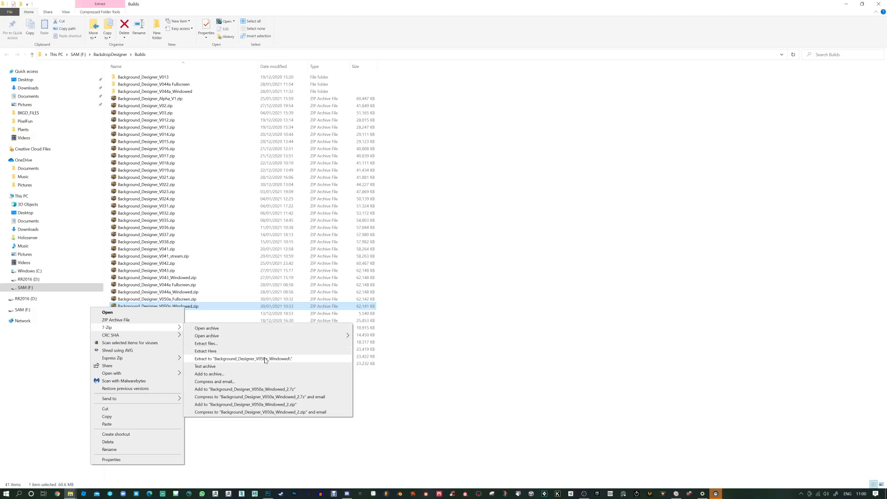
Extract the Background_Designer_V050a_Windowed archive into its own folder and launch Background_Designer_V050a.exe from it.
left_click(265, 359)
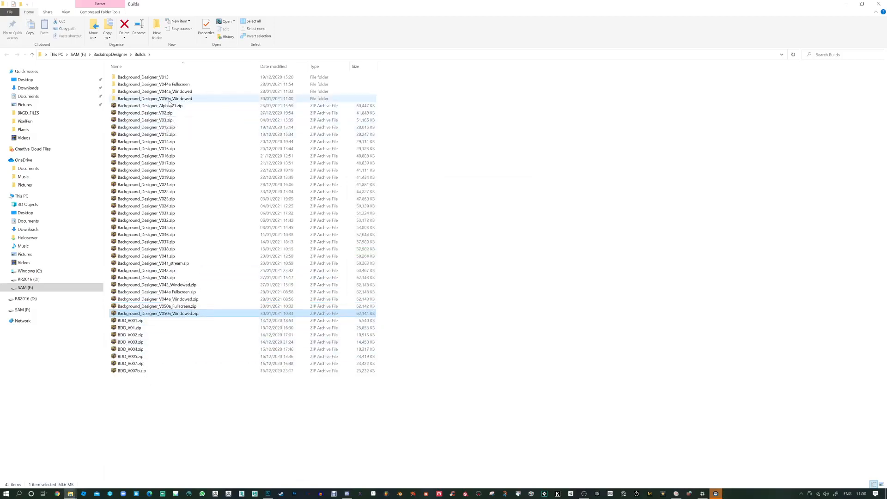
left_click(169, 101)
double_click(169, 100)
left_click(141, 78)
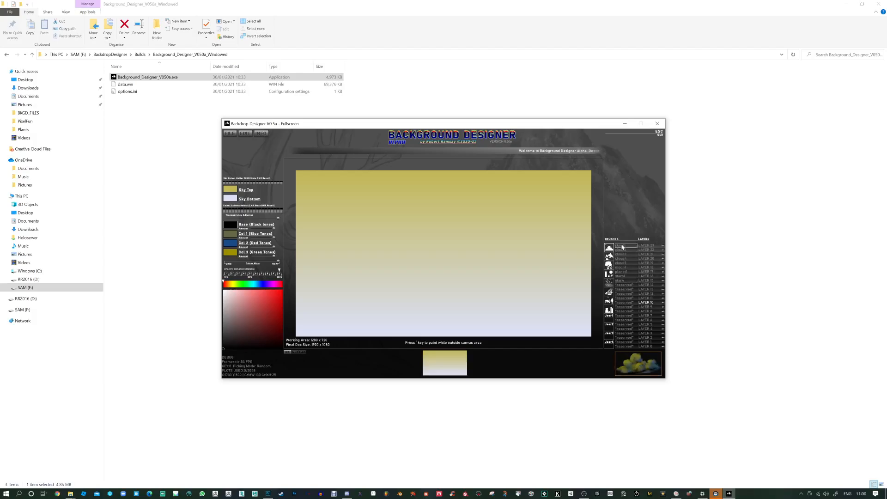
Start adding a custom PNG brush and browse to the Plants folder under 2020\StockAssets on drive SAM (F:).
left_click(608, 257)
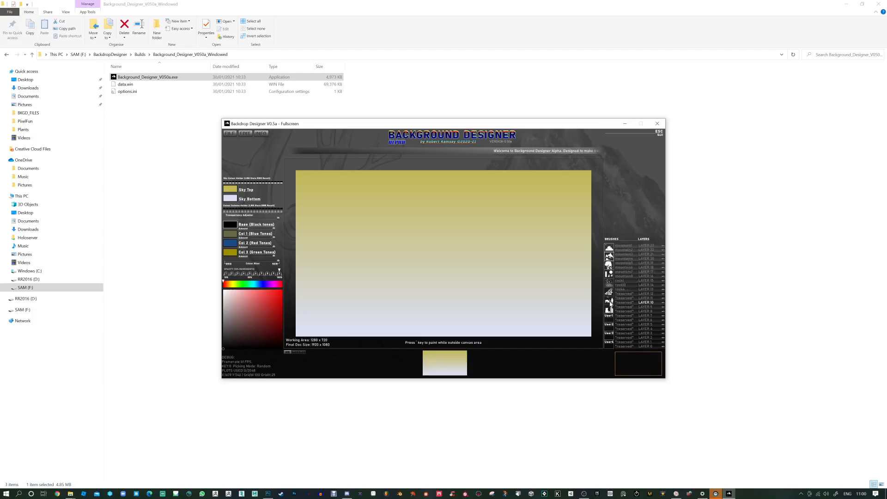
left_click(609, 324)
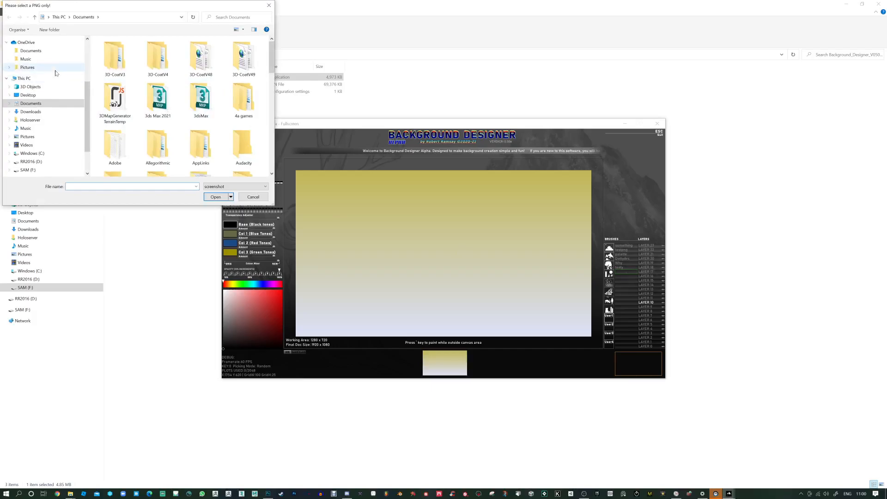
left_click(29, 170)
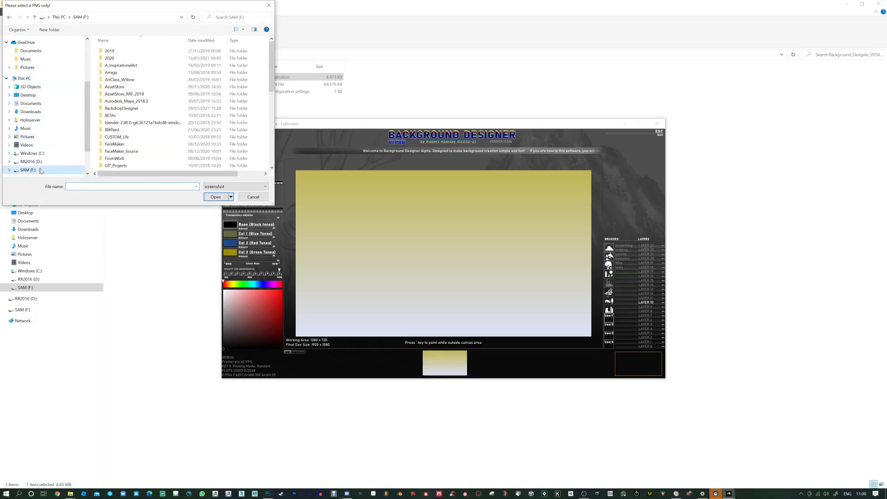
double_click(110, 57)
double_click(111, 58)
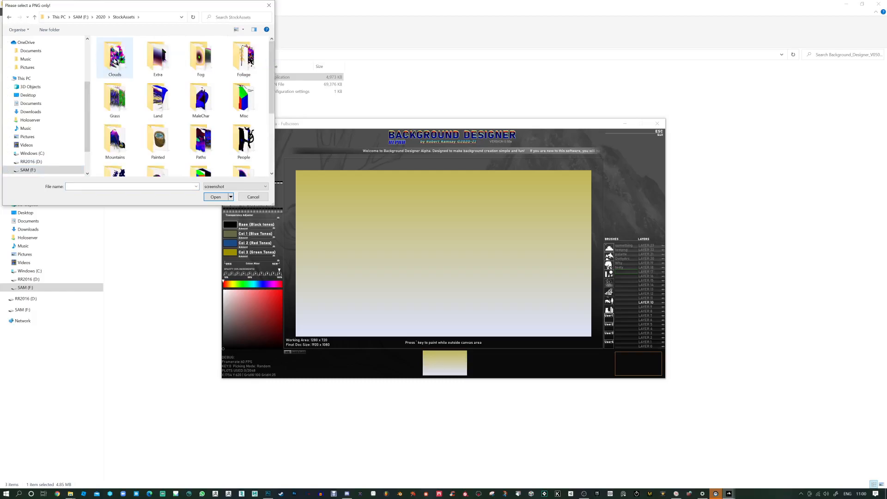
left_click_drag(274, 94, 716, 89)
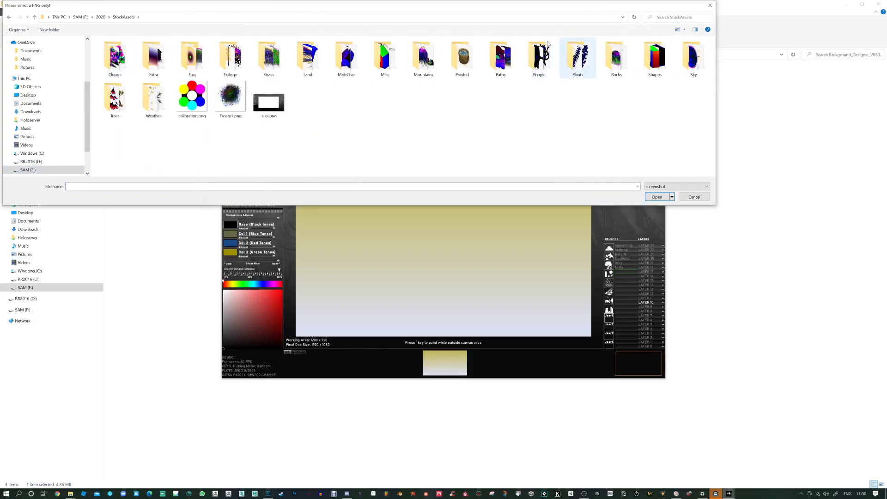
double_click(581, 60)
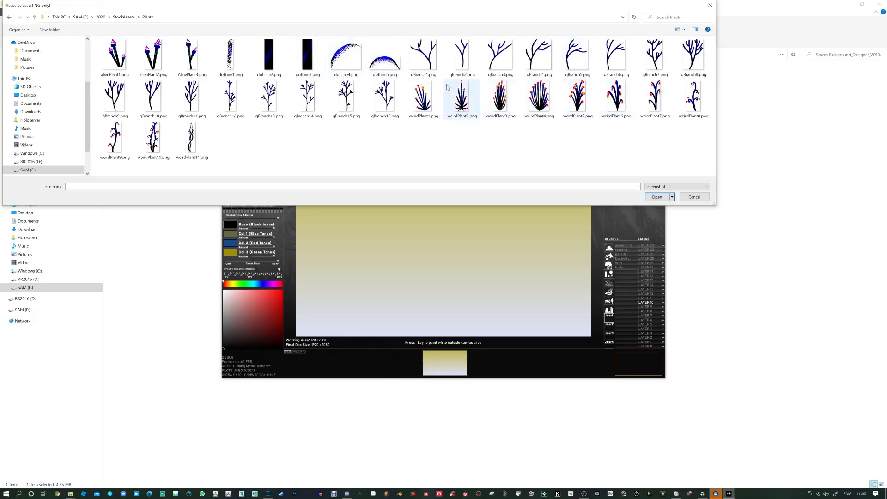
Load dotLine4.png as the brush image and name the brush DotArcQuarter.
left_click(344, 59)
left_click(658, 197)
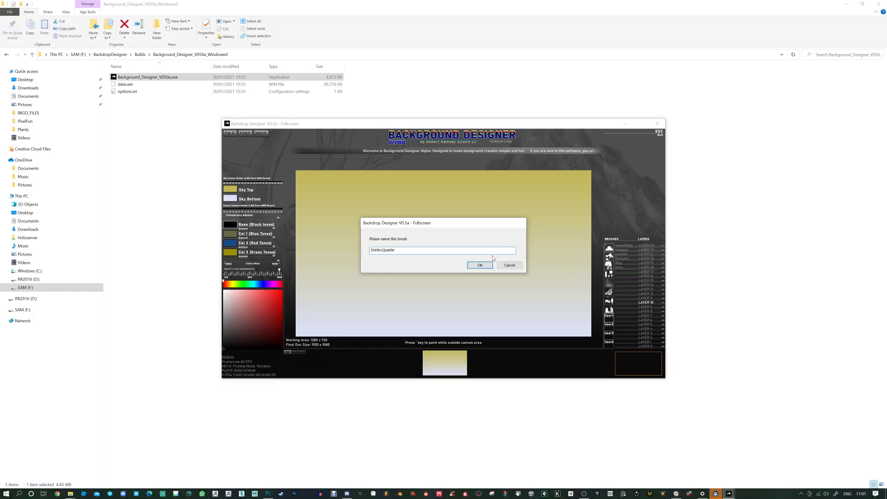
type("DotArcQuarter")
left_click(480, 265)
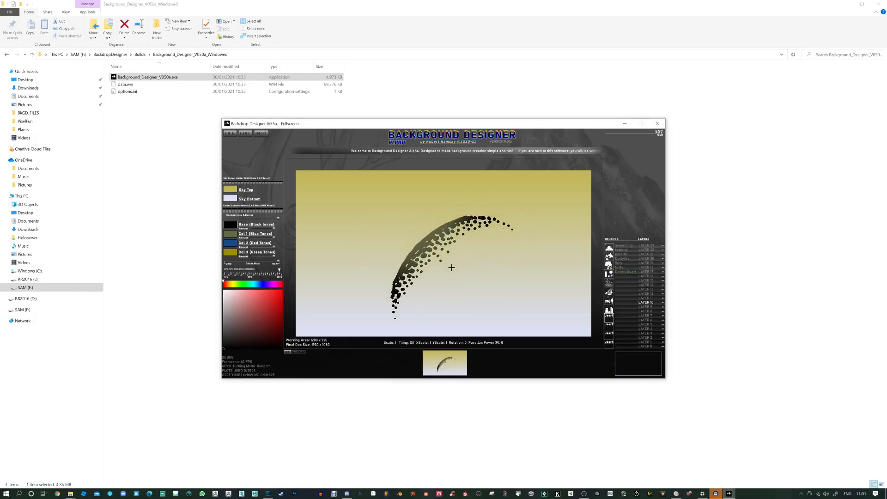
Resize the dotted arc brush to 0.77 scale and cycle through random colour sets for it.
scroll(449, 255, "up", 5)
key("Tab")
key("Tab")
key("Tab")
key("Tab")
key("Tab")
key("Tab")
key("Tab")
key("Tab")
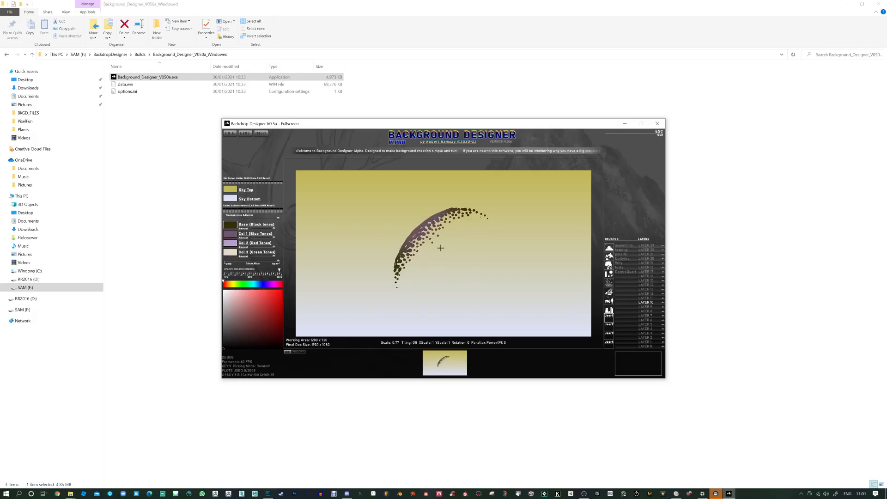
Give all brush tones one pale colour over a hidden sky, scale the brush to 0.55 and try rotating it both ways.
key("i")
scroll(462, 252, "down", 2)
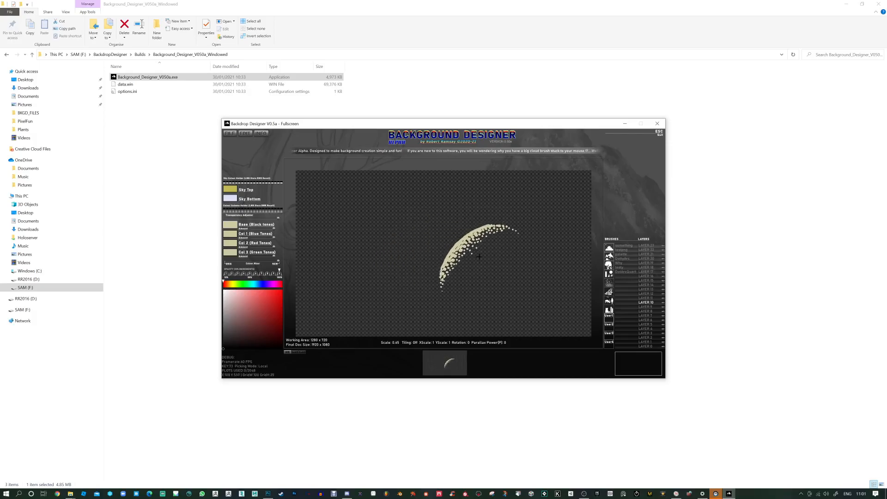
scroll(443, 257, "down", 5)
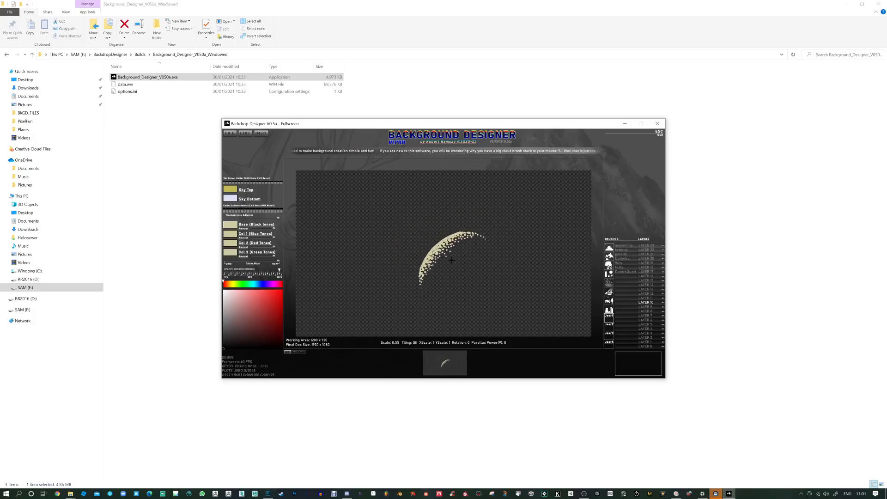
key("r")
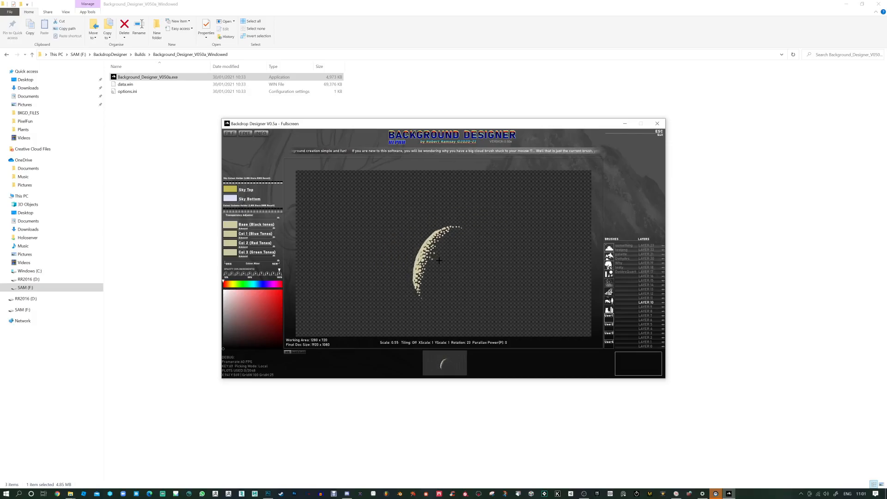
key("e")
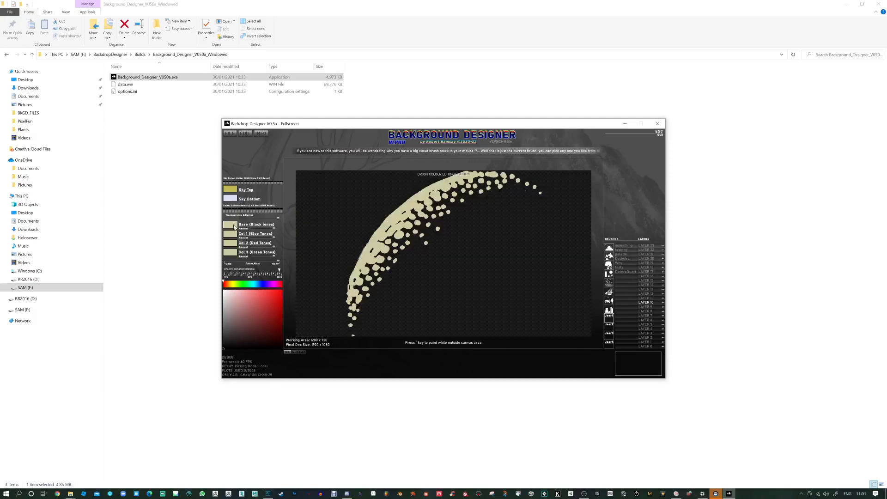
Set the brush's Base colour to bright red and its Col 1 (Blue Tones) colour to bright yellow.
right_click(234, 228)
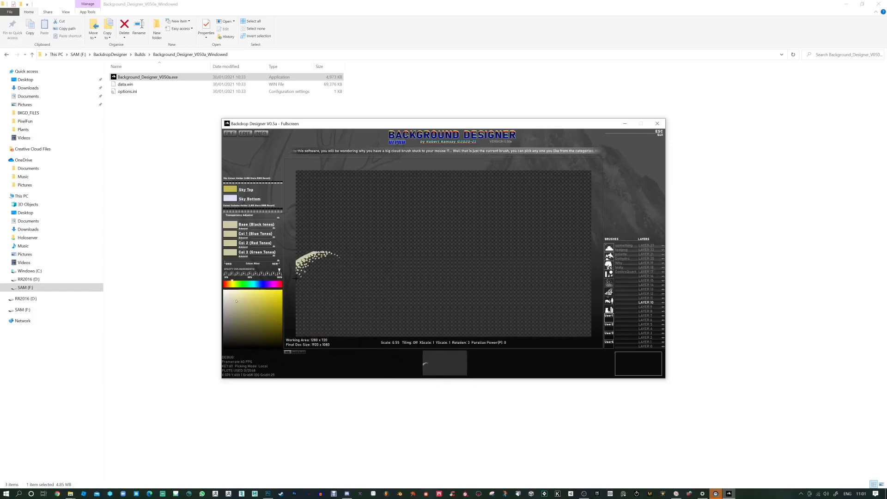
left_click(280, 283)
left_click_drag(272, 297, 279, 296)
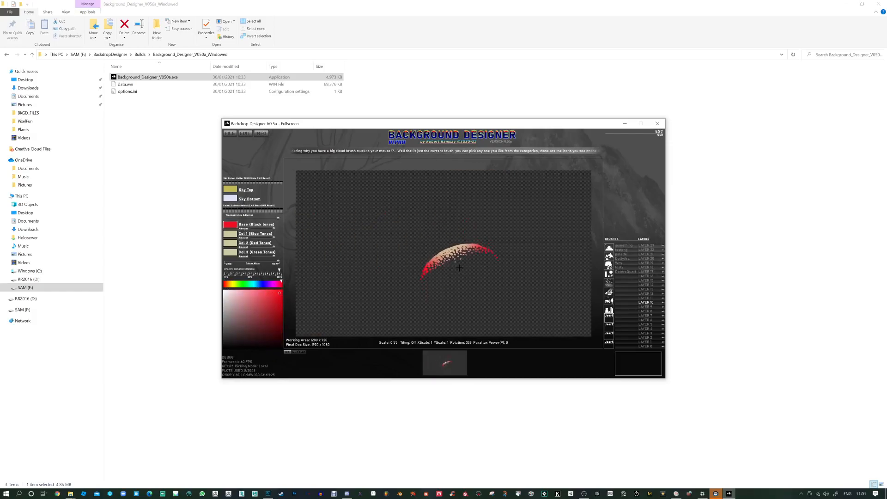
left_click(230, 233)
left_click(273, 303)
left_click_drag(278, 295, 280, 293)
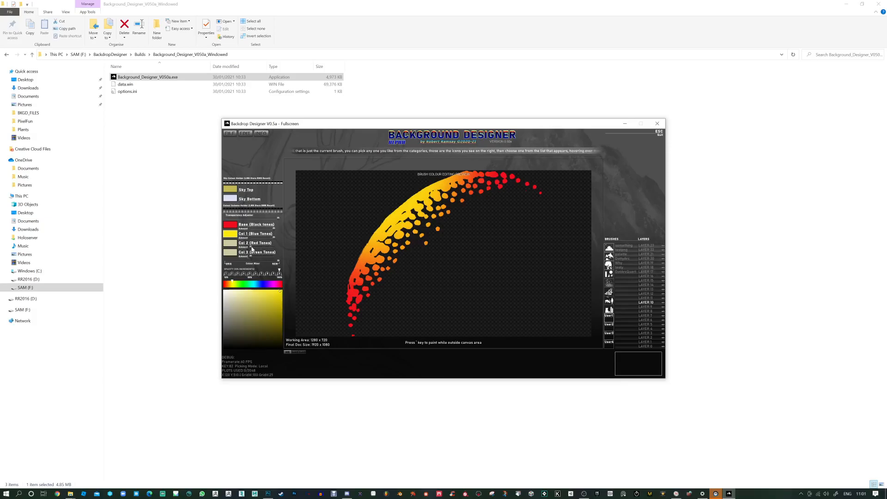
Try the brush at scales up to 0.97 and compare its default colours with the red and yellow ones.
scroll(429, 256, "up", 7)
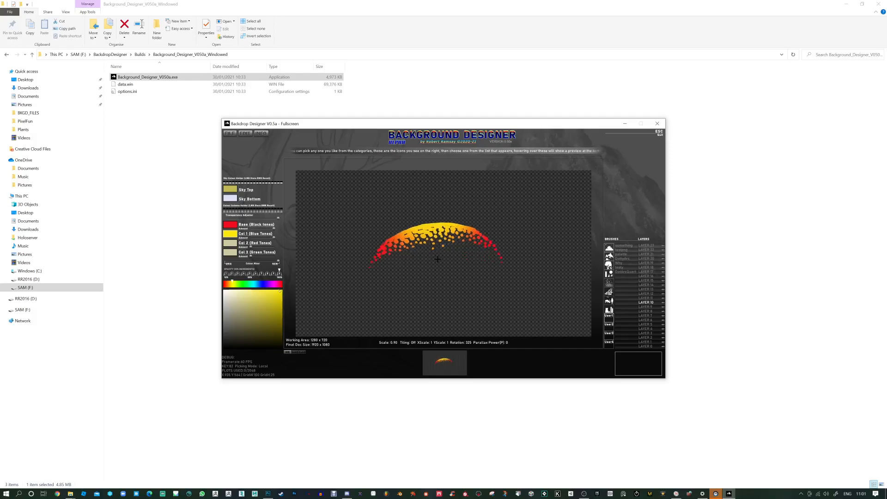
key("F5")
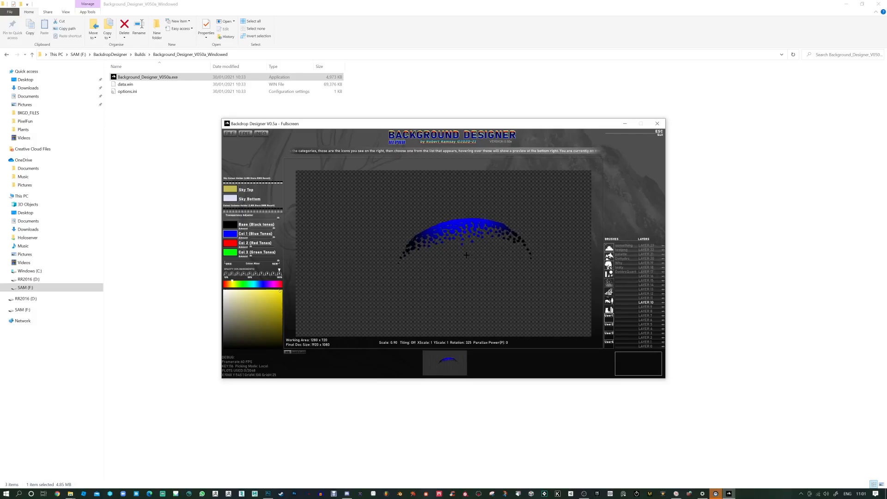
key("Tab")
scroll(461, 255, "down", 2)
scroll(459, 257, "up", 4)
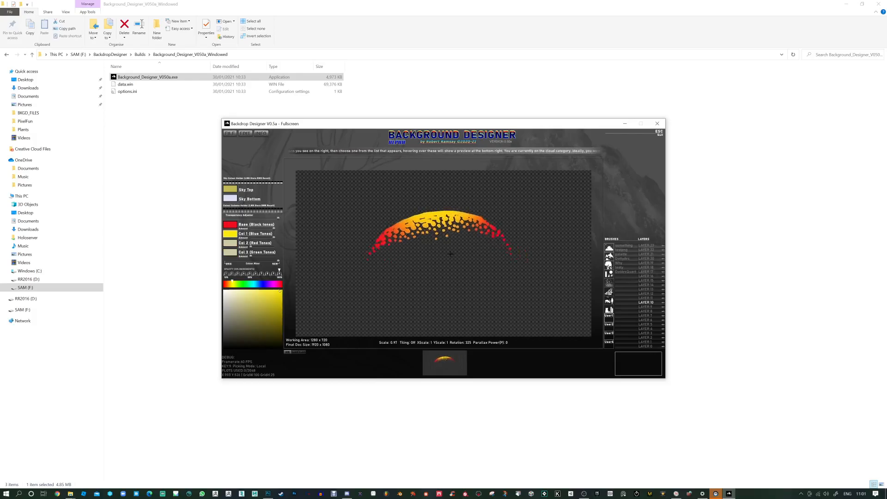
scroll(455, 263, "down", 5)
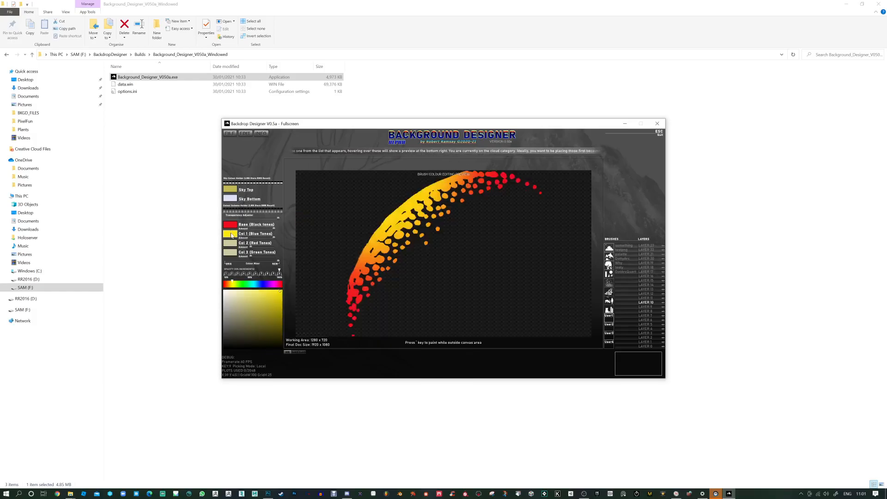
Set the brush's Base colour to black and its Col 1 (Blue Tones) colour to pure blue.
left_click(230, 224)
left_click_drag(271, 326, 283, 352)
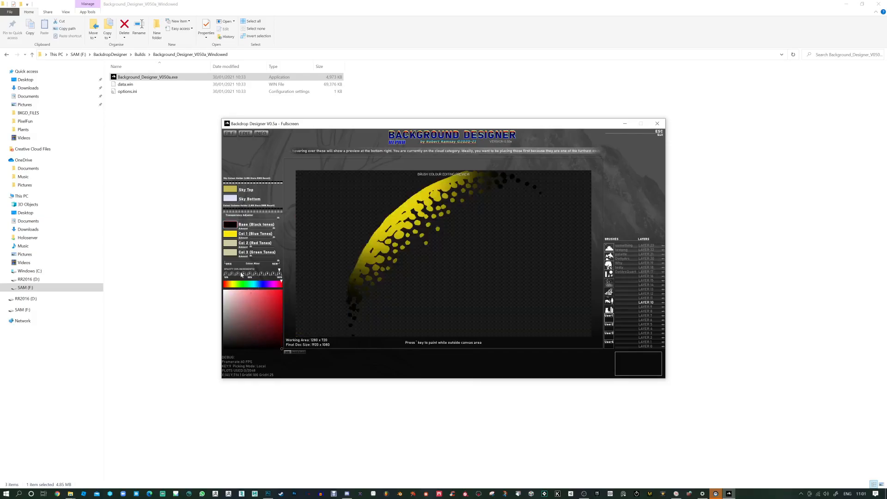
left_click(230, 234)
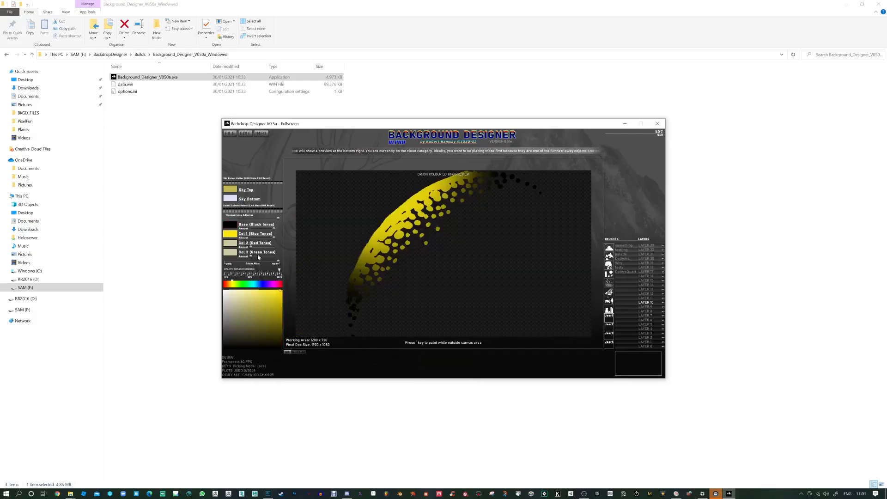
left_click(262, 285)
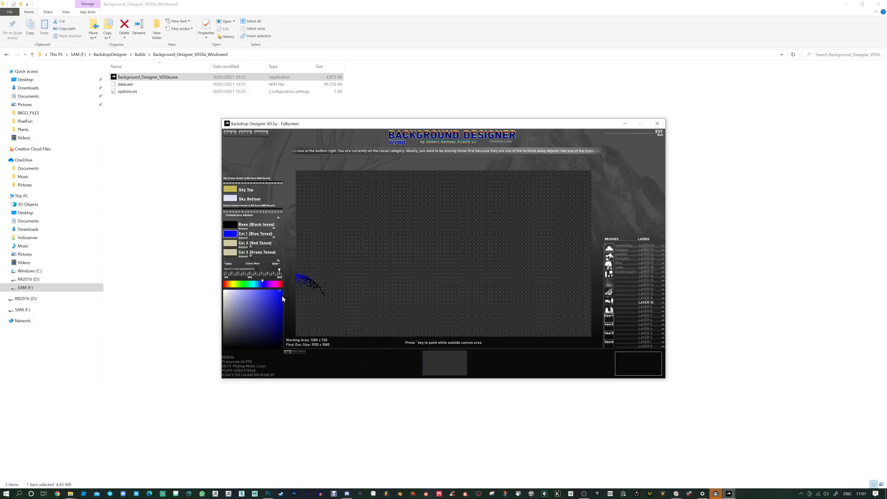
Stamp a blue arc at 0.42 scale near the canvas's lower middle, with a smaller tilted arc above each of its sides.
scroll(450, 290, "up", 1)
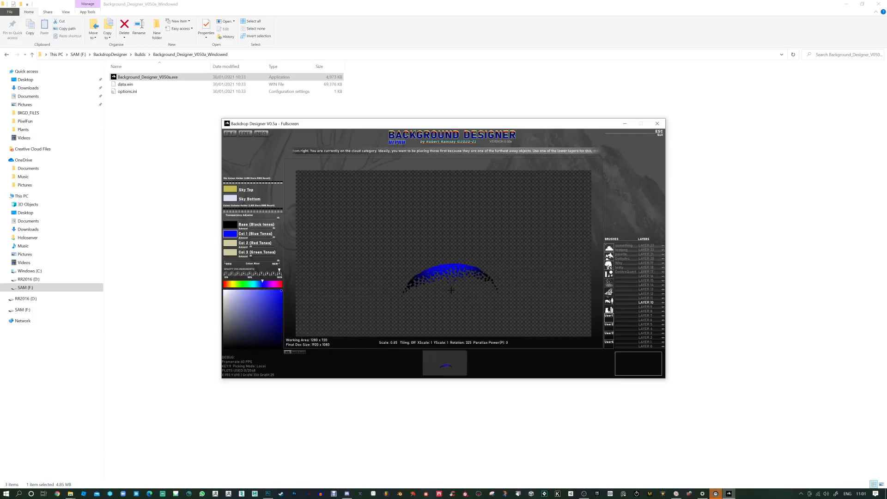
scroll(448, 291, "down", 2)
scroll(434, 310, "down", 2)
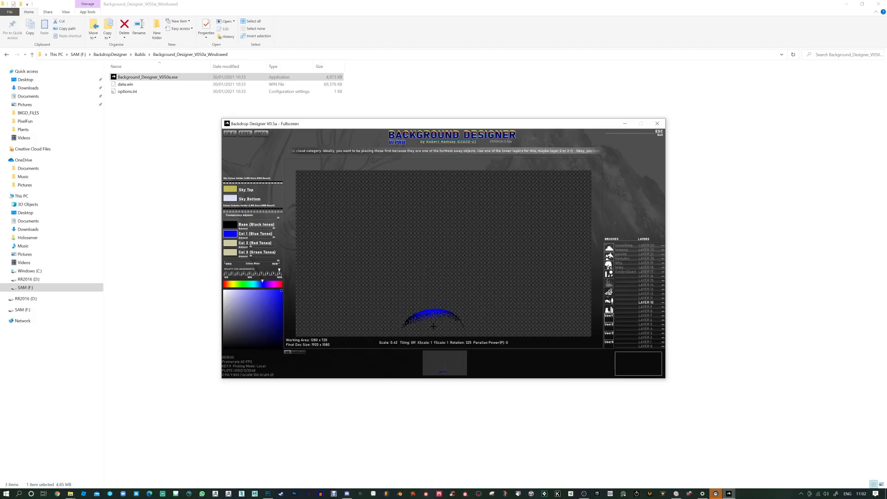
left_click(433, 326)
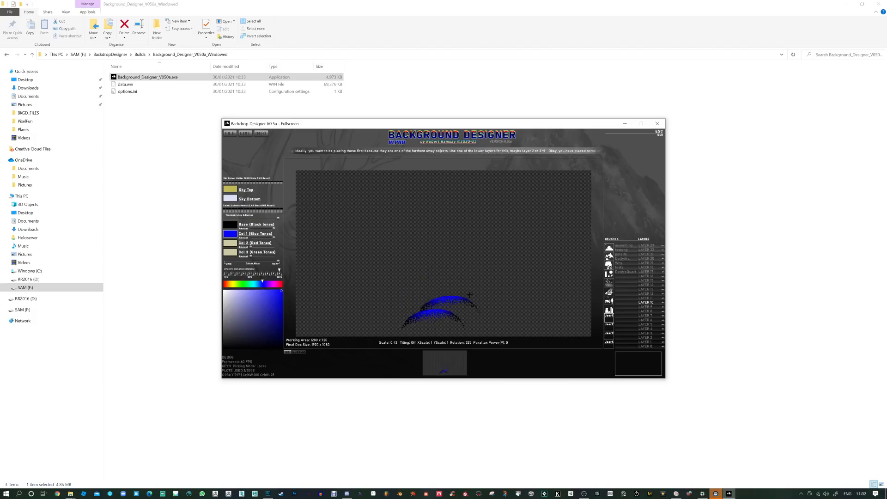
key("r")
scroll(464, 304, "down", 3)
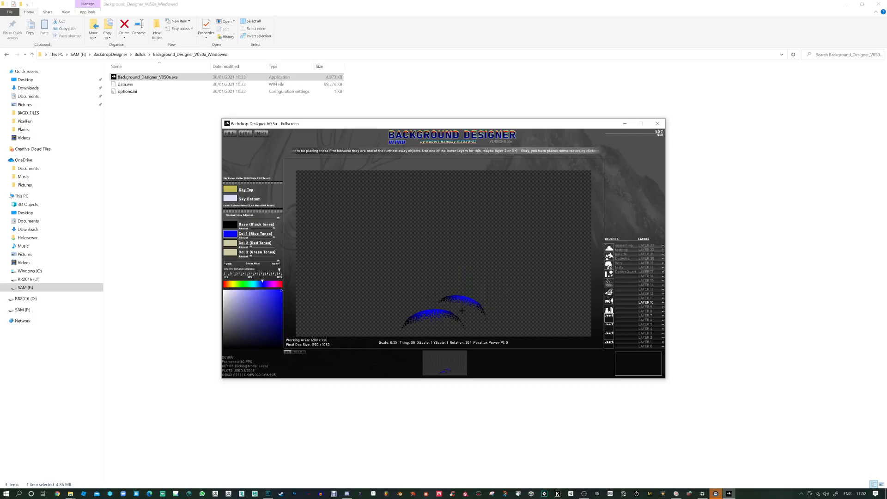
left_click(456, 313)
scroll(415, 312, "up", 3)
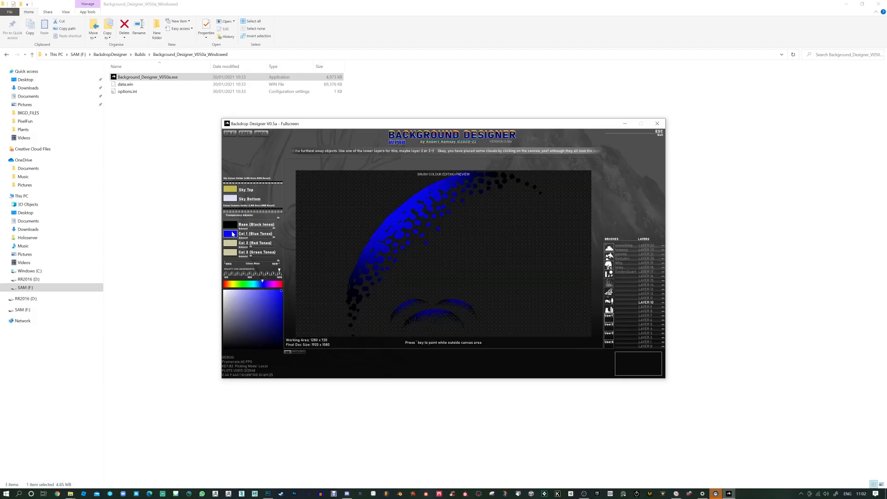
Stamp a lighter blue arc above the cluster's centre, and smaller tilted azure arcs on both sides of it.
left_click_drag(262, 283, 260, 283)
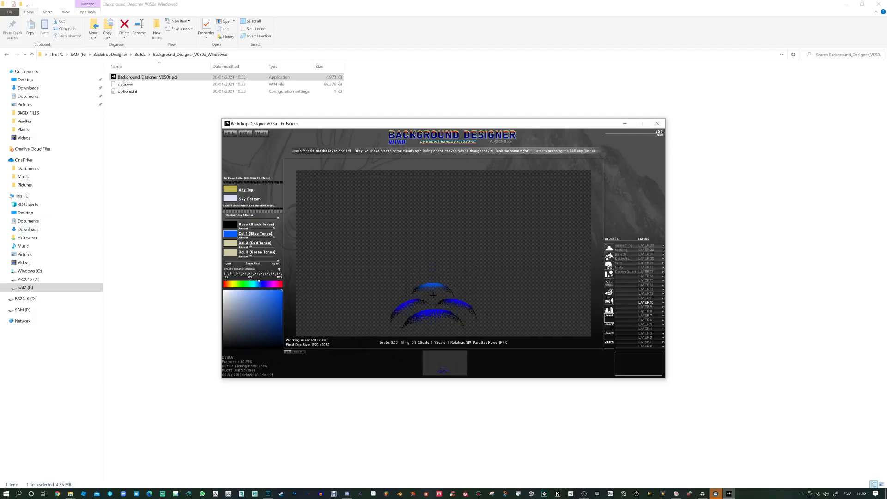
key("r")
left_click(256, 284)
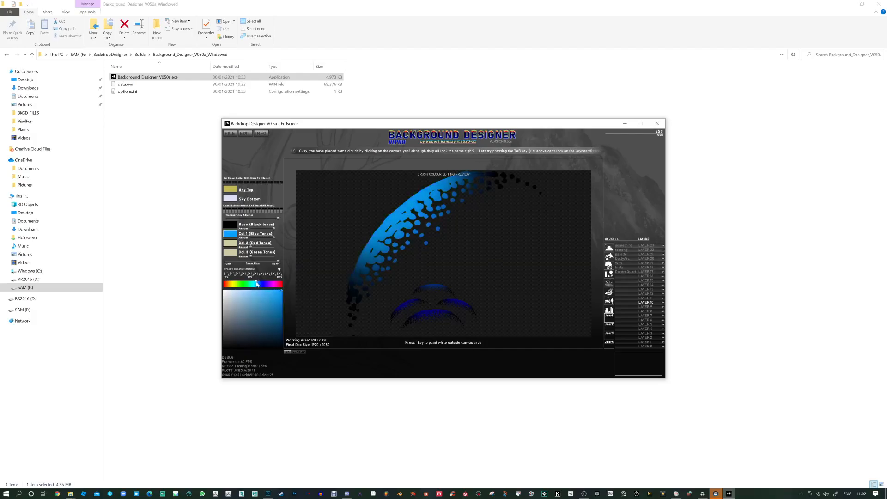
scroll(417, 287, "down", 2)
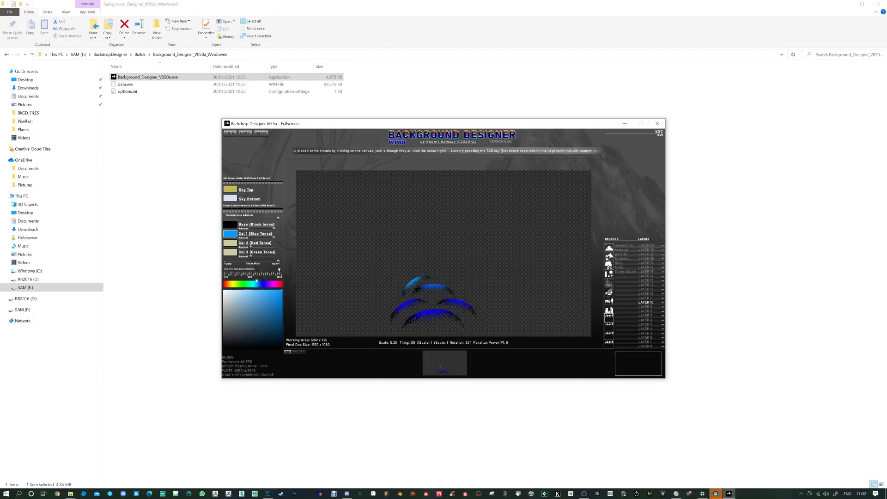
key("r")
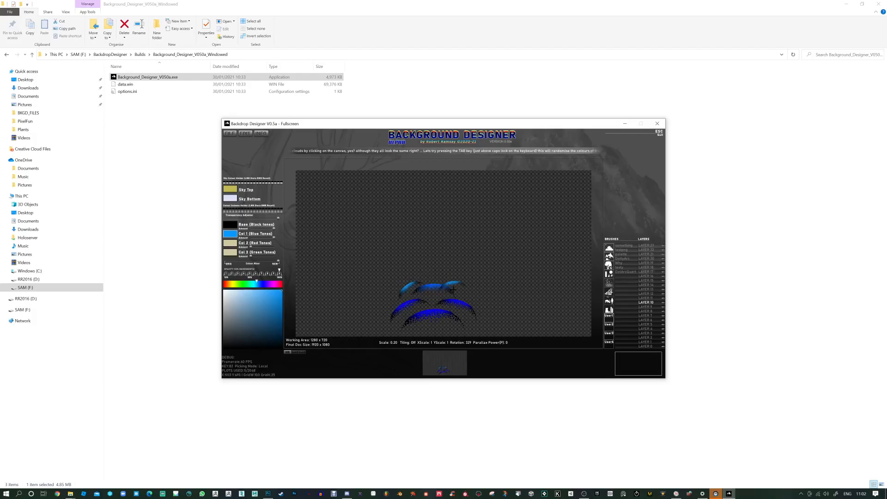
Stamp an azure arc above the plant's centre, with tilted arcs at 0.20 scale above each of its sides.
key("e")
key("e")
left_click(418, 269)
key("r")
key("r")
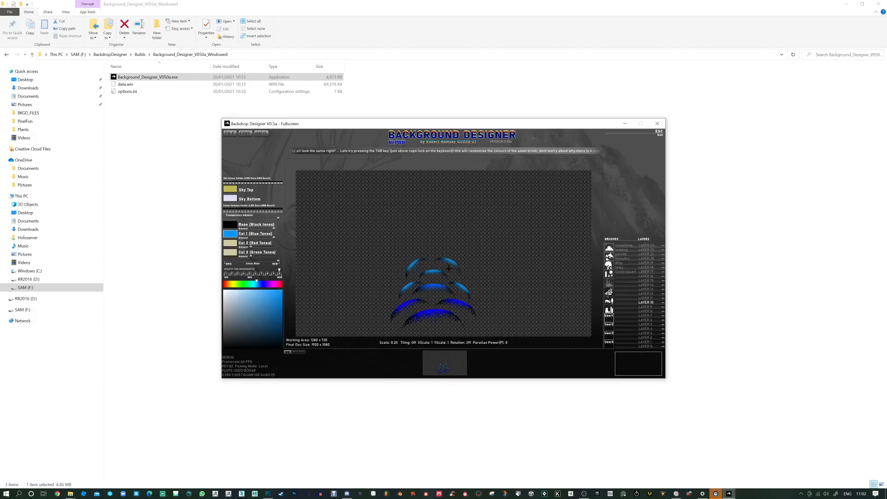
key("e")
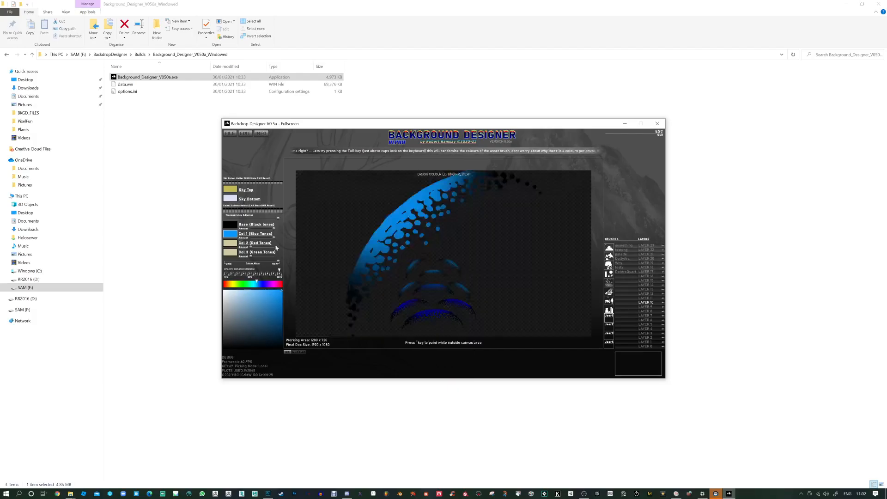
Shift the Col 1 hue to cyan and spring green, stamping a cyan centre arc and smaller green arcs beside and above it.
left_click_drag(256, 283, 252, 283)
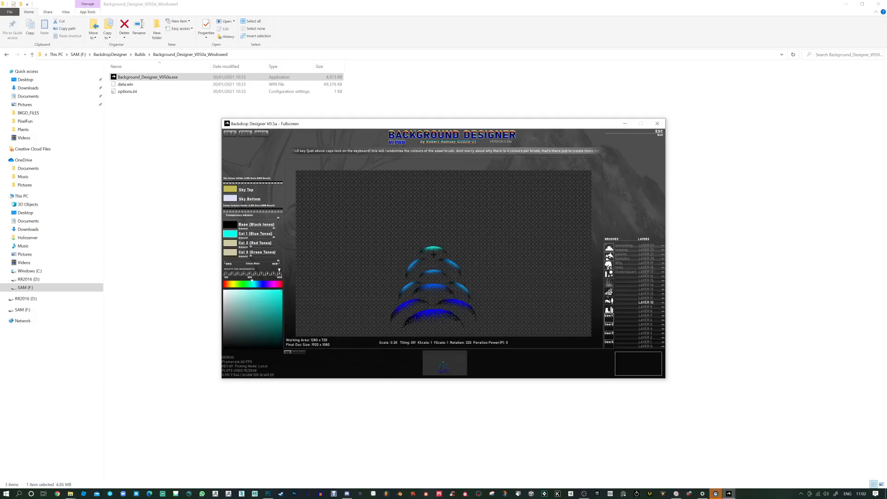
left_click_drag(249, 284, 246, 283)
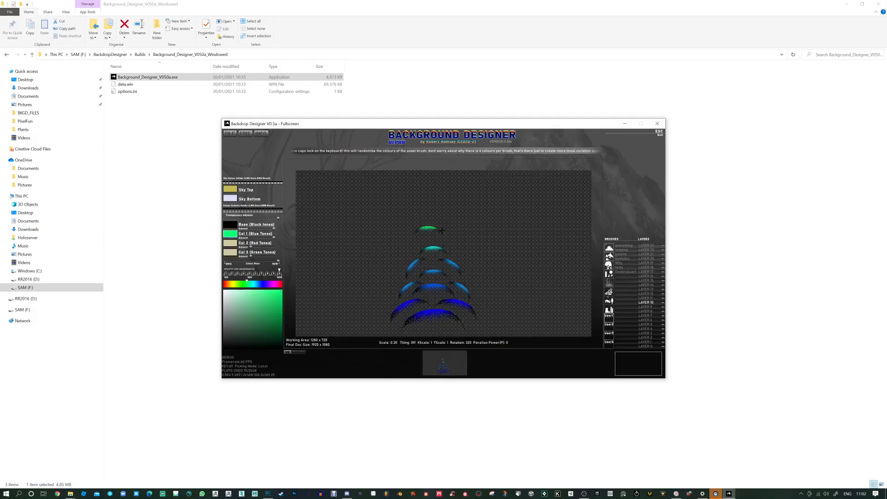
scroll(419, 251, "down", 2)
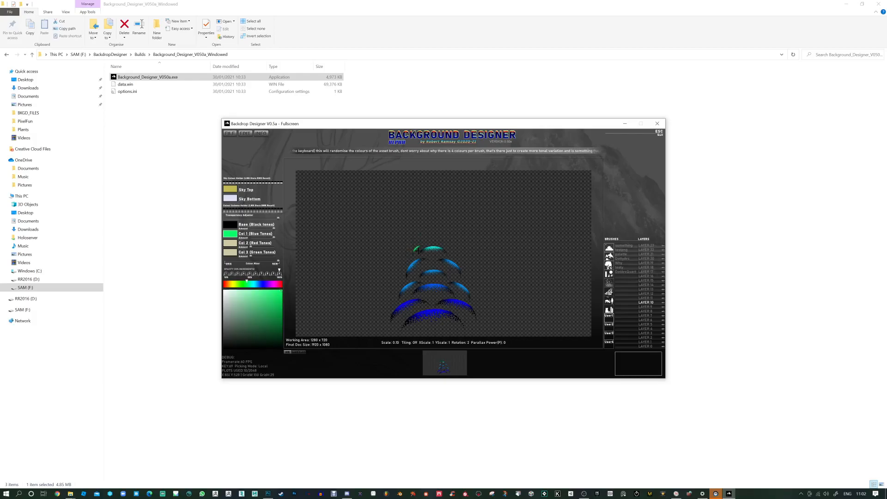
left_click(418, 251)
key("r")
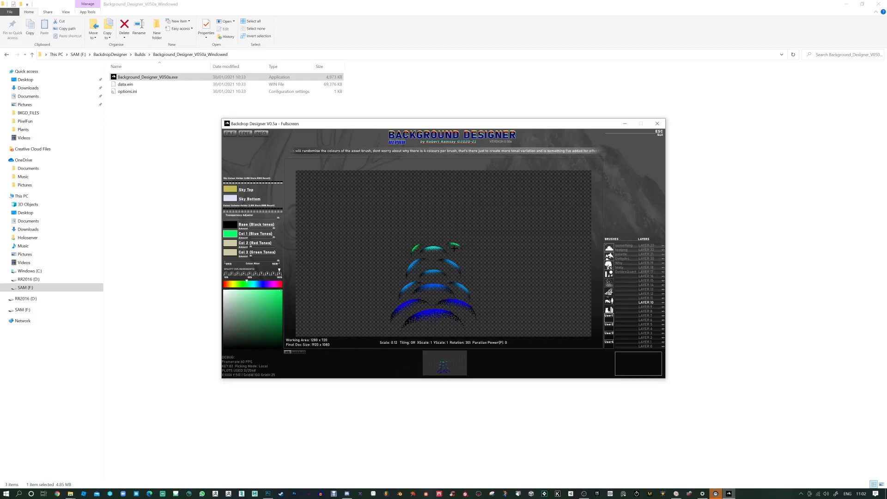
key("e")
left_click(435, 240)
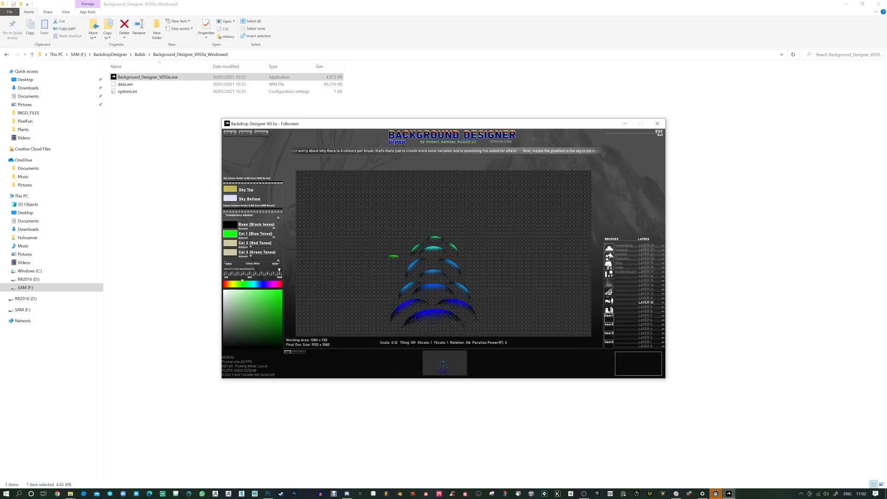
Stamp two pure green tilted arcs at 0.12 scale, one on each side of the uppermost centre arc.
key("r")
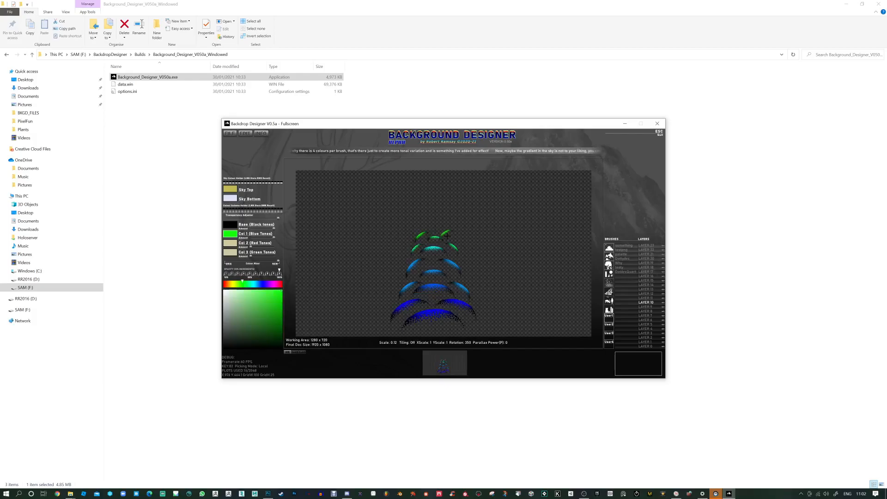
left_click(446, 234)
left_click(447, 236)
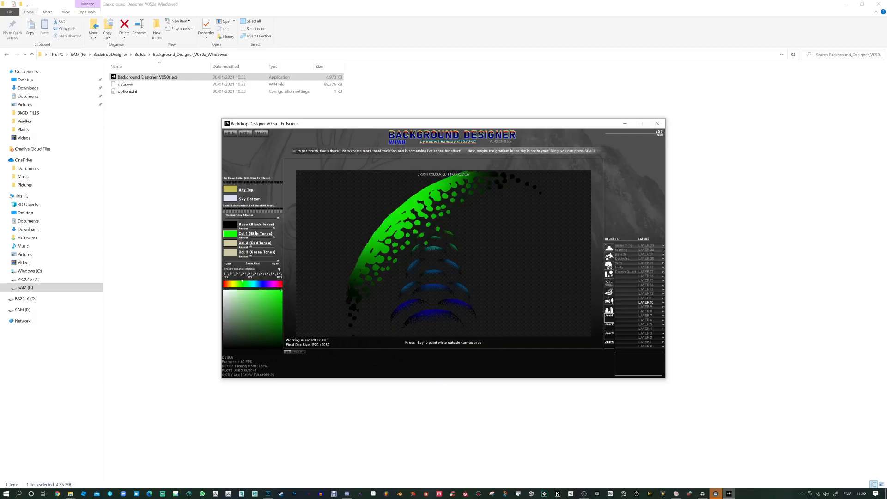
Set the brush's Base colour to dark red and stack small green arcs upward from the plant's centre.
left_click(234, 227)
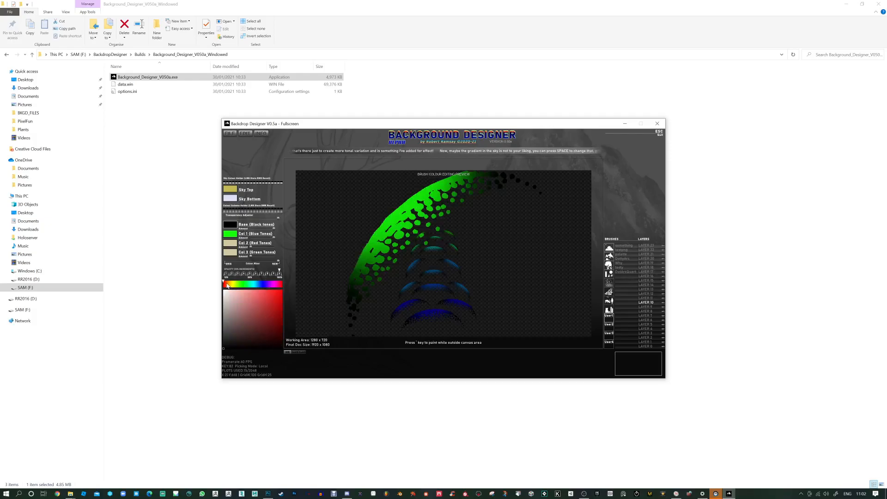
left_click_drag(246, 349, 279, 332)
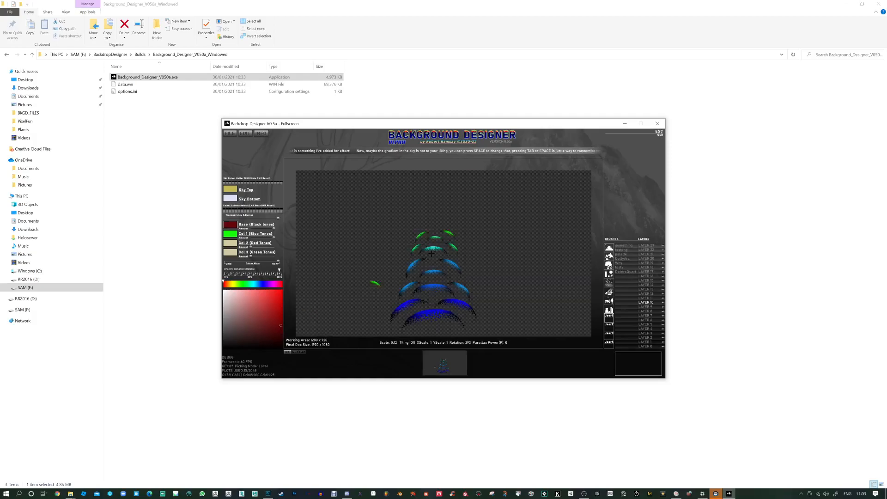
key("e")
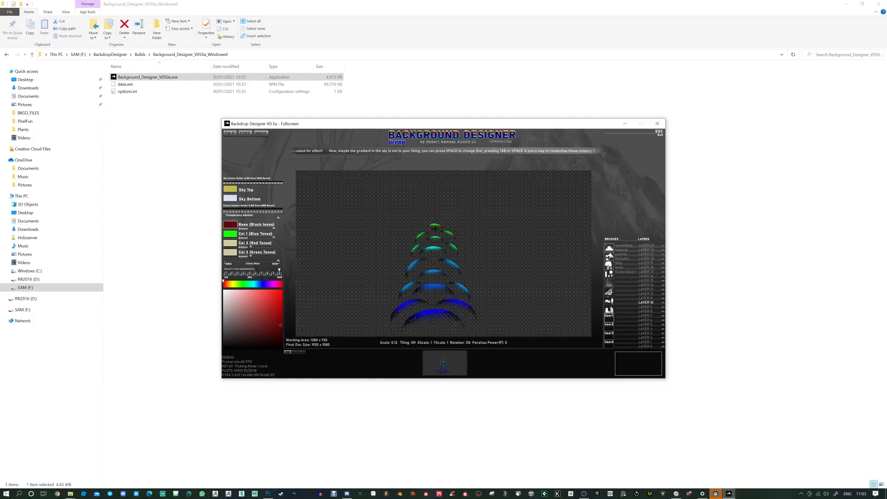
left_click(434, 221)
key("e")
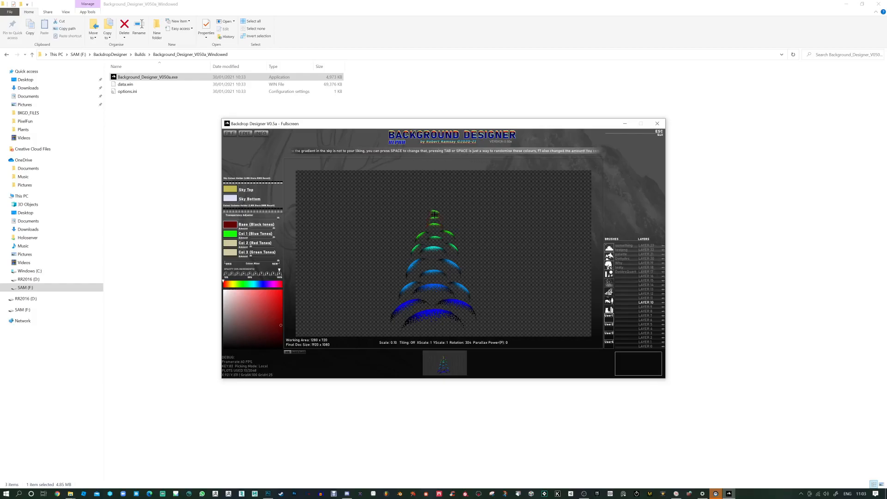
Shift the Base colour to brighter red and orange while stamping ever smaller arcs, down to 0.05 scale, at the plant's tip.
left_click(278, 313)
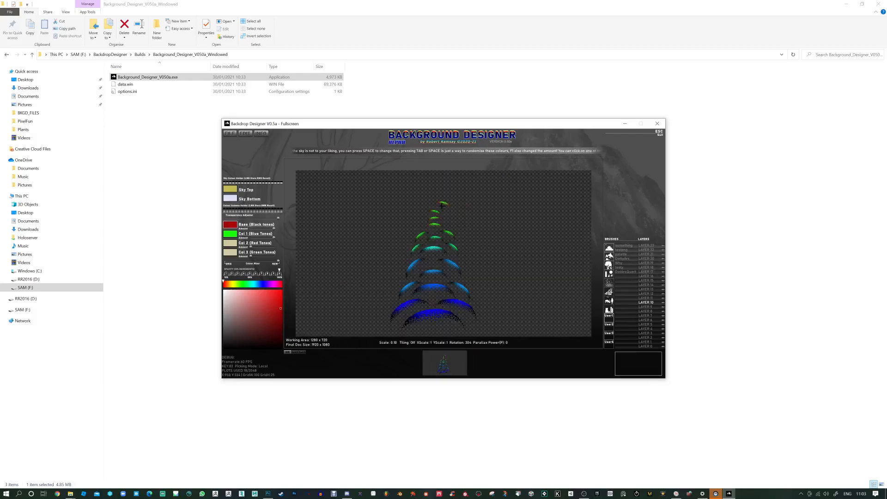
scroll(434, 200, "down", 2)
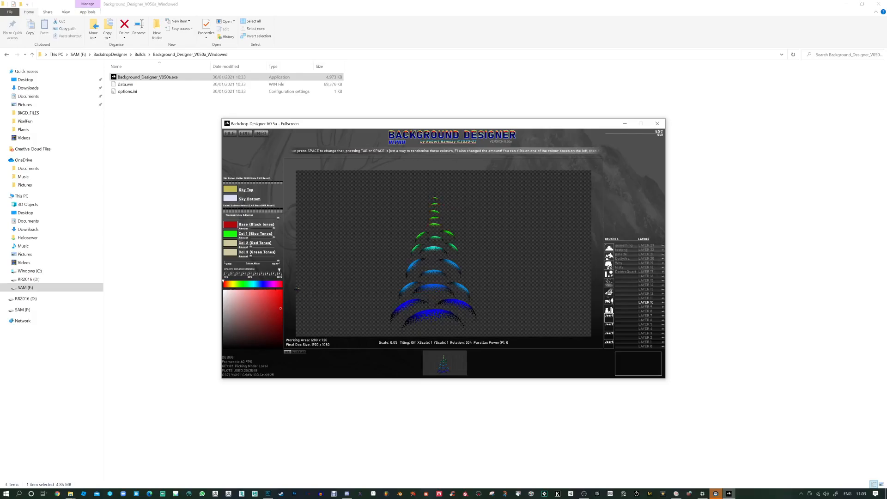
left_click_drag(226, 285, 228, 285)
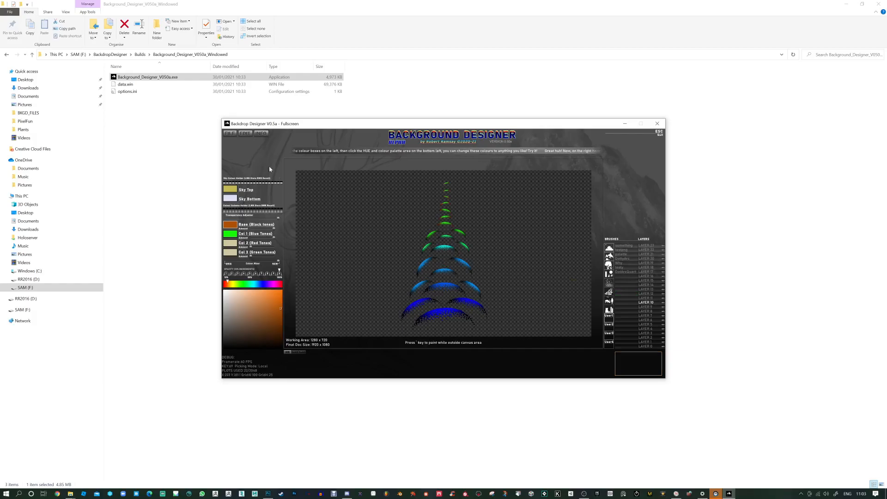
Export the layer as a PNG named CustomTree in the Plants folder.
left_click(230, 133)
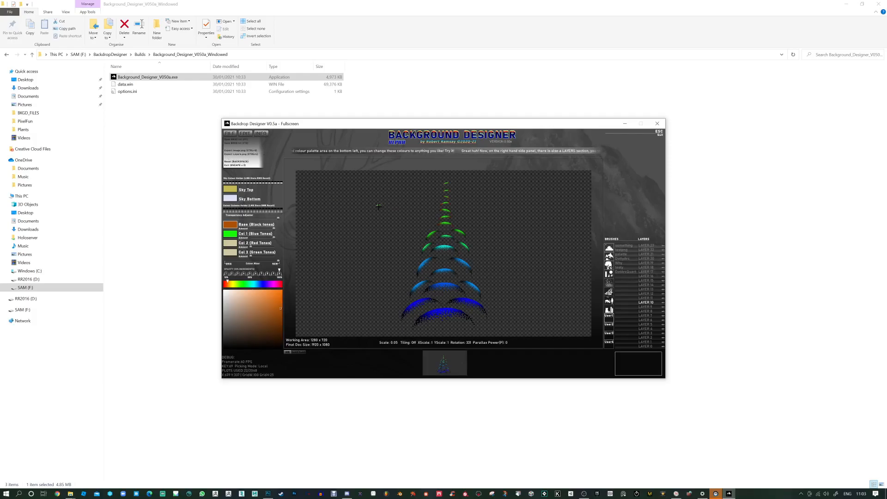
key("ctrl+l")
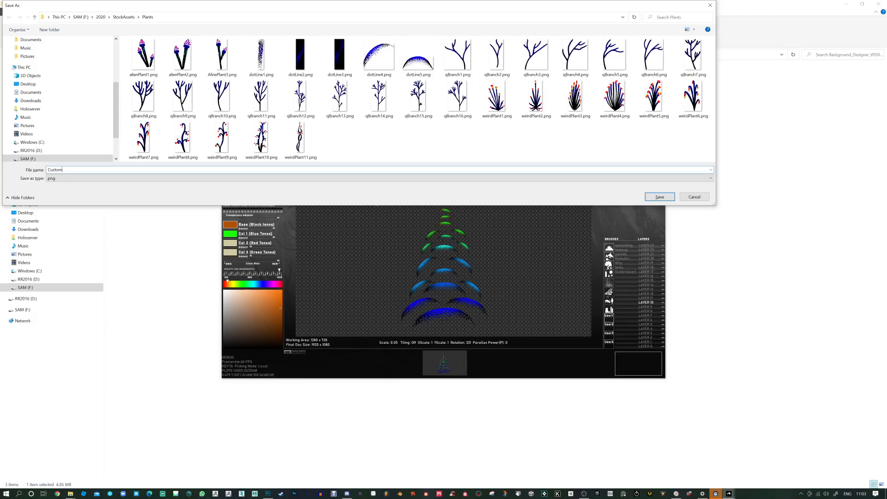
key("Return")
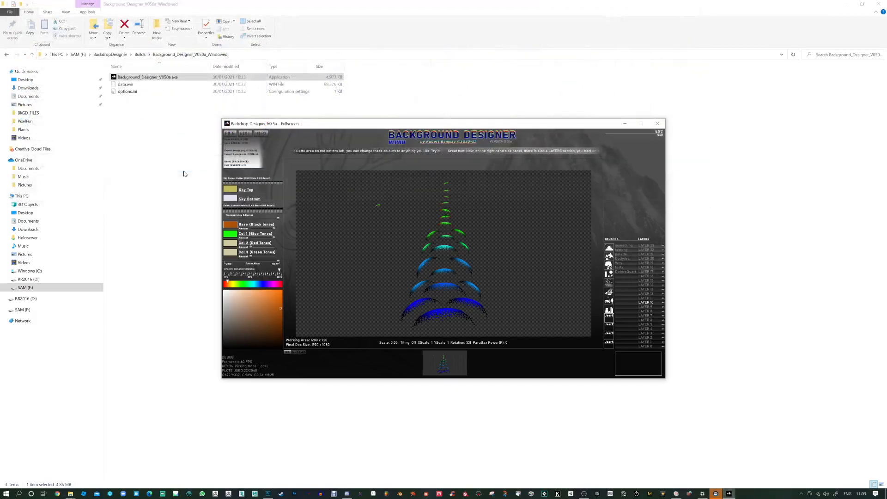
Load CustomTree_Layer10.png into a free brush slot and name the brush CustomTree.
scroll(483, 223, "up", 7)
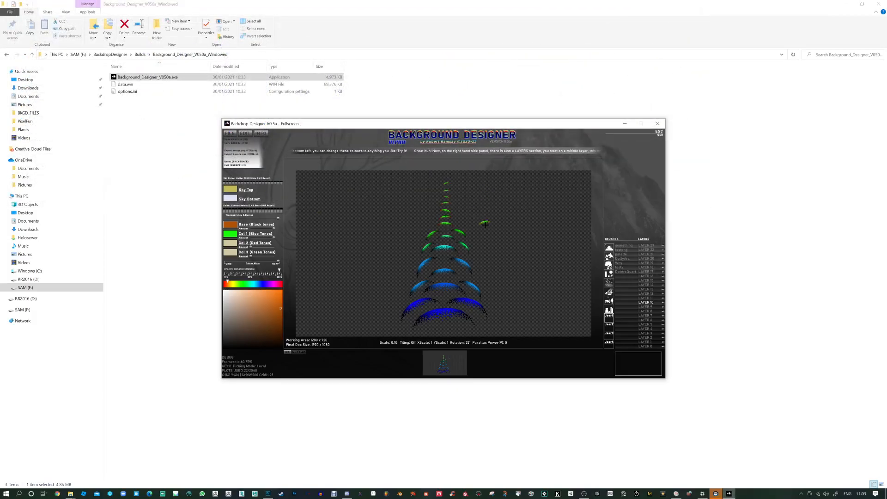
left_click(622, 278)
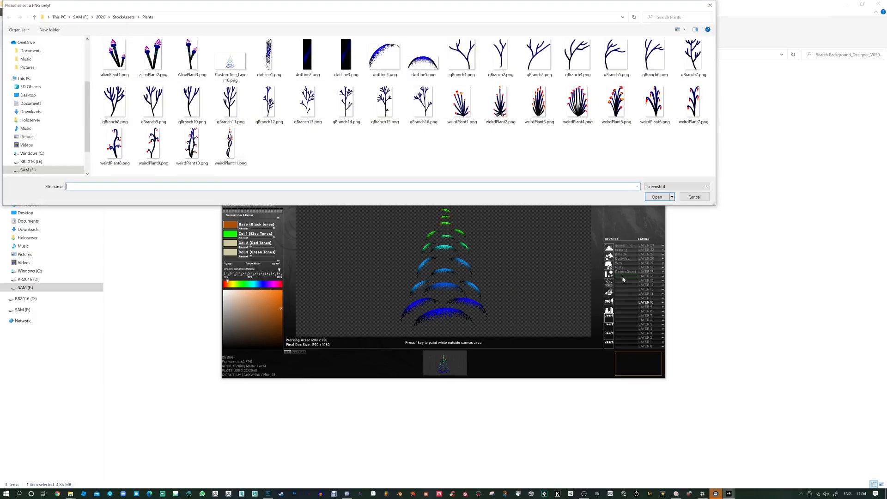
left_click(231, 68)
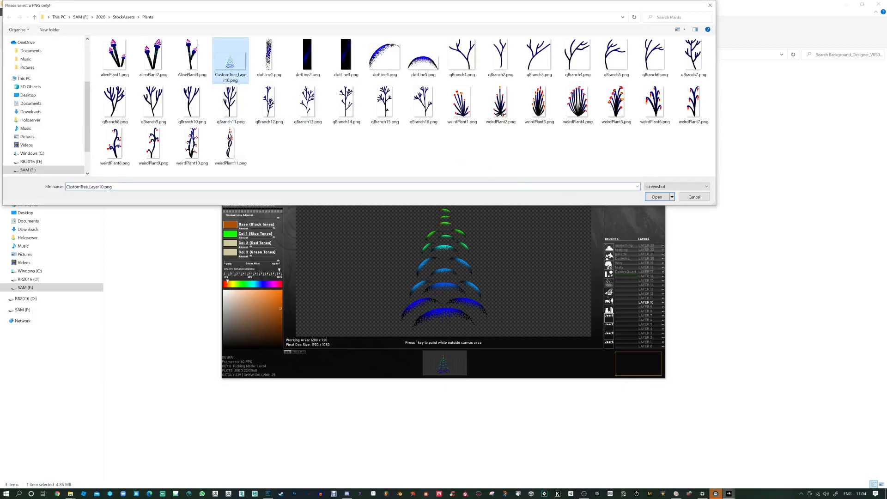
left_click(658, 198)
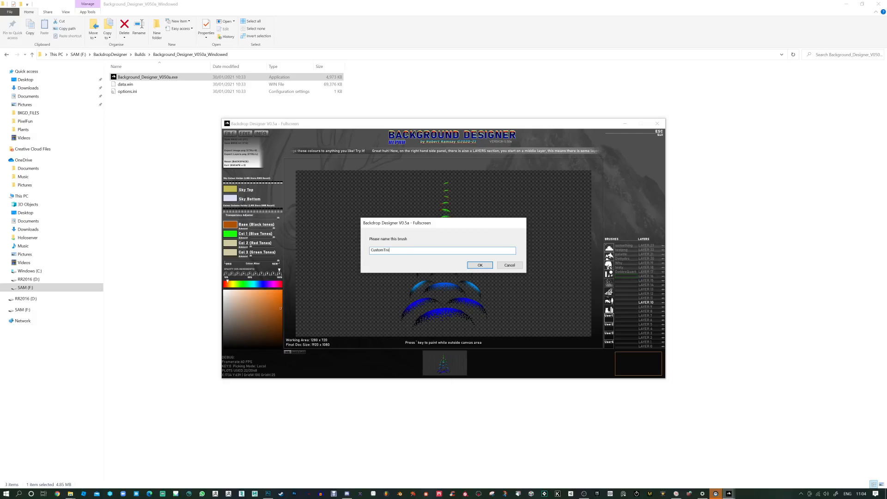
key("Return")
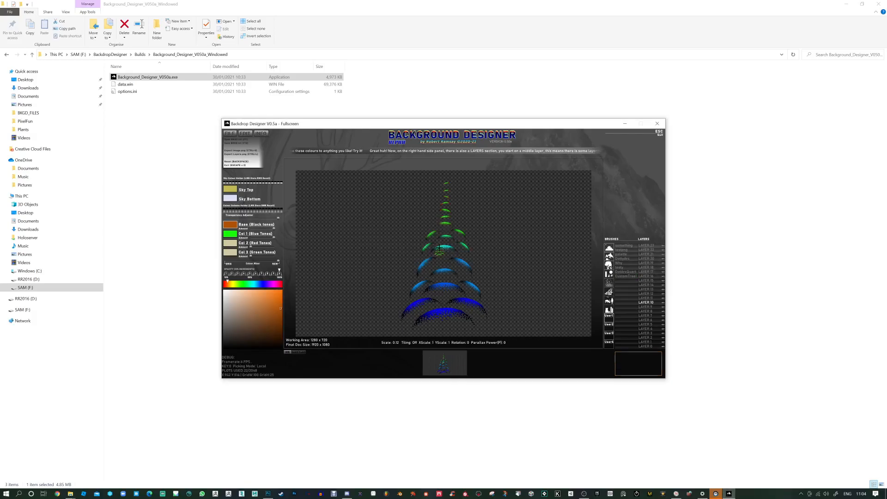
Enlarge the tree brush to 0.92 scale, try it in several randomised colour sets, and clear the canvas.
scroll(513, 266, "up", 5)
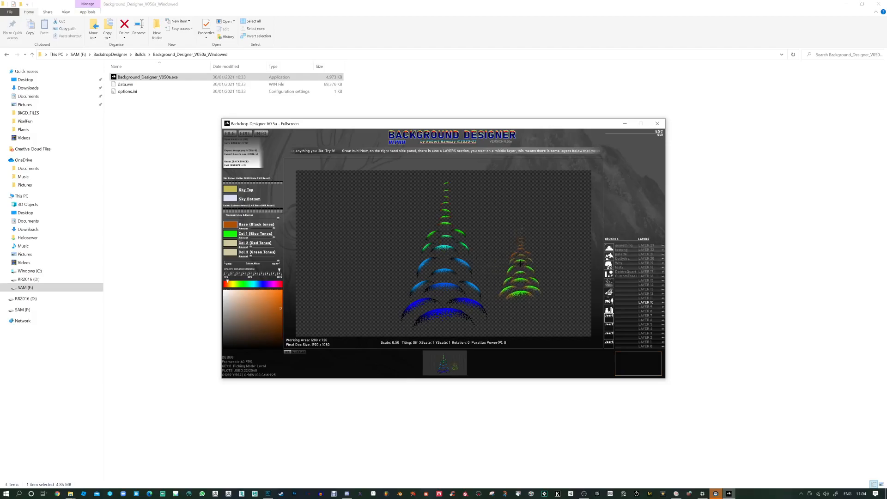
key("Tab")
key("Tab")
scroll(513, 253, "up", 1)
key("Tab")
key("Tab")
scroll(514, 253, "up", 1)
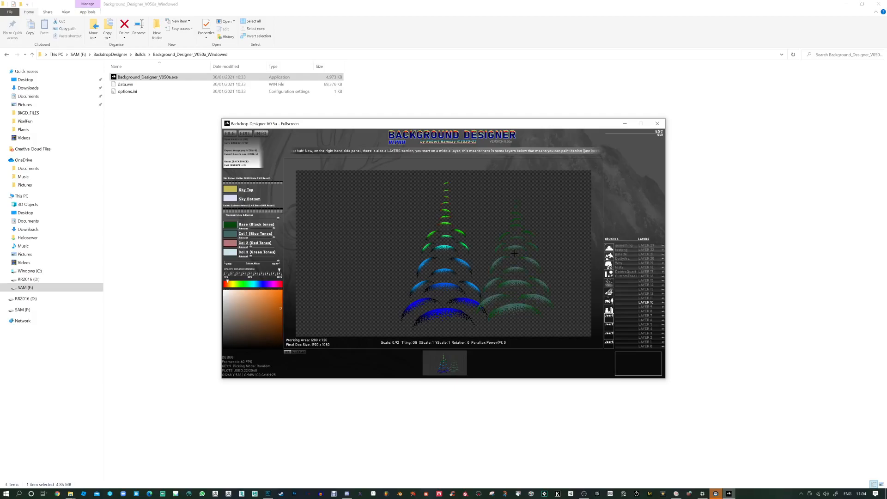
key("BackSpace")
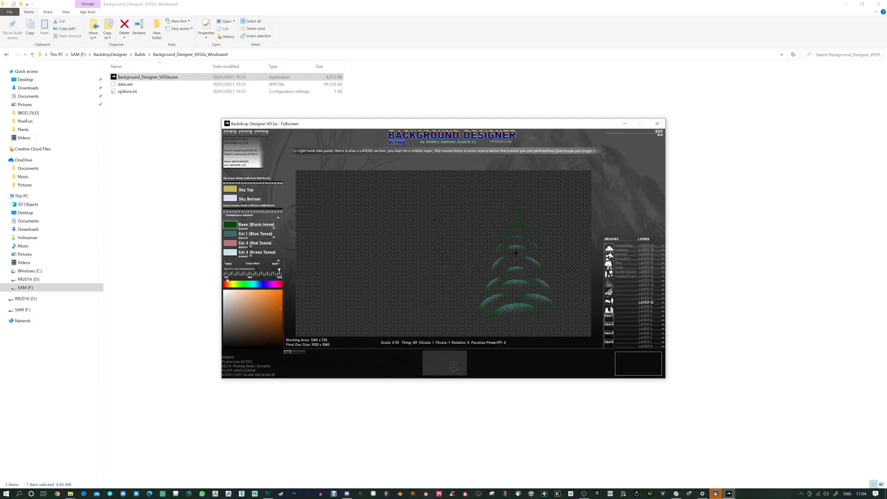
Restore the tree brush's default colours, enlarge it to 1.02 scale, and raise its Col 3 (Green Tones) amount.
key("F5")
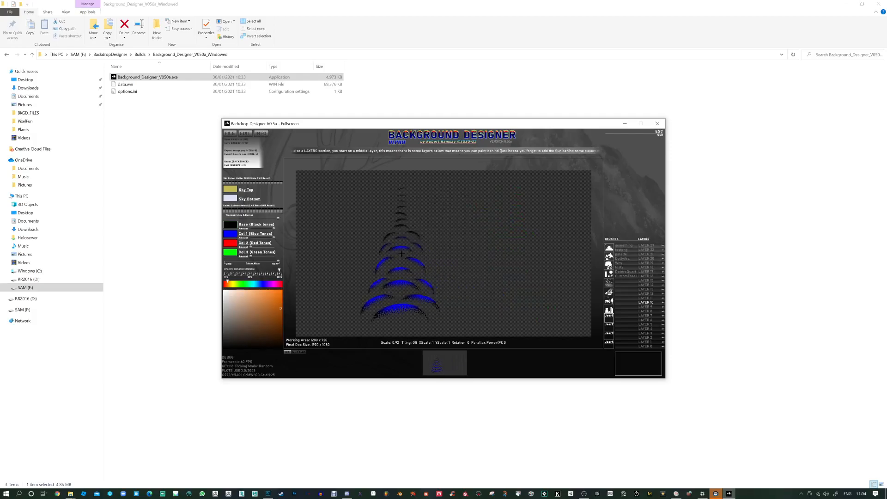
scroll(421, 254, "up", 1)
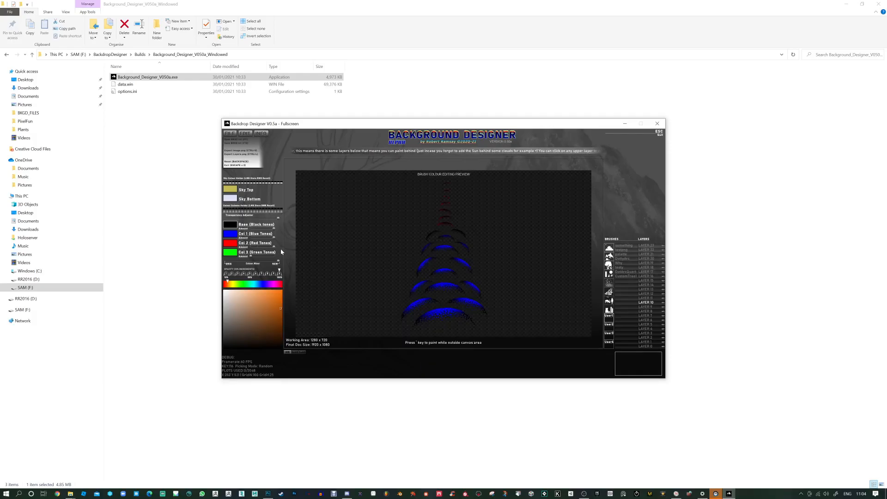
left_click_drag(252, 257, 274, 256)
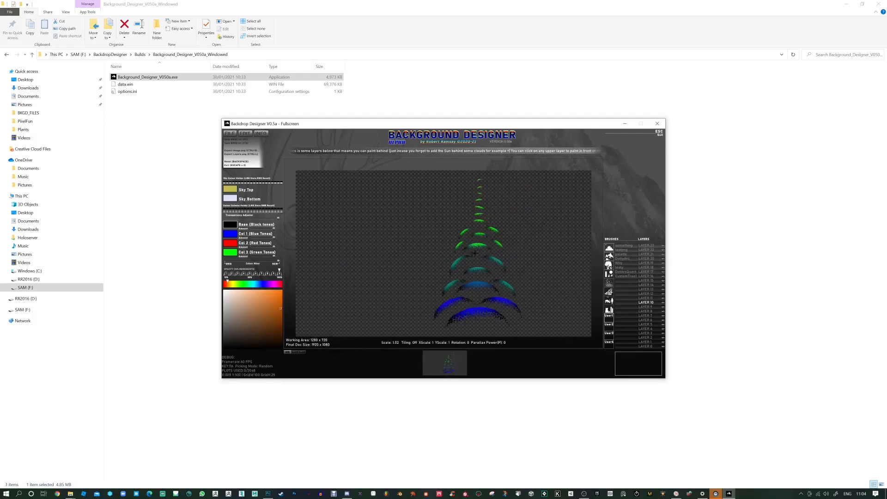
Recolour the tree brush in pale cream and randomise the sky gradient until it runs from deep blue to brick red.
scroll(432, 251, "down", 1)
key("Tab")
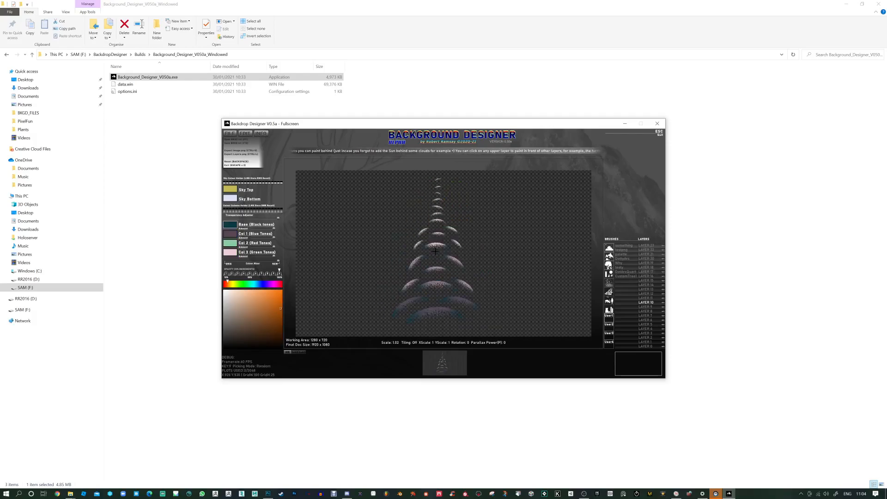
key("i")
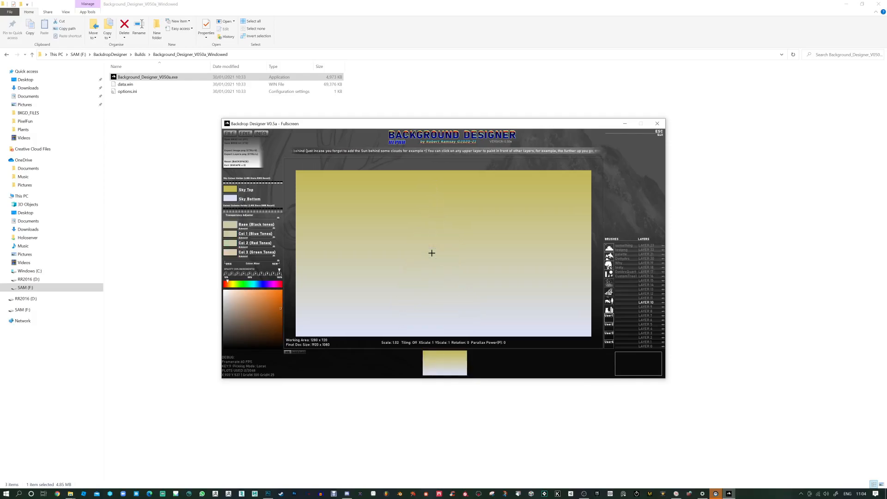
key("space")
key("space")
key("space")
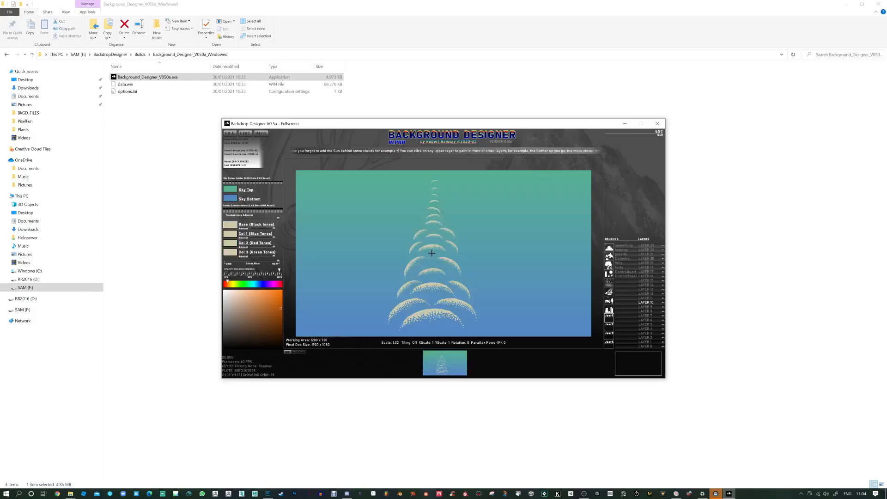
key("space")
key("space")
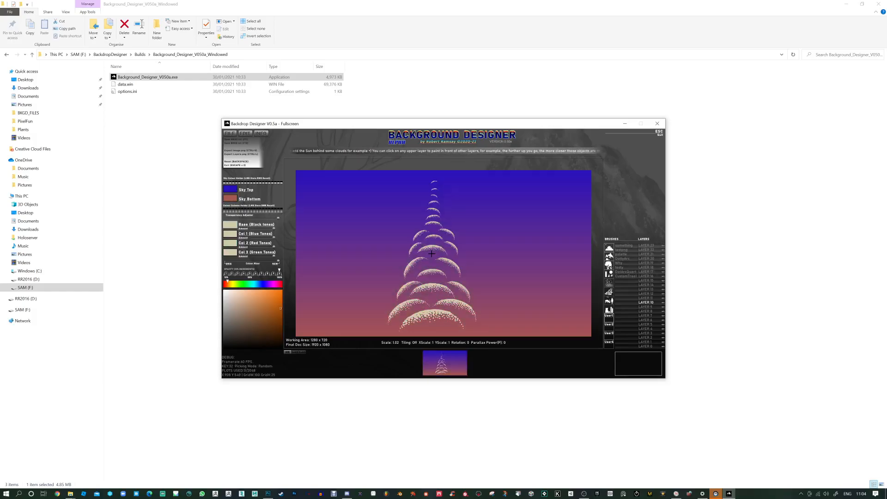
scroll(441, 253, "down", 5)
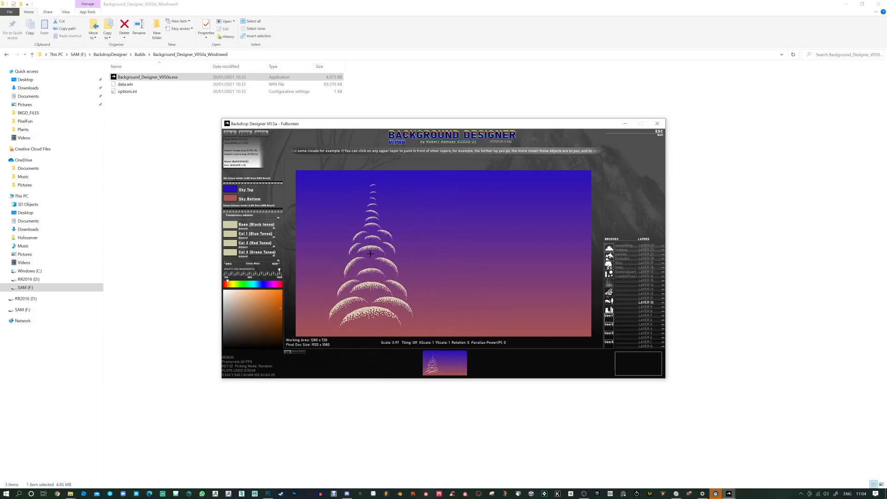
Randomise the tree brush's colours several times and shrink the brush to 0.72 scale.
key("Tab")
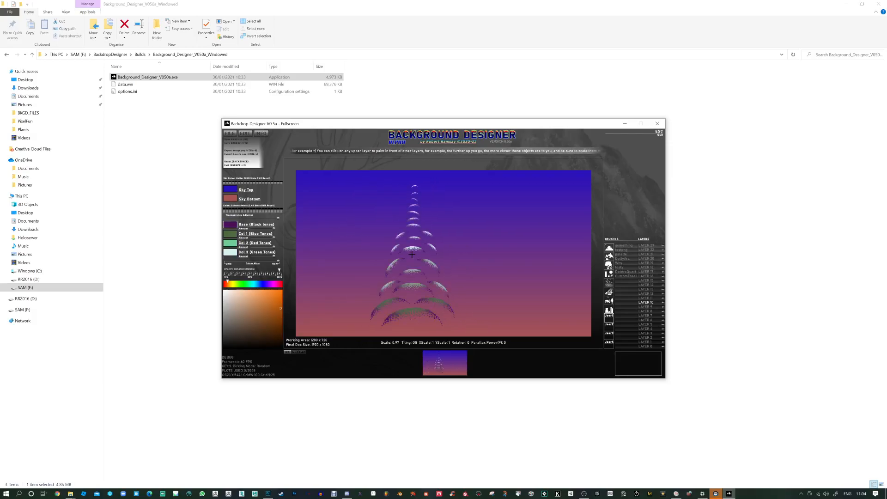
scroll(413, 253, "down", 7)
key("Tab")
key("Tab")
scroll(416, 252, "down", 8)
key("Tab")
scroll(419, 251, "down", 8)
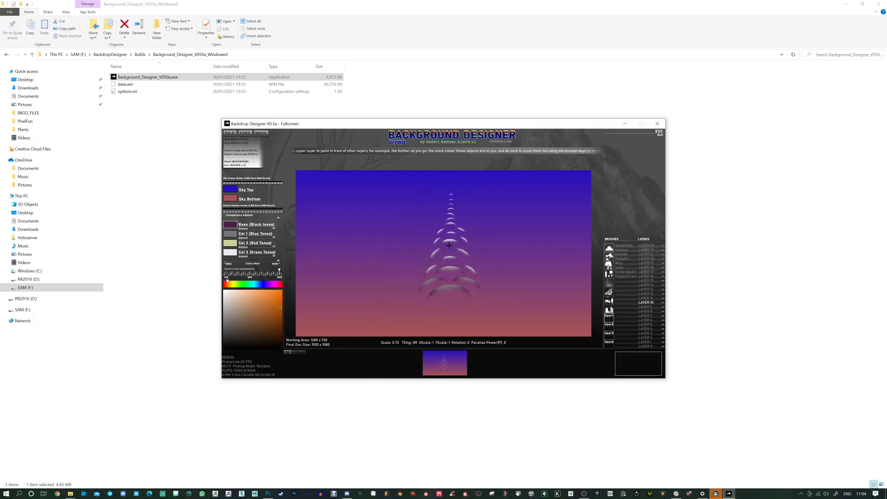
Recolour the tree brush with Col 3 (Green Tones) in amber yellow and Col 1 (Blue Tones) in strong blue.
left_click(231, 235)
left_click(227, 294)
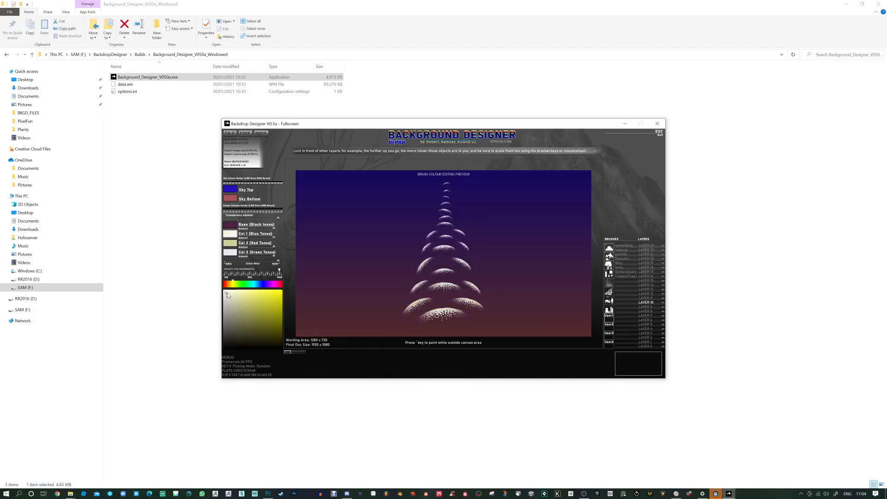
left_click(231, 253)
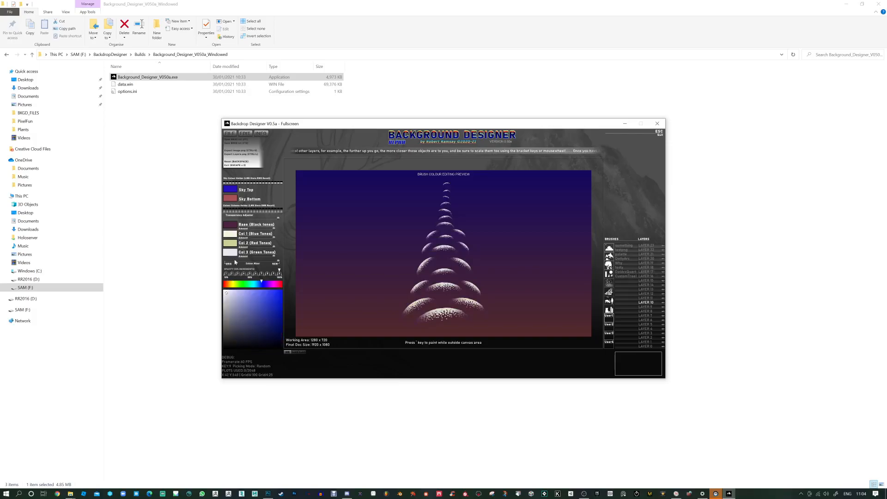
left_click(231, 284)
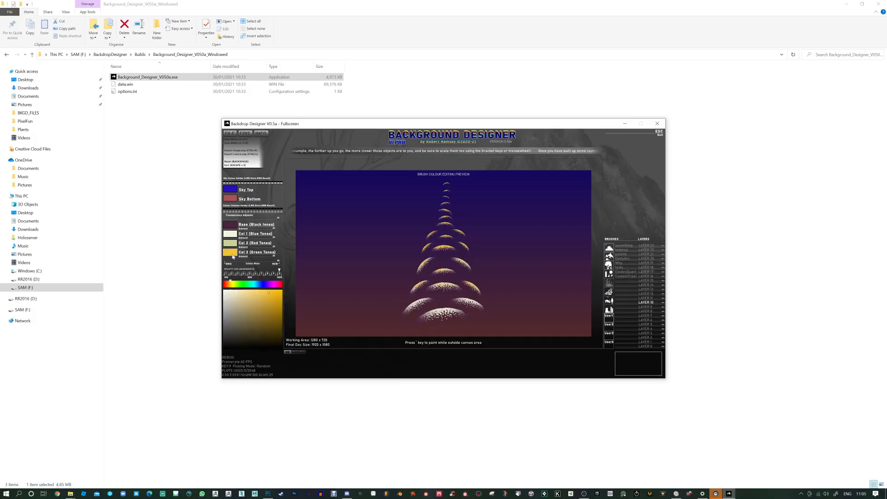
left_click(230, 234)
left_click(261, 284)
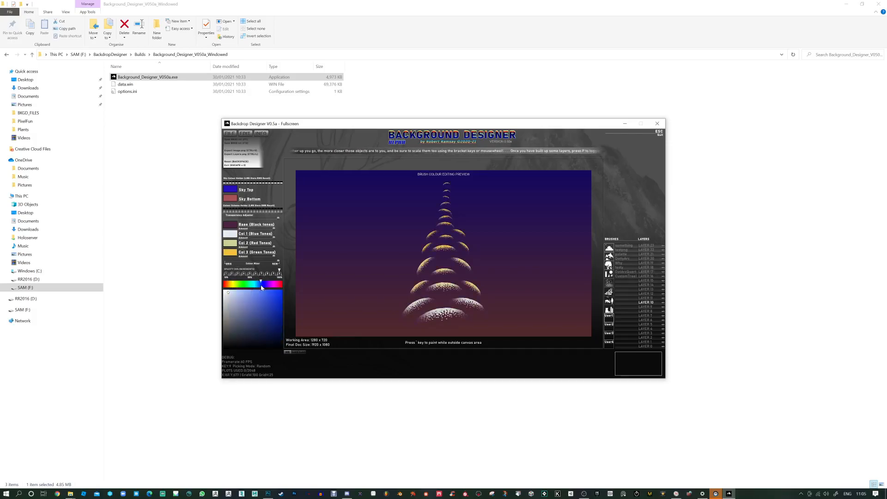
left_click(279, 305)
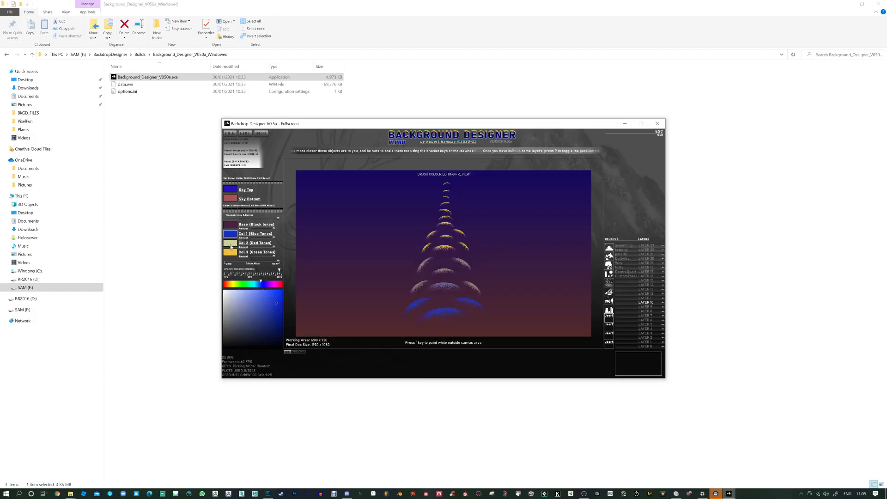
Set the tree brush's Base (Black Tones) to near-black and shrink the brush to 0.45 scale.
left_click(231, 226)
left_click_drag(267, 336, 258, 345)
scroll(481, 239, "down", 6)
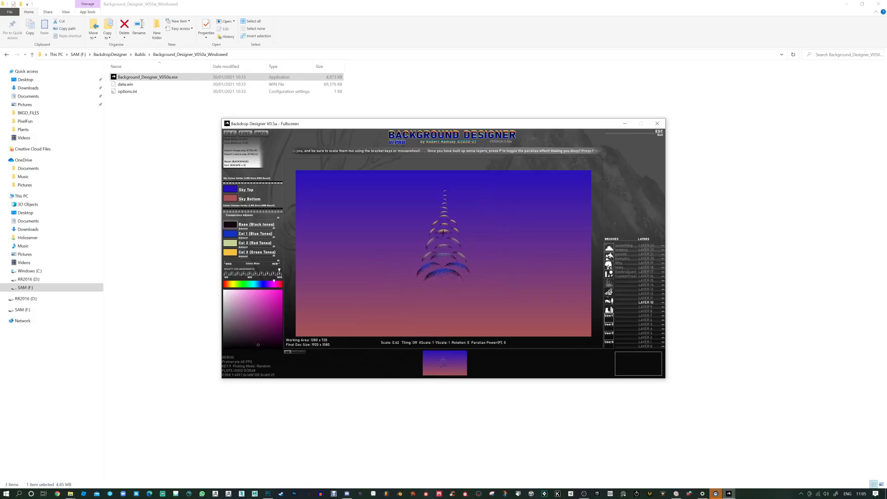
scroll(437, 212, "up", 1)
Try to build a ring of outward-pointing trees at 0.45 scale, stamping copies at 0, 315 and 225 degrees rotation.
left_click(438, 209)
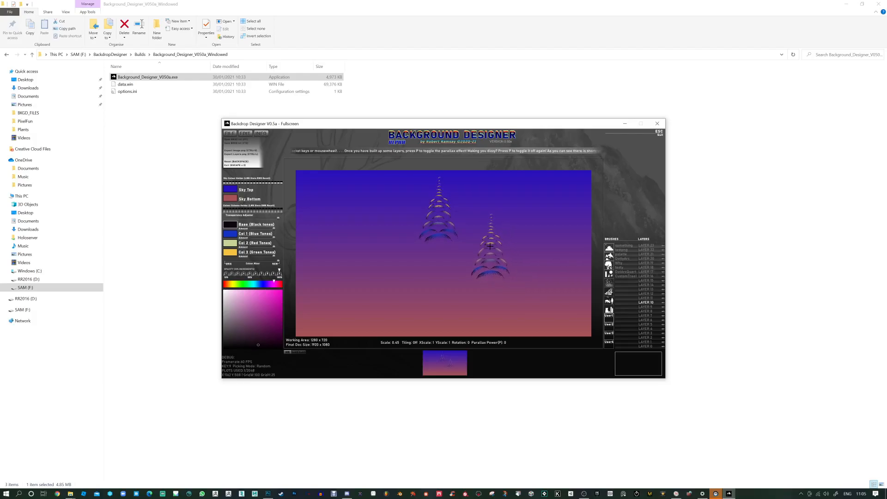
key("r")
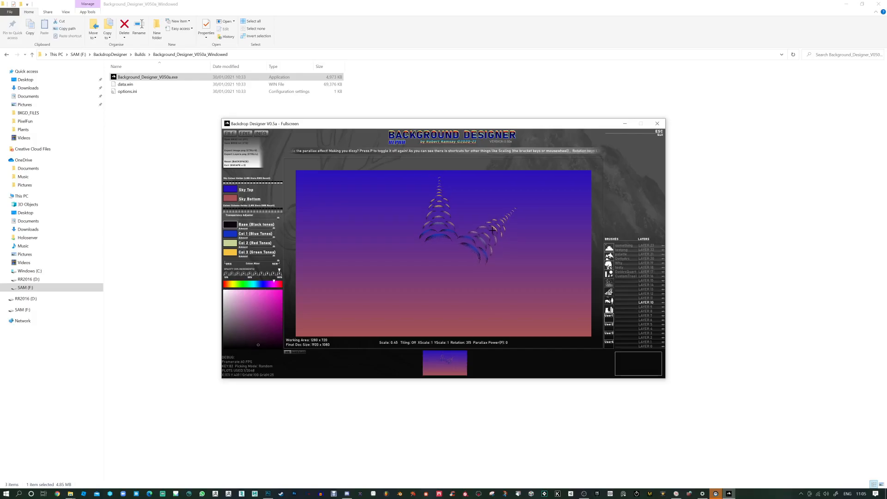
left_click(492, 229)
key("r")
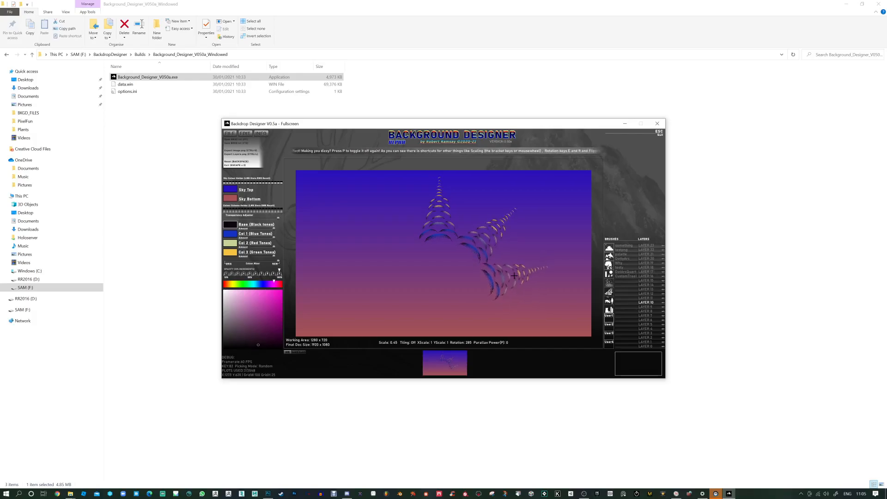
key("r")
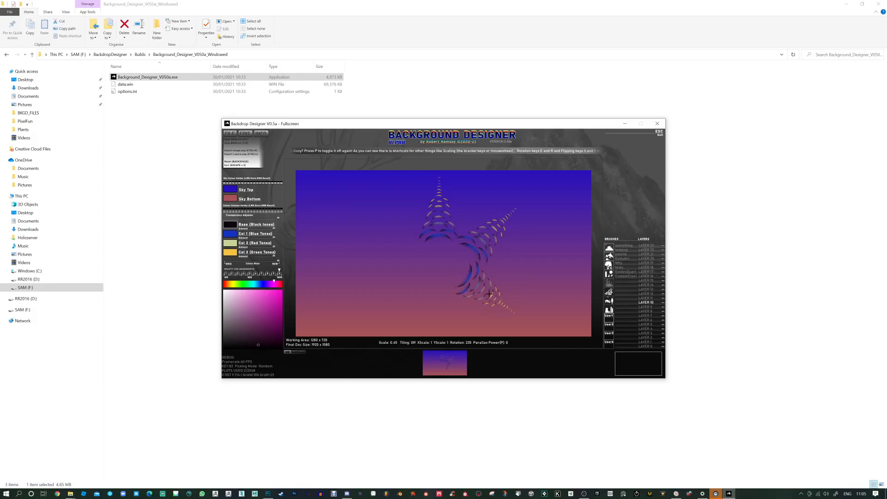
key("r")
key("r")
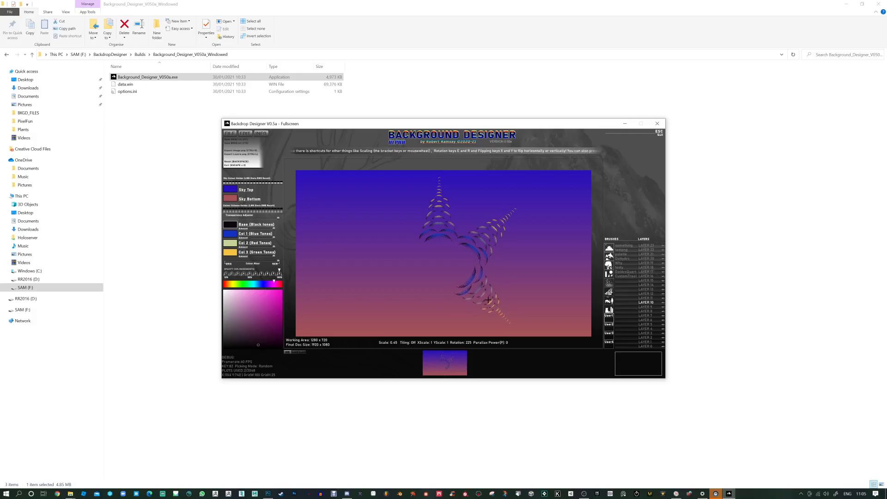
key("r")
key("r")
key("r")
key("r")
key("r")
key("r")
key("r")
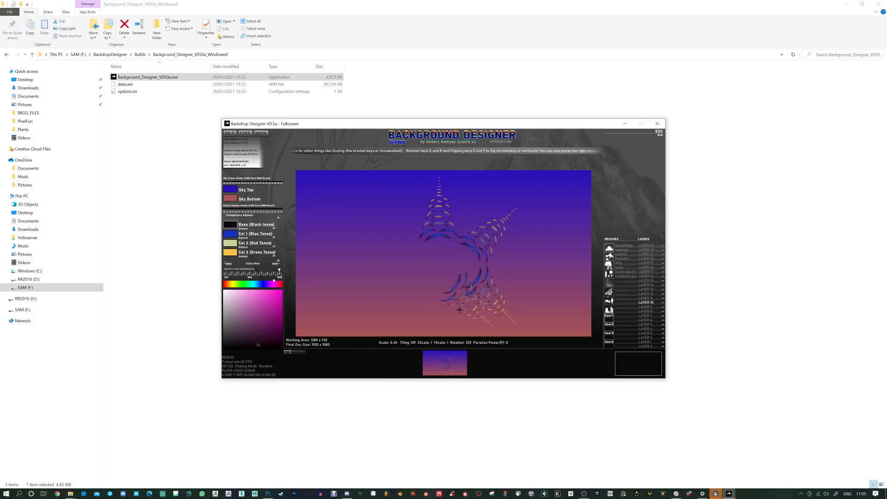
Try to continue the ring with a tree rotated 180 degrees at its bottom and one toward the lower left, and clear the canvas.
key("r")
key("r")
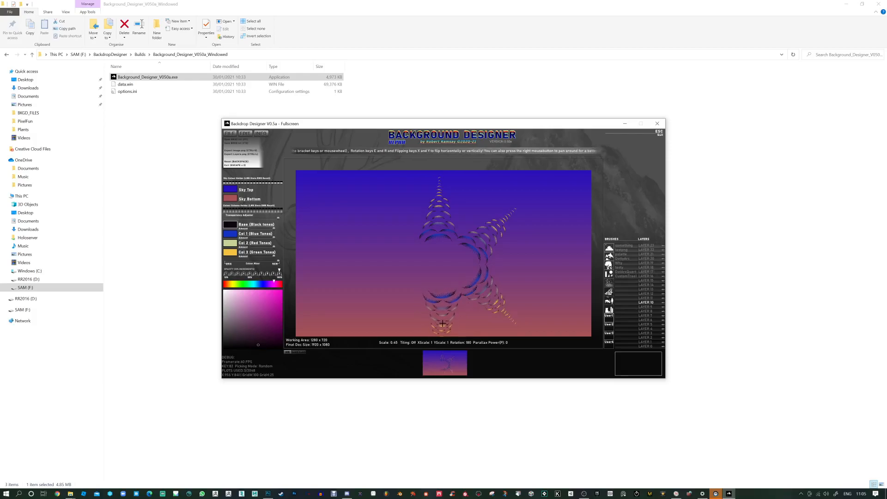
left_click(441, 324)
key("r")
key("r")
key("r")
key("r")
key("r")
key("r")
key("r")
key("r")
key("r")
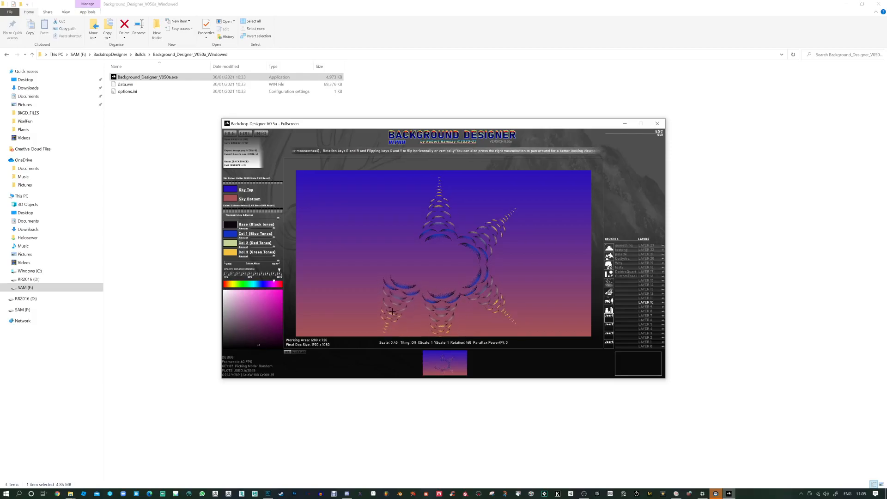
key("r")
key("r")
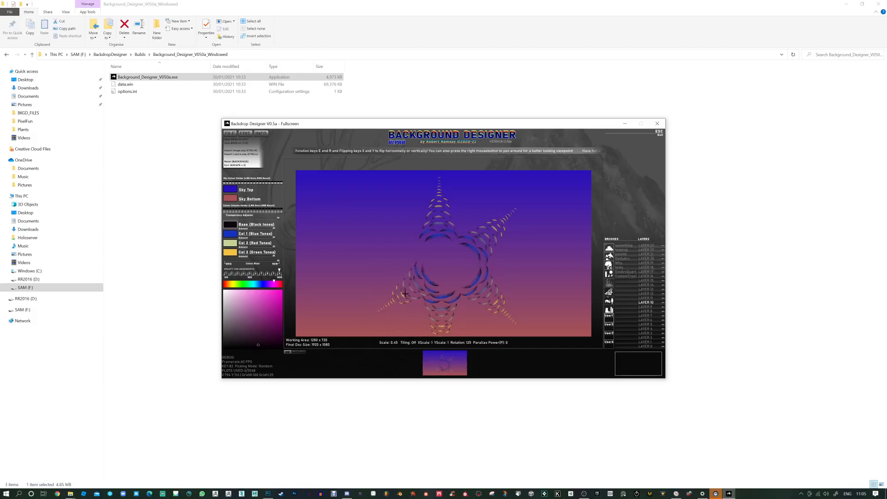
key("BackSpace")
Shrink the tree brush to 0.35 scale and stamp outward-pointing trees at the bottom, lower right, upper right and top of a new ring.
scroll(416, 282, "down", 2)
key("e")
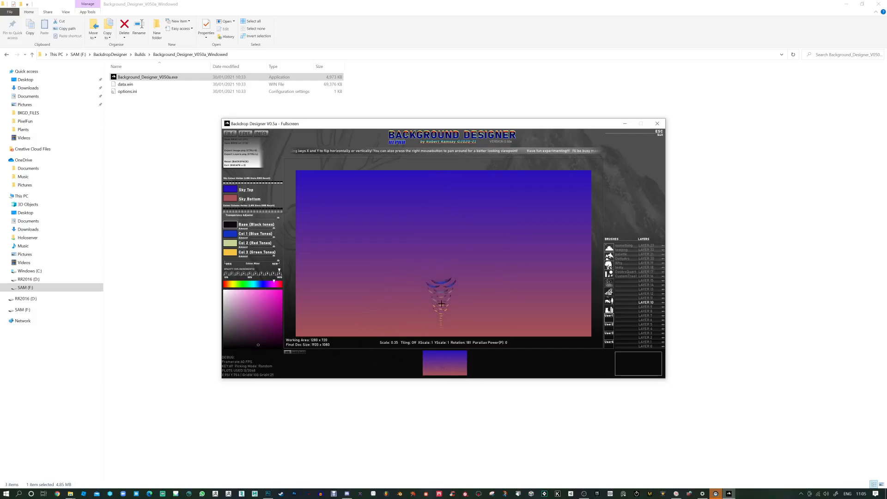
left_click(439, 309)
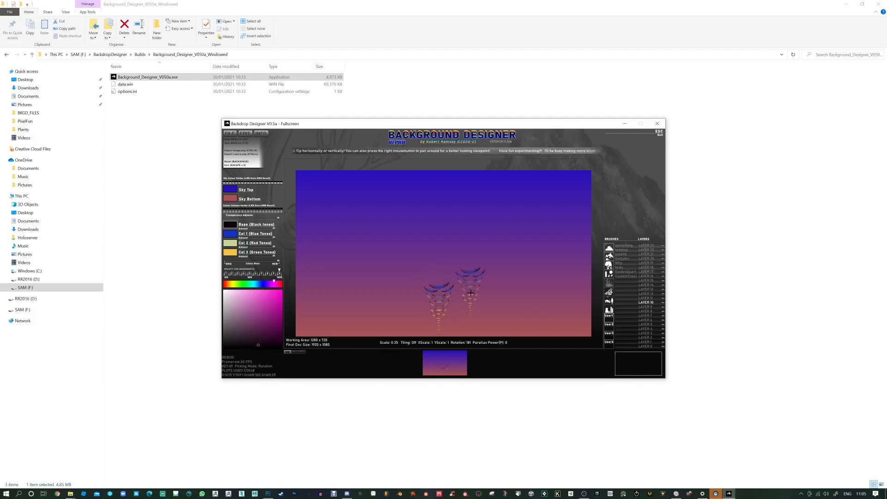
key("e")
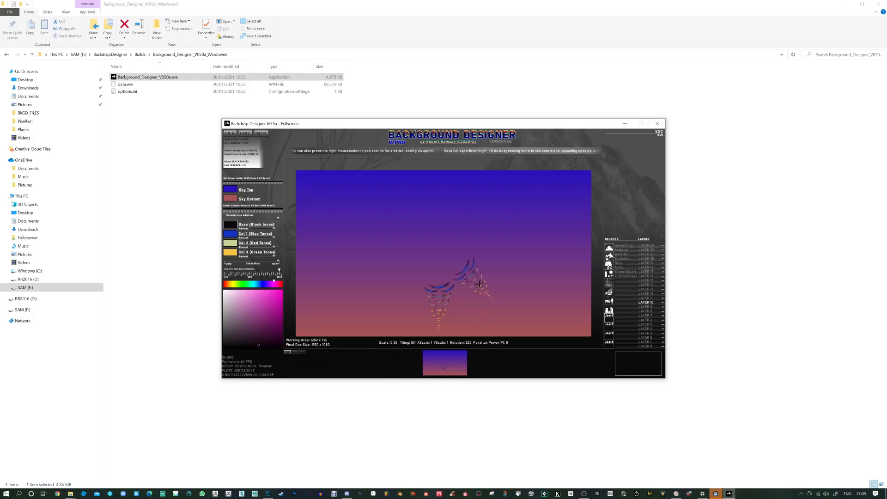
left_click(480, 288)
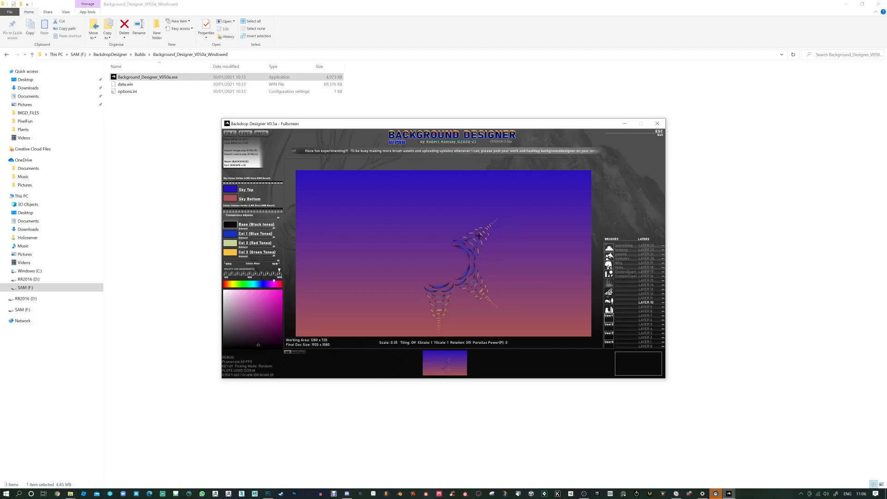
left_click(479, 231)
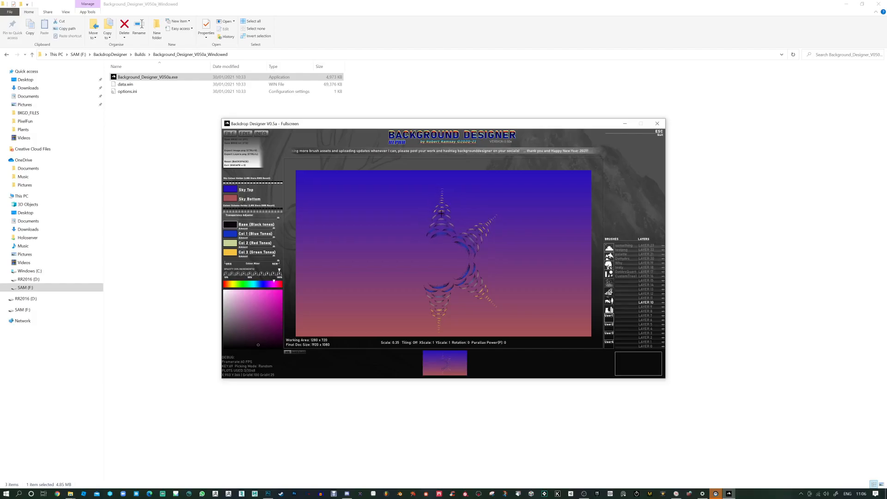
left_click(436, 214)
Rotate the tree brush to 50 degrees and stamp it at the upper left of the ring.
key("e")
key("e")
key("e")
key("e")
key("e")
key("e")
key("e")
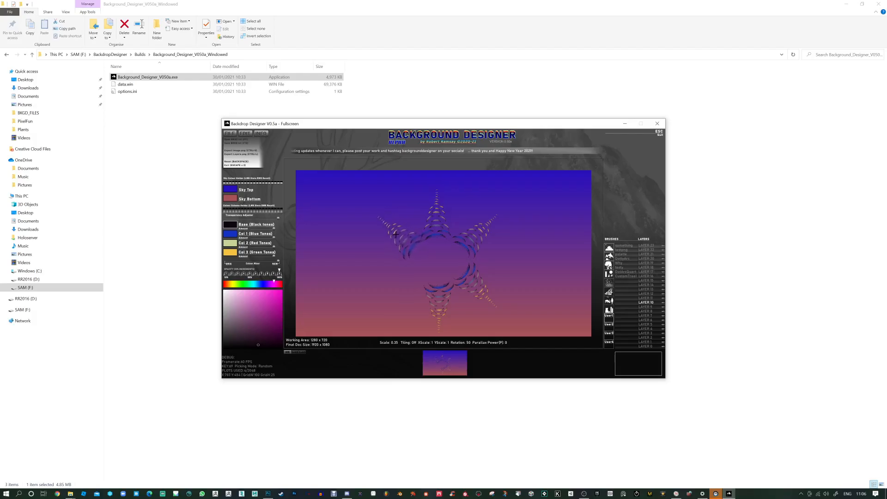
key("r")
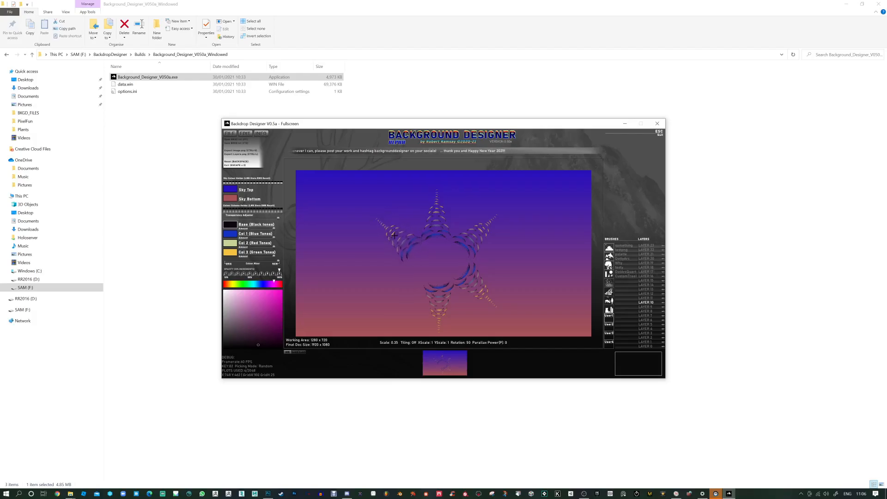
left_click(396, 234)
Rotate the tree brush to 135 degrees and stamp it at the lower left to complete the six-pointed star.
key("e")
key("e")
key("e")
key("e")
key("e")
key("e")
key("e")
key("e")
key("e")
key("e")
key("e")
key("e")
key("e")
key("e")
key("e")
key("e")
key("e")
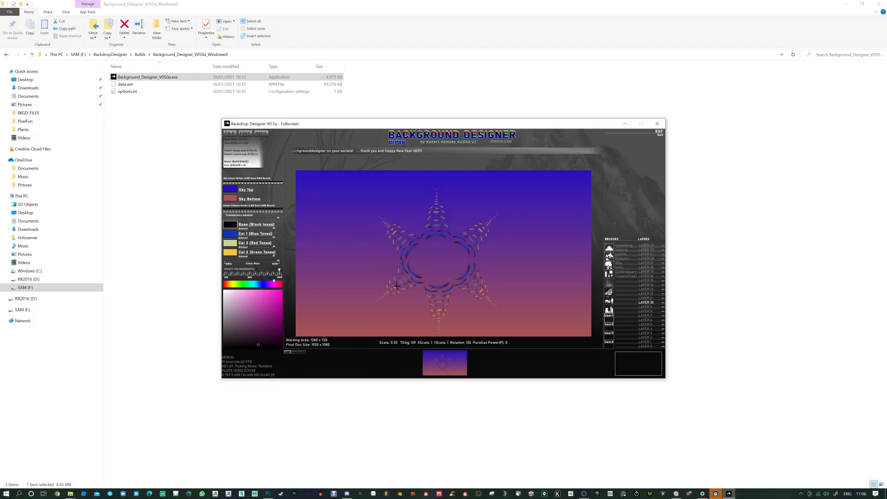
key("e")
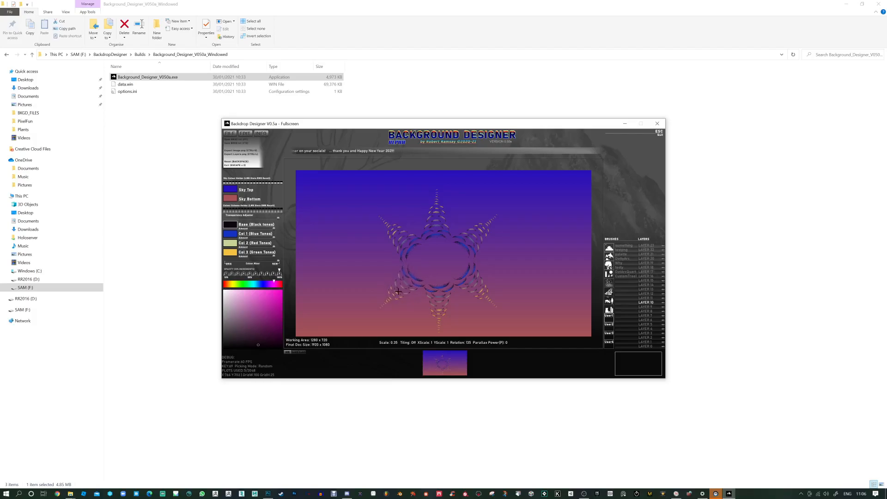
left_click(397, 291)
Hide the sky gradient for a transparent background, and set the brush's Col 1 to bright blue and its Base to pure black.
key("i")
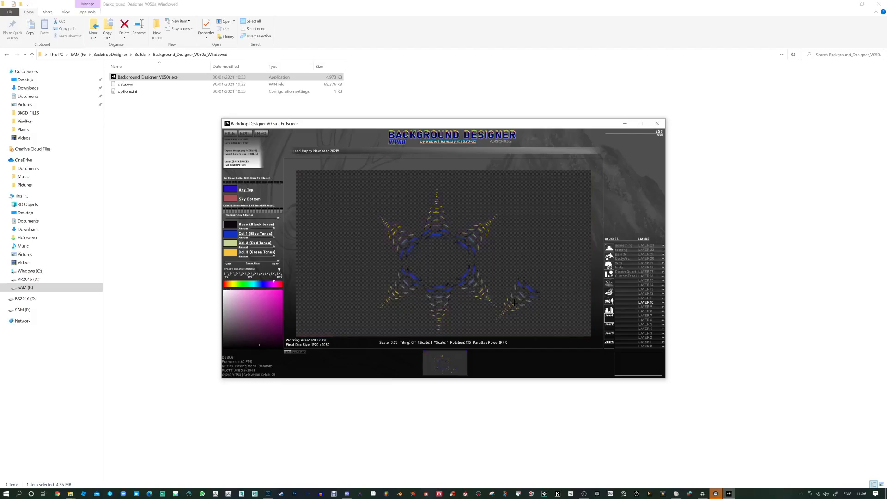
left_click(231, 235)
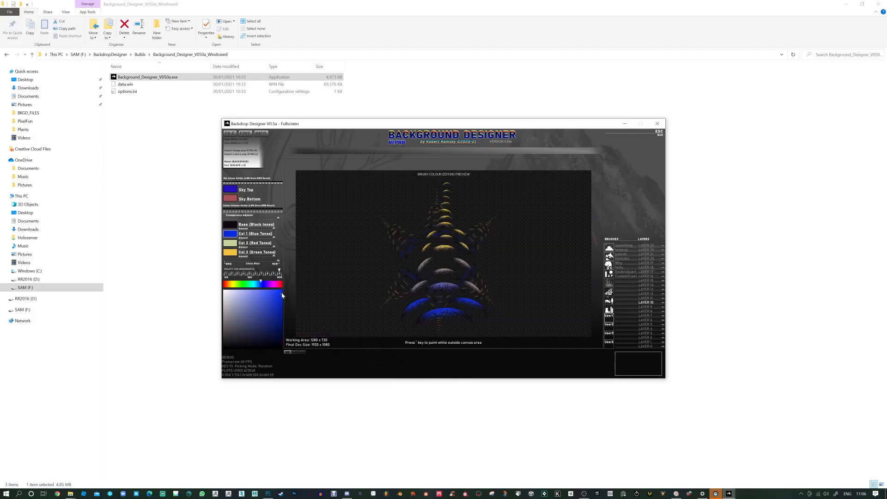
left_click(236, 228)
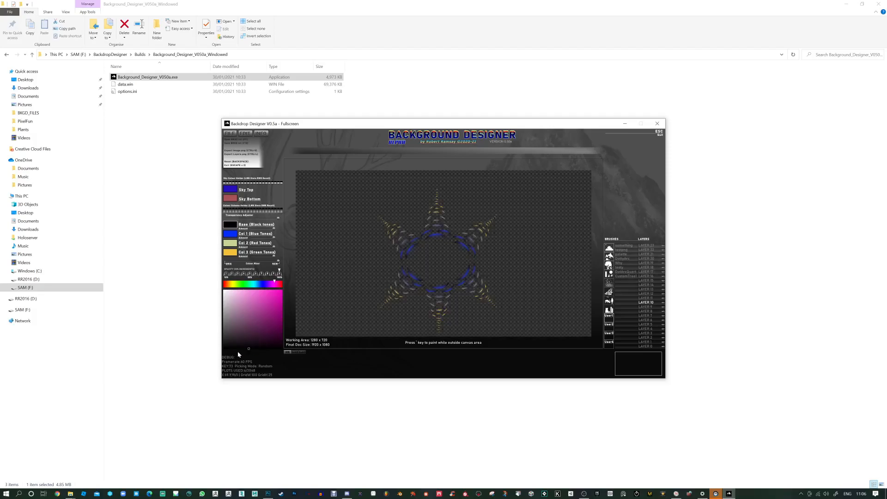
Set the tree brush's Col 2 (Red Tones) to pure red and its Col 3 (Green Tones) to pure green.
left_click(233, 246)
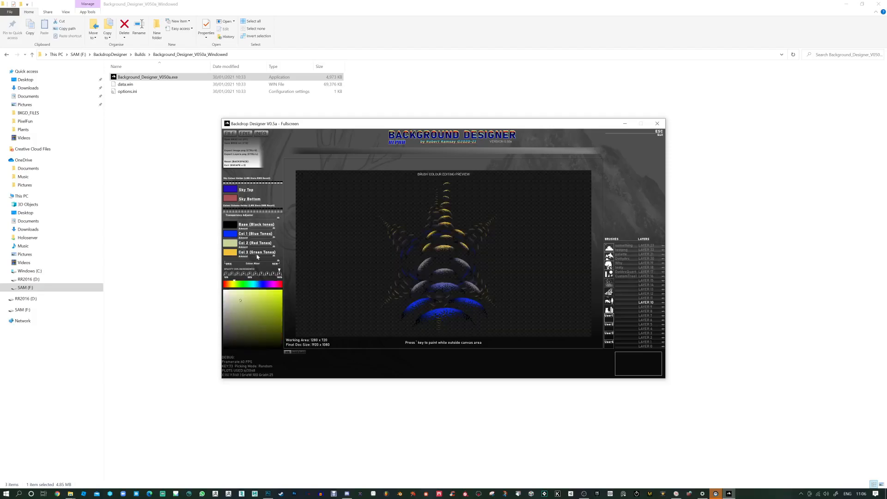
left_click_drag(228, 286, 279, 294)
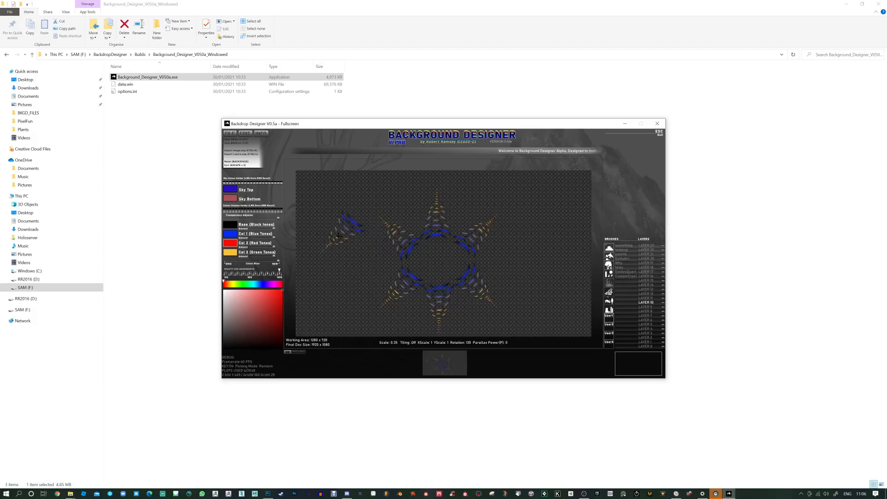
left_click(228, 253)
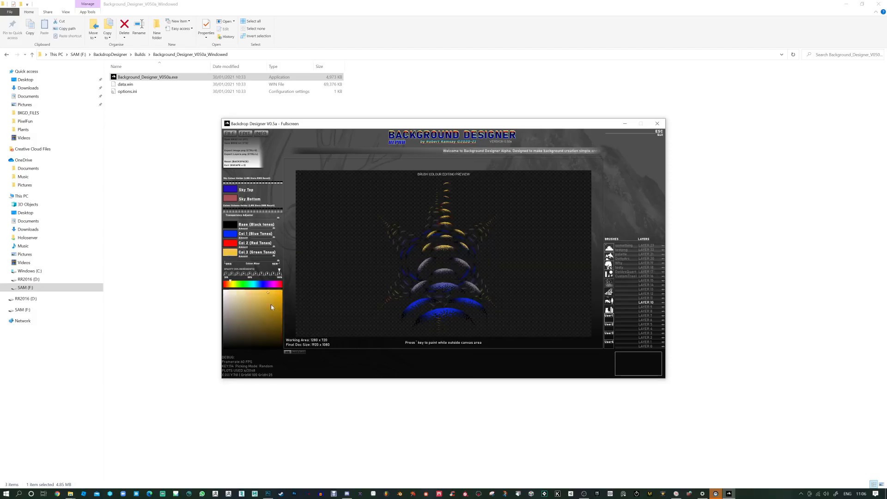
left_click(242, 285)
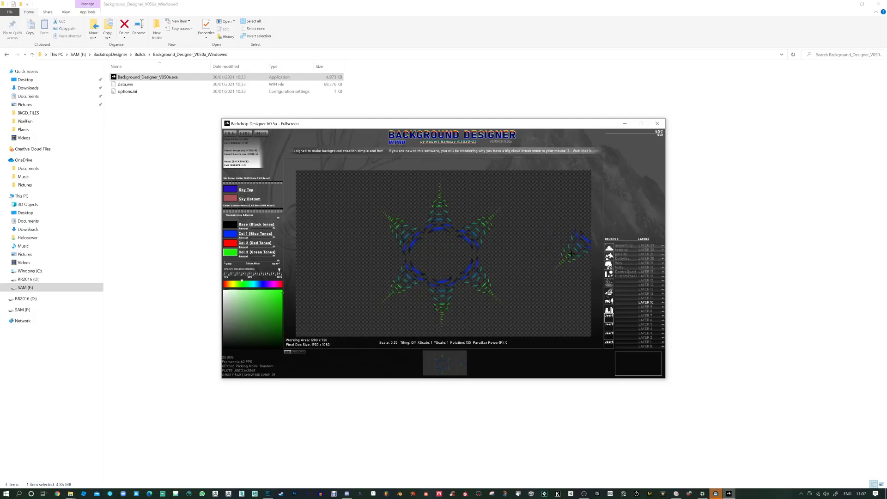
Export the layer with the six-pointed star as a PNG named CustombrushBurst in the Plants folder.
key("ctrl+l")
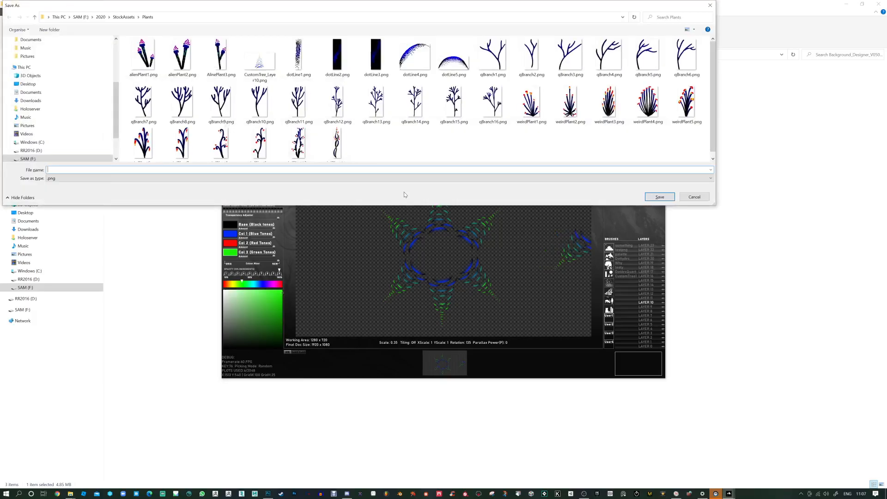
type("Cus")
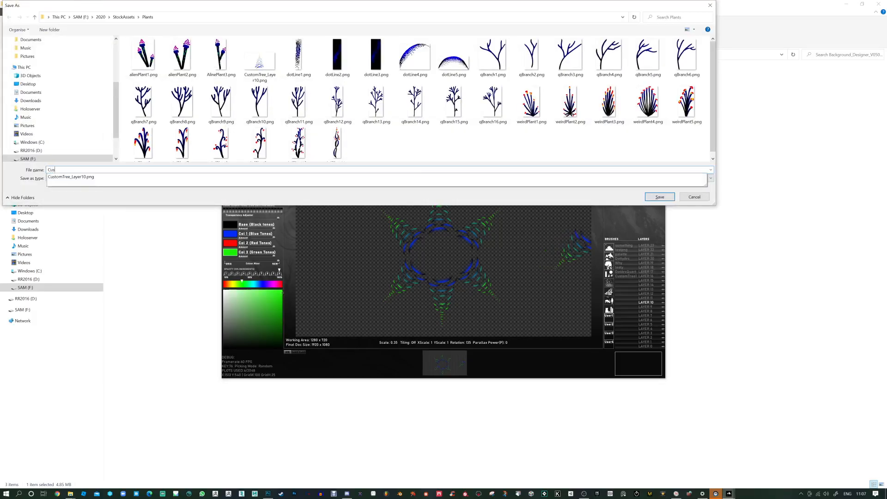
type("tombrushBurst")
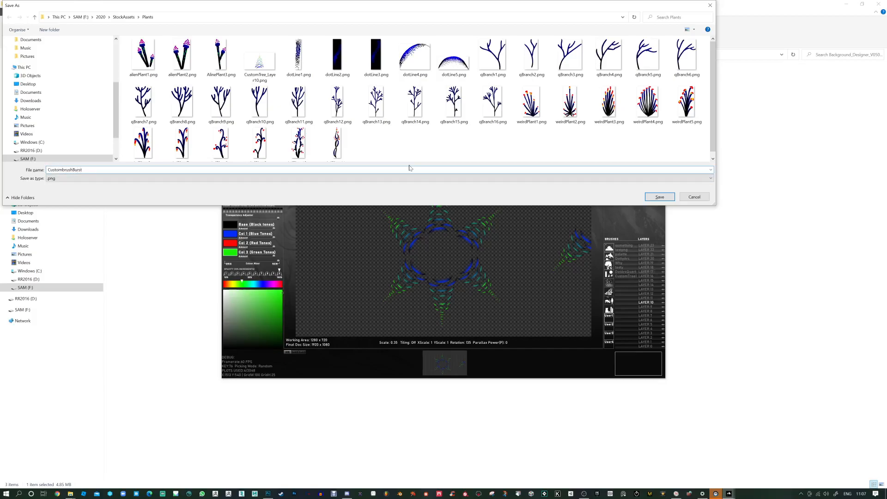
key("Return")
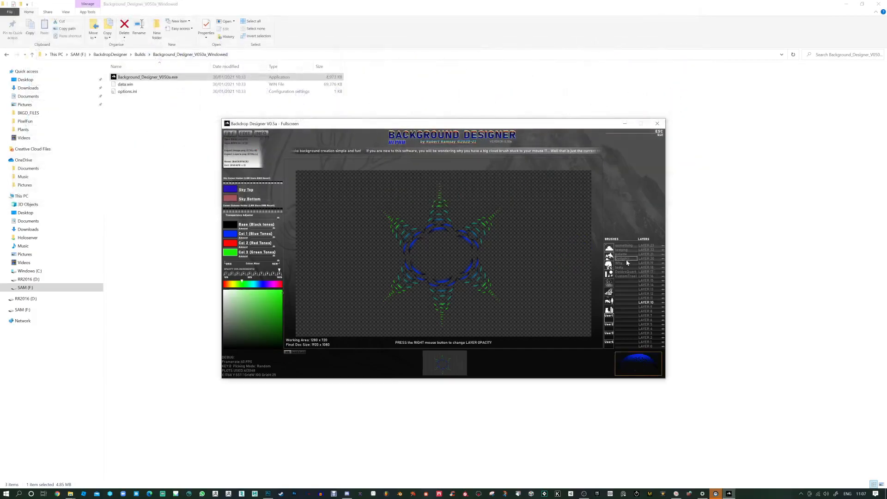
Load CustombrushBurst_Layer10.png as a custom brush and name it BurntBrush.
left_click(624, 282)
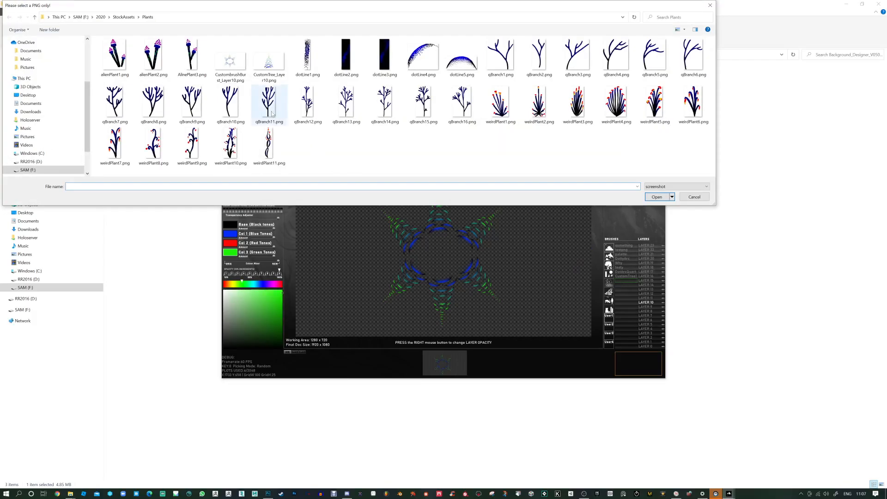
double_click(230, 59)
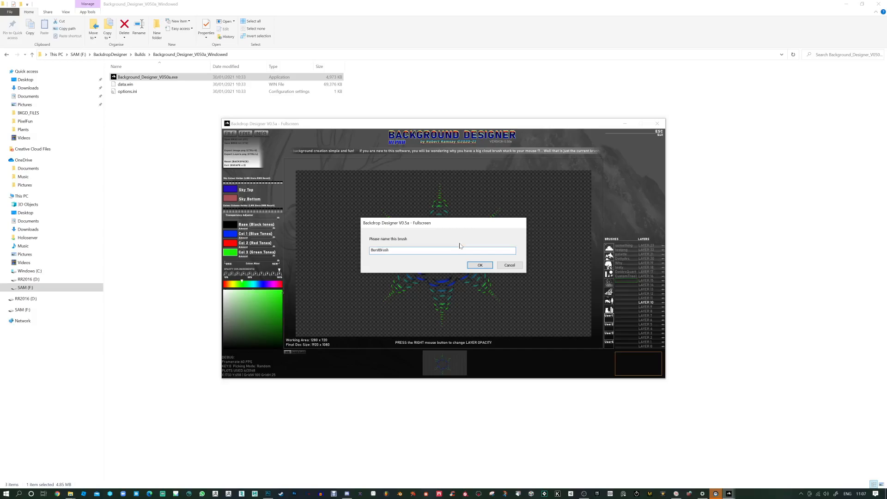
left_click(480, 265)
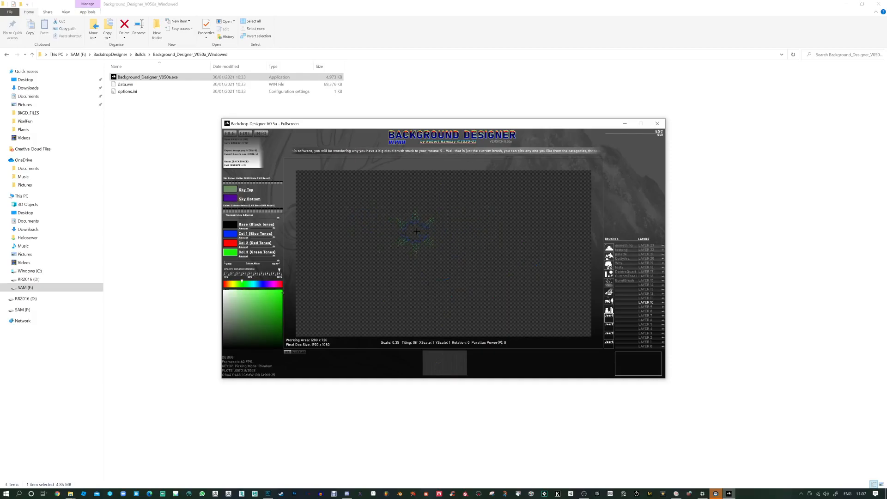
Show the green-to-purple sky gradient and paint a short diagonal test stroke with the burst brush in the Random picking mode.
key("space")
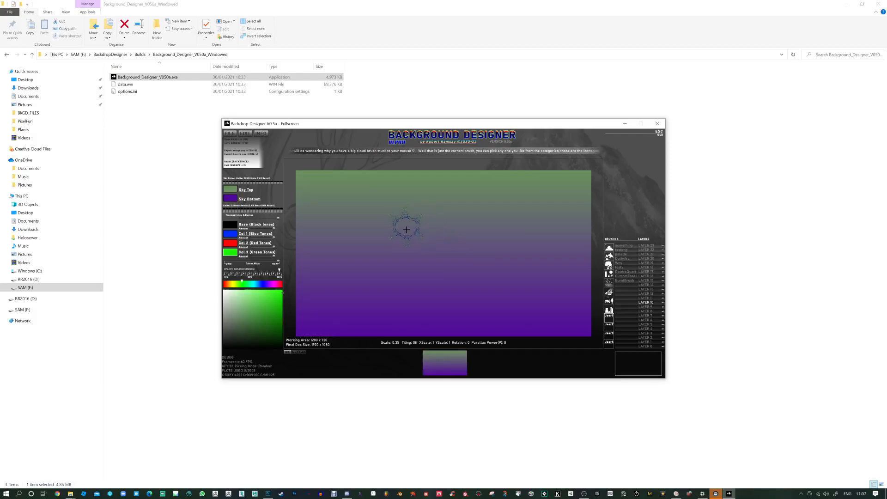
key("Tab")
key("Tab")
key("Tab")
key("Tab")
key("Tab")
key("Tab")
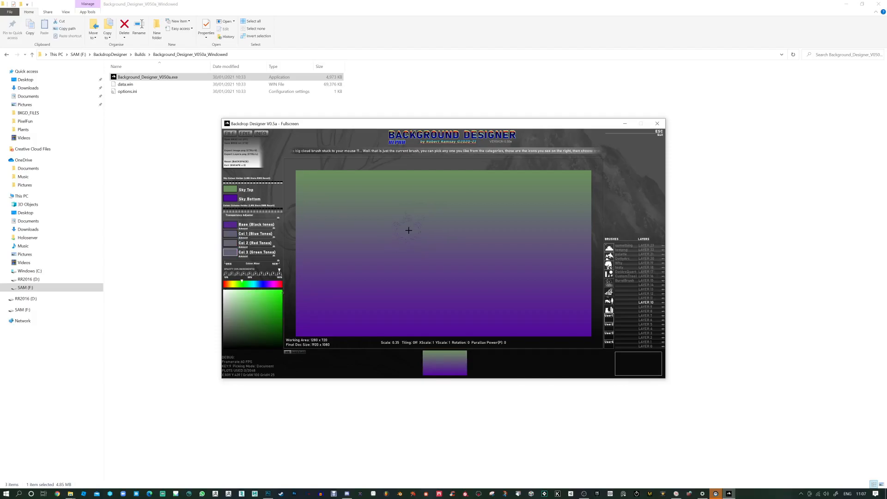
mouse_move(401, 224)
left_mouse_down()
mouse_move(440, 252)
mouse_move(467, 250)
left_mouse_up()
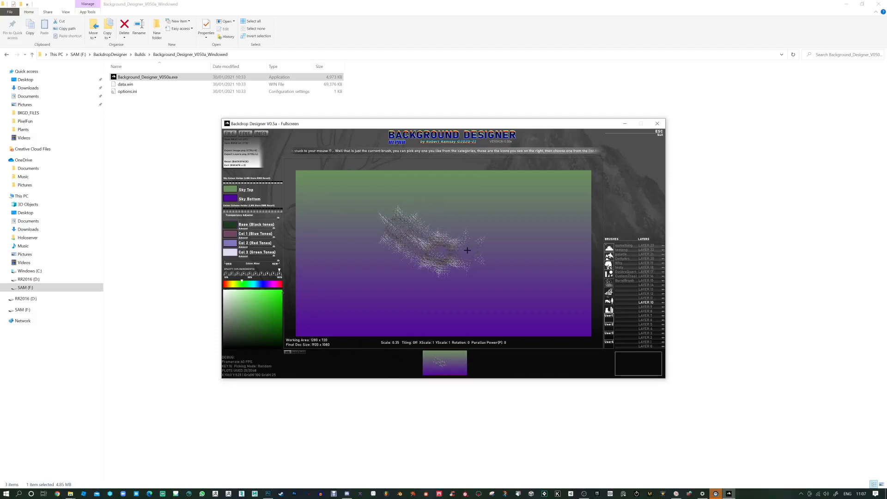
Clear the canvas and paint several test strokes with the burst brush in the Local and Random picking modes.
key("Tab")
key("Tab")
key("Tab")
key("Tab")
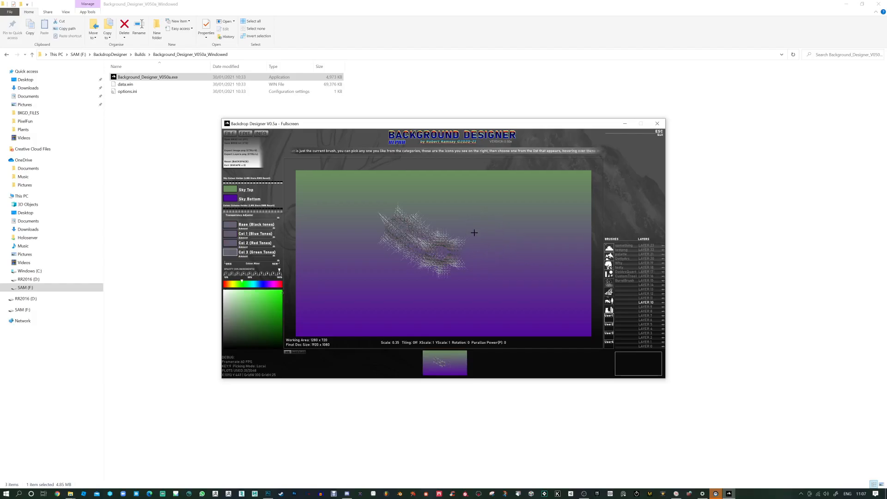
key("BackSpace")
mouse_move(422, 222)
left_mouse_down()
mouse_move(399, 241)
mouse_move(362, 241)
left_mouse_up()
mouse_move(437, 233)
left_mouse_down()
mouse_move(423, 275)
mouse_move(479, 272)
left_mouse_up()
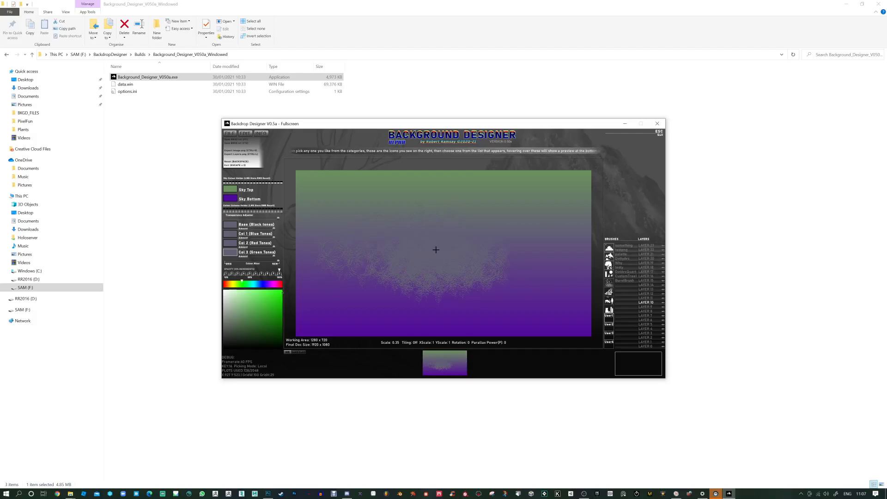
key("Tab")
mouse_move(417, 216)
left_mouse_down()
mouse_move(370, 250)
mouse_move(398, 226)
mouse_move(450, 261)
mouse_move(508, 268)
left_mouse_up()
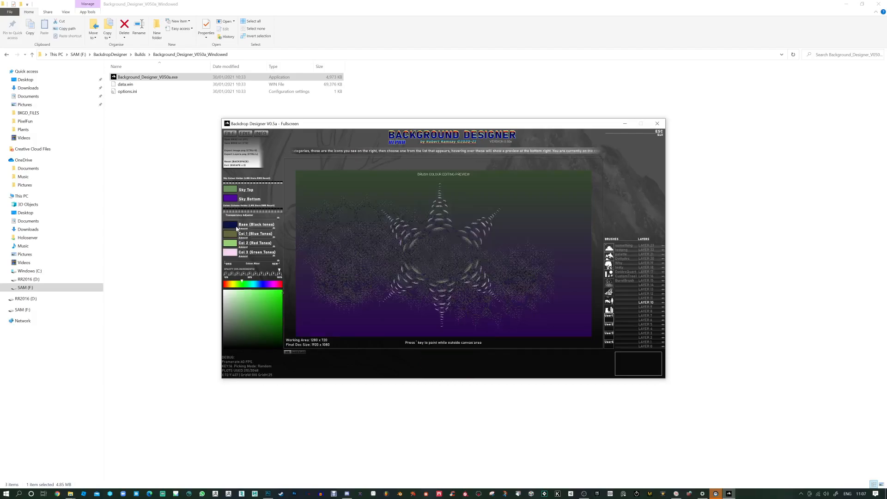
Set the burst brush's Base to dark navy, Col 1 to medium blue, Col 2 to lighter blue and Col 3 to near white.
left_click(233, 225)
left_click(230, 234)
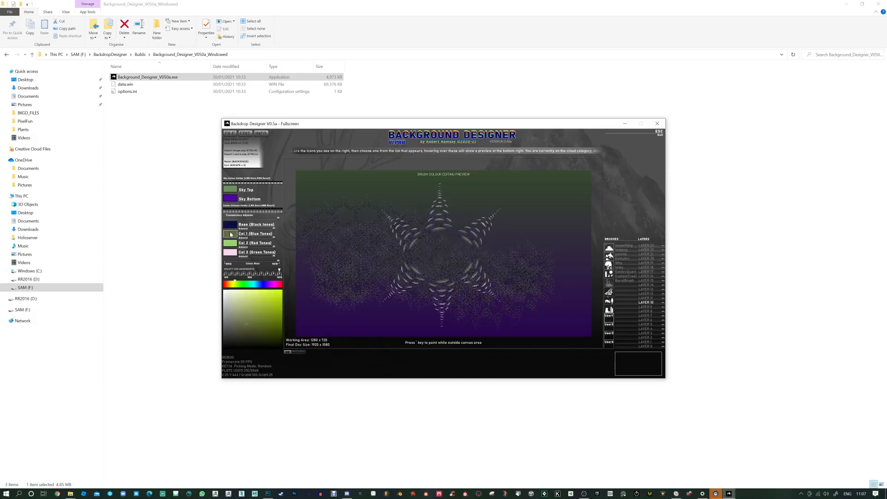
left_click(258, 285)
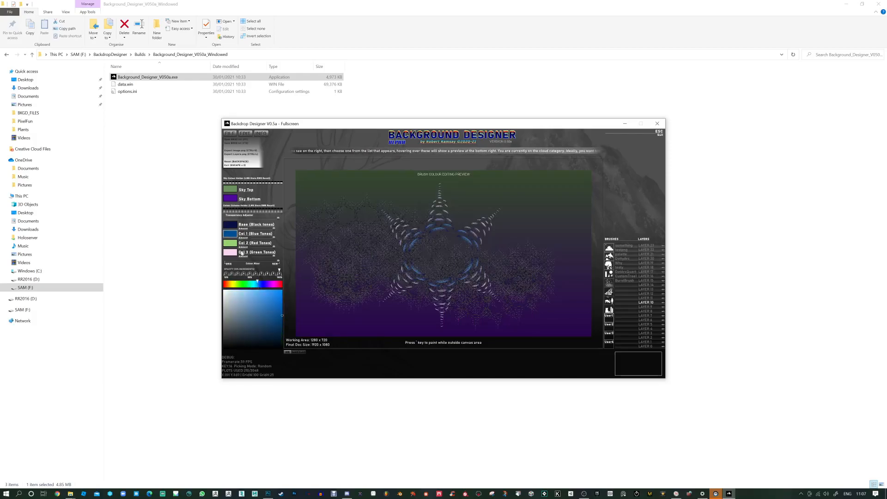
left_click(233, 247)
left_click(256, 285)
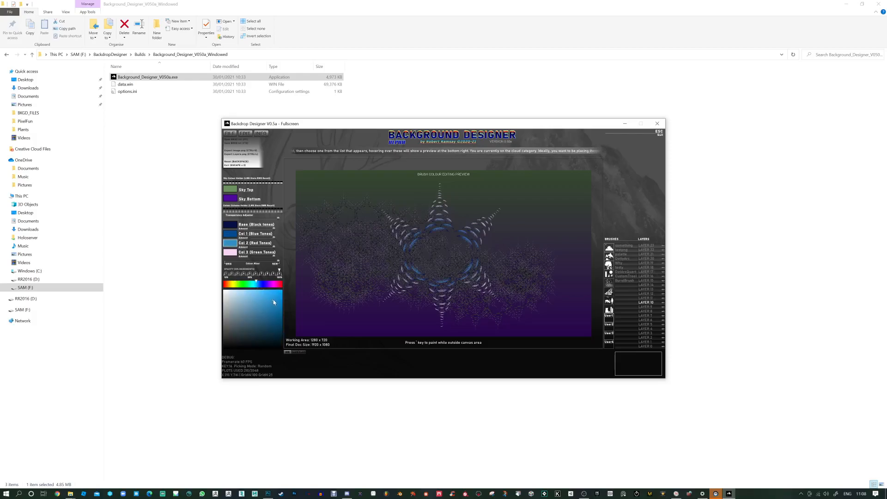
left_click(231, 253)
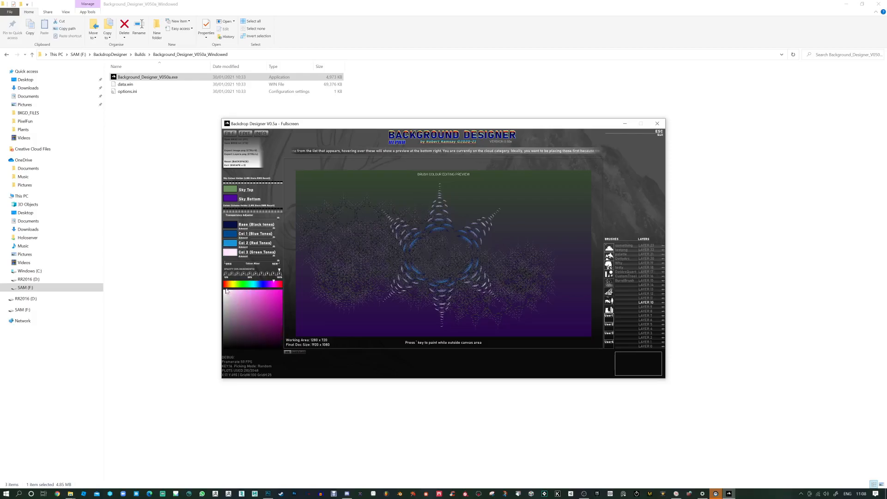
Clear the canvas, enlarge the burst brush and stamp it repeatedly at different rotations into a large ring near the canvas centre.
key("BackSpace")
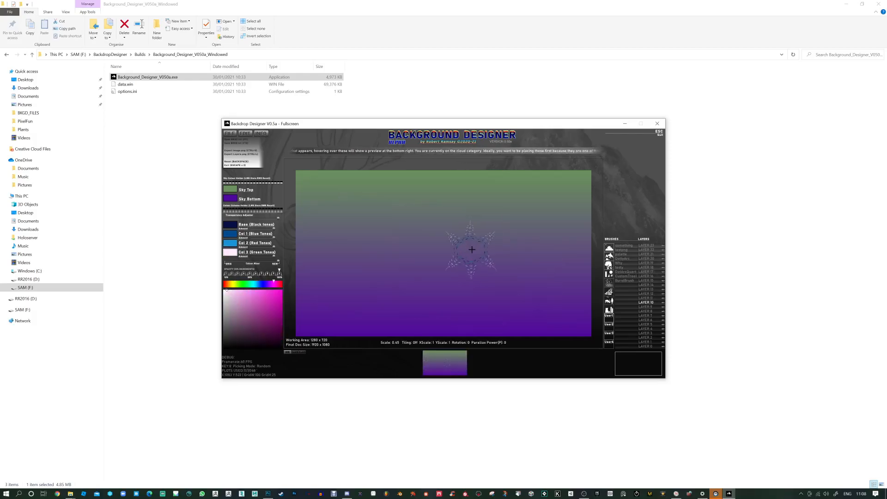
scroll(466, 248, "up", 5)
key("e")
left_click(455, 248)
left_click(455, 249)
left_click(455, 248)
left_click(455, 248)
left_click(455, 248)
left_click(455, 248)
left_click(455, 248)
left_click(455, 248)
left_click(455, 248)
left_click(455, 248)
left_click(455, 248)
left_click(455, 248)
left_click(455, 248)
Scale the burst brush down slightly and stamp a second rotated ring to the left of the central one.
scroll(389, 249, "down", 1)
left_click(389, 249)
left_click(388, 250)
left_click(389, 250)
left_click(389, 249)
left_click(388, 249)
left_click(389, 249)
left_click(388, 249)
left_click(388, 249)
left_click(388, 250)
left_click(388, 250)
left_click(389, 249)
left_click(389, 250)
left_click(388, 249)
left_click(388, 249)
Reduce the burst brush to scale 0.62 and stamp a third rotated ring to the right of the central one.
scroll(496, 282, "down", 1)
scroll(497, 282, "down", 1)
left_click(529, 268)
left_click(530, 268)
left_click(529, 268)
left_click(529, 268)
left_click(529, 268)
left_click(529, 268)
left_click(530, 269)
left_click(530, 268)
left_click(529, 268)
left_click(530, 269)
left_click(529, 268)
Cycle the random sky gradients until the sky runs from medium blue down to light blue.
key("space")
key("space")
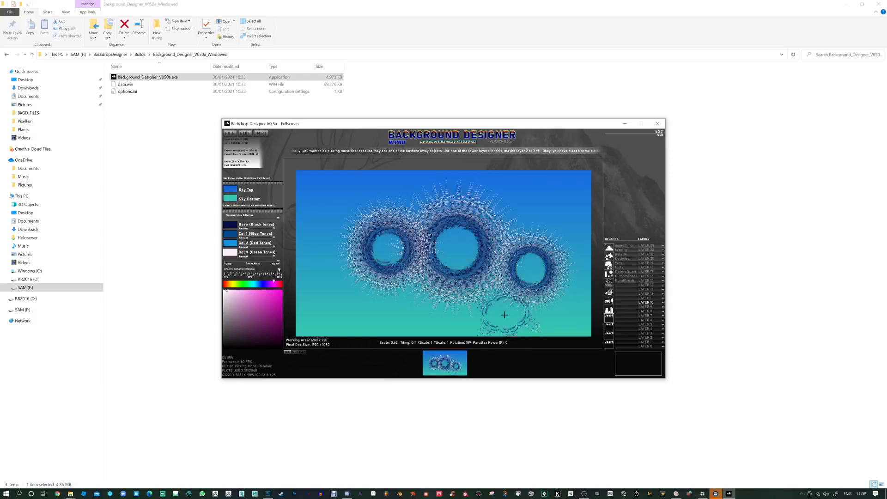
key("space")
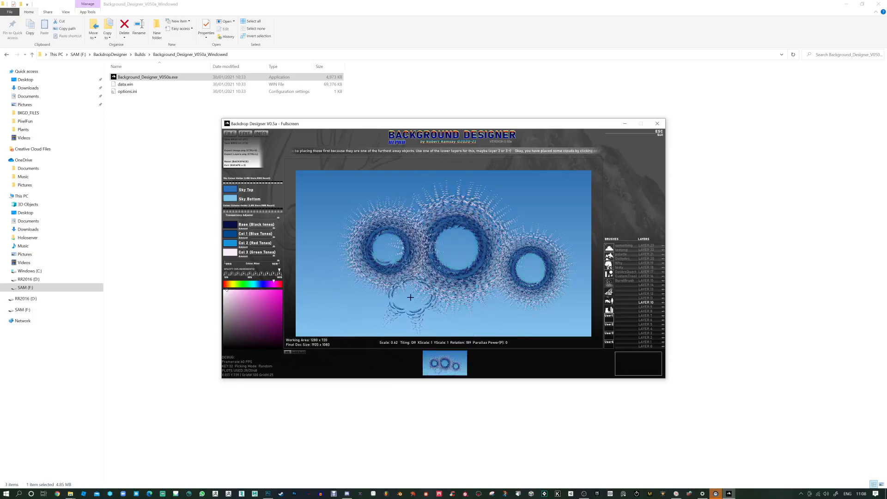
Clear the rings, try two overlapping wavy strokes across the canvas with the burst brush at scale 0.67, and clear them.
key("BackSpace")
scroll(399, 250, "up", 1)
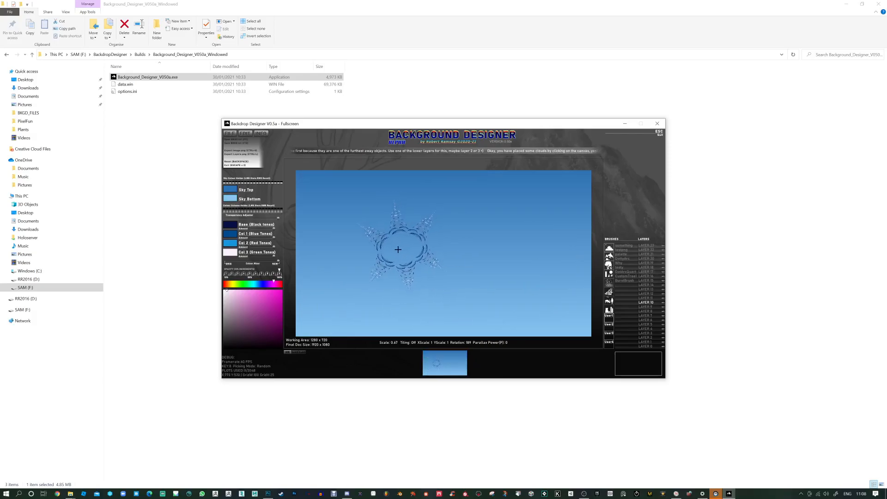
mouse_move(348, 221)
left_mouse_down()
mouse_move(387, 248)
mouse_move(423, 253)
mouse_move(491, 236)
mouse_move(526, 250)
left_mouse_up()
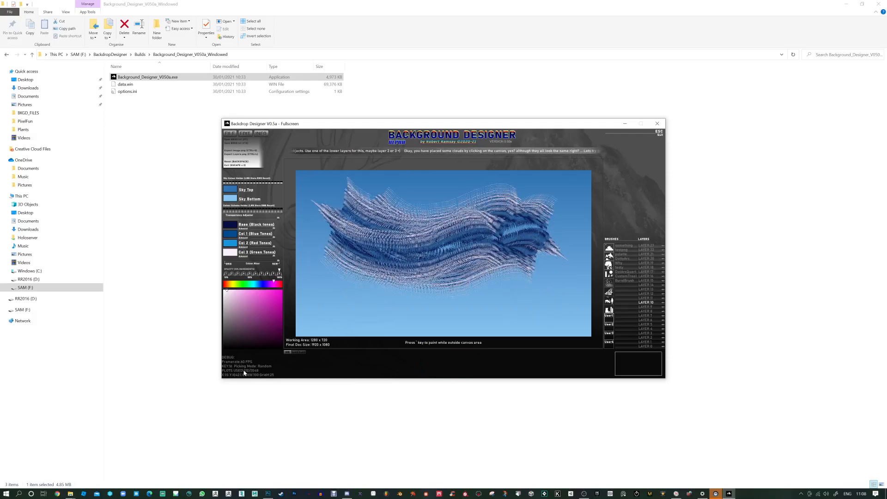
mouse_move(347, 305)
left_mouse_down()
mouse_move(418, 241)
mouse_move(460, 274)
mouse_move(500, 271)
mouse_move(513, 257)
left_mouse_up()
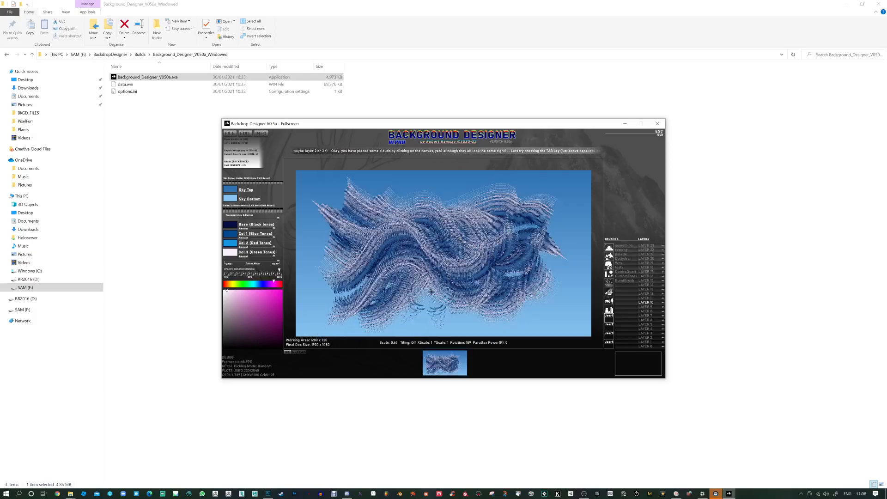
key("BackSpace")
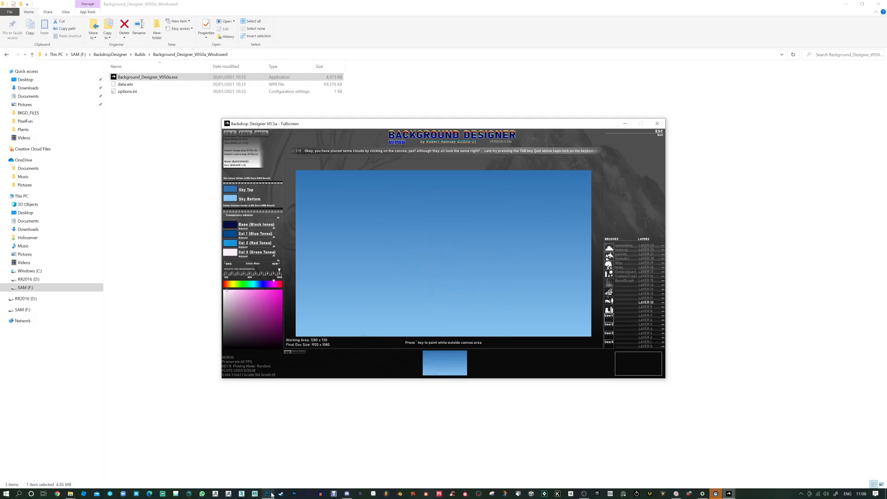
Switch to Photoshop and open BurntBrush.png from the CUSTOM_BRUSHES folder in BackdropDesigner on the SAM (F:) drive.
left_click(269, 494)
left_click(20, 6)
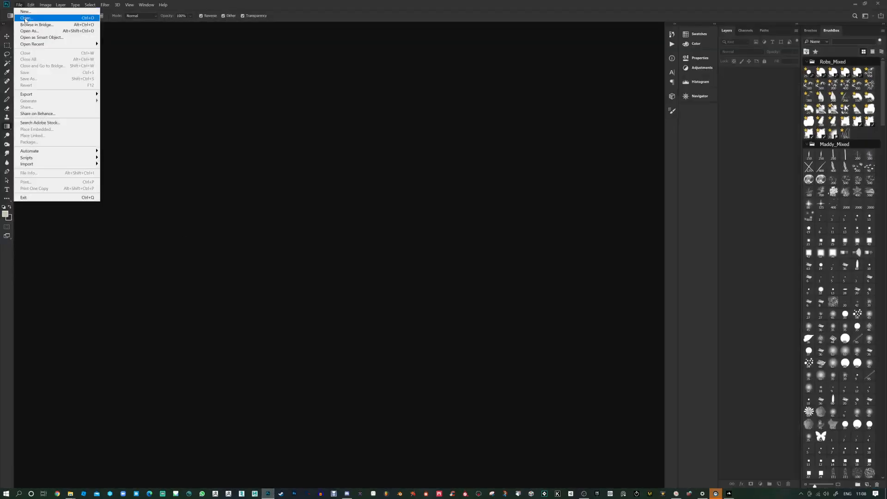
left_click(26, 18)
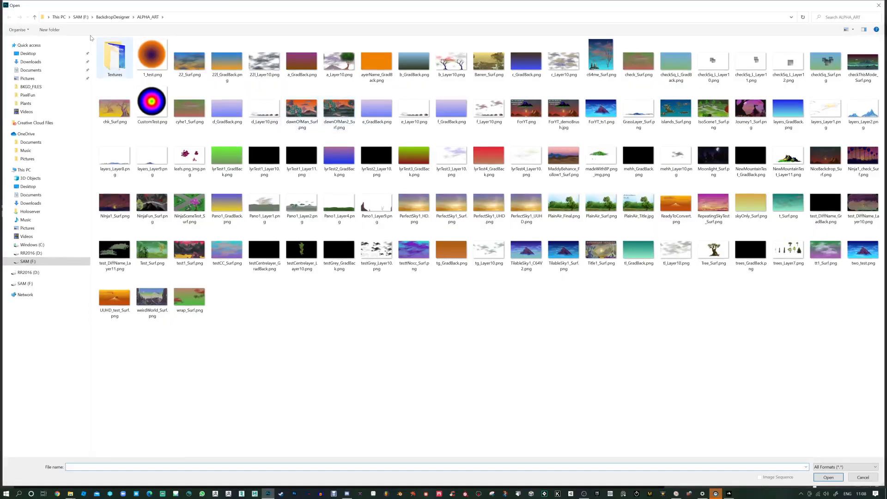
left_click(32, 45)
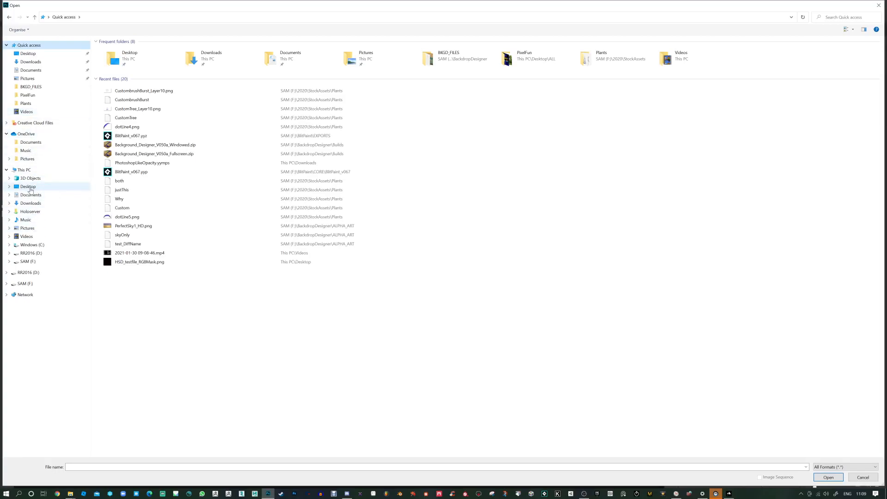
left_click(27, 261)
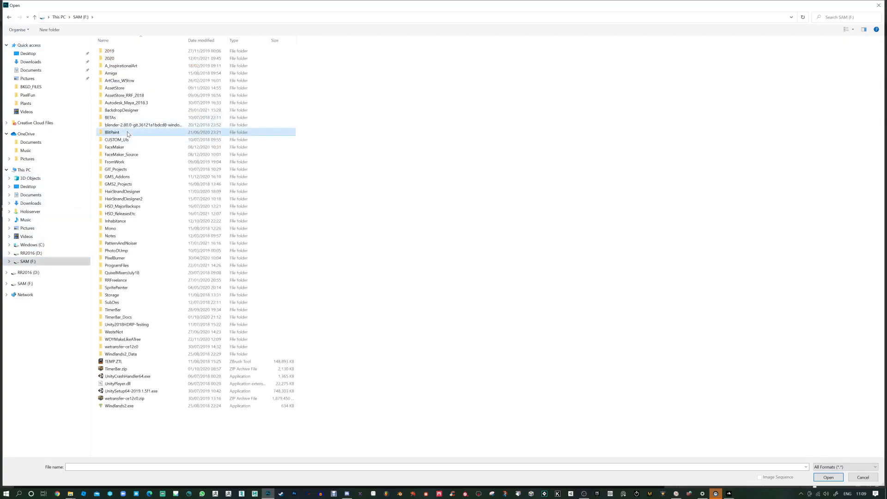
double_click(123, 110)
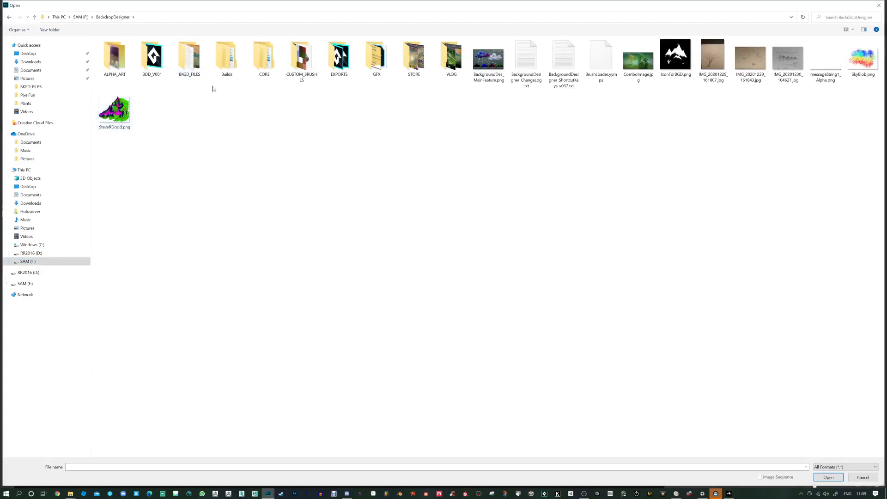
double_click(301, 58)
double_click(150, 62)
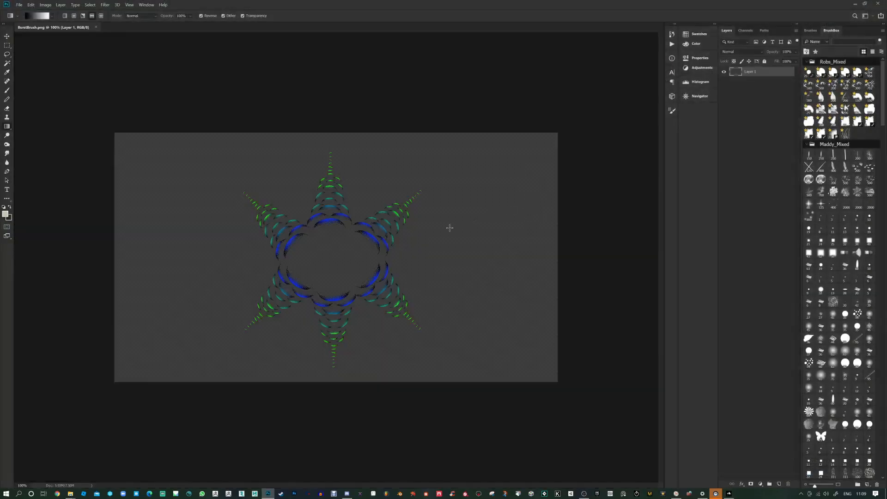
Crop the image to a rectangular selection drawn closely around the six-pointed star.
left_click(7, 47)
left_click_drag(222, 139, 443, 373)
key("ctrl+e")
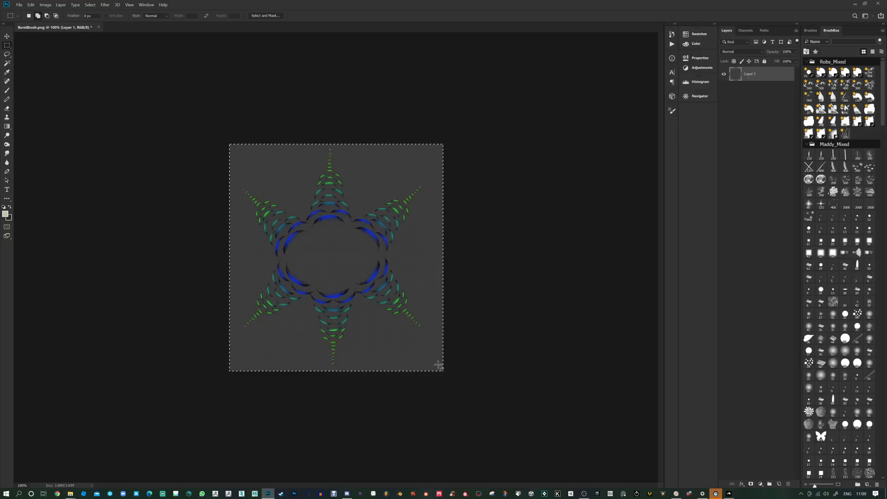
Open the image size settings for the cropped star and set the resampling method to Bilinear.
left_click(45, 4)
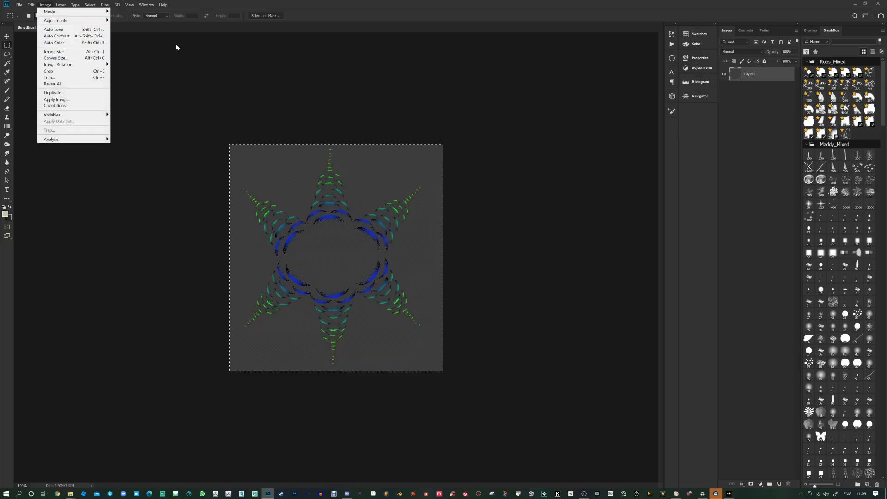
left_click(7, 36)
left_click(7, 91)
left_click(45, 5)
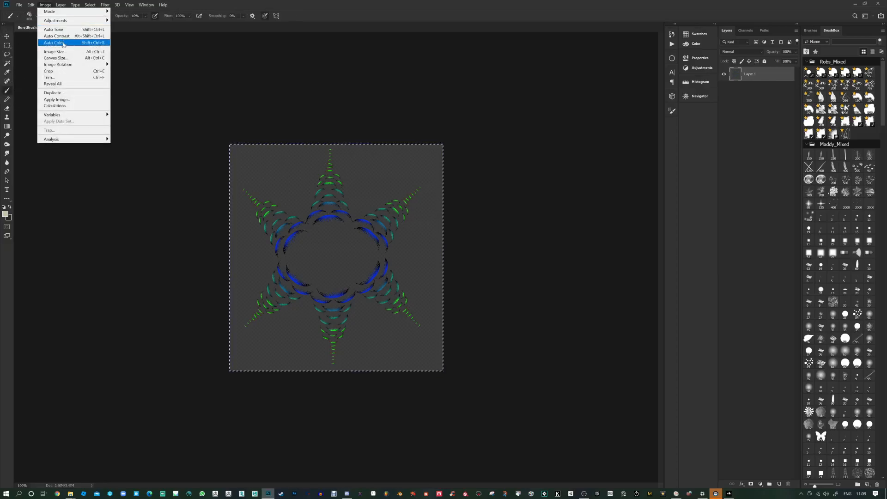
left_click(53, 51)
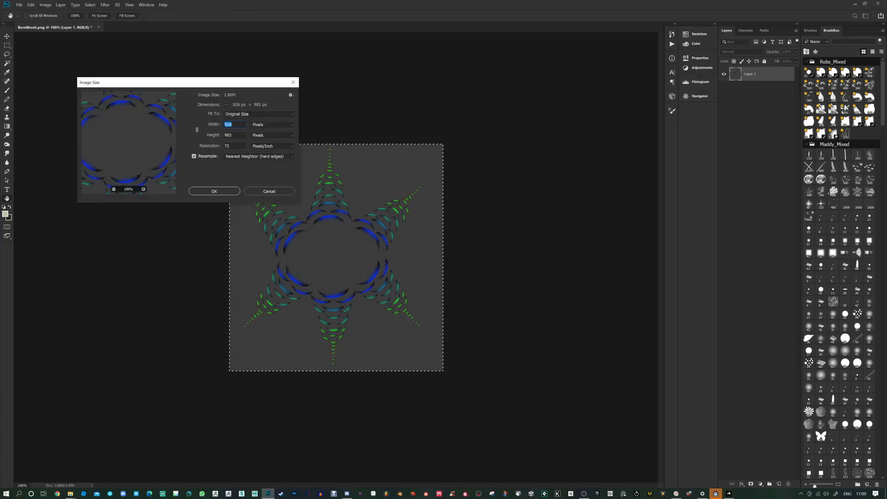
left_click(263, 156)
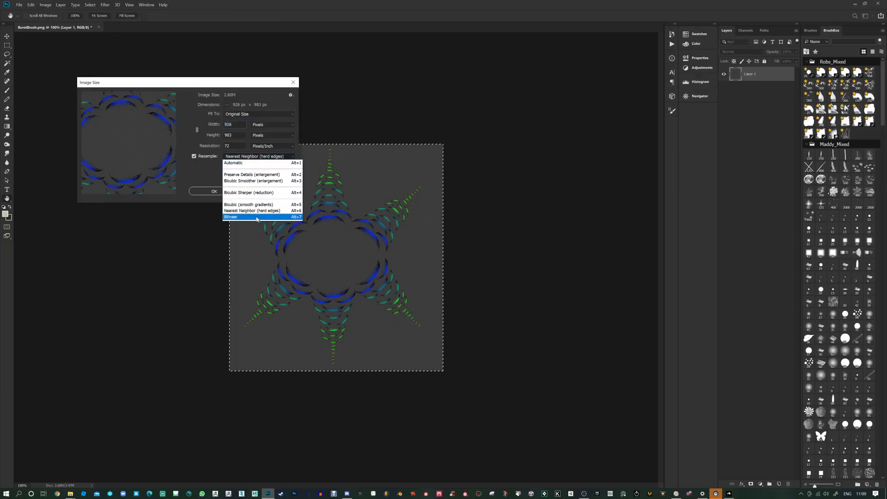
left_click(258, 219)
Link the width and height and resize the image to a width of 600 pixels.
left_click_drag(234, 124, 206, 125)
type("600")
left_click(197, 129)
left_click_drag(234, 125, 203, 125)
type("600")
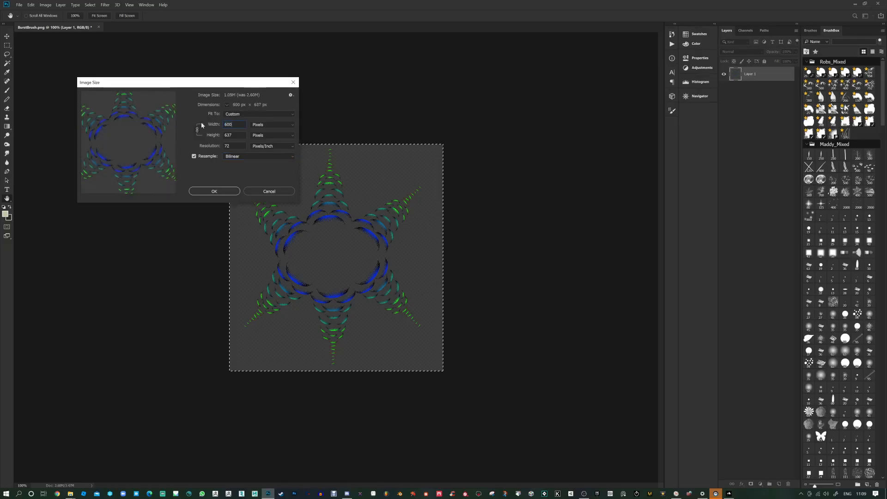
left_click(213, 191)
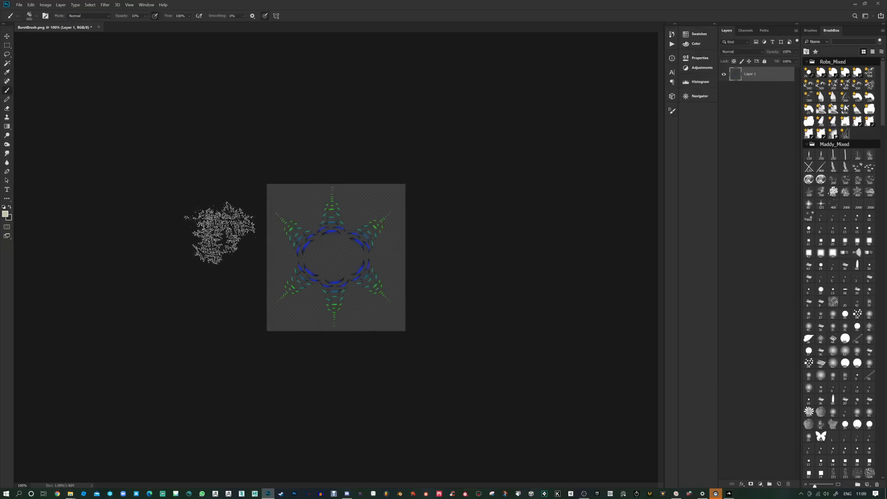
Trim the empty transparent margins around the star and save the image as a PNG.
key("ctrl+alt+t")
left_click(271, 72)
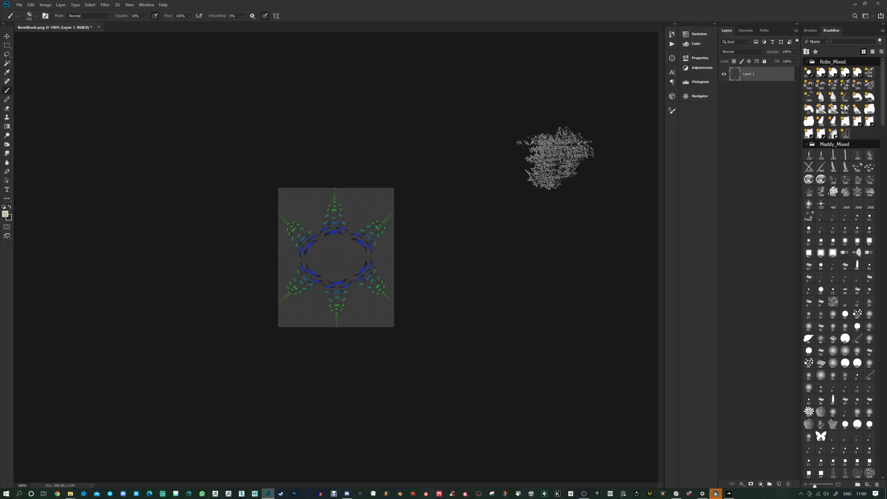
key("ctrl+shift+s")
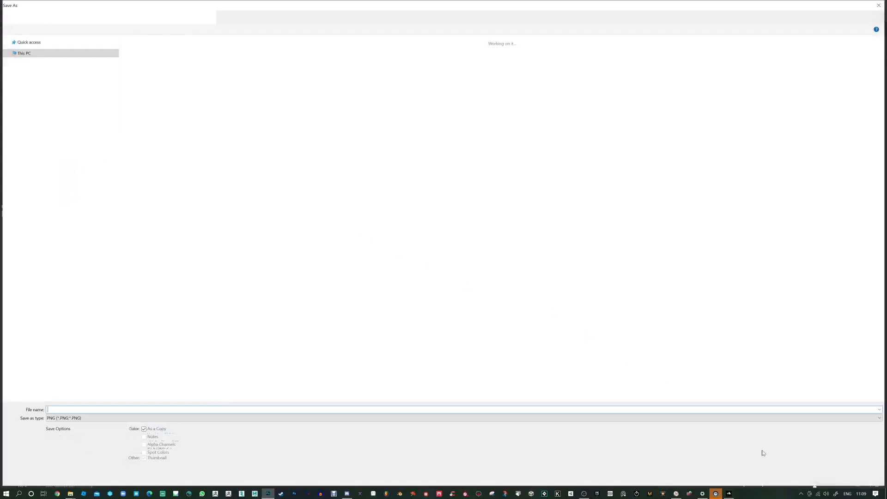
left_click(861, 476)
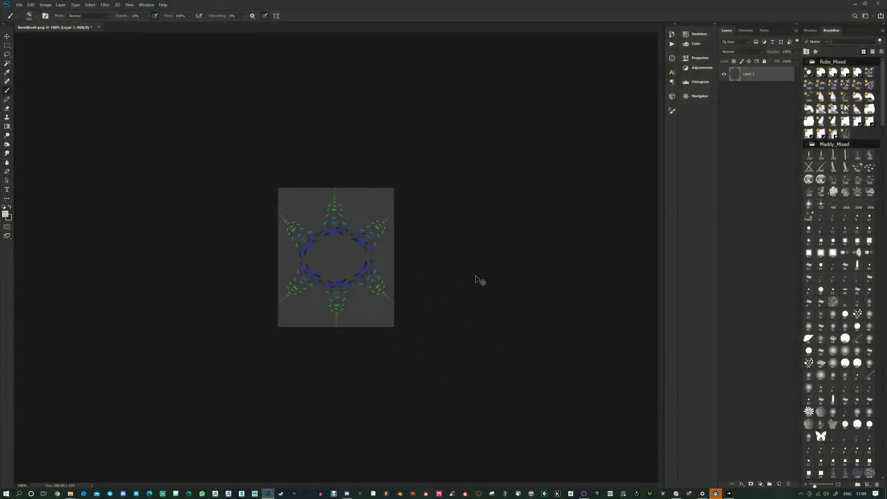
Switch back to Background Designer, quit it, and relaunch Background_Designer_V050a.exe so the custom brushes reload.
left_click(856, 4)
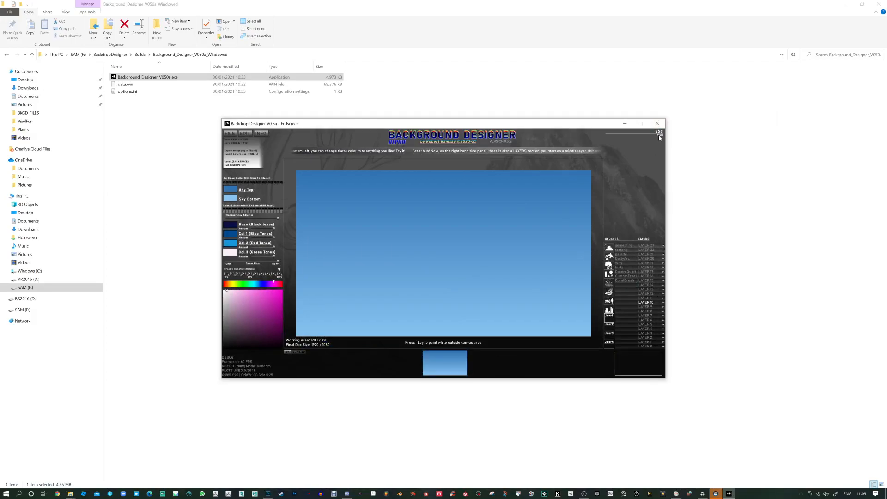
left_click(627, 283)
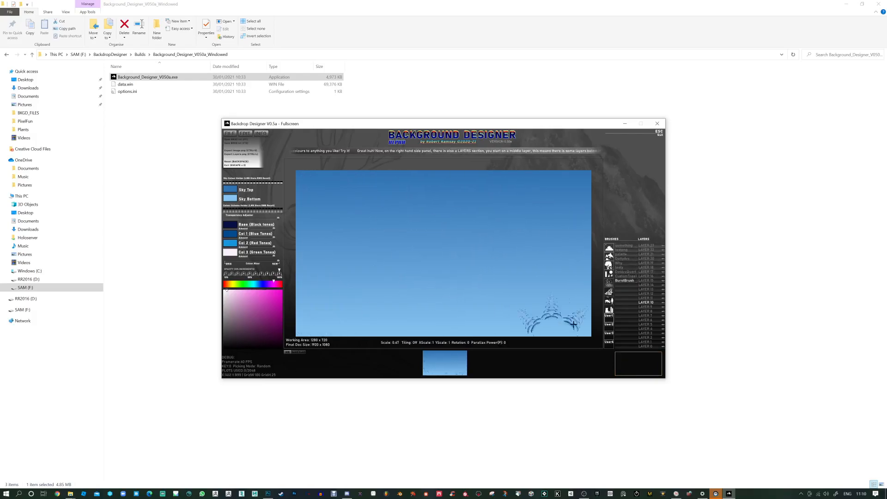
left_click(659, 136)
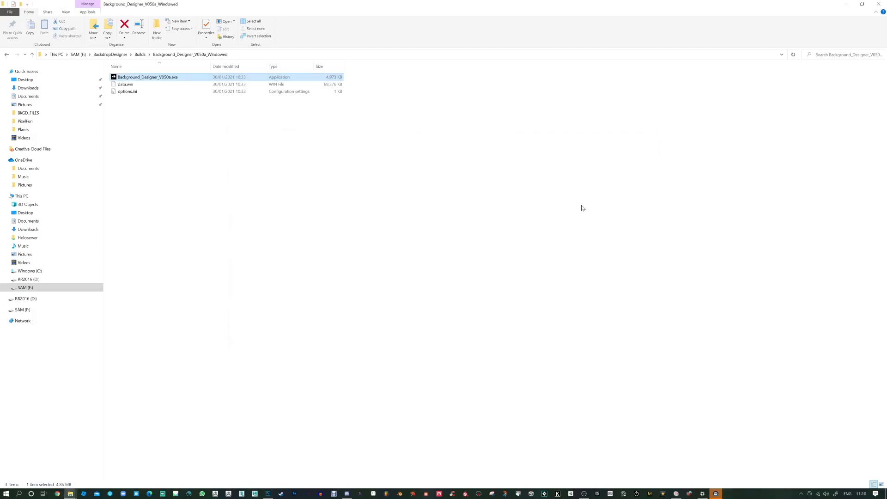
double_click(133, 77)
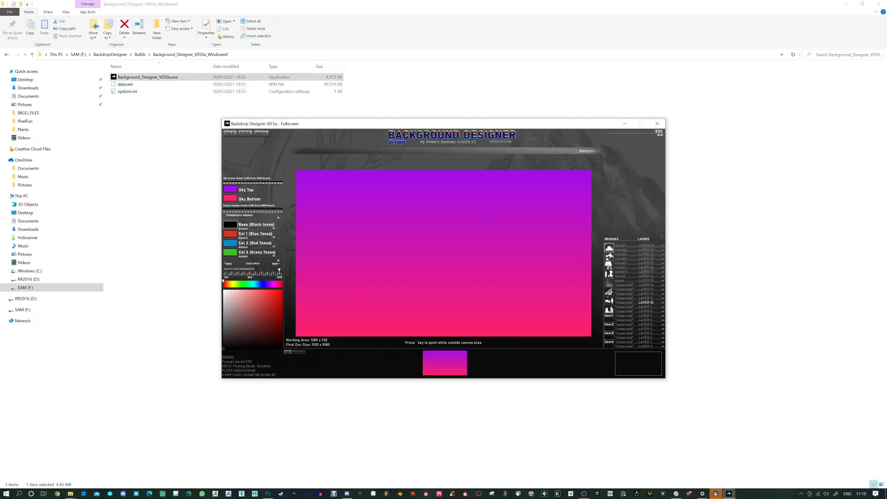
Choose the BurntBrush custom brush and try scaling it up to 7 and back to 1.
left_click(610, 317)
left_click(623, 281)
scroll(431, 249, "up", 2)
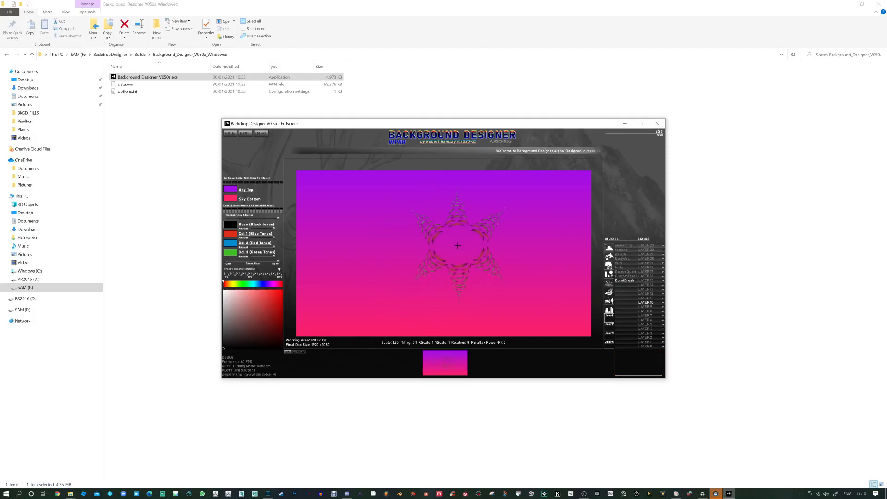
scroll(472, 239, "up", 10)
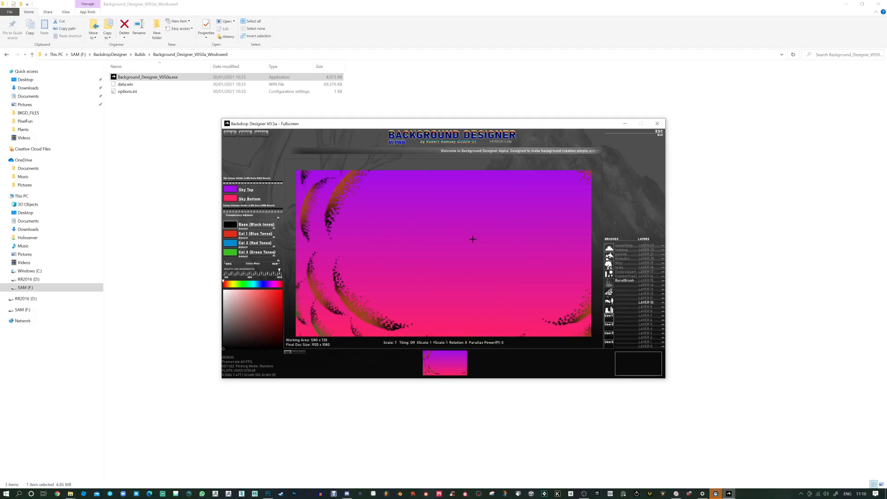
scroll(522, 234, "down", 10)
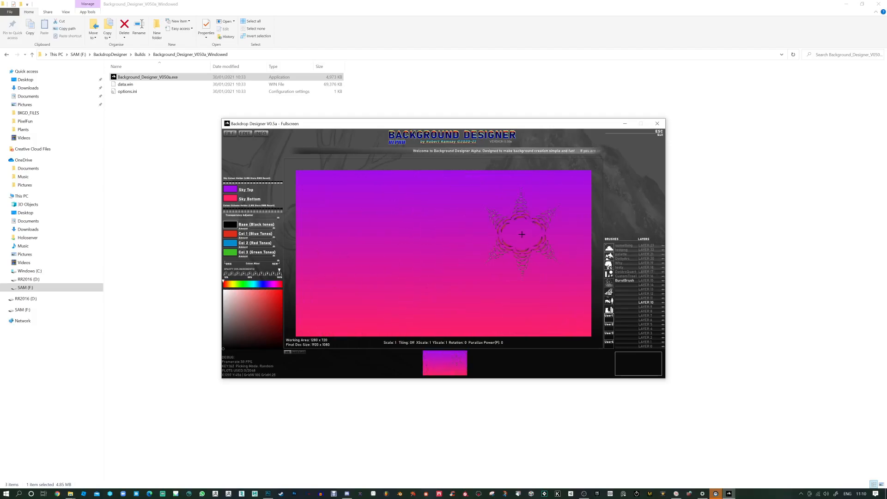
scroll(467, 248, "up", 2)
scroll(466, 248, "down", 2)
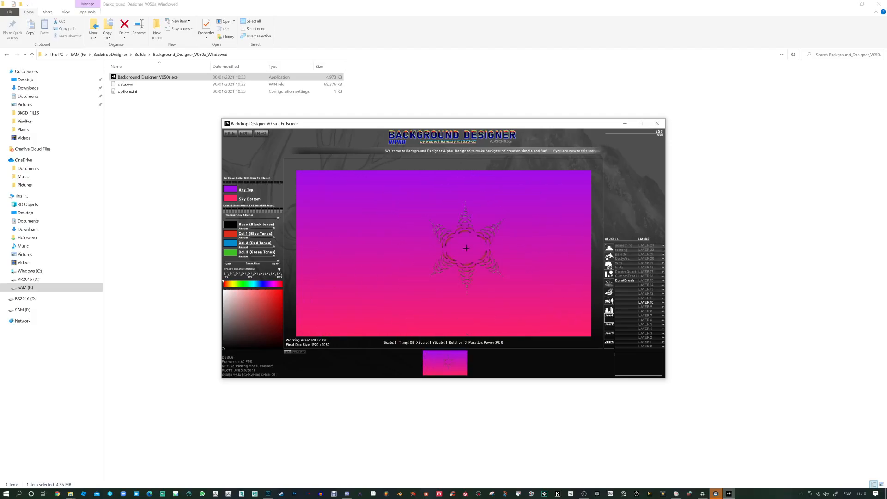
Set all four brush tones to green and give a newly randomised sky a dark green top colour.
left_click(231, 257)
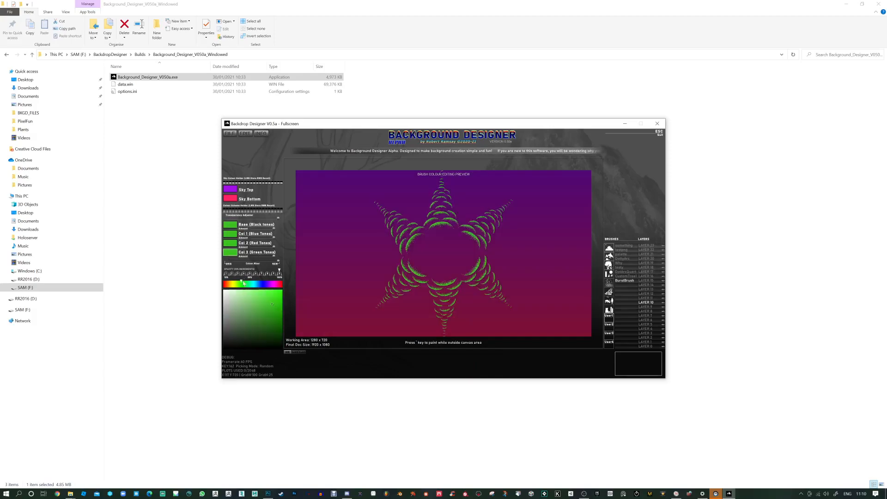
key("space")
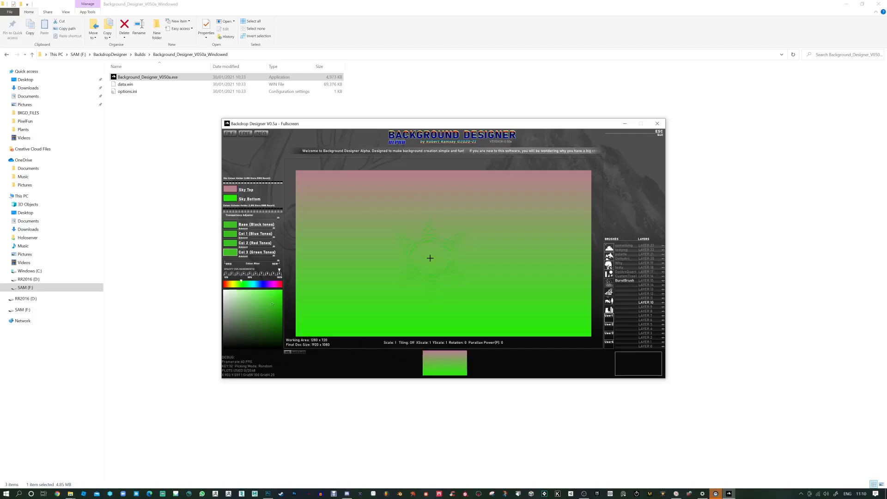
right_click(230, 190)
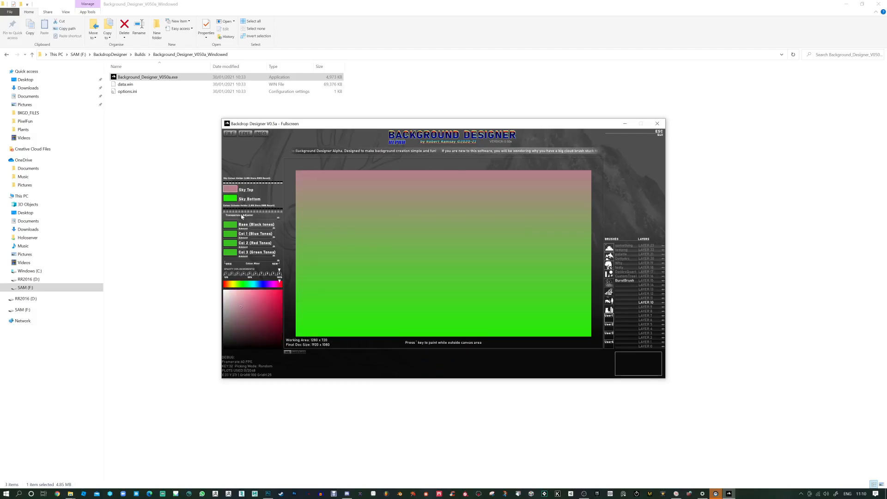
left_click(241, 284)
left_click_drag(255, 317, 266, 336)
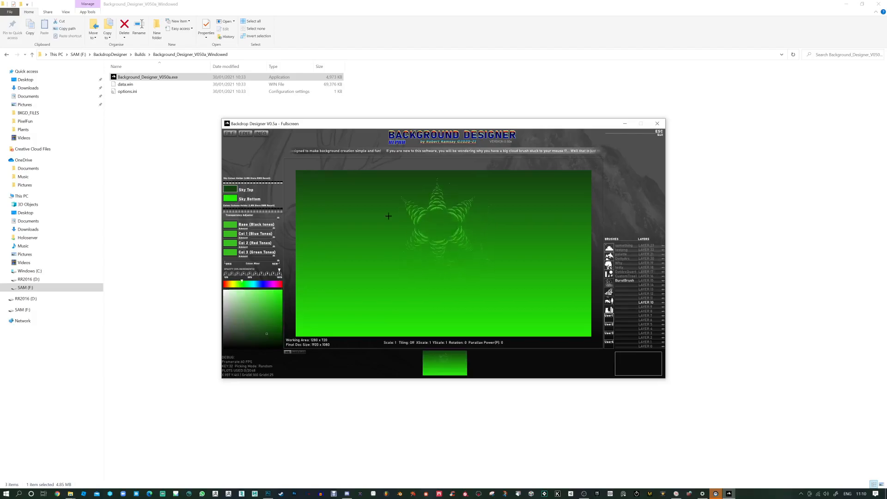
Cycle through brush colour sets generated in the Document and Random picking modes.
key("Tab")
key("Tab")
key("Tab")
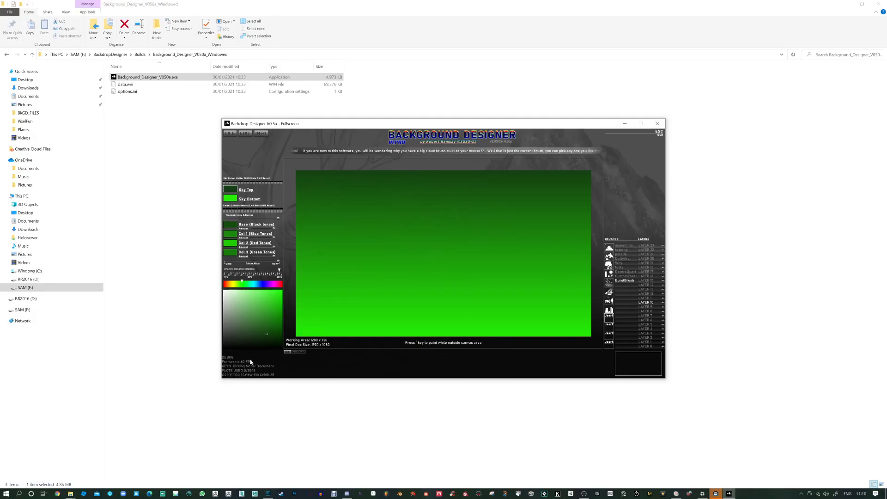
key("Tab")
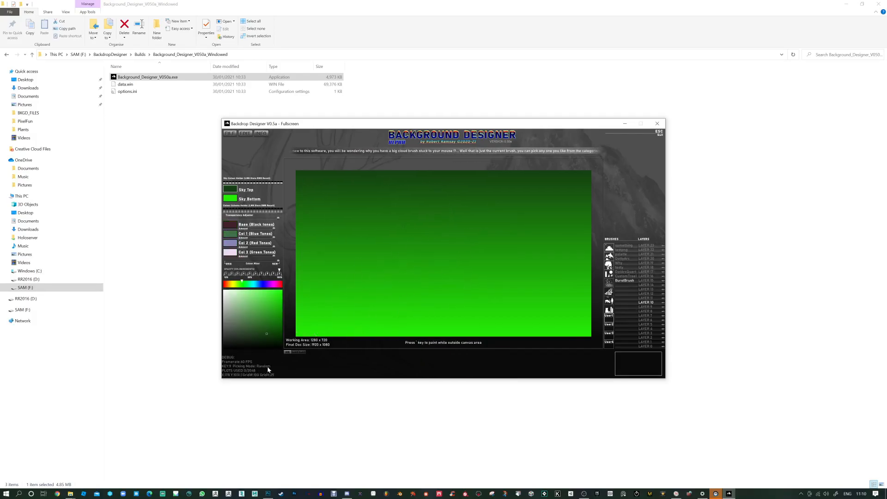
key("Tab")
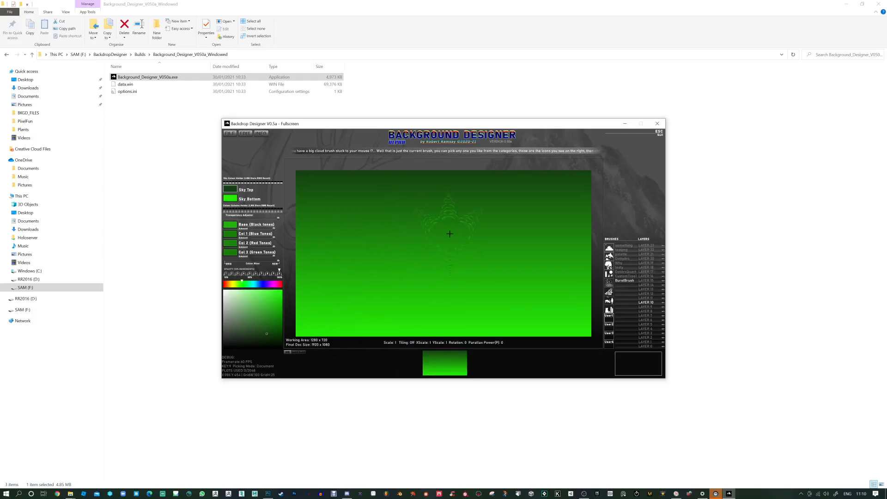
key("Tab")
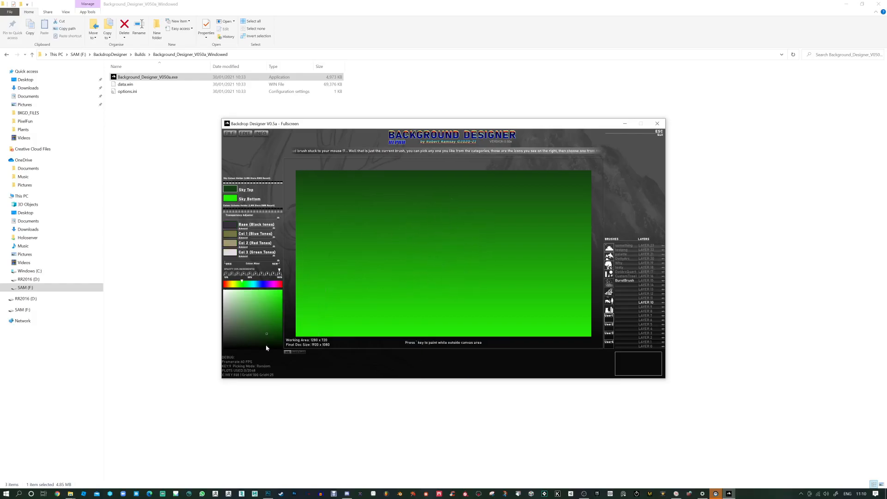
key("Tab")
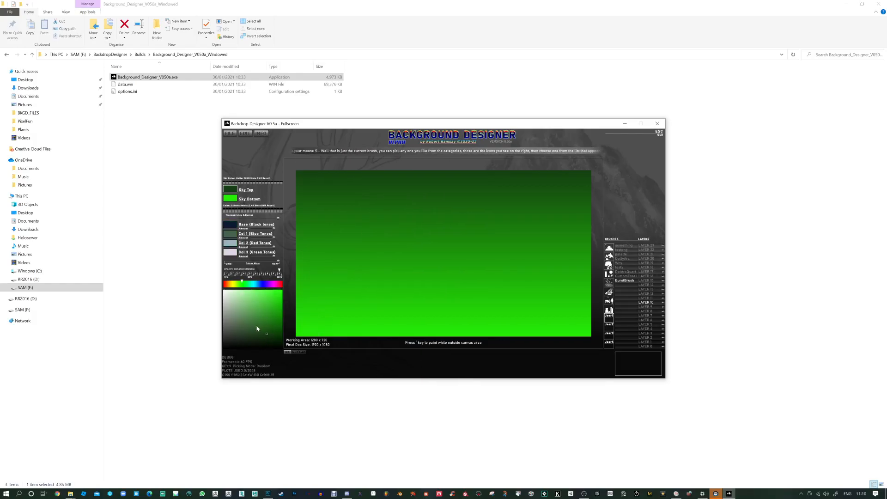
key("Tab")
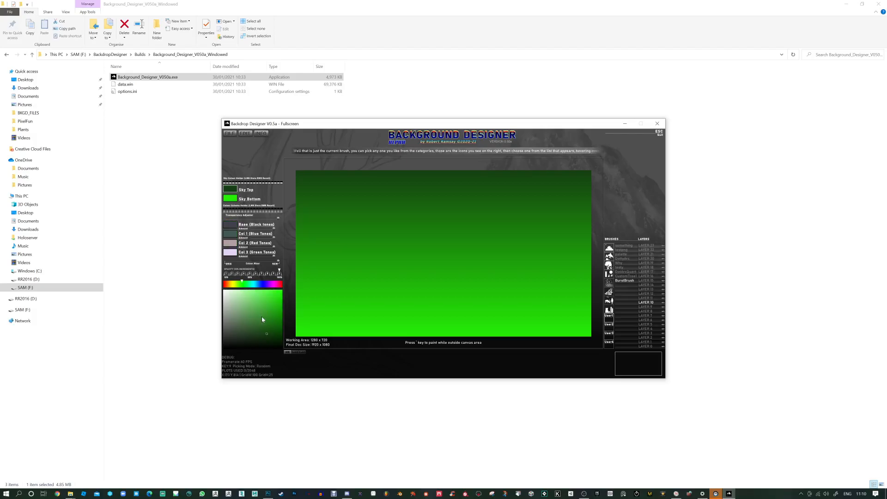
Shift the Sky Top hue towards yellow-green and generate four olive-green brush tones in Local picking mode.
left_click(238, 284)
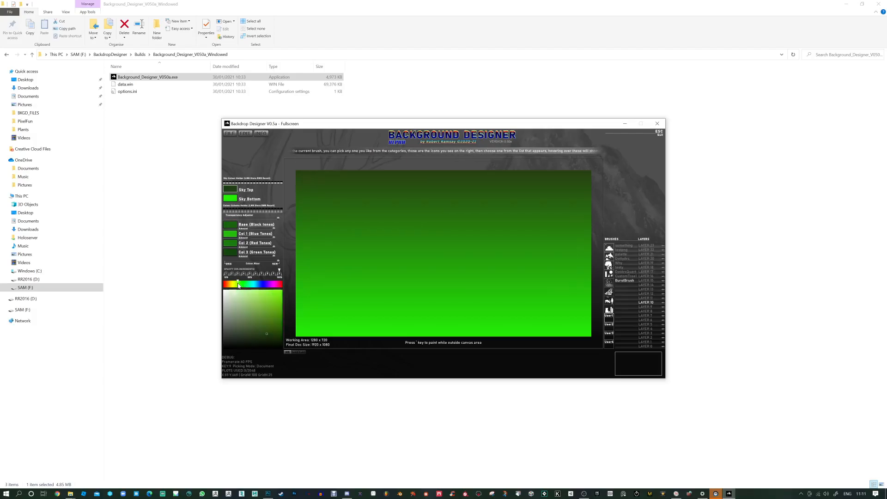
key("Tab")
key("Tab")
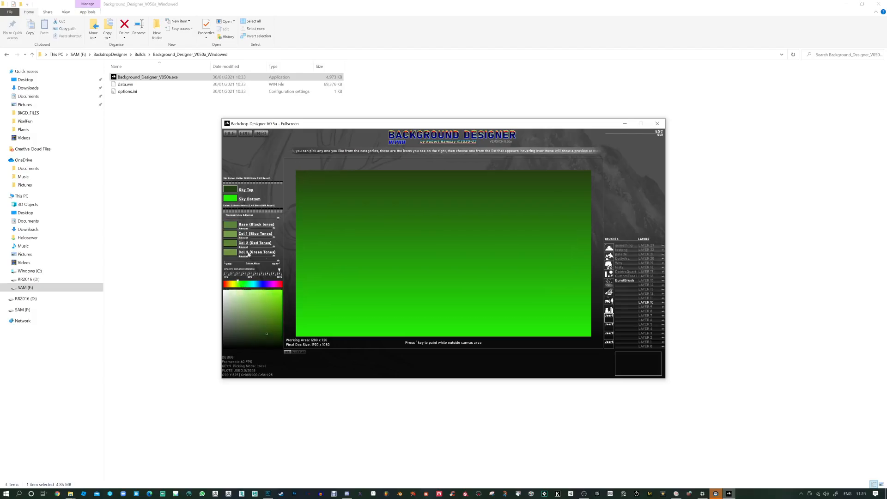
Paint a dense band of overlapping stars across the canvas and randomise the sky until it runs from salmon to pink.
mouse_move(473, 293)
left_mouse_down()
mouse_move(377, 278)
mouse_move(328, 259)
mouse_move(389, 266)
mouse_move(427, 256)
mouse_move(465, 275)
mouse_move(538, 273)
left_mouse_up()
key("space")
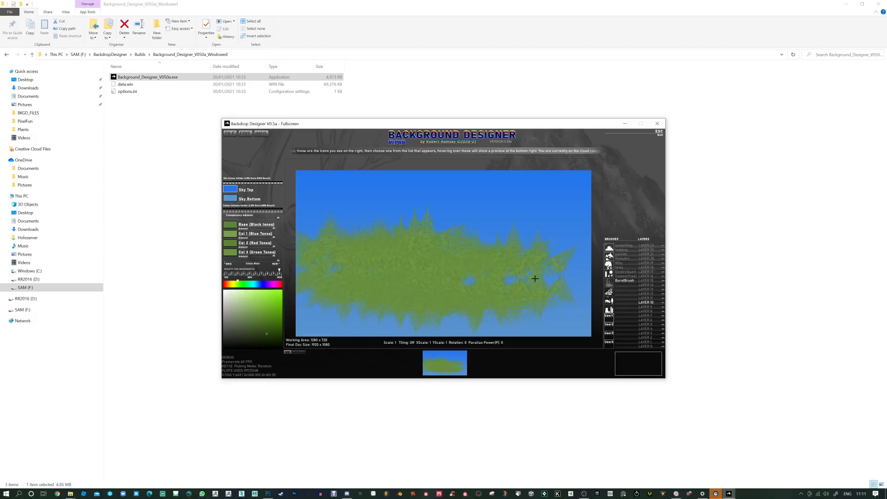
key("space")
mouse_move(503, 262)
left_mouse_down()
mouse_move(537, 256)
mouse_move(545, 282)
left_mouse_up()
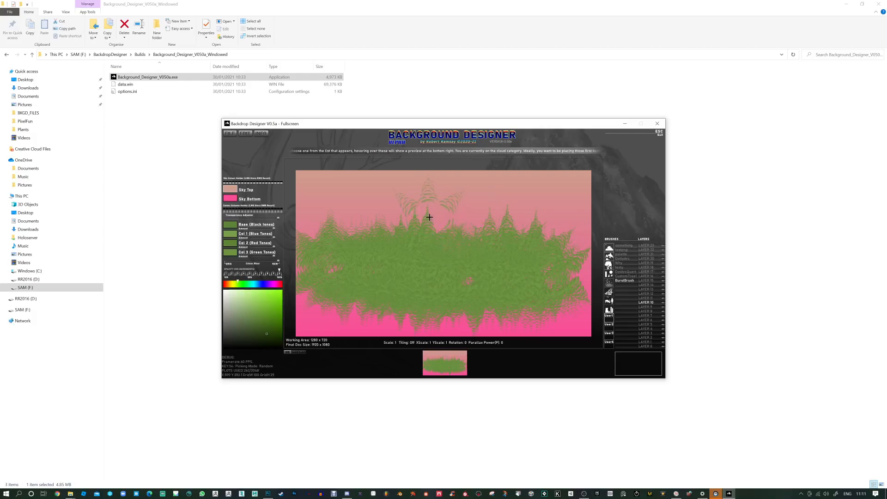
Darken the Col 2 (Red Tones) and Col 1 (Blue Tones) brush colours to deep green.
left_click(269, 338)
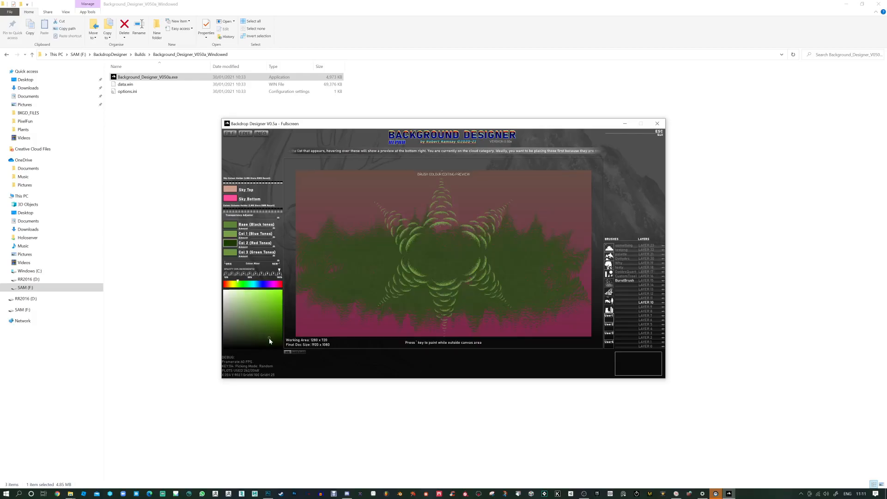
left_click(230, 234)
left_click_drag(267, 339, 266, 331)
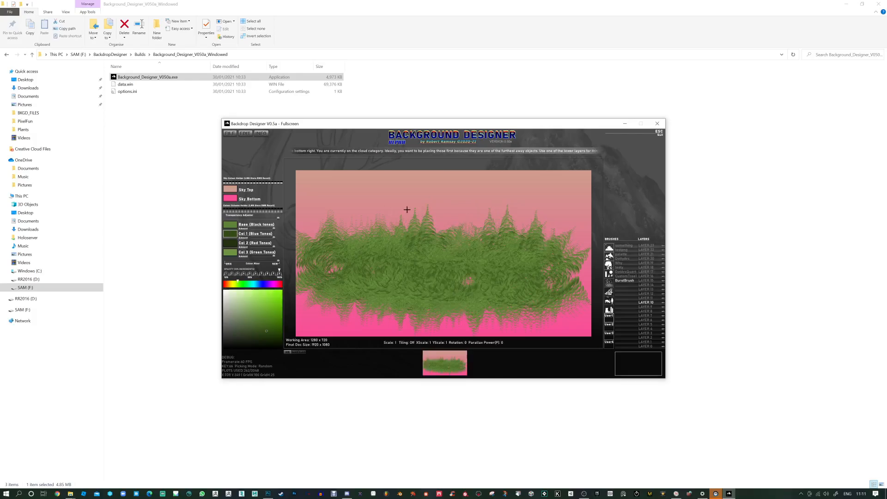
Make the Base and Col 1 tones nearly black and Col 3 lime green, and stamp another star onto the foliage.
mouse_move(266, 339)
left_mouse_down()
mouse_move(269, 347)
mouse_move(275, 293)
mouse_move(257, 340)
left_mouse_up()
left_click(230, 252)
left_click_drag(250, 297, 268, 301)
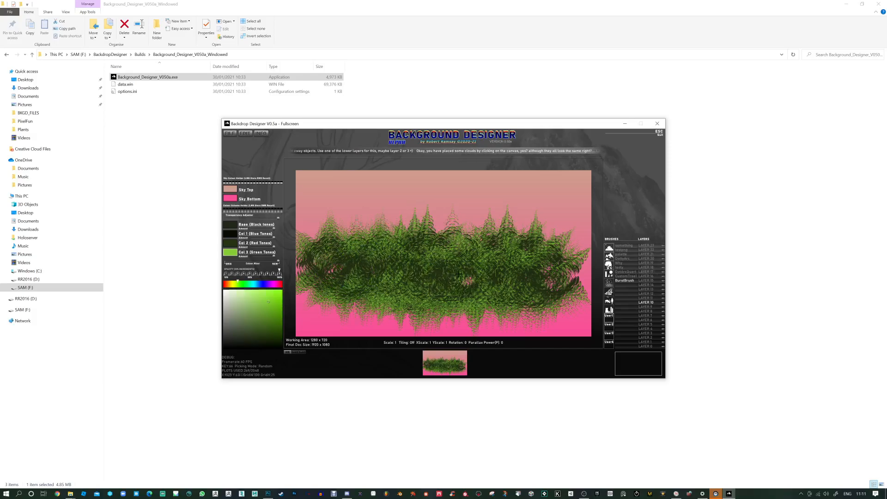
left_click(511, 247)
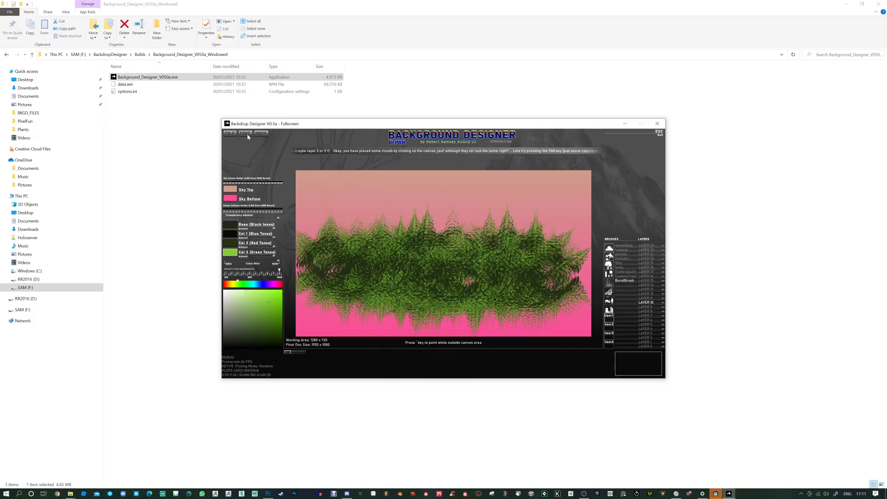
Open the help page to read the shortcut keys and the welcome notes, and close it.
left_click(260, 134)
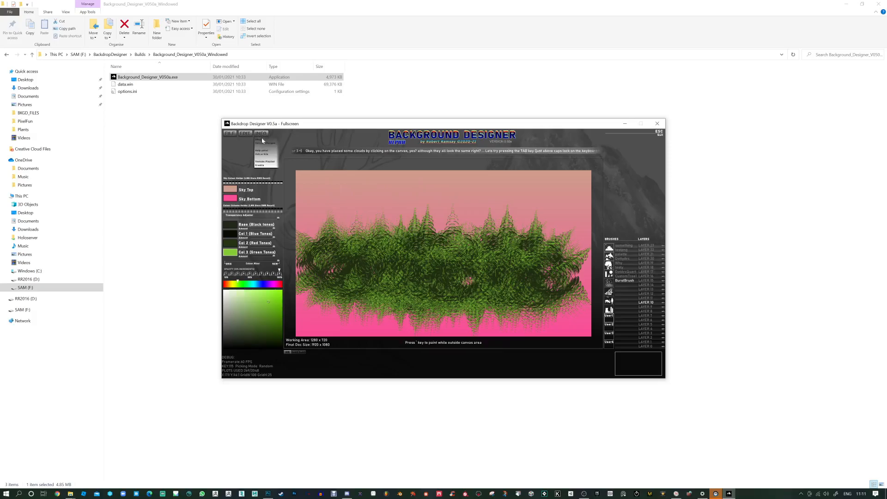
left_click(262, 151)
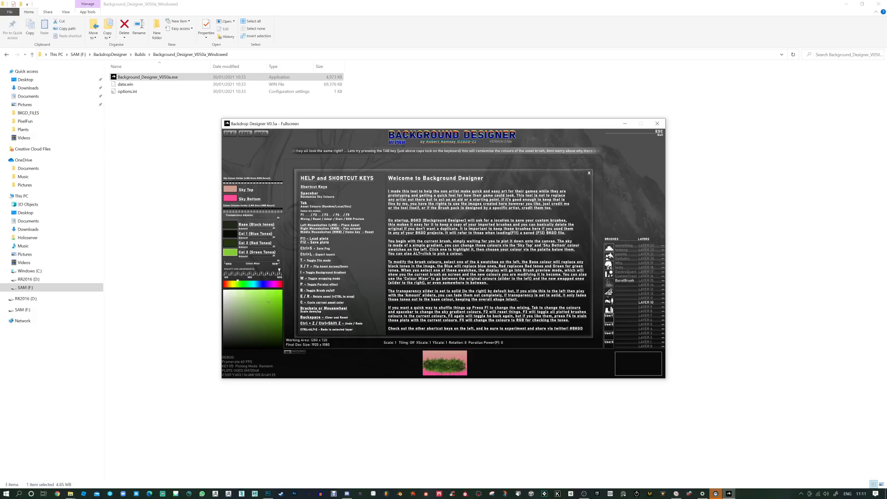
left_click(589, 174)
Paint tall columns of green stars above the foliage band and undo all of them.
mouse_move(472, 263)
left_mouse_down()
mouse_move(474, 225)
mouse_move(474, 271)
mouse_move(453, 274)
mouse_move(399, 227)
mouse_move(399, 272)
mouse_move(423, 225)
mouse_move(427, 284)
mouse_move(525, 283)
mouse_move(535, 263)
mouse_move(526, 225)
left_mouse_up()
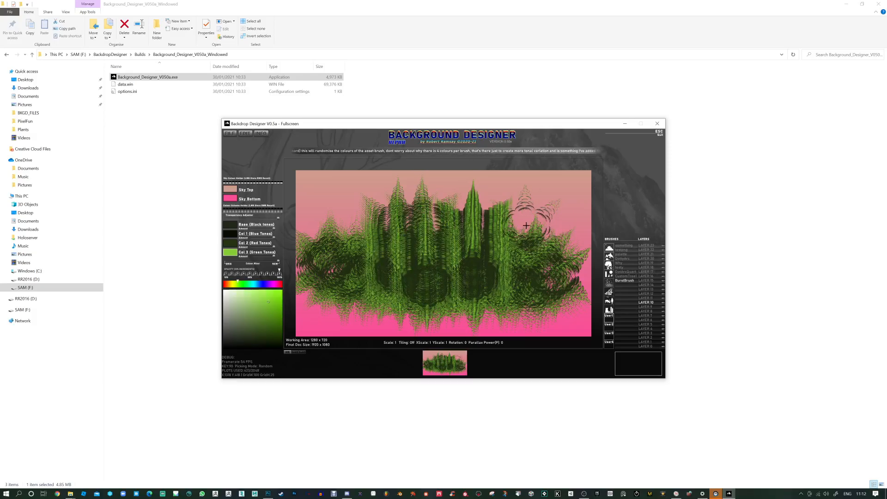
key("ctrl+z")
key("ctrl+z")
key("ctrl+z")
key("ctrl+z")
key("ctrl+z")
key("ctrl+z")
key("ctrl+z")
key("ctrl+z")
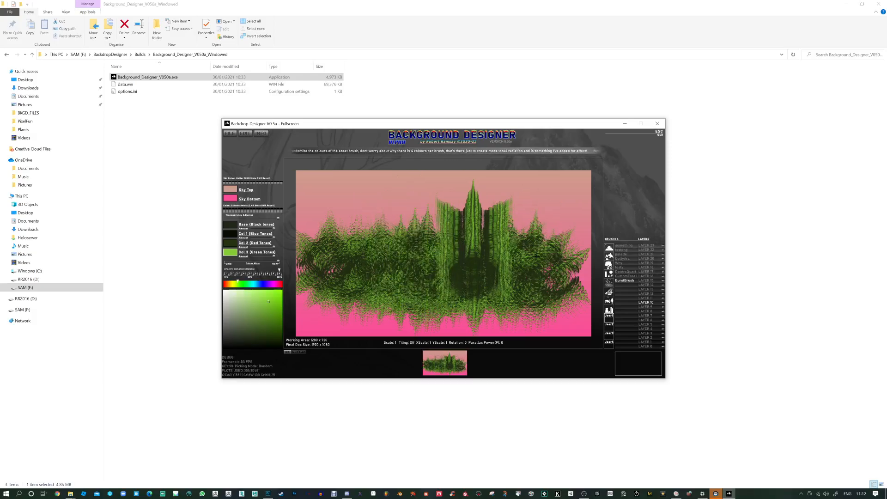
key("ctrl+z")
key("ctrl+z")
key("ctrl+z")
key("ctrl+z")
key("ctrl+z")
key("ctrl+z")
key("ctrl+z")
key("ctrl+z")
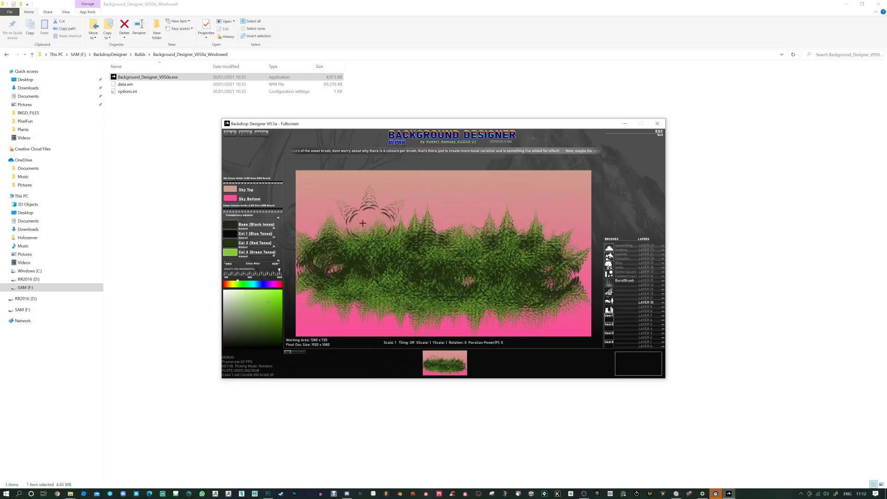
Generate four blue brush tones in Local picking mode and paint a blue patch over the foliage's left half.
key("Tab")
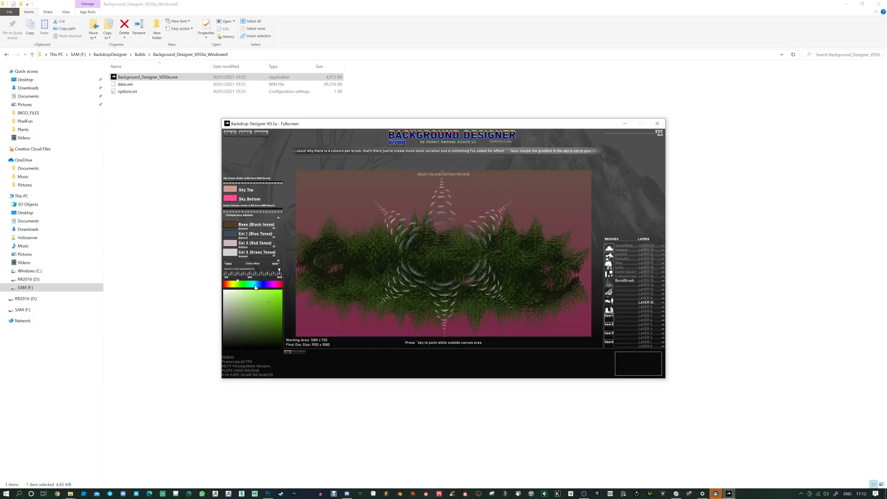
left_click(262, 284)
key("Tab")
key("Tab")
key("Tab")
key("Tab")
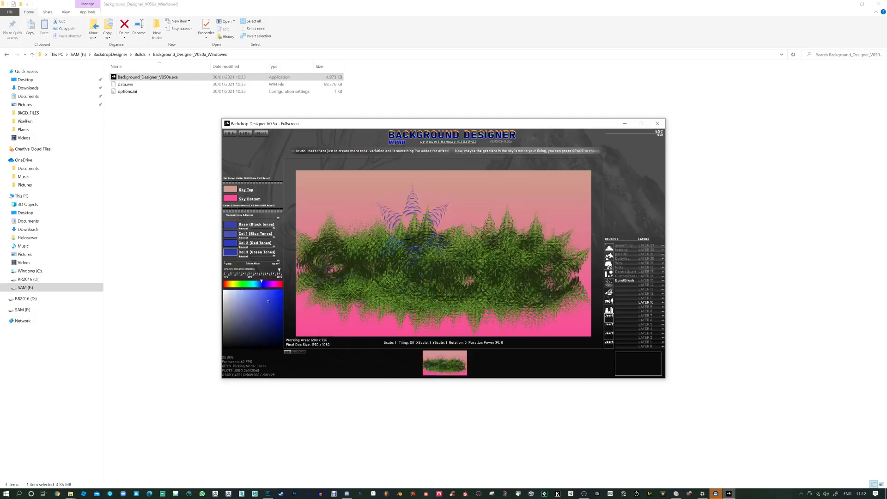
mouse_move(375, 235)
left_mouse_down()
mouse_move(355, 237)
mouse_move(383, 258)
mouse_move(421, 257)
left_mouse_up()
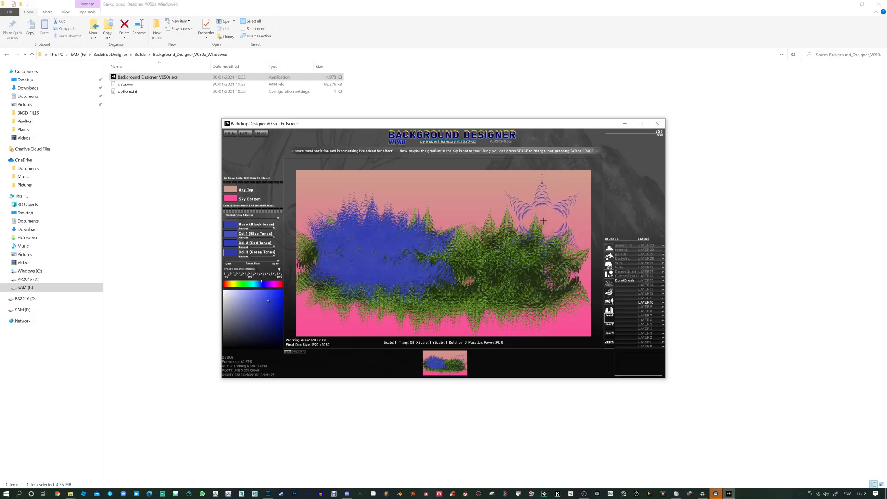
Redo the undone green star columns and paint blue stars across the middle of the foliage.
key("z")
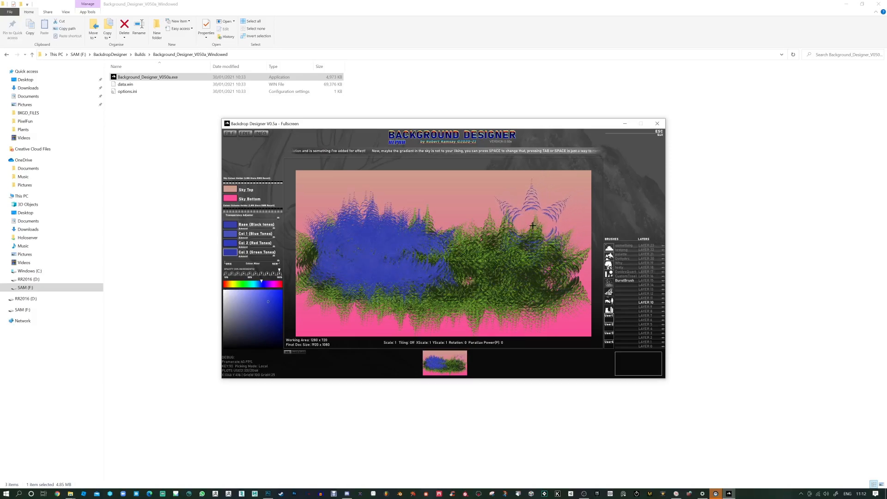
key("z")
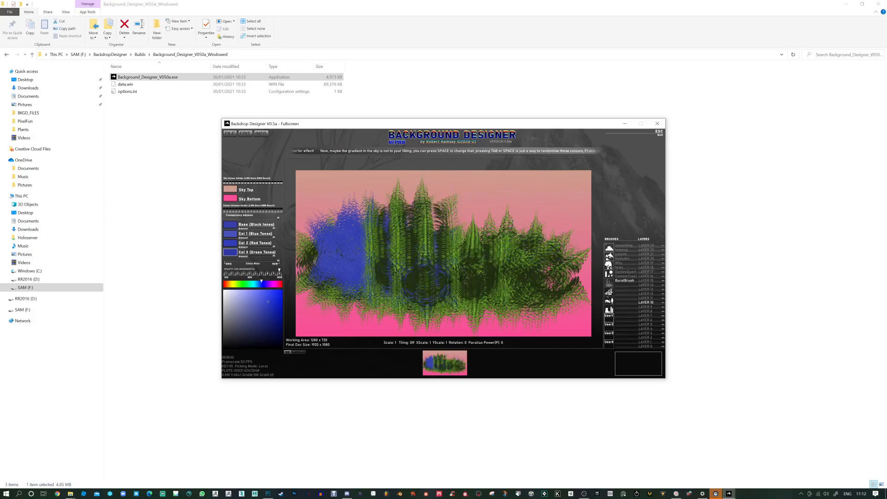
mouse_move(503, 217)
left_mouse_down()
mouse_move(476, 227)
mouse_move(504, 257)
mouse_move(386, 244)
mouse_move(476, 290)
mouse_move(522, 294)
mouse_move(393, 274)
mouse_move(490, 260)
left_mouse_up()
Switch to Document colour picking, set Col 3 (Green Tones) to bright blue, and cover the canvas with overlapping stars.
key("shift")
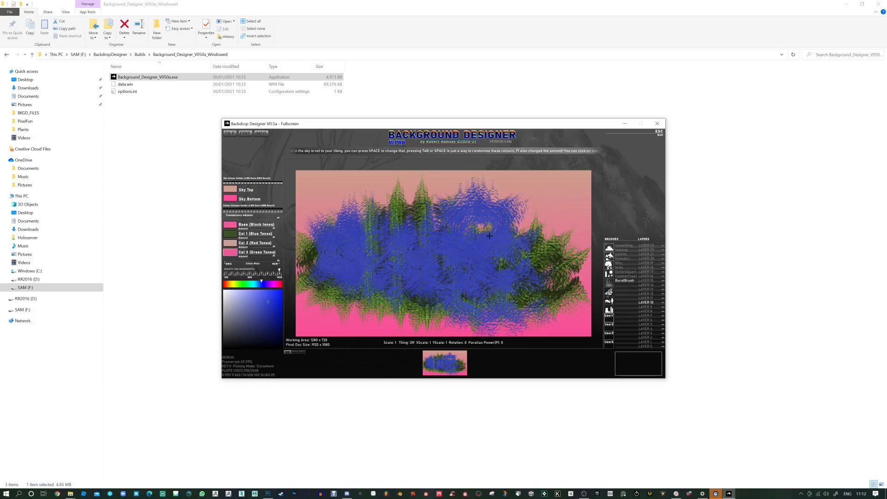
mouse_move(527, 238)
left_mouse_down()
mouse_move(554, 226)
mouse_move(485, 245)
mouse_move(500, 278)
mouse_move(325, 270)
left_mouse_up()
left_click(282, 295)
mouse_move(360, 305)
left_mouse_down()
mouse_move(351, 235)
mouse_move(360, 205)
mouse_move(361, 223)
mouse_move(508, 194)
mouse_move(575, 217)
mouse_move(545, 319)
mouse_move(436, 308)
mouse_move(323, 318)
mouse_move(406, 329)
mouse_move(436, 221)
mouse_move(464, 214)
left_mouse_up()
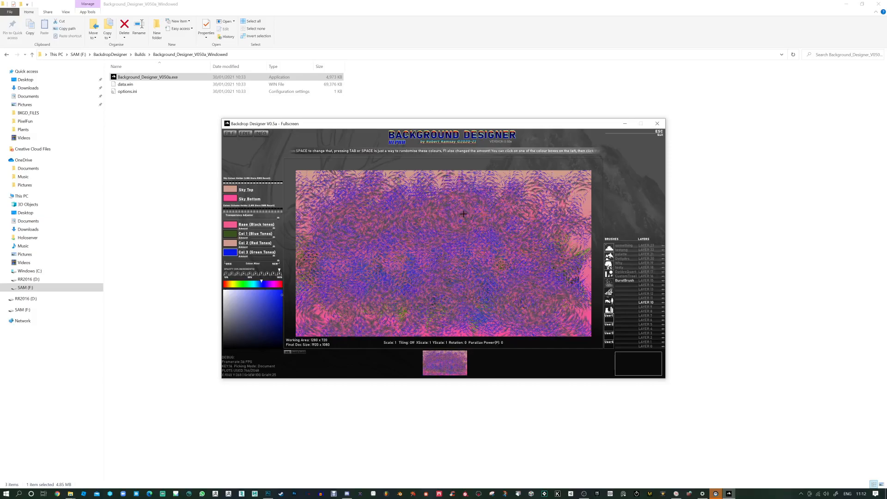
Turn on wrapping mode and paint stars over the canvas edges and middle to form a tiling pattern.
key("w")
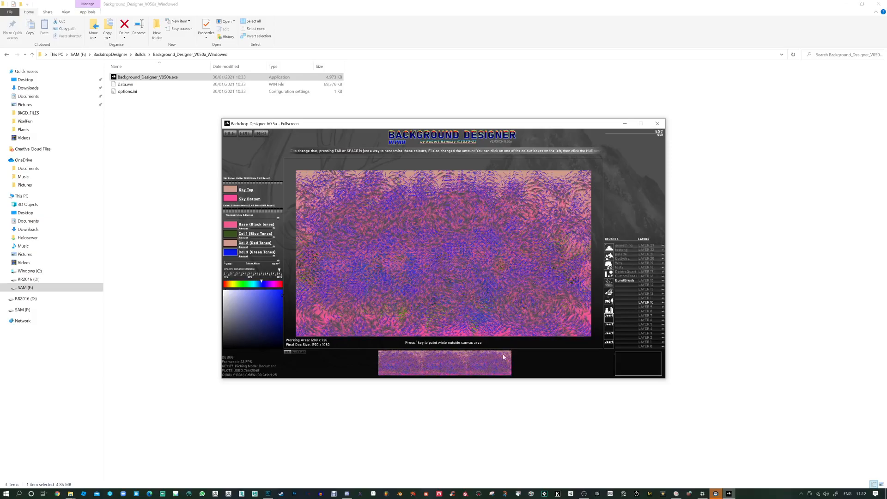
mouse_move(578, 257)
left_mouse_down()
mouse_move(577, 240)
mouse_move(553, 224)
left_mouse_up()
key("shift")
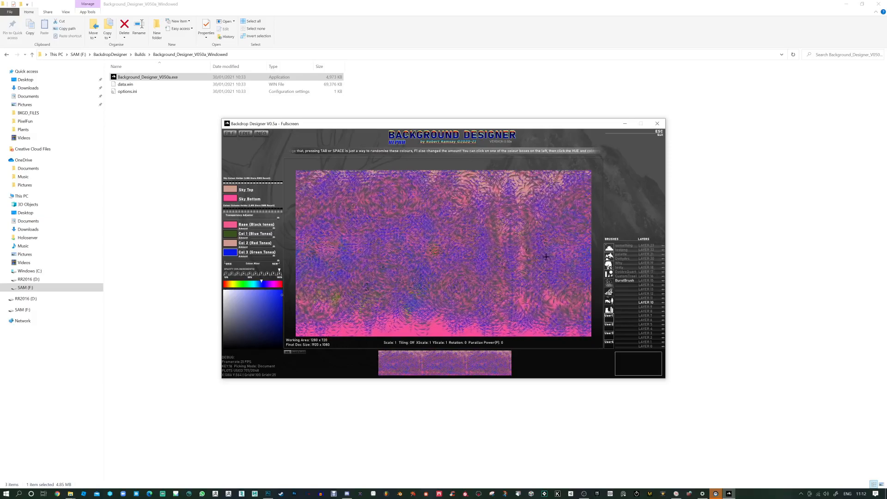
mouse_move(499, 286)
left_mouse_down()
mouse_move(484, 303)
mouse_move(494, 241)
mouse_move(460, 233)
mouse_move(459, 215)
mouse_move(475, 205)
mouse_move(415, 197)
mouse_move(476, 271)
mouse_move(409, 309)
mouse_move(345, 328)
mouse_move(308, 321)
mouse_move(310, 287)
mouse_move(345, 252)
mouse_move(439, 271)
mouse_move(453, 260)
mouse_move(458, 232)
mouse_move(405, 227)
left_mouse_up()
Randomise the brush tones, paint dark stars over the centre of the pattern, and clear the canvas.
key("Tab")
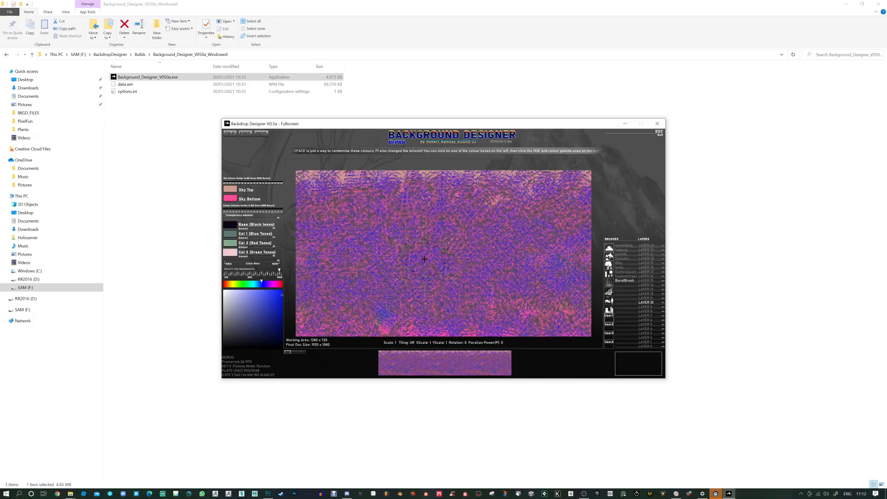
mouse_move(438, 260)
left_mouse_down()
mouse_move(418, 261)
mouse_move(407, 240)
mouse_move(448, 254)
mouse_move(477, 248)
mouse_move(464, 273)
mouse_move(409, 277)
mouse_move(411, 248)
left_mouse_up()
key("shift+Tab")
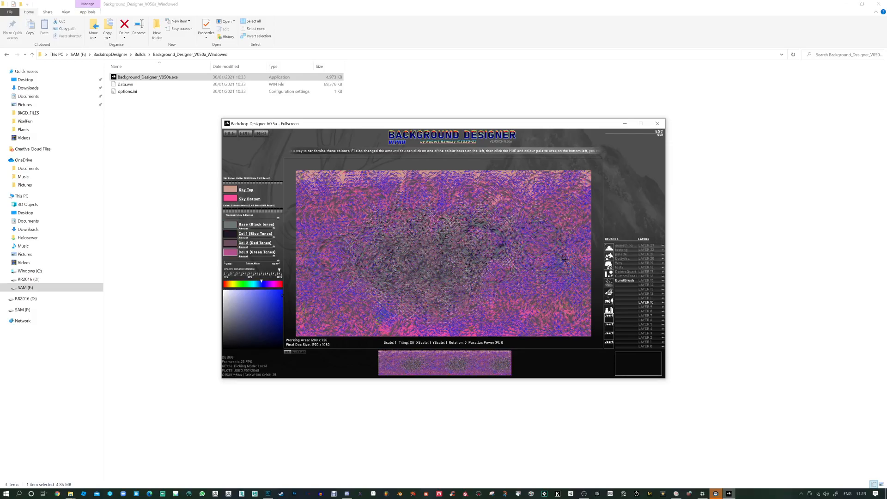
key("BackSpace")
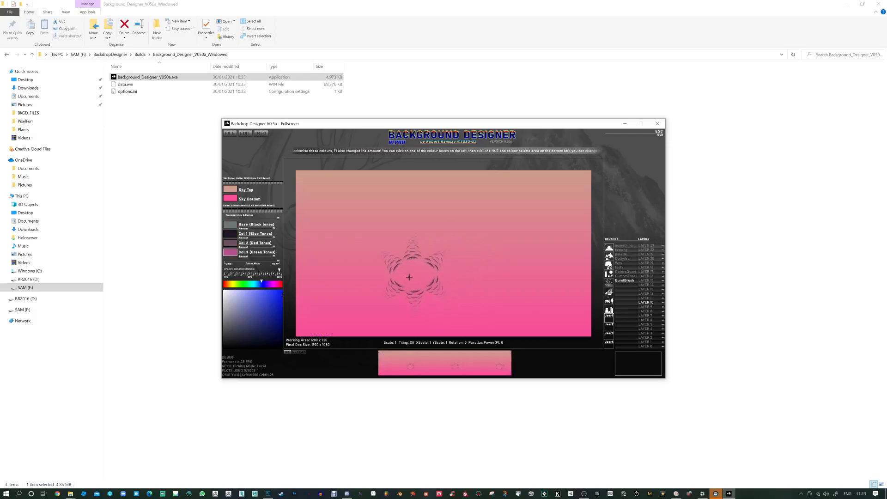
Shrink the star brush to 0.52 scale and stamp it repeatedly while rotating to form a small dark ring.
scroll(405, 277, "down", 4)
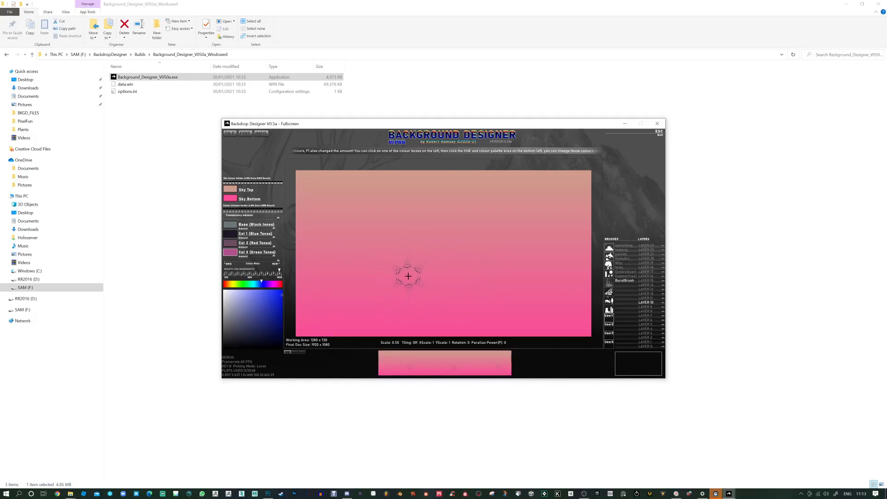
key("e")
key("e")
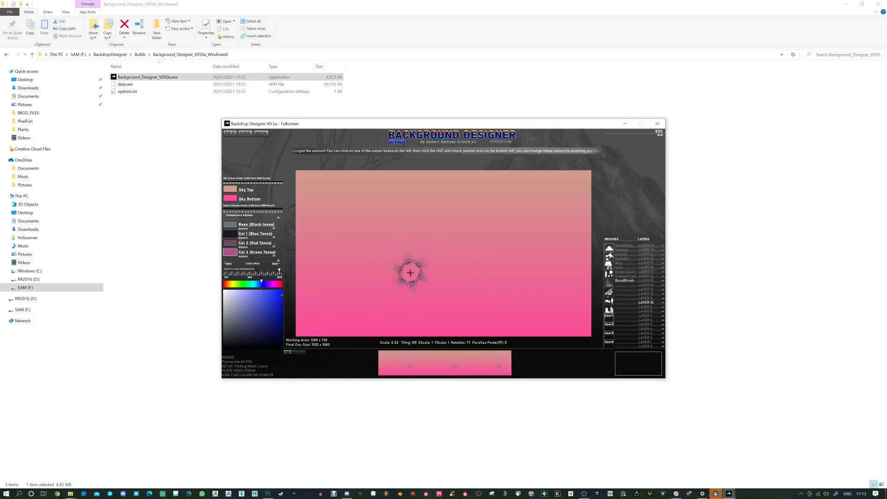
left_click(410, 273)
Set the Base (Black Tones) brush colour to bright yellow and copy it to all four brush tones.
key("Tab")
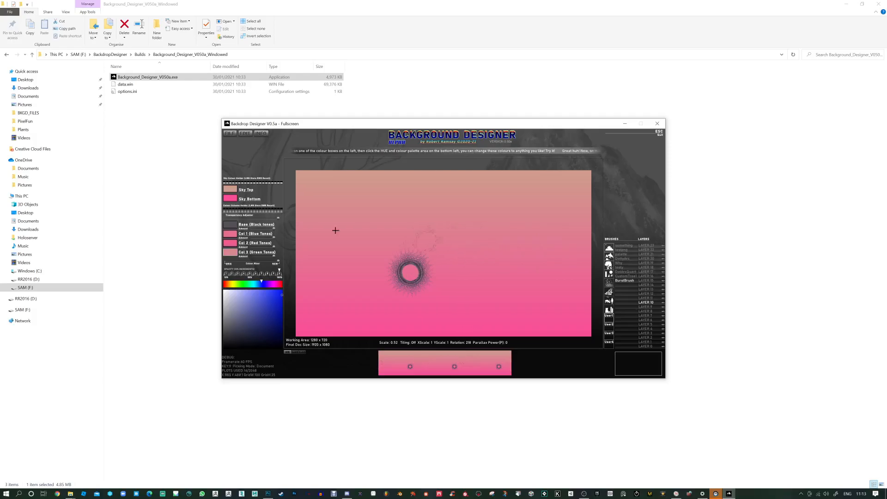
key("Tab")
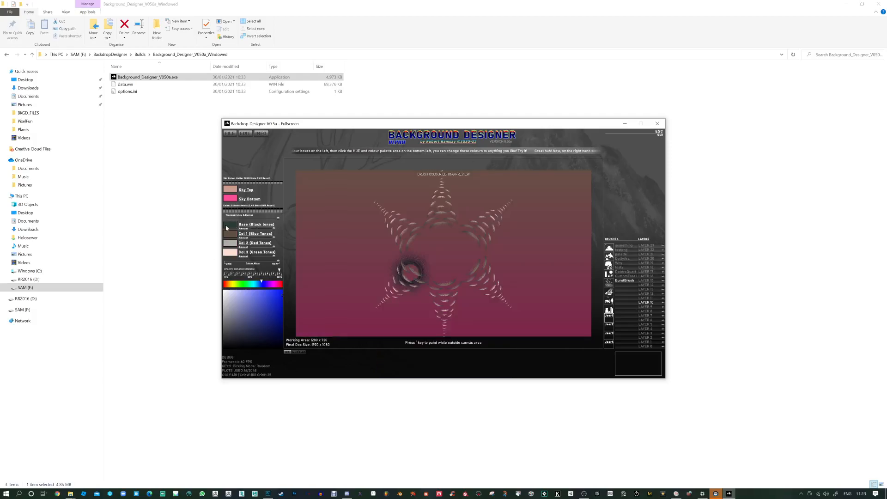
left_click(227, 226)
left_click(232, 285)
left_click(278, 293)
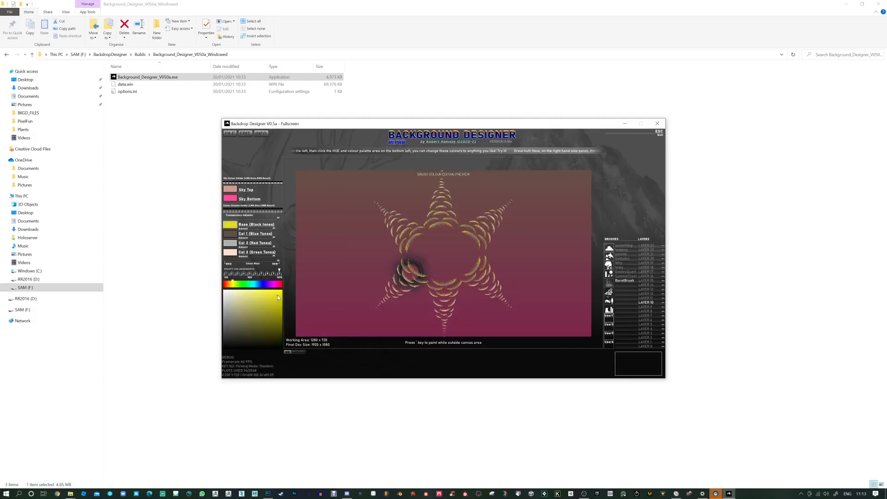
right_click(230, 226)
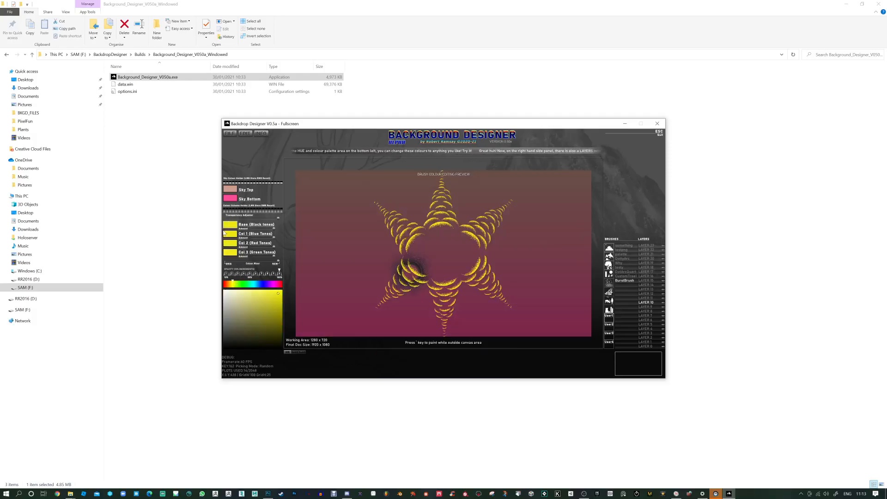
Set the Col 1 brush tone to pale cream, Col 2 to orange and Col 3 to red.
left_click(232, 245)
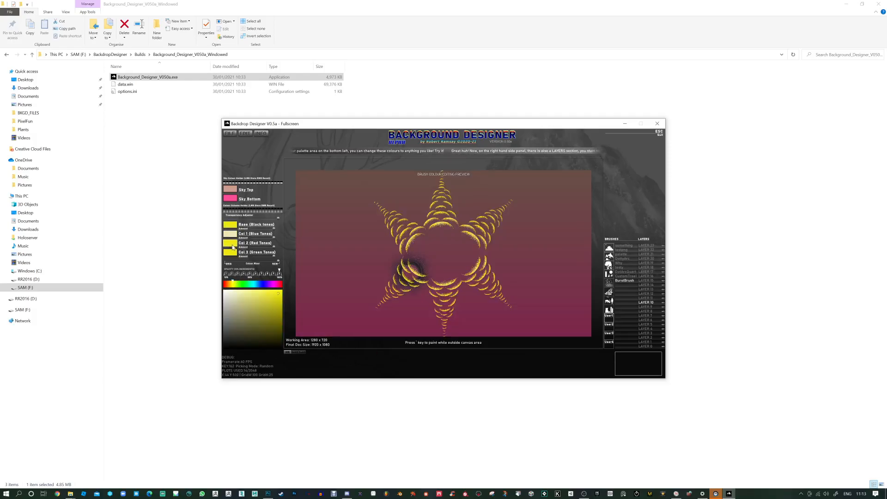
left_click(229, 284)
left_click(268, 303)
left_click(232, 252)
left_click(224, 284)
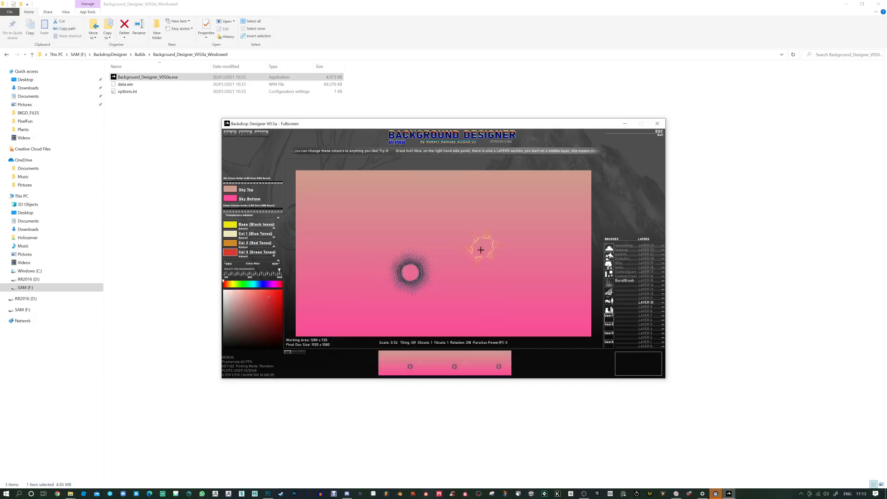
Build a trial sun from rotated stars, raising the scale to 1.27 and lowering the opacity, and clear the canvas.
left_click_drag(463, 256, 486, 257)
key("BackSpace")
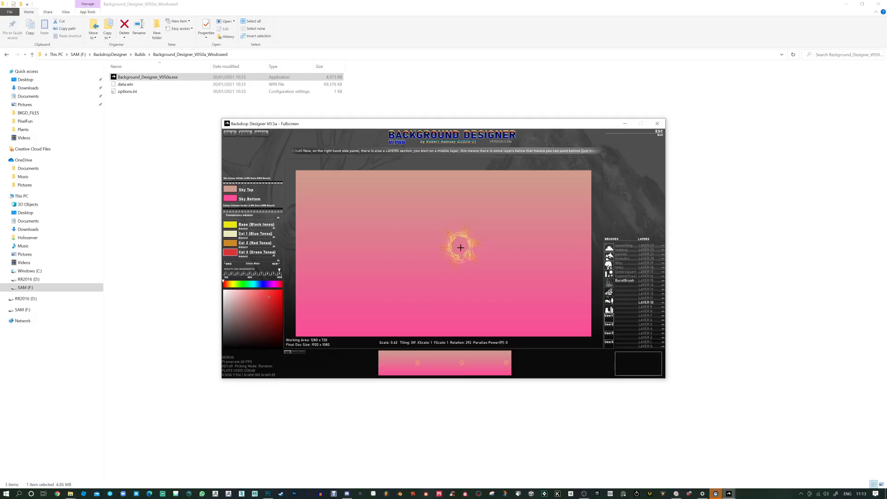
left_click_drag(460, 247, 462, 247)
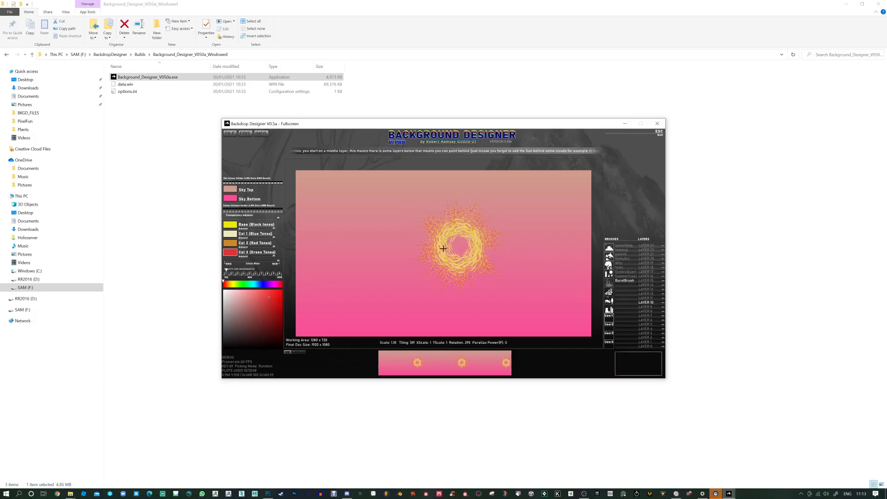
left_click_drag(455, 249, 456, 248)
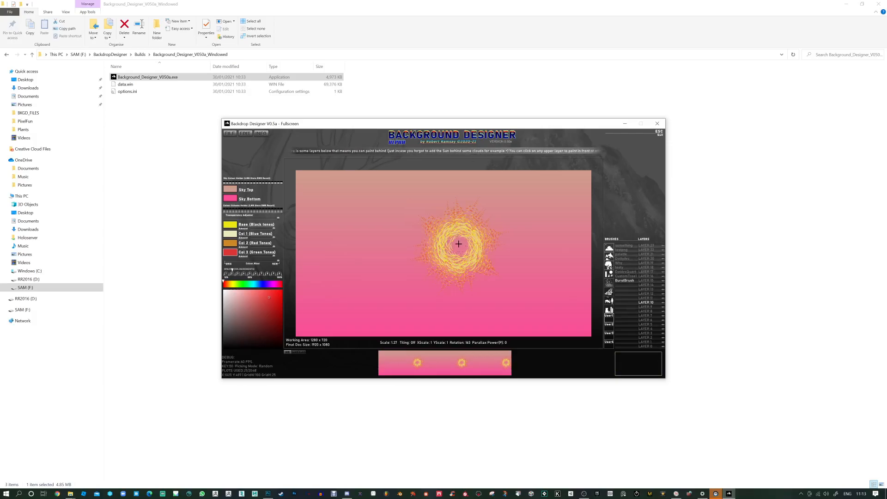
mouse_move(456, 243)
left_mouse_down()
mouse_move(425, 248)
mouse_move(461, 268)
mouse_move(477, 235)
mouse_move(479, 261)
mouse_move(455, 249)
mouse_move(444, 260)
mouse_move(439, 221)
mouse_move(505, 213)
mouse_move(514, 238)
mouse_move(489, 274)
mouse_move(447, 280)
mouse_move(417, 249)
mouse_move(442, 224)
mouse_move(503, 251)
mouse_move(491, 270)
mouse_move(440, 290)
mouse_move(401, 265)
mouse_move(385, 271)
mouse_move(506, 287)
left_mouse_up()
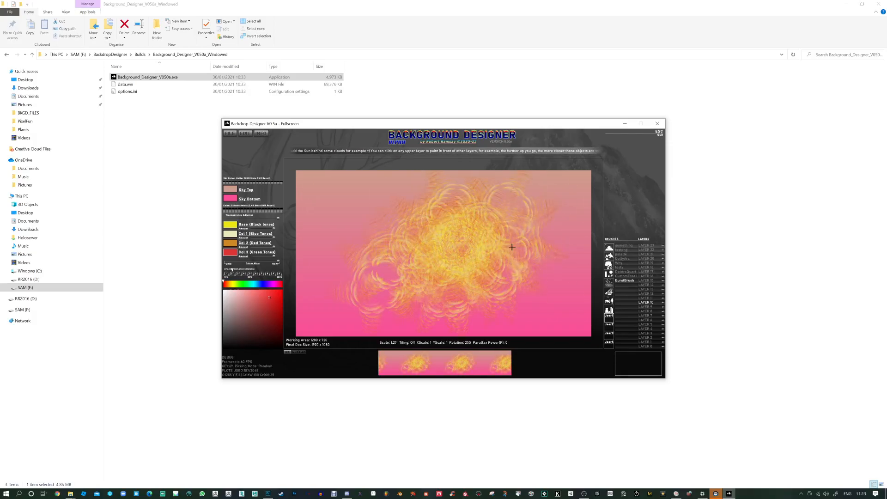
key("BackSpace")
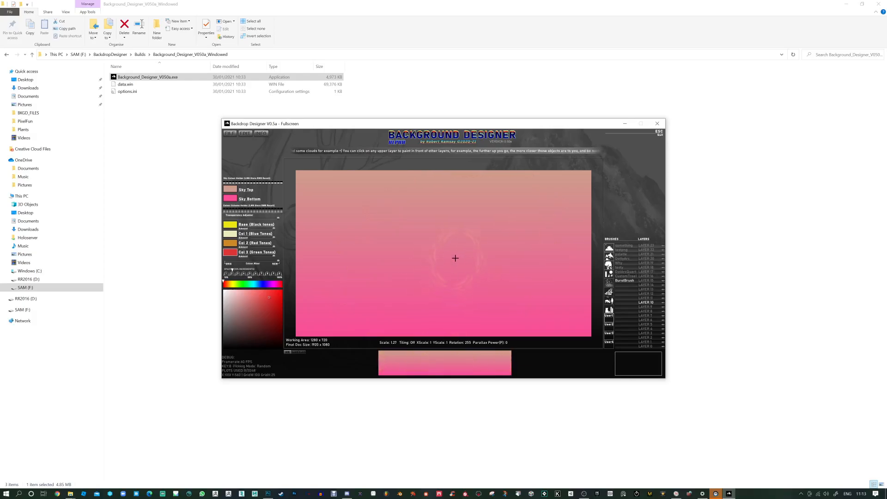
Paint a glowing ring of rotated translucent stars at the canvas centre, and fill it with the brush flipped on both axes at 1.17 scale.
left_click_drag(450, 256, 450, 256)
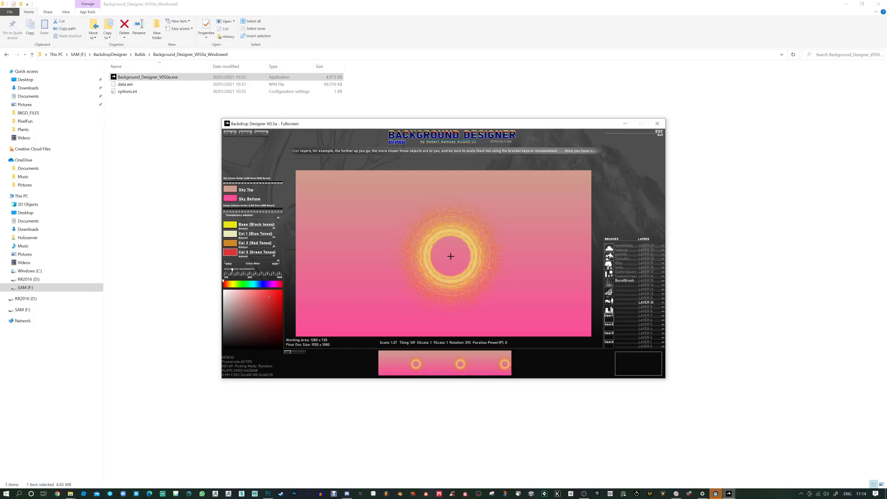
key("y")
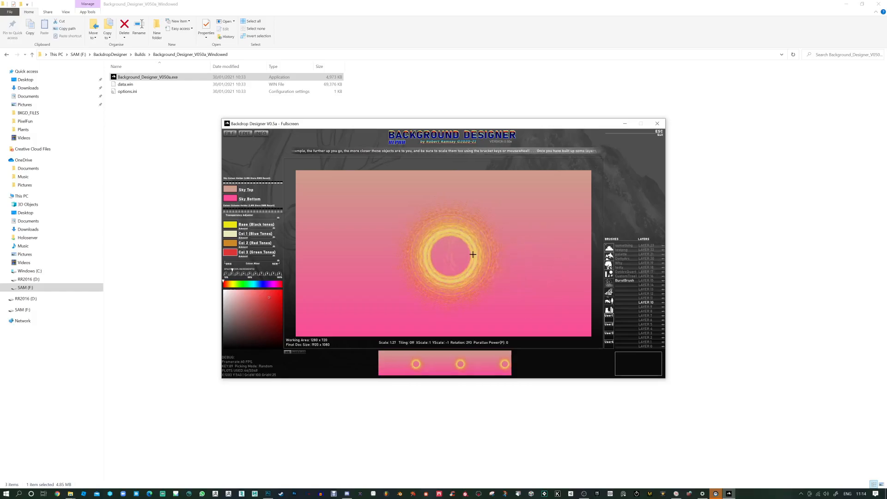
key("x")
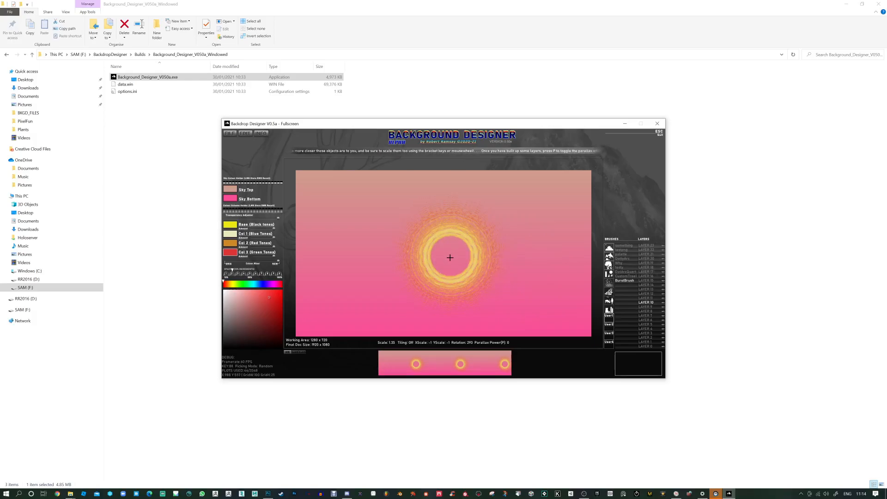
scroll(451, 257, "down", 4)
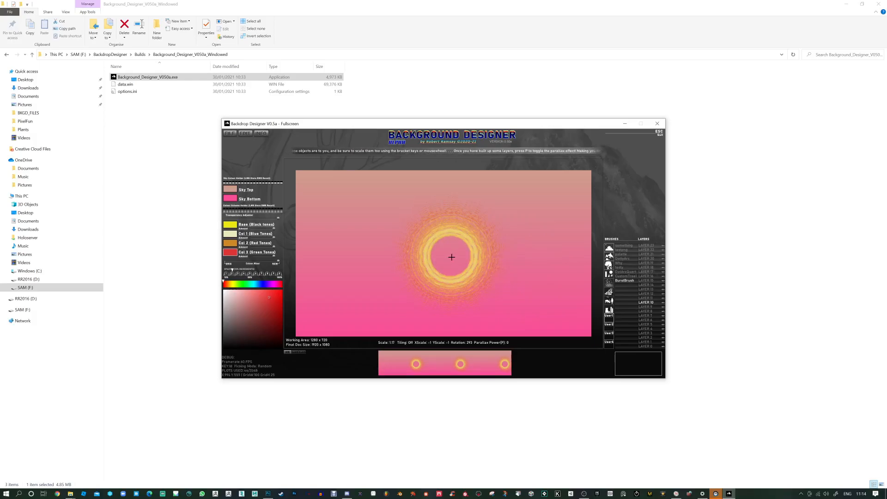
key("r")
mouse_move(451, 256)
left_mouse_down()
mouse_move(439, 255)
mouse_move(459, 244)
mouse_move(468, 261)
mouse_move(422, 259)
mouse_move(452, 235)
mouse_move(506, 256)
left_mouse_up()
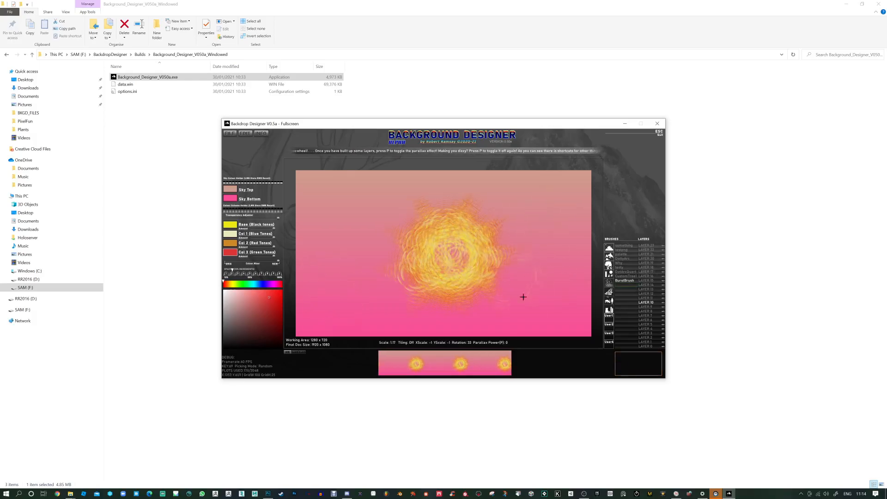
Hide the sky, reduce the brush scale to 0.72 and export layer 10 as a PNG named SolarBurst in the Plants folder.
key("i")
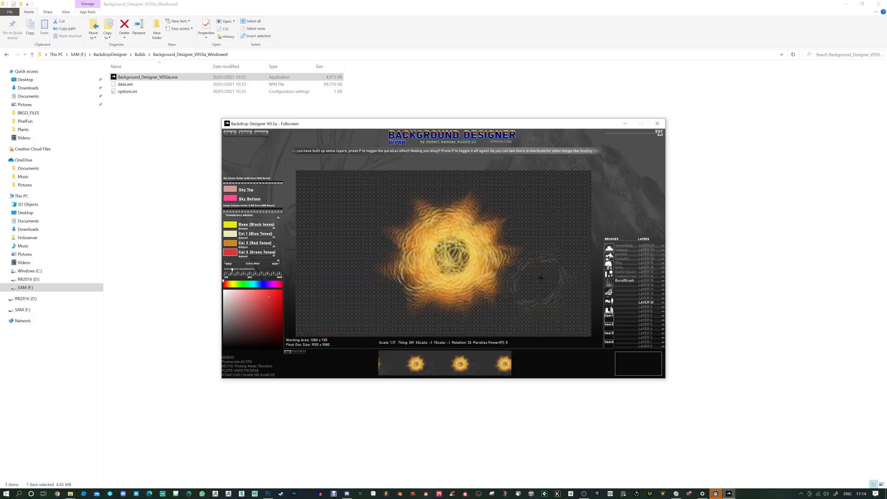
scroll(345, 285, "down", 4)
scroll(341, 276, "down", 7)
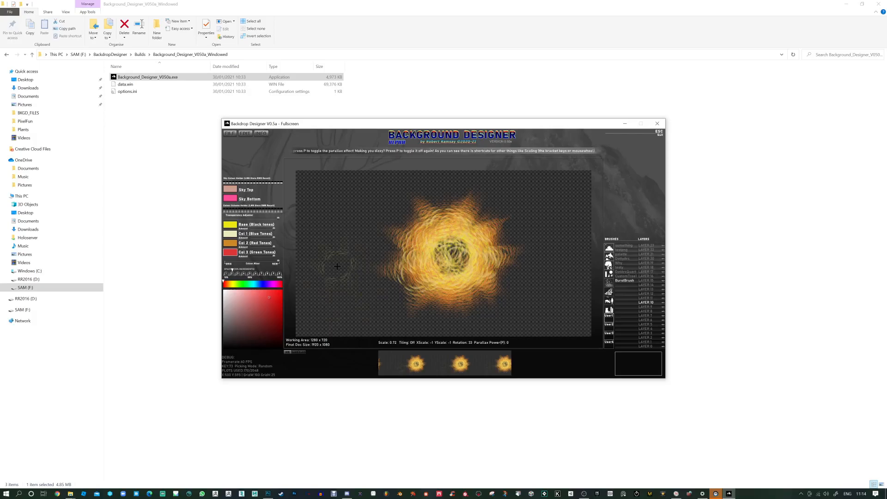
key("ctrl+l")
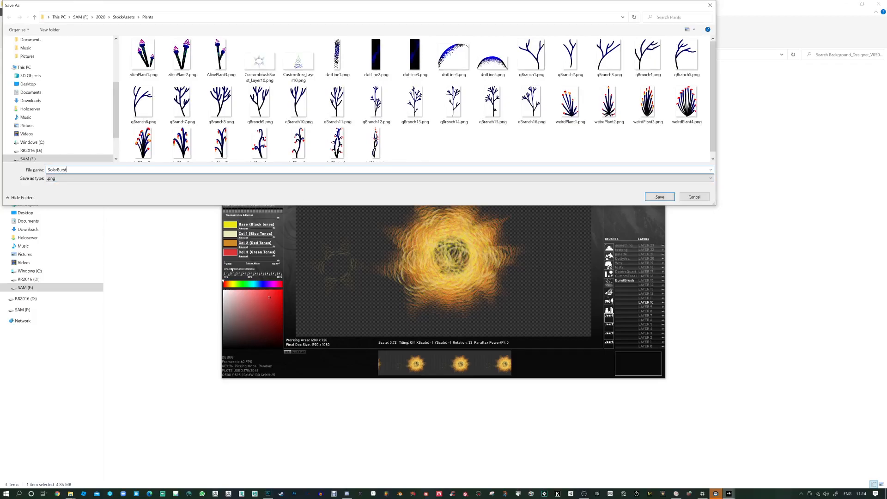
left_click(660, 196)
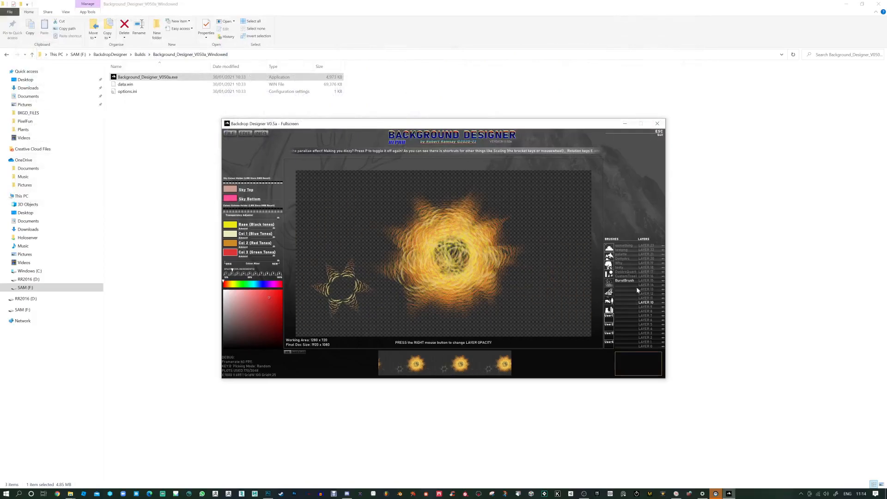
Switch to Photoshop and open SolarBurst_Layer10.png from the Plants folder.
left_click(268, 493)
left_click(20, 5)
left_click(37, 21)
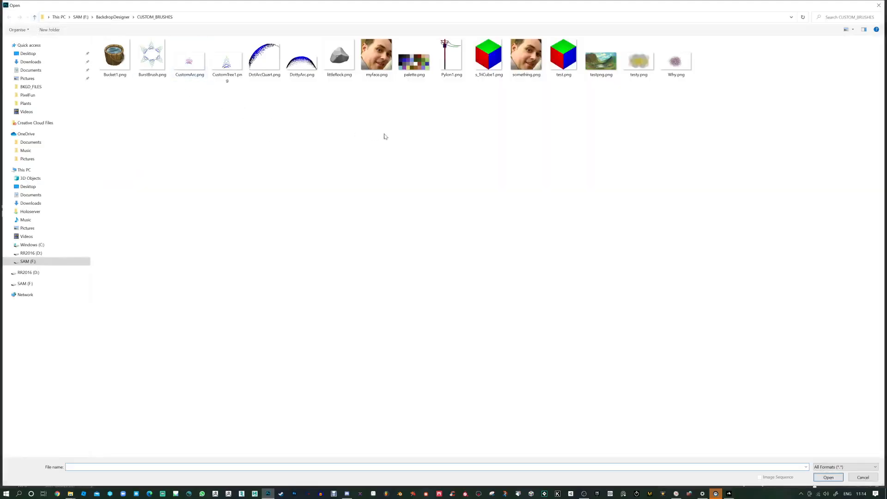
left_click(41, 45)
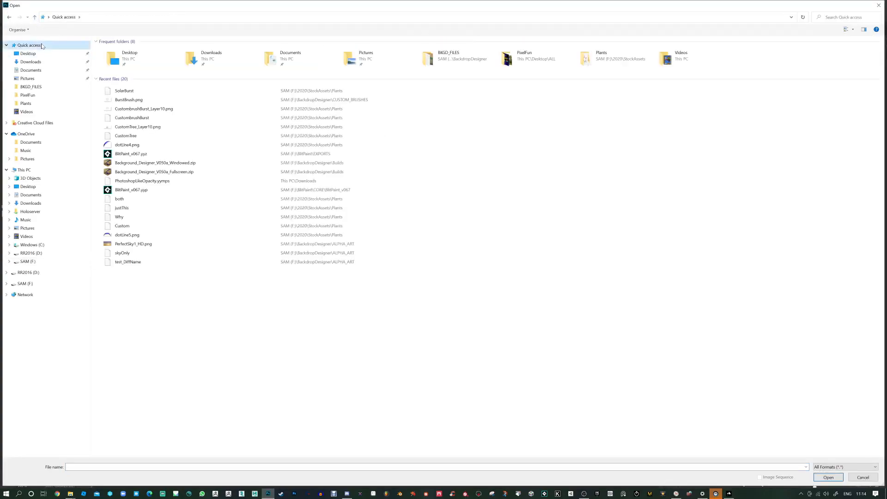
left_click(132, 92)
left_click(97, 192)
double_click(303, 109)
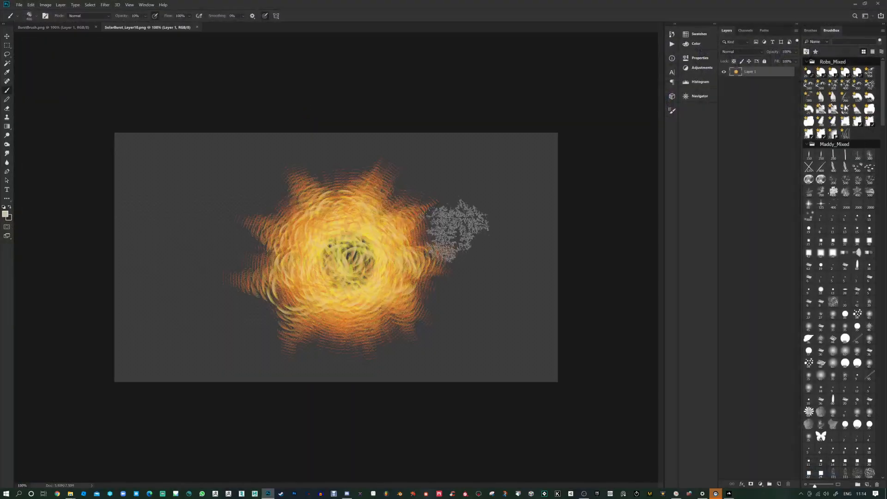
Trim the transparent pixels from all sides of the sunburst image and resize it to 600 pixels wide.
key("alt+i")
key("r")
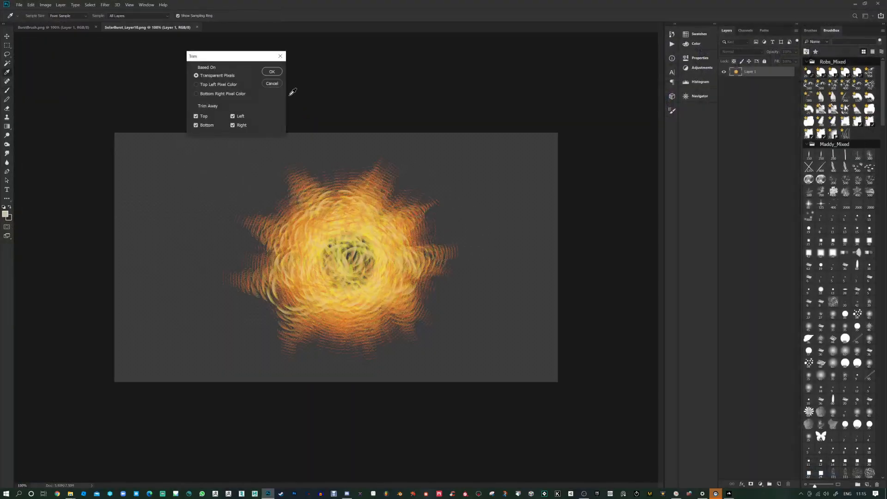
left_click(274, 73)
left_click(45, 4)
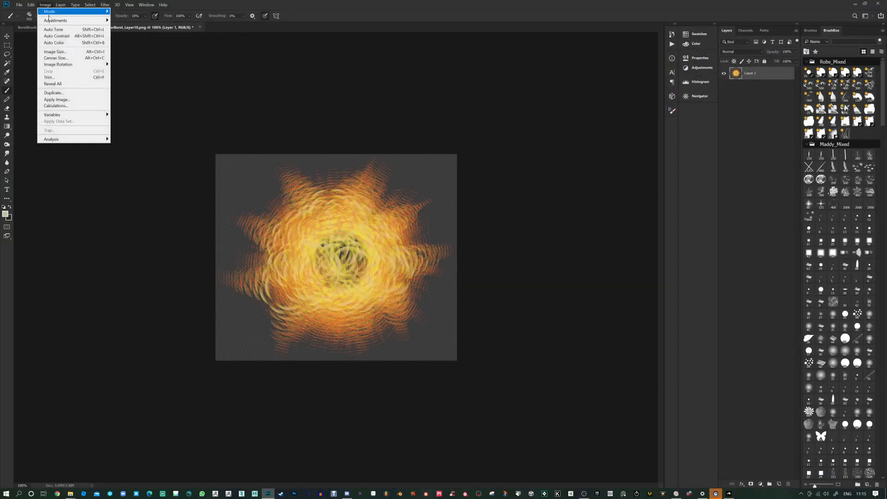
left_click(55, 57)
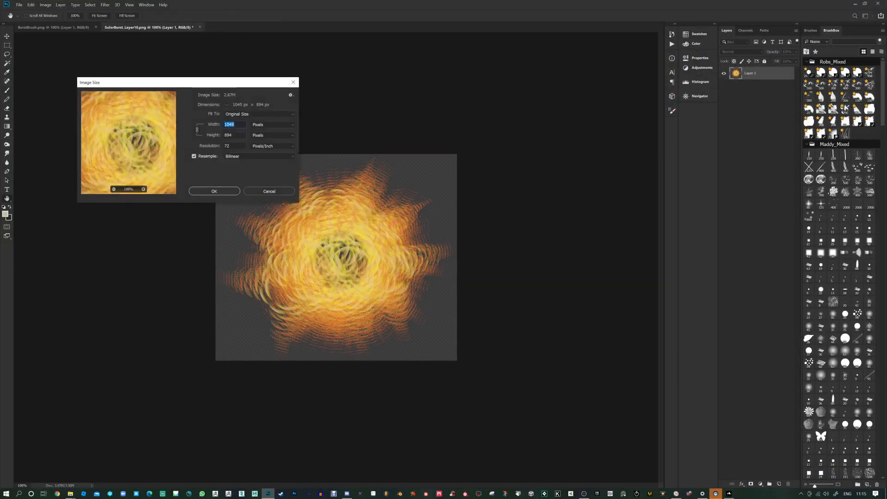
type("600")
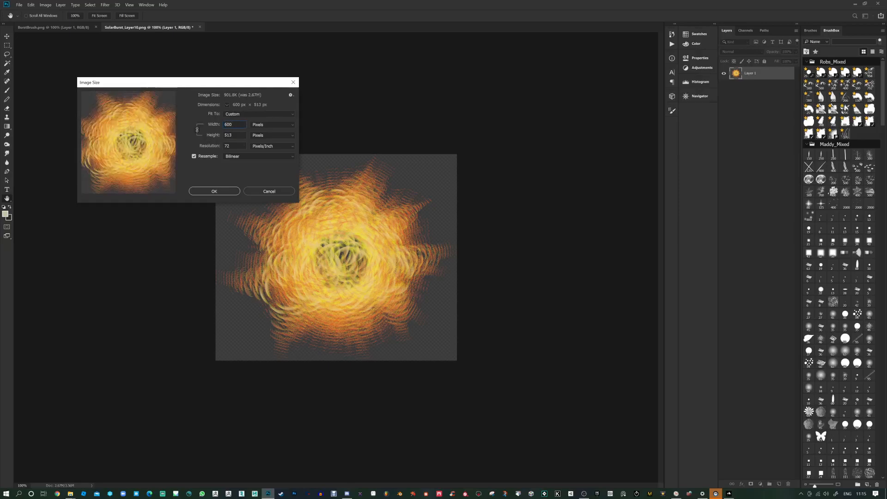
left_click(232, 195)
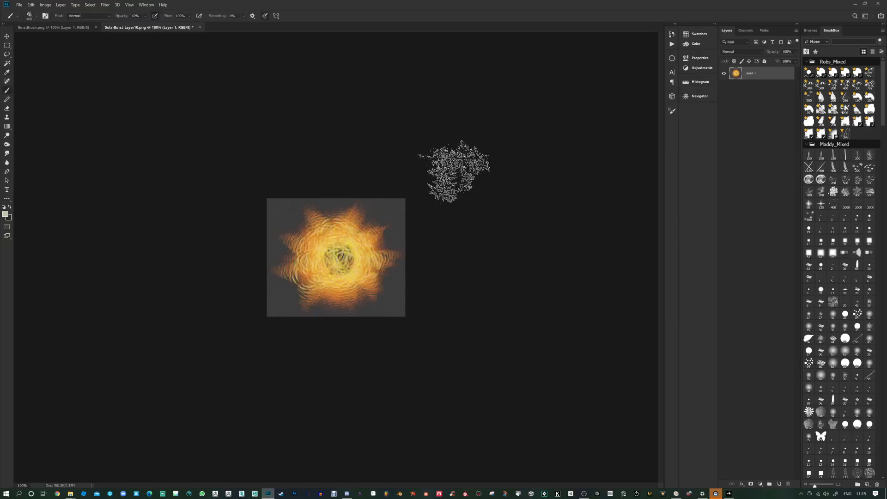
Return to Background Designer and load SolarBurst_Layer10.png into the empty custom brush slot below BurstBrush, naming it SolarBurst.
left_click(856, 5)
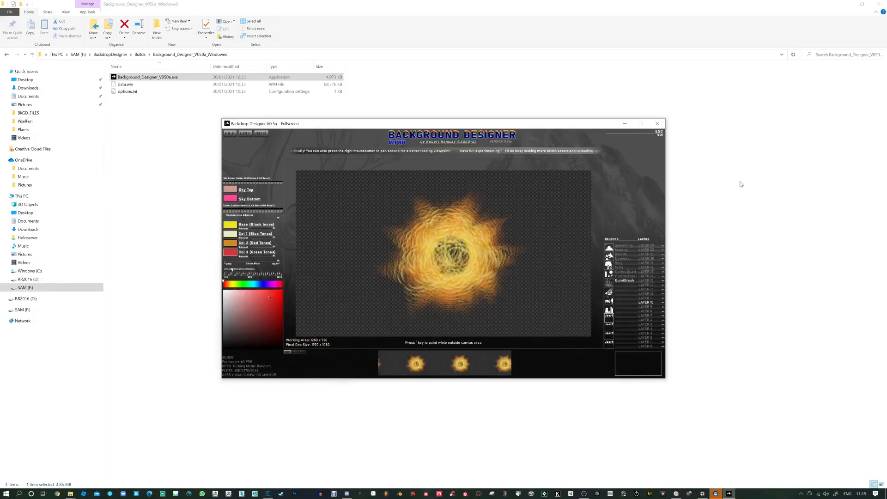
left_click(624, 283)
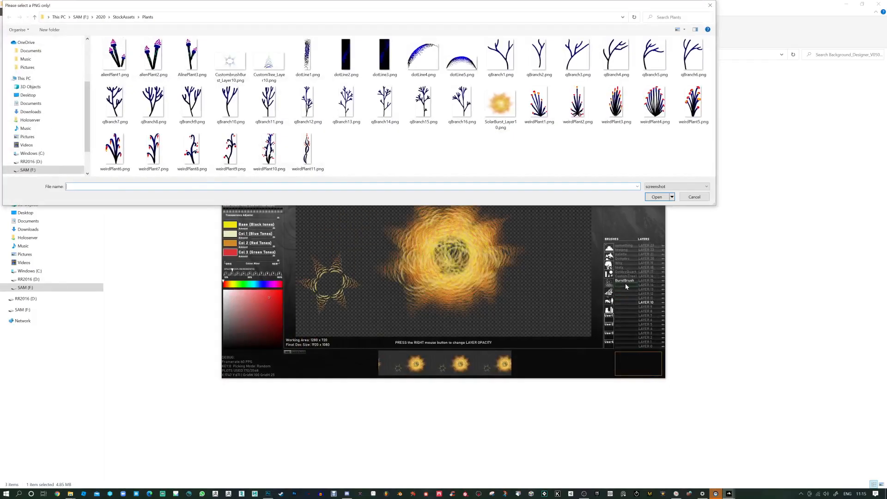
double_click(500, 102)
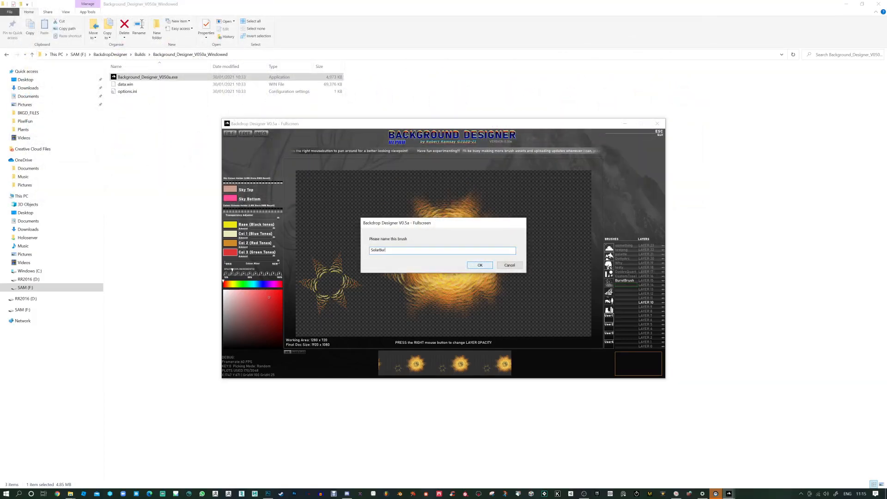
left_click(480, 265)
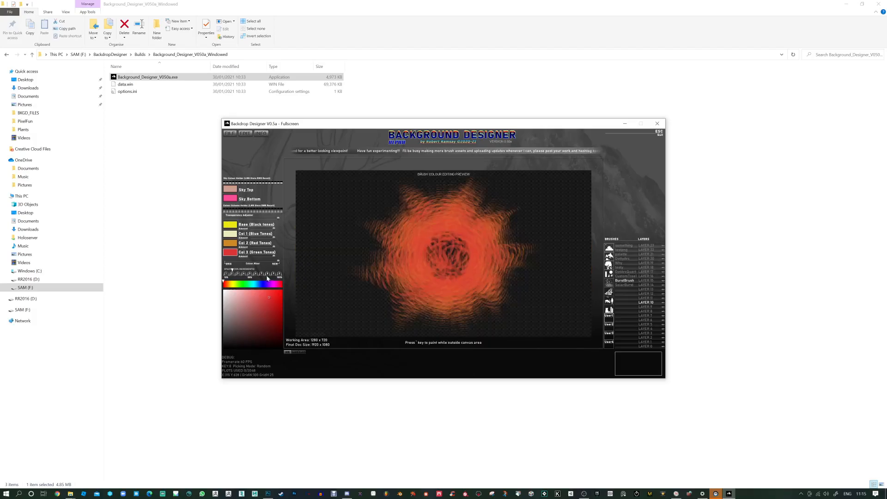
Move the Colour Mixer to its minimum and then to about halfway, and cycle through random brush tones.
left_click_drag(275, 261, 225, 262)
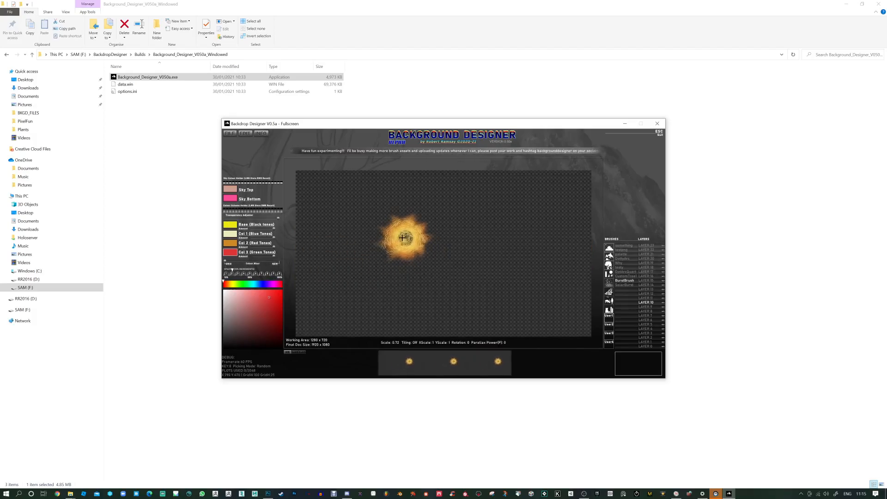
left_click_drag(226, 262, 256, 264)
key("9")
key("9")
key("9")
key("9")
key("9")
key("9")
key("9")
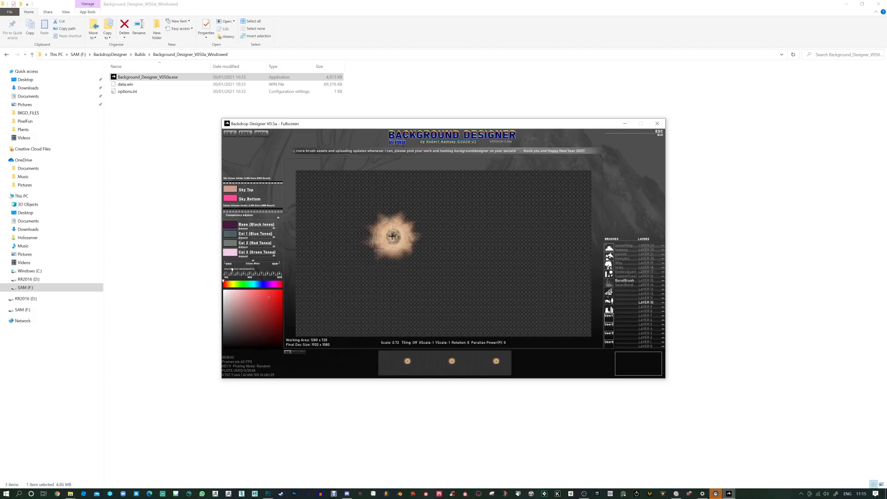
Lower the Colour Mixer to near its minimum, randomise the tones and paint a cluster of orange sunbursts left of the canvas centre.
left_click_drag(258, 259, 229, 262)
key("Tab")
key("Tab")
key("Tab")
left_click(416, 217)
left_click(409, 243)
left_click(438, 253)
left_click(445, 242)
left_click(411, 216)
key("Tab")
left_click(403, 259)
left_click(452, 260)
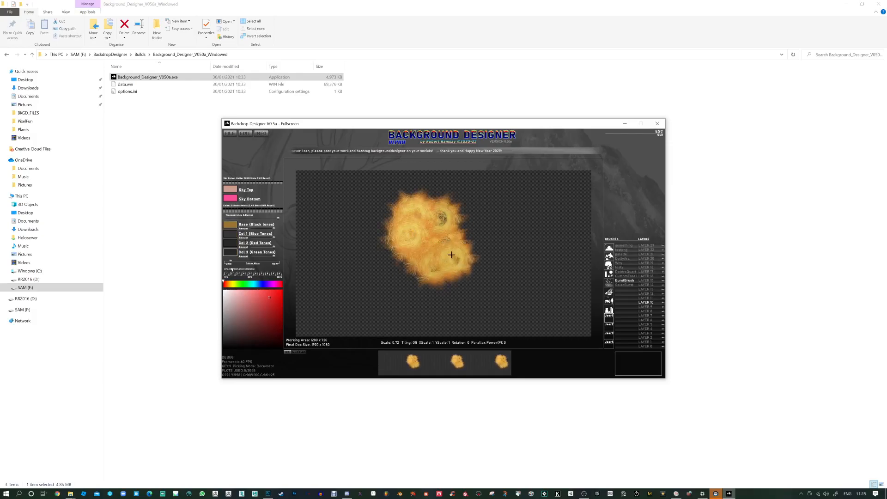
Extend the sunburst cluster to the right and downwards, raising the Colour Mixer slightly partway through.
left_click(465, 249)
left_click(480, 234)
left_click(517, 255)
left_click_drag(229, 260, 238, 262)
left_click(429, 278)
left_click(455, 270)
mouse_move(494, 232)
left_mouse_down()
mouse_move(494, 262)
mouse_move(431, 282)
mouse_move(397, 249)
mouse_move(430, 220)
mouse_move(503, 267)
left_mouse_up()
Randomise the brush tones, raise the Colour Mixer to about halfway and paint paler sunbursts along the cluster's right and lower edges.
key("Tab")
key("Tab")
left_click_drag(243, 262, 256, 262)
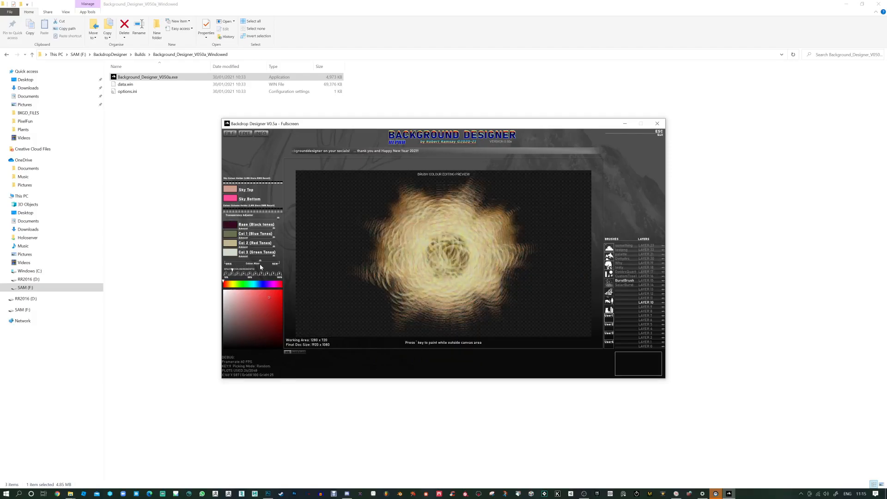
key("Tab")
left_click(516, 285)
left_click(534, 273)
left_click(519, 232)
left_click(491, 280)
key("Tab")
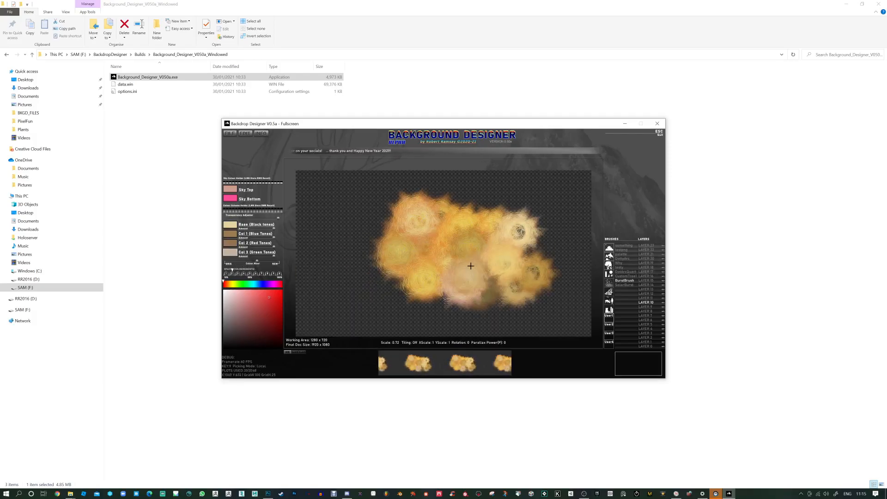
Clear the canvas, raise the Colour Mixer to its maximum and randomise the SolarBurst brush tones.
key("BackSpace")
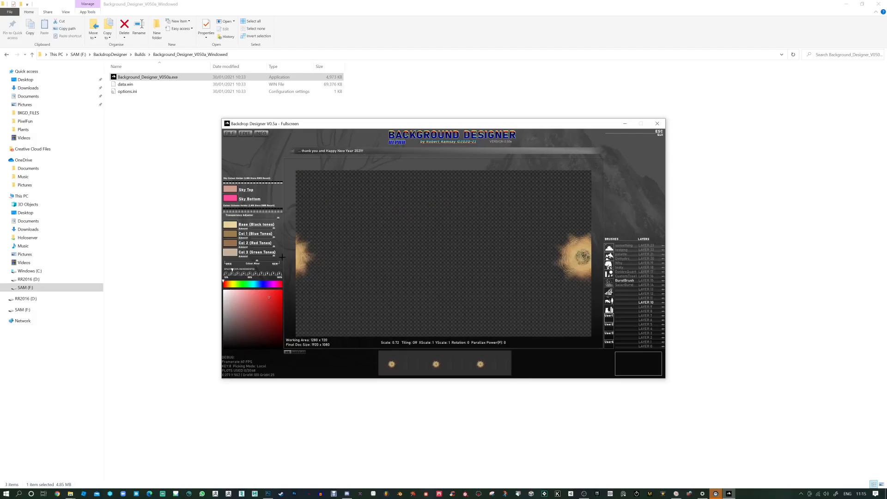
left_click_drag(258, 261, 279, 260)
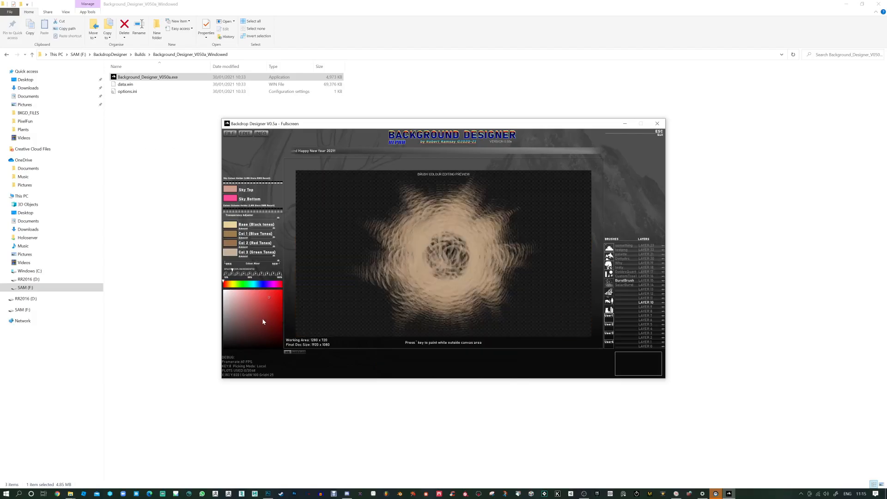
key("Tab")
key("Tab")
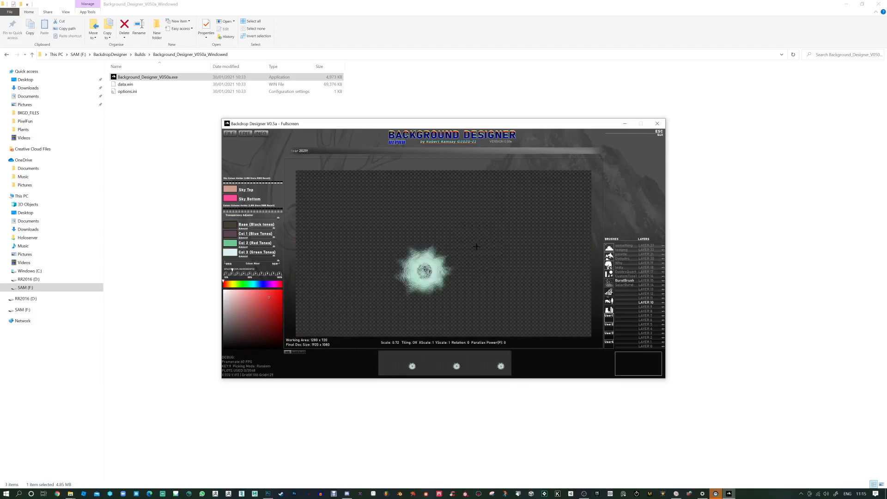
key("Tab")
key("Tab")
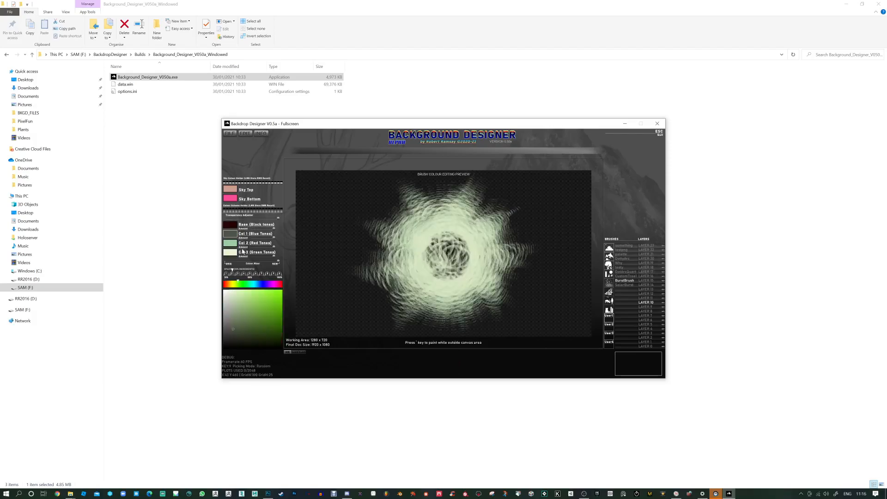
Set the Col 2 (Red Tones) brush colour to bright sky blue and Col 3 (Green Tones) to very pale blue.
left_click(259, 285)
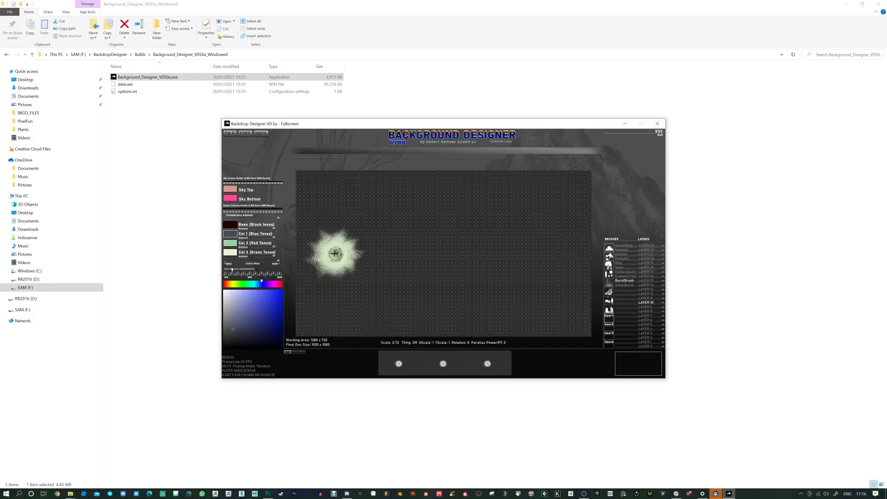
left_click(233, 242)
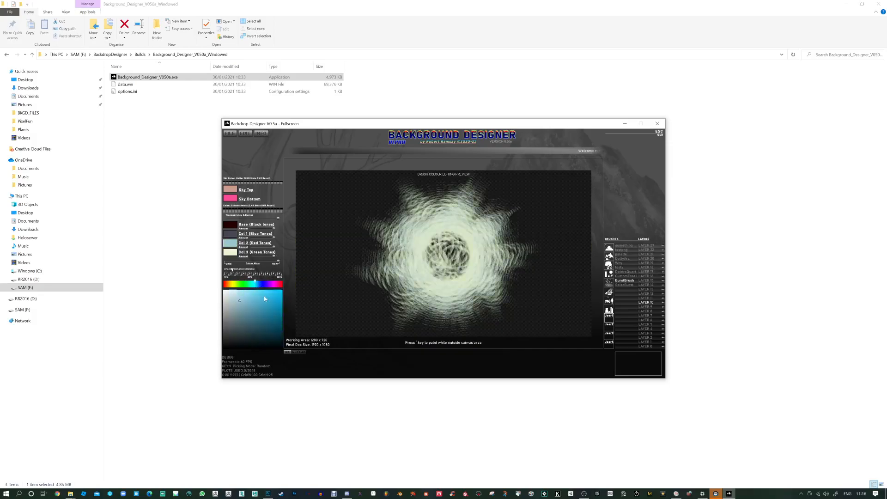
left_click(271, 293)
left_click(233, 253)
left_click(258, 283)
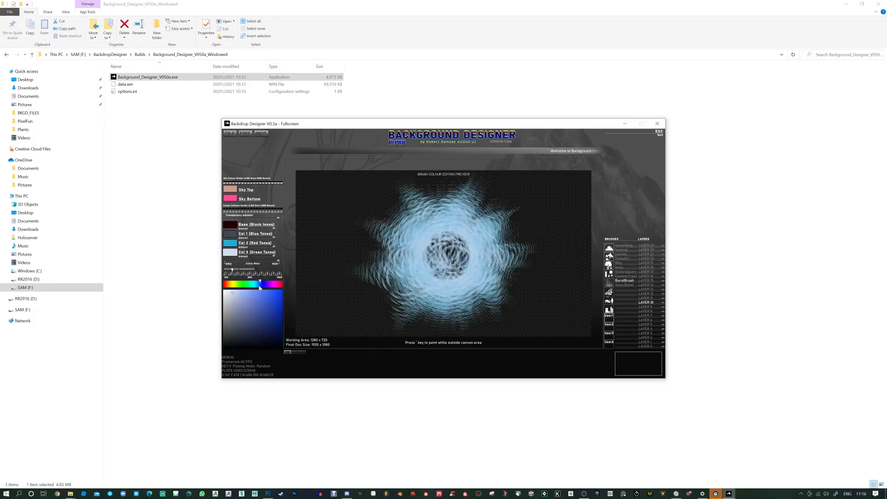
left_click(281, 294)
left_click_drag(264, 314, 225, 292)
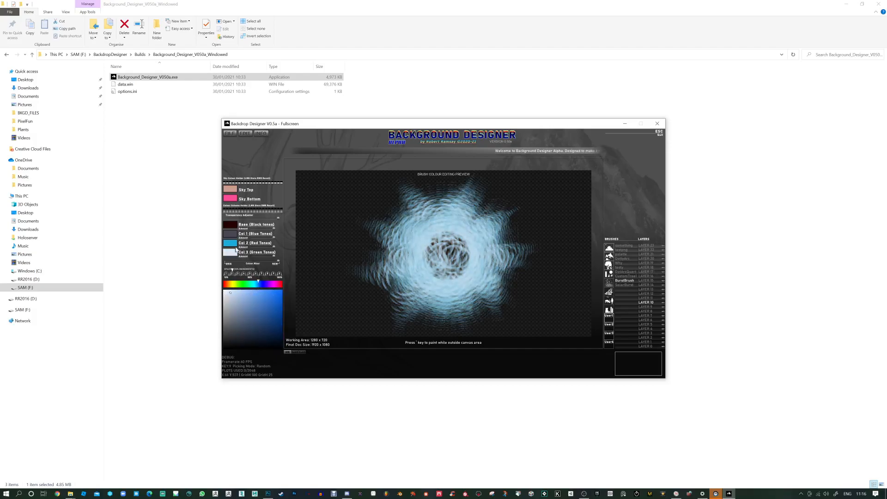
left_click(254, 283)
Set the Col 1 (Blue Tones) brush colour to deep saturated blue.
left_click(230, 234)
left_click(261, 283)
left_click(280, 301)
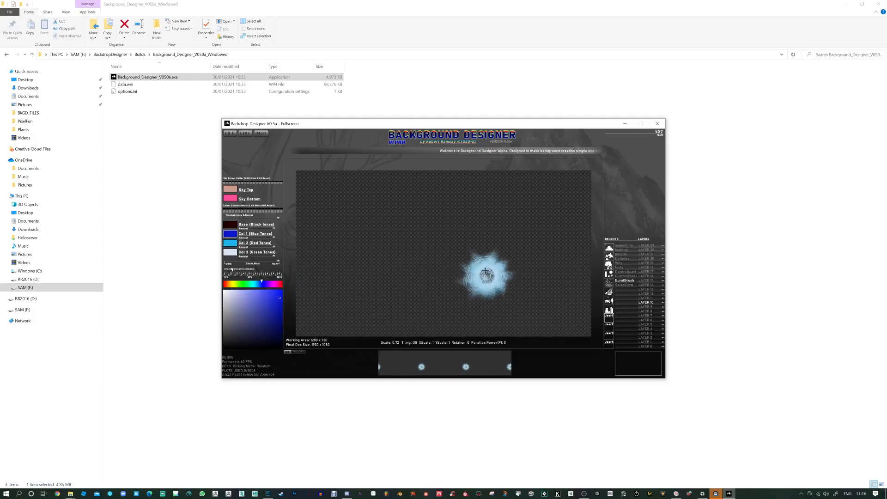
Reset the brush tones to the default black, blue, red and green, and enlarge the brush scale to 1.57.
key("F5")
scroll(427, 251, "up", 4)
scroll(431, 251, "up", 4)
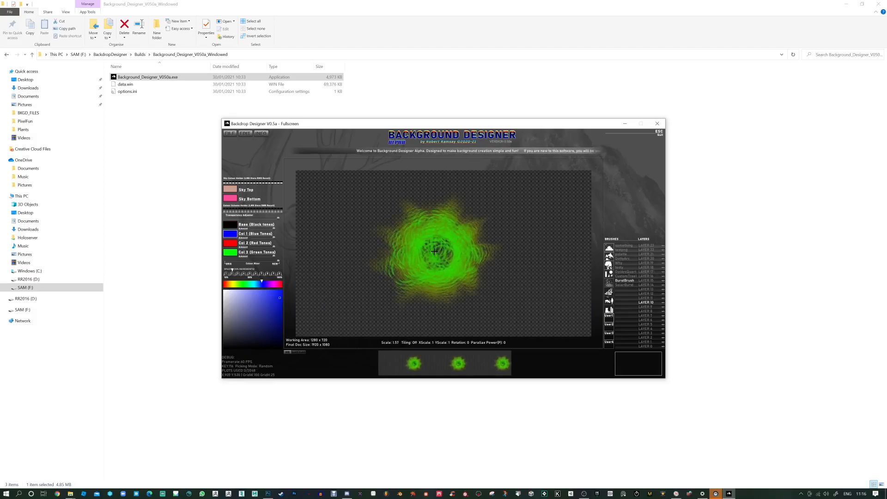
Switch to Photoshop and increase the sunburst's contrast with Levels, setting the inputs to 66, 0.52 and 210.
left_click(268, 494)
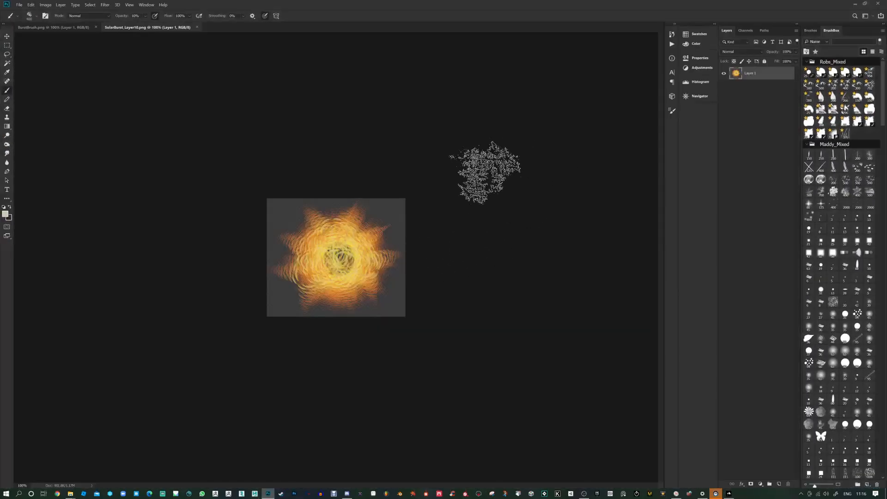
key("ctrl+l")
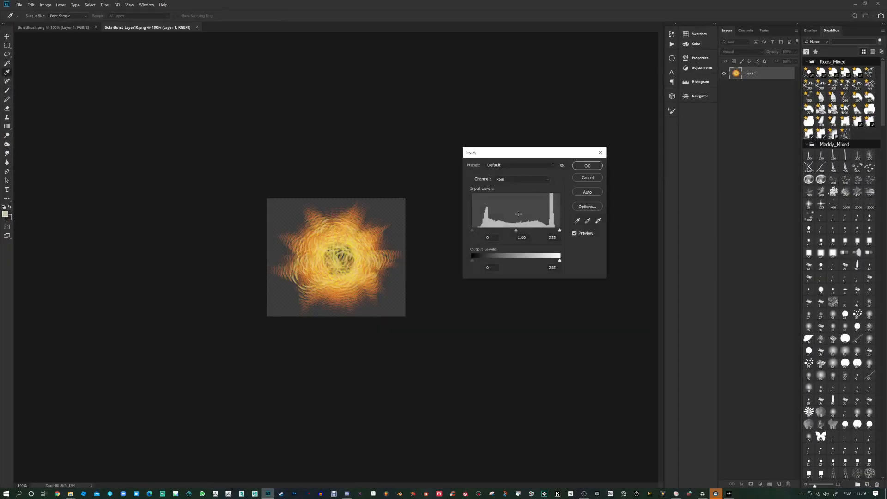
left_click_drag(472, 230, 491, 234)
left_click_drag(559, 230, 529, 232)
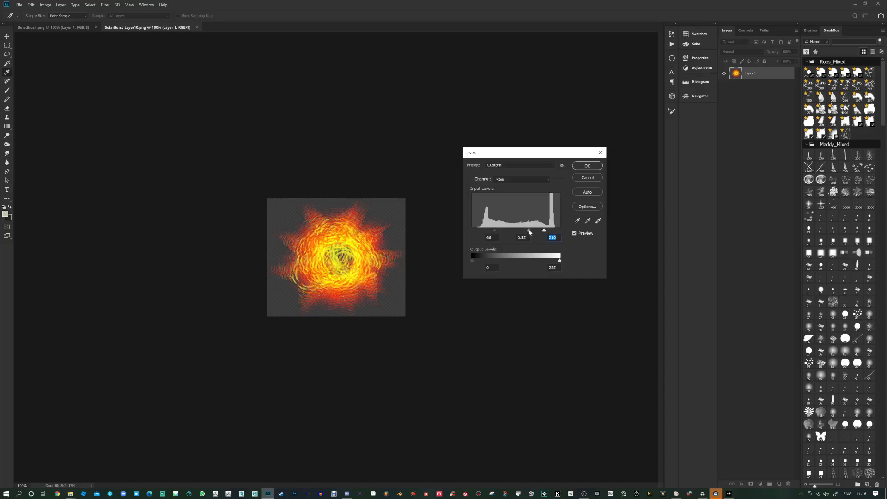
left_click(587, 165)
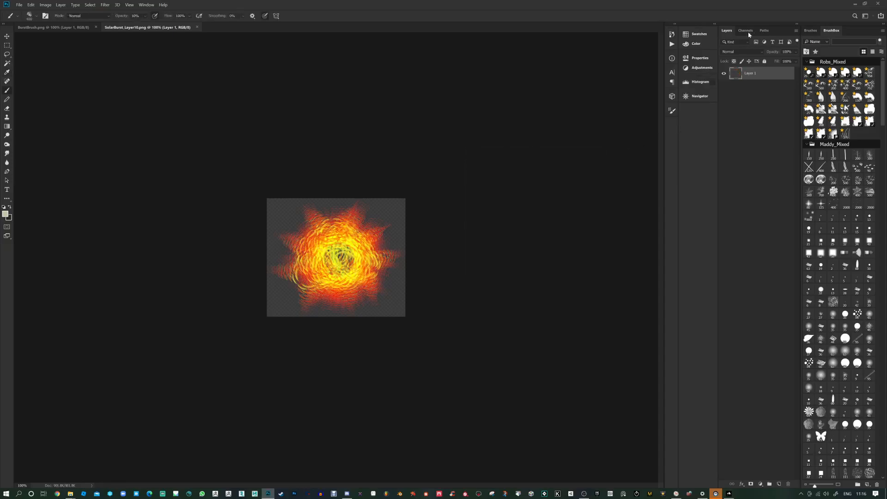
Inspect the sunburst's blue, green and red channels one at a time.
left_click(745, 30)
left_click(743, 78)
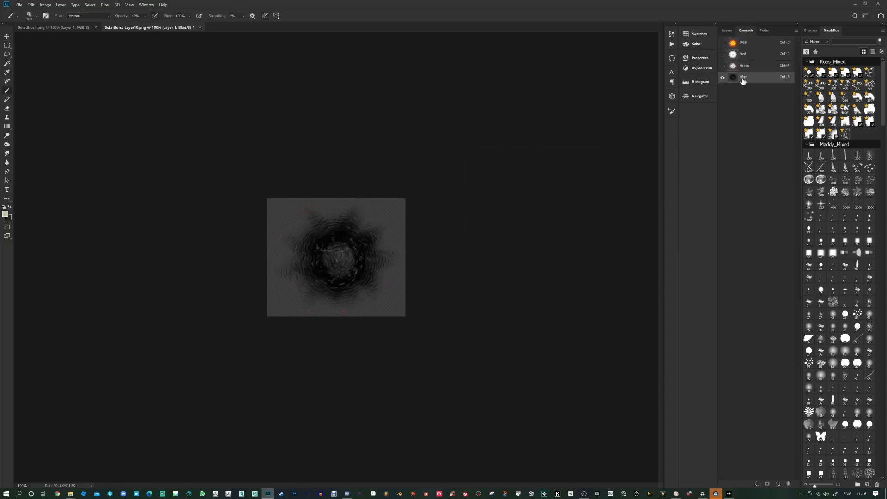
left_click(743, 67)
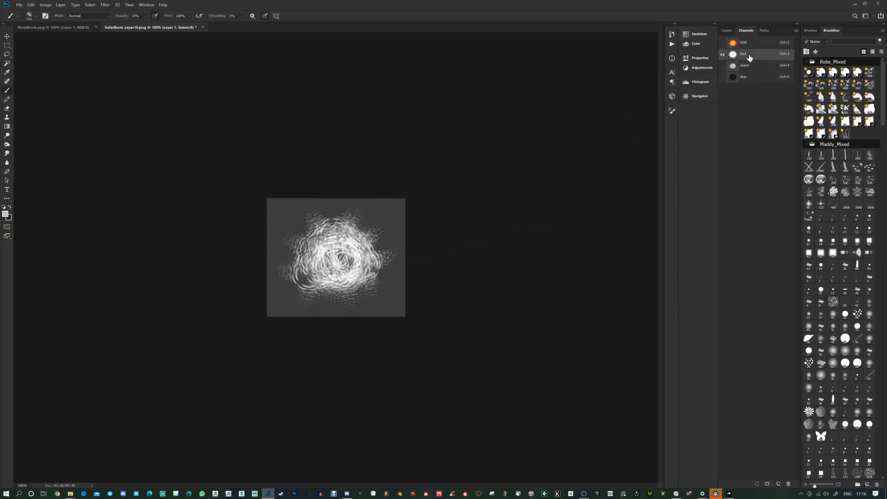
left_click(749, 57)
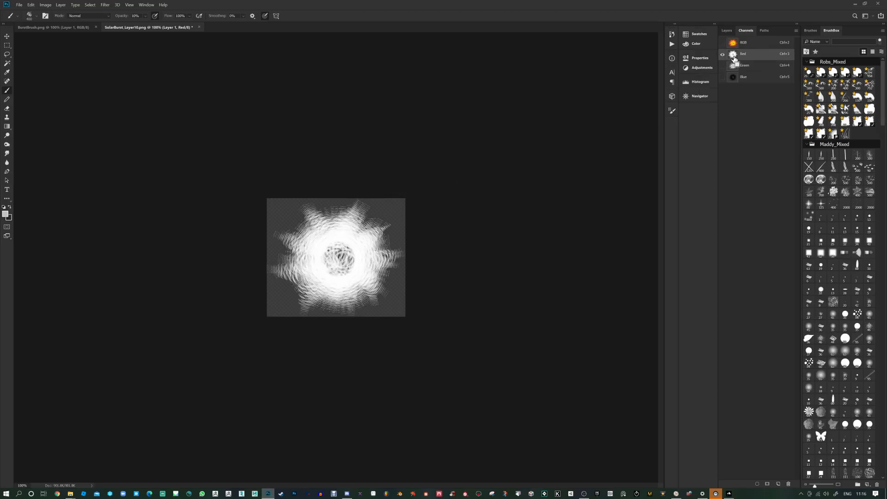
key("ctrl+l")
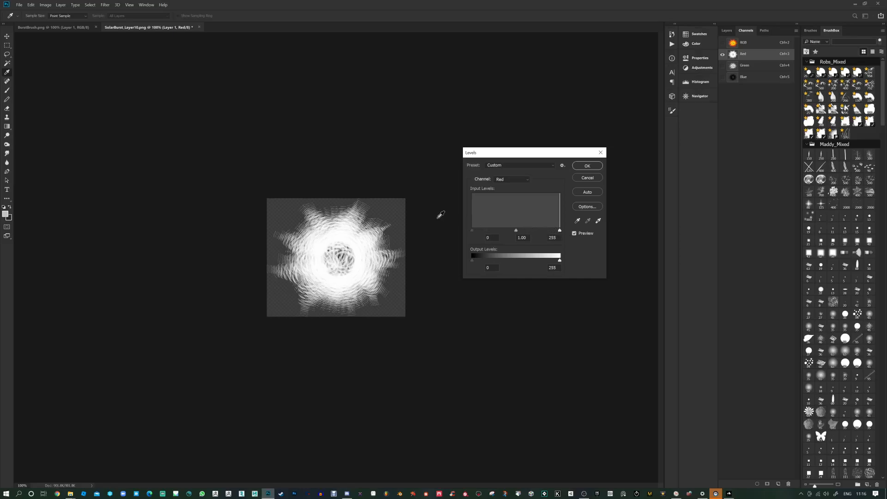
left_click(595, 181)
key("b")
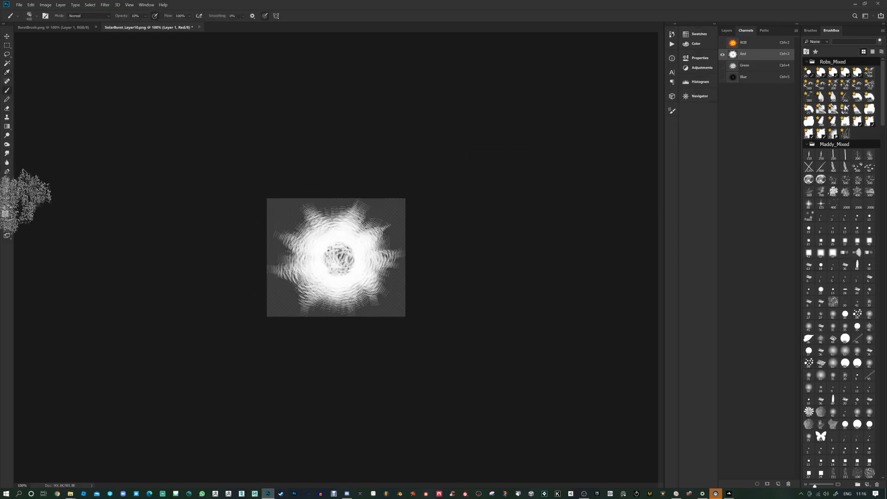
Paint black texture over the sunburst in the red channel, raising the brush opacity to 100%.
left_click(9, 205)
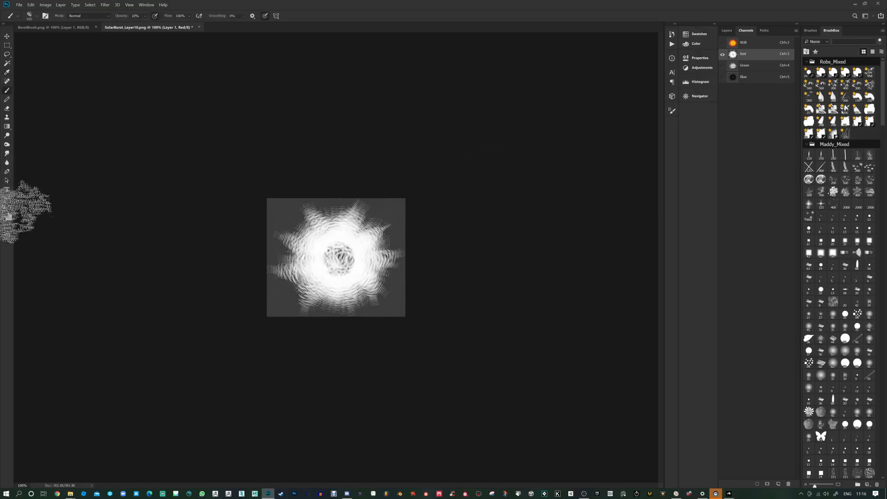
left_click(727, 30)
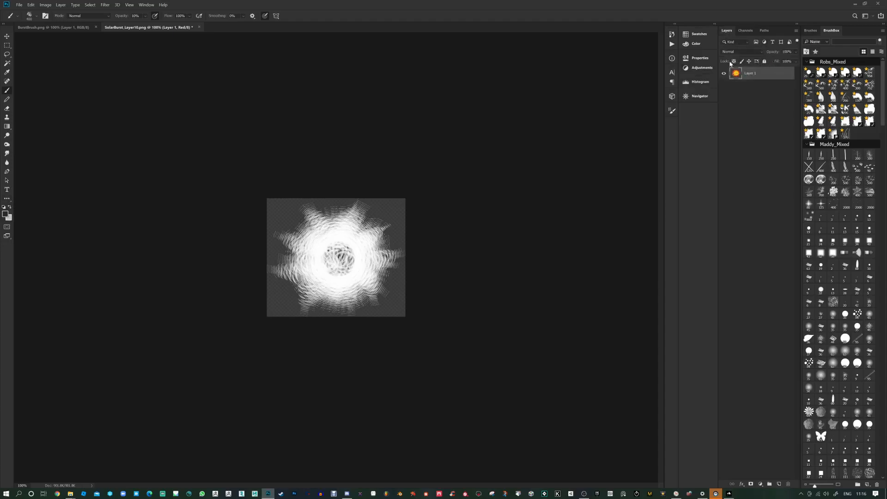
left_click(745, 30)
mouse_move(432, 214)
left_mouse_down()
mouse_move(393, 237)
mouse_move(395, 274)
mouse_move(363, 301)
mouse_move(326, 283)
mouse_move(315, 264)
mouse_move(347, 265)
left_mouse_up()
key("0")
mouse_move(356, 296)
left_mouse_down()
mouse_move(281, 252)
mouse_move(302, 201)
mouse_move(376, 204)
mouse_move(394, 280)
mouse_move(267, 277)
mouse_move(366, 198)
mouse_move(406, 228)
left_mouse_up()
In the blue channel, brighten the tips of the sunburst's rays using a smaller, light-coloured brush at 100% opacity, and return to the RGB composite.
left_click(733, 80)
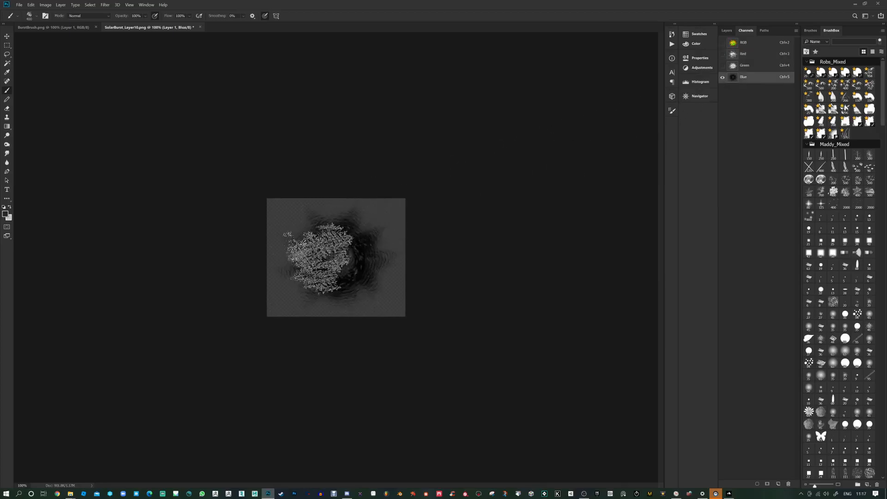
left_click(11, 208)
key("2")
key("bracketleft")
key("bracketleft")
key("bracketleft")
key("bracketleft")
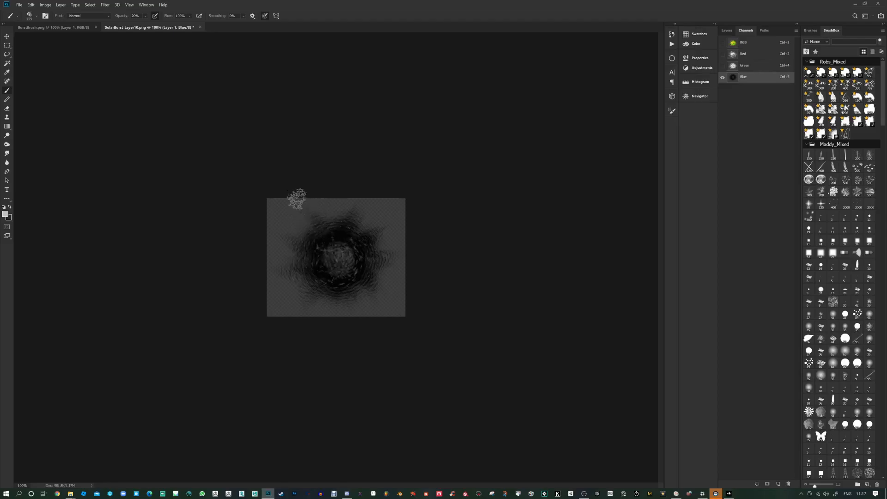
key("0")
left_click(309, 211)
left_click(287, 240)
left_click(278, 269)
left_click(306, 304)
left_click(351, 309)
left_click(372, 299)
left_click(376, 288)
left_click(389, 257)
left_click(376, 224)
left_click(354, 210)
mouse_move(310, 298)
left_mouse_down()
mouse_move(297, 249)
mouse_move(308, 227)
left_mouse_up()
key("ctrl+z")
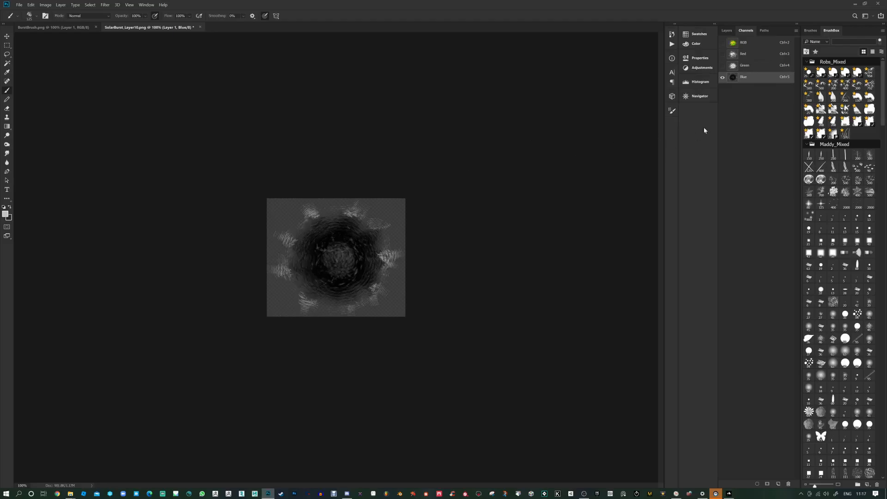
left_click(752, 54)
left_click(750, 42)
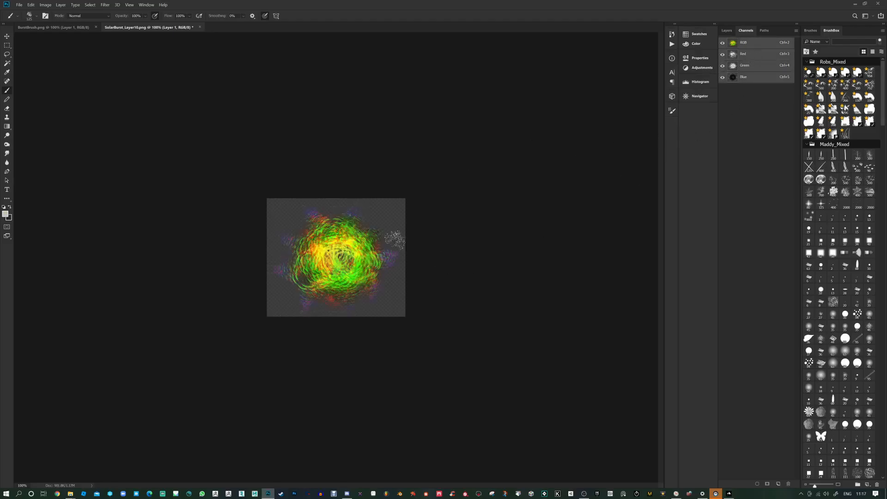
Save the sunburst and save a PNG copy over SolarBurst.png in BackdropDesigner's CUSTOM_BRUSHES folder, using the large file size option.
key("ctrl+s")
key("ctrl+shift+s")
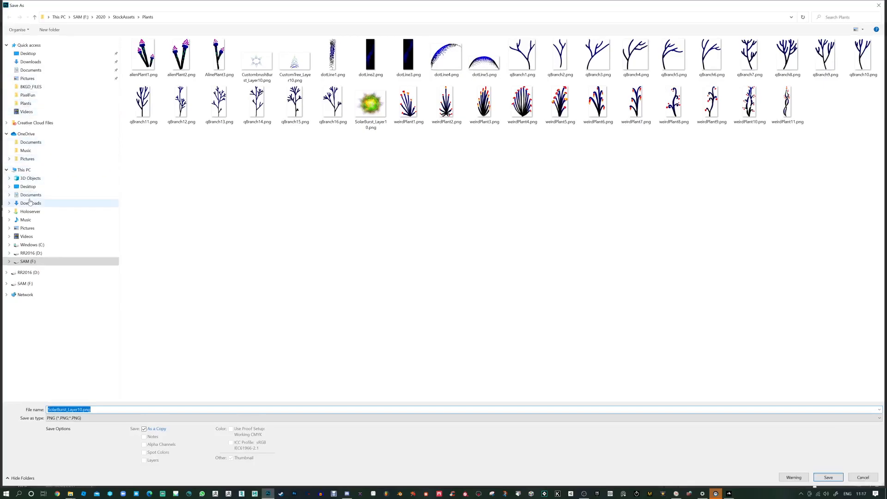
left_click(30, 261)
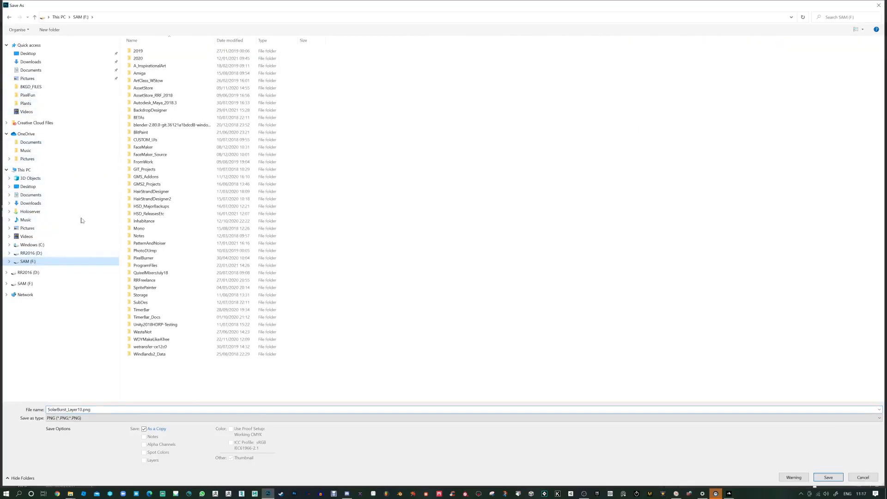
double_click(155, 112)
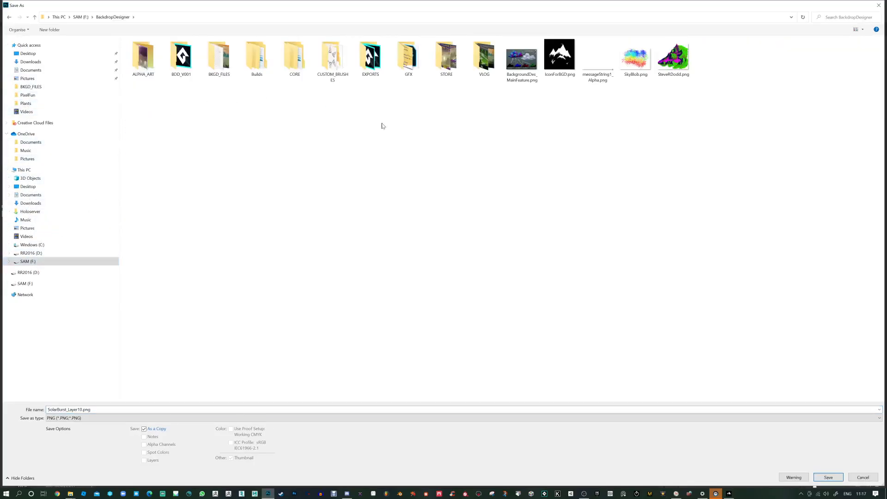
double_click(332, 61)
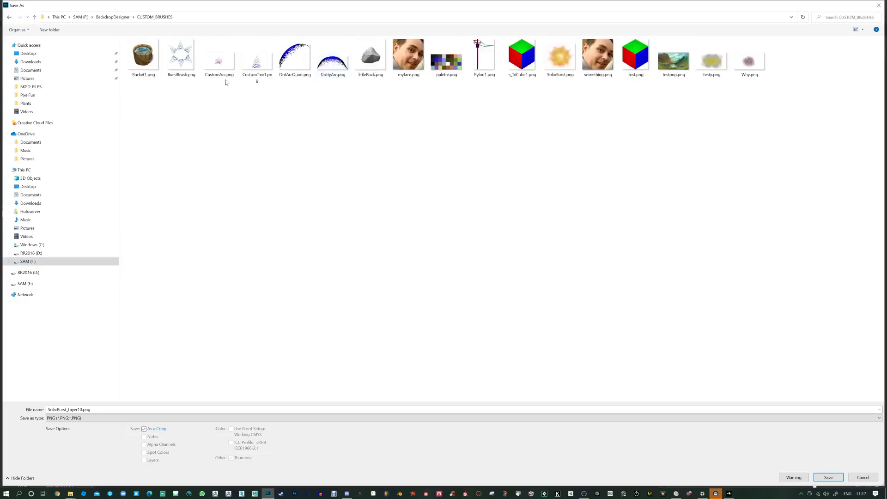
left_click(559, 64)
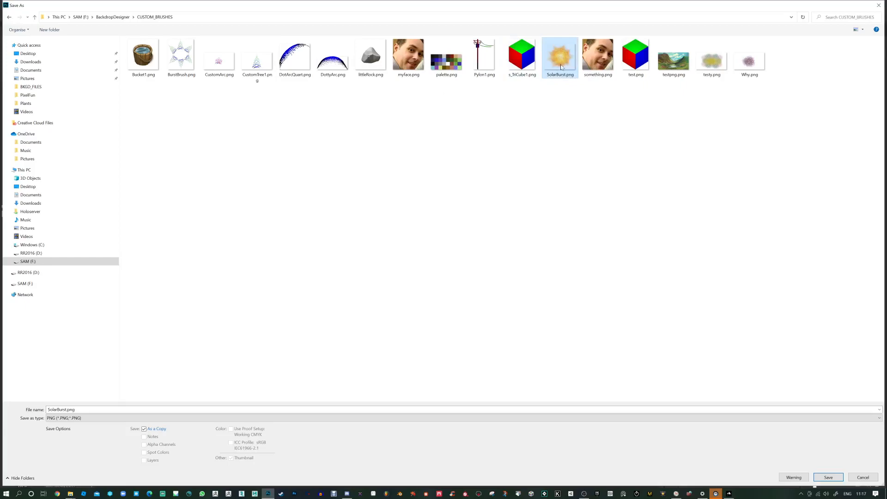
double_click(561, 58)
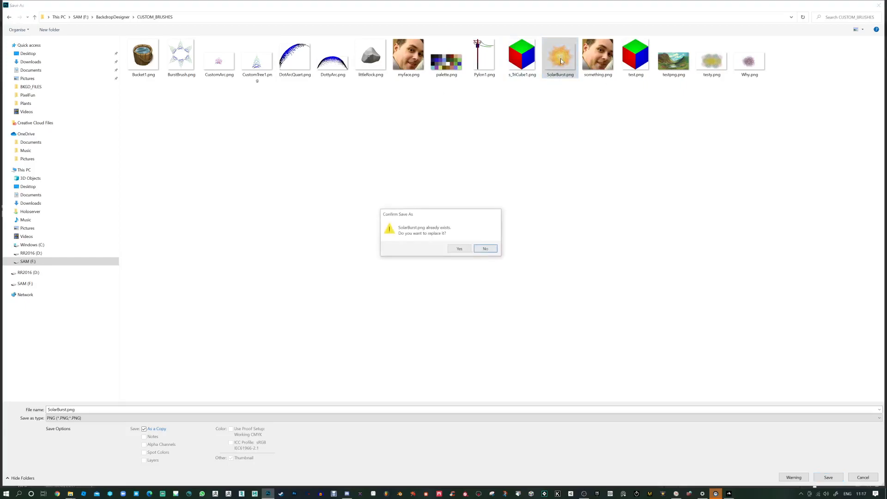
left_click(458, 248)
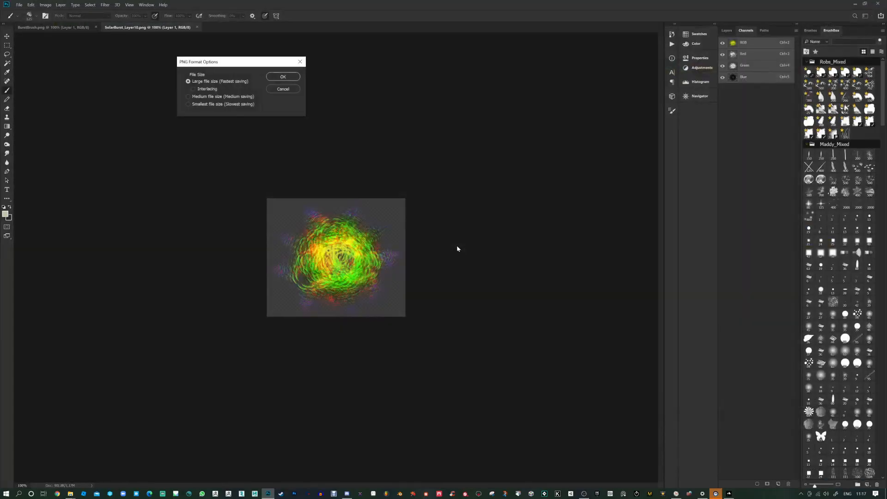
left_click(282, 76)
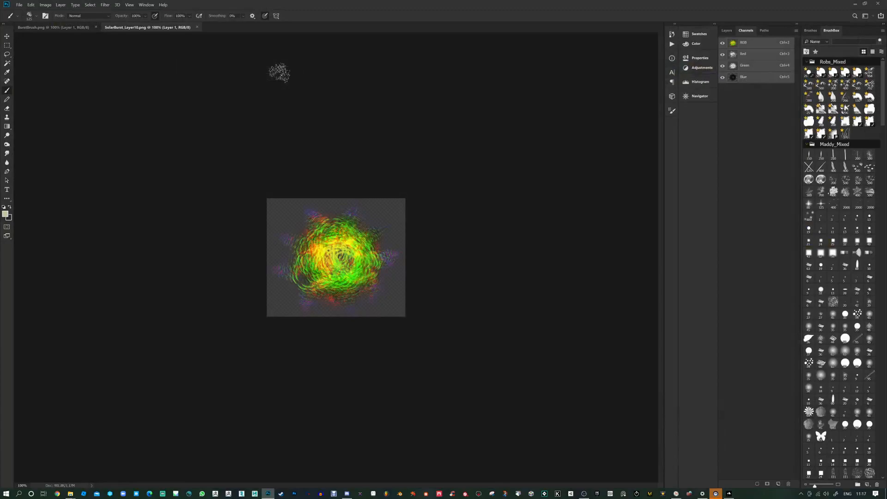
Switch to Background Designer, restart it from Background_Designer_V050a.exe and choose the SolarBurst custom brush.
left_click(855, 5)
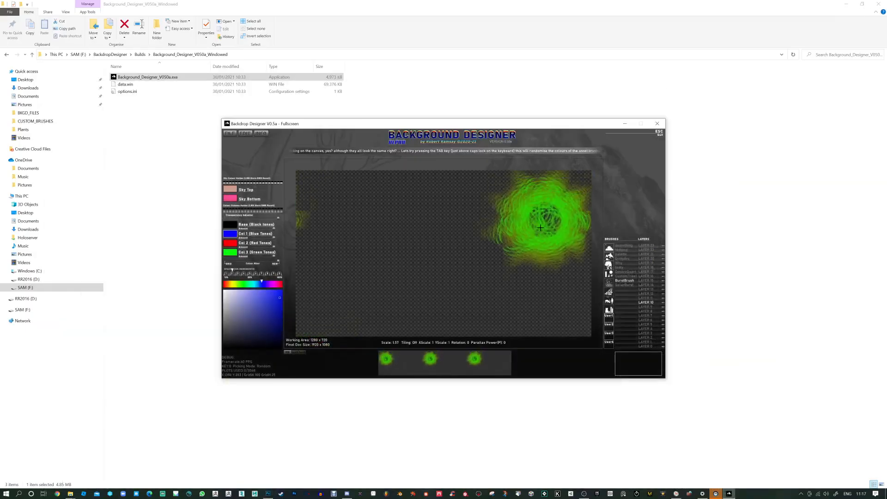
left_click(656, 134)
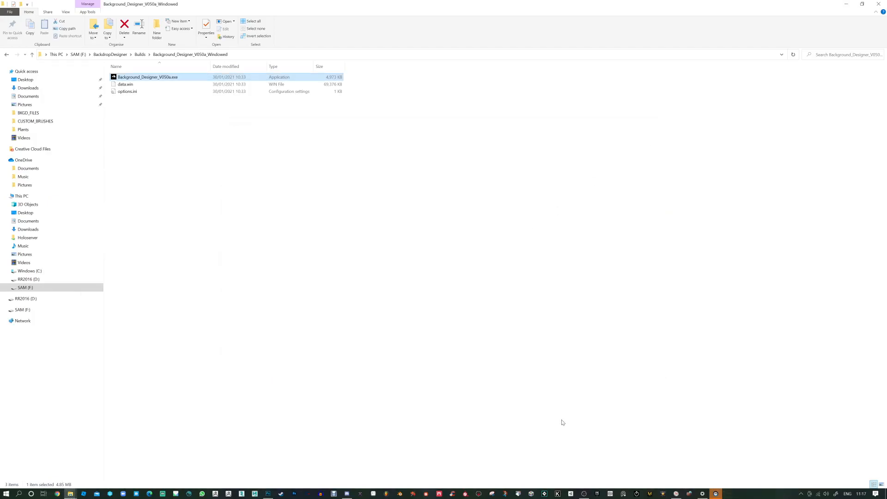
double_click(150, 79)
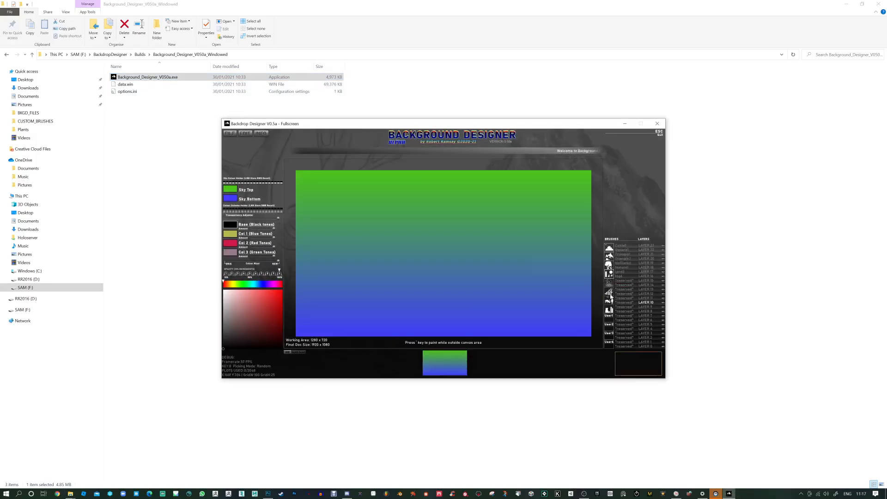
left_click(609, 322)
left_click(624, 284)
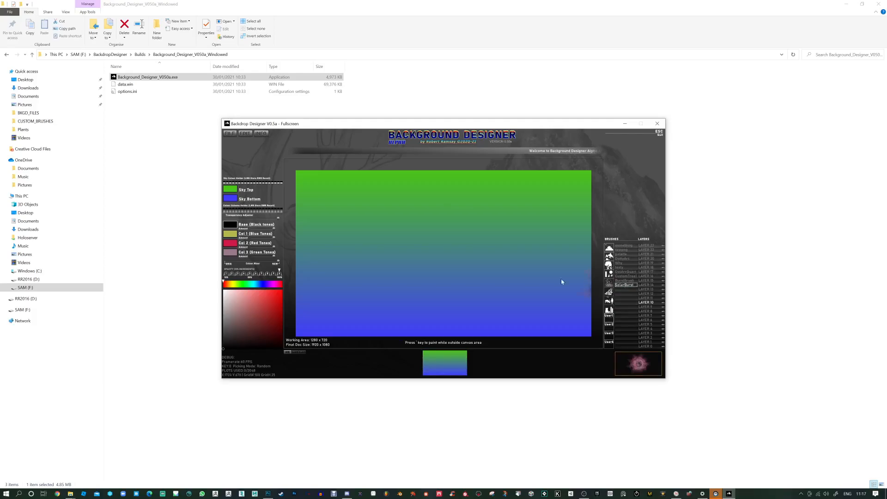
Randomise the SolarBurst brush colours and enlarge the brush scale to 1.40.
key("9")
scroll(427, 250, "up", 3)
key("9")
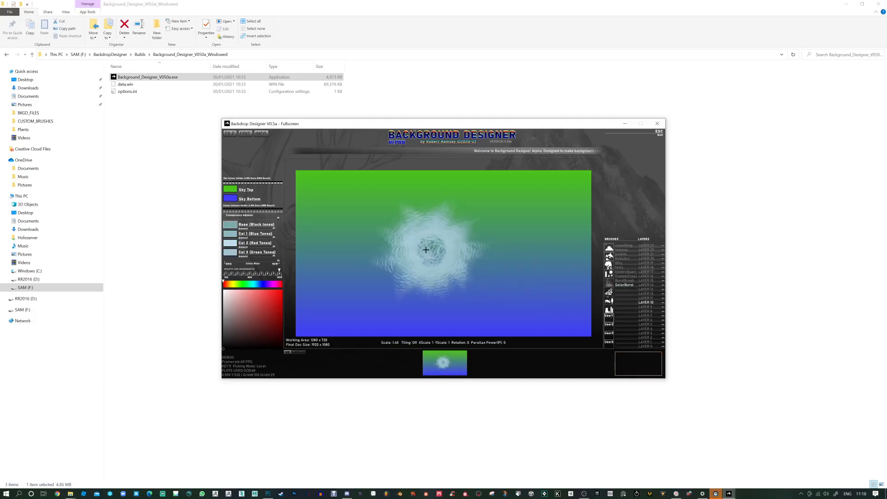
Set the Base (Black Tones) brush colour to yellow and Col 2 (Red Tones) to orange.
mouse_move(225, 227)
left_click(232, 283)
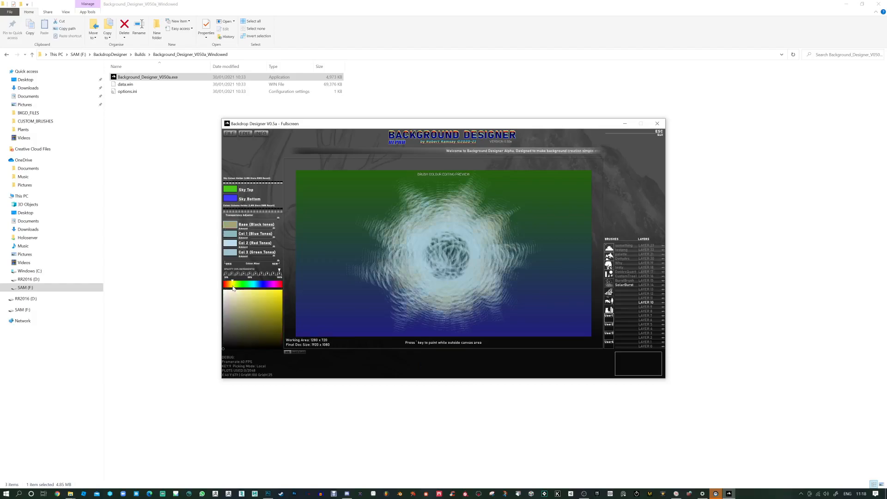
left_click(268, 302)
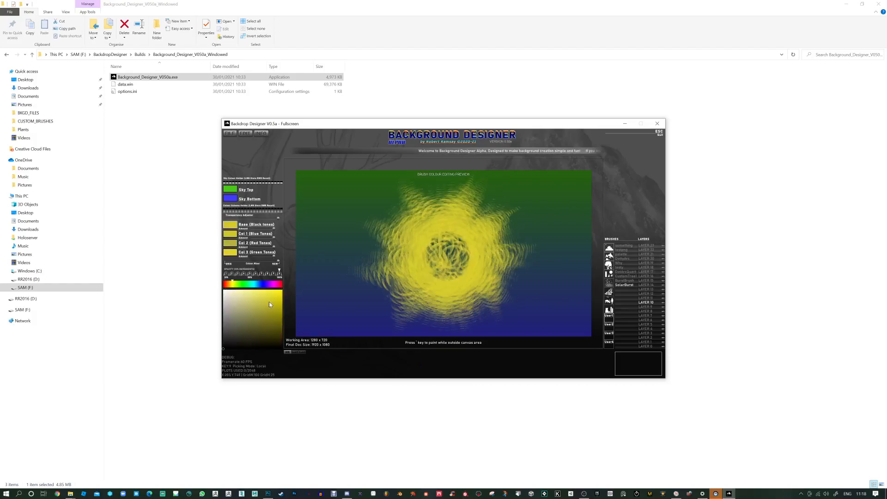
left_click(226, 284)
left_click(265, 301)
Set the Col 3 (Green Tones) brush colour to bright, fully saturated yellow.
left_click(235, 254)
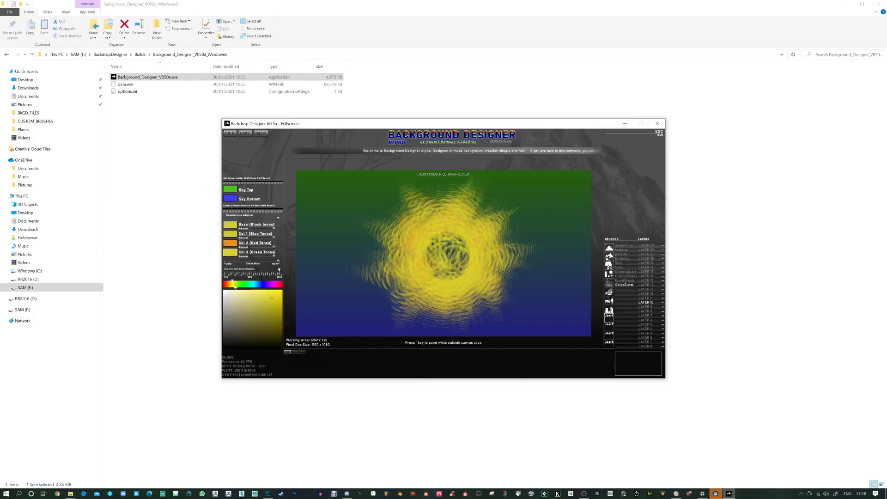
left_click(225, 284)
left_click(271, 295)
left_click(238, 291)
left_click_drag(230, 284, 233, 284)
left_click(281, 292)
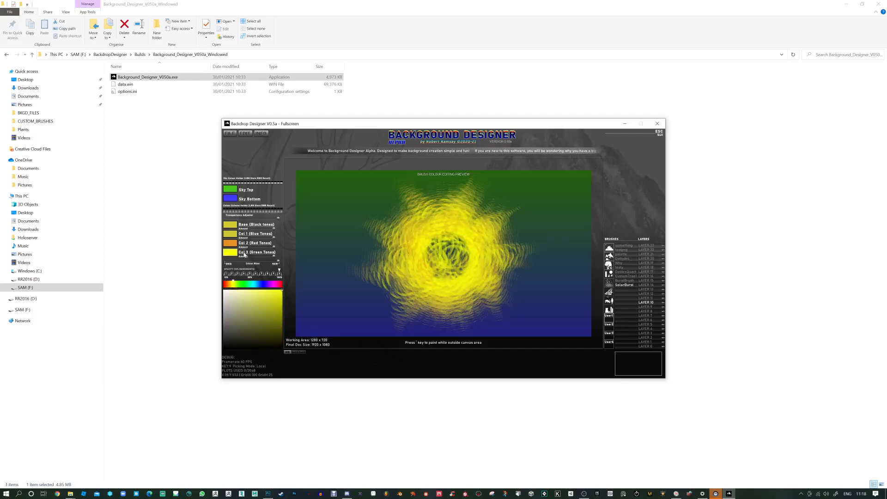
Set the Col 1 (Blue Tones) brush colour to orange and Base (Black Tones) to deep red.
left_click(230, 242)
left_click(229, 236)
left_click(227, 284)
left_click_drag(254, 300, 266, 303)
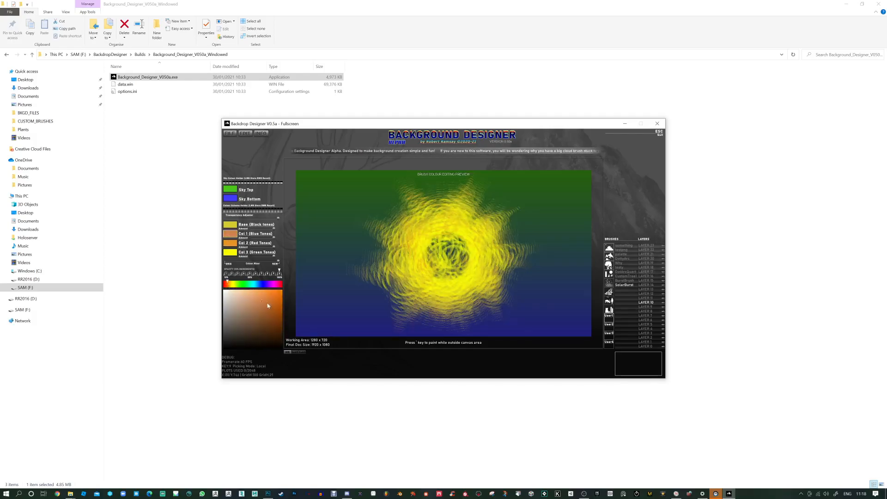
left_click(241, 244)
left_click_drag(236, 284, 224, 284)
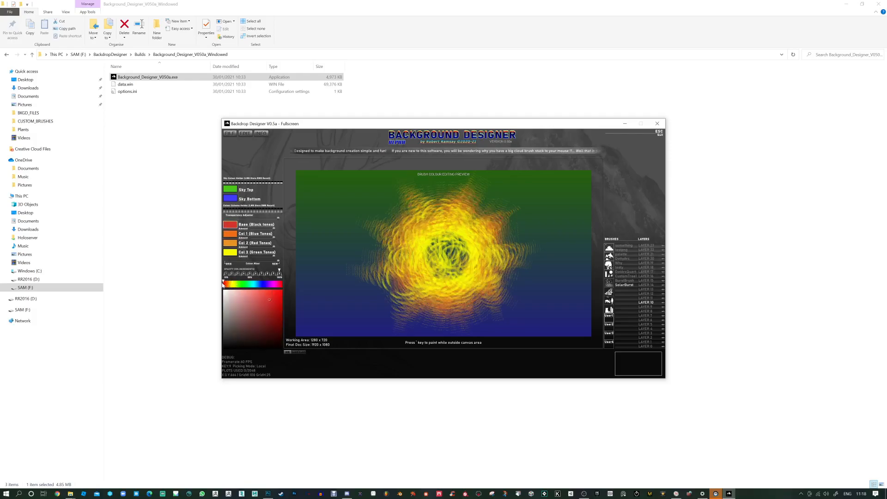
mouse_move(270, 310)
left_mouse_down()
mouse_move(275, 328)
mouse_move(276, 309)
left_mouse_up()
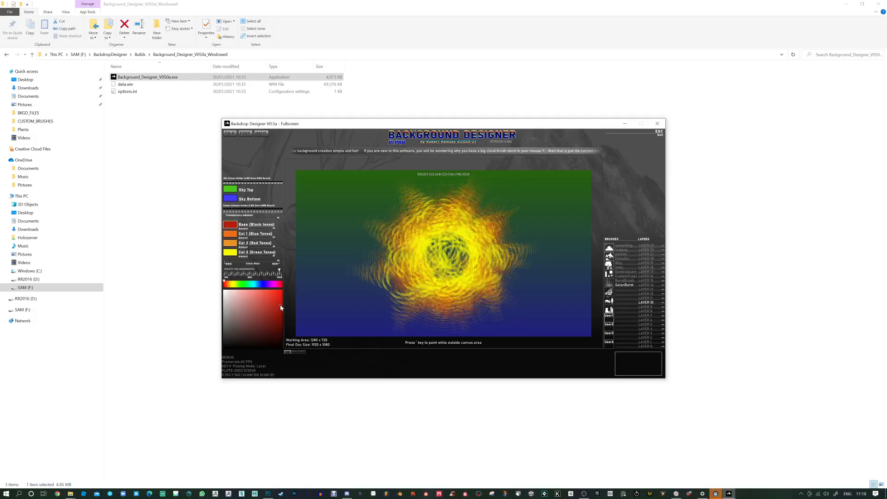
Reduce the colour amounts of the brush tones and lower the Transparency Adjuster.
mouse_move(272, 257)
left_mouse_down()
mouse_move(253, 248)
mouse_move(266, 249)
left_mouse_up()
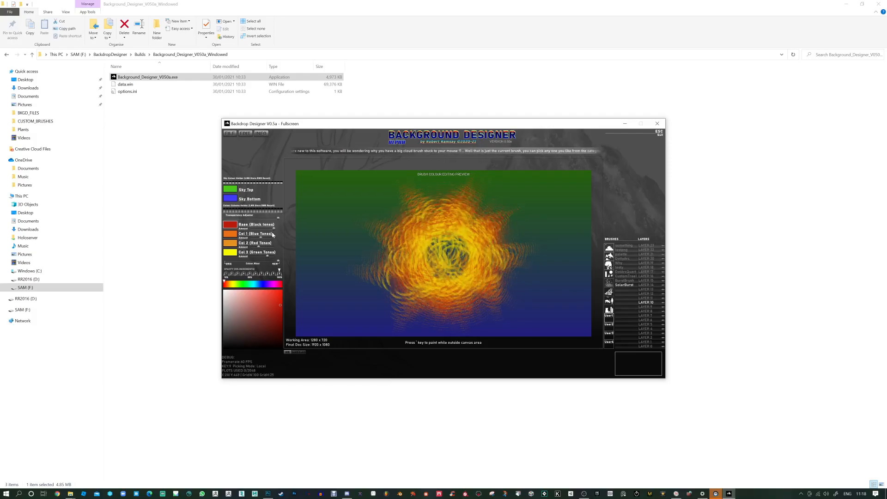
mouse_move(276, 220)
left_mouse_down()
mouse_move(226, 215)
mouse_move(266, 235)
left_mouse_up()
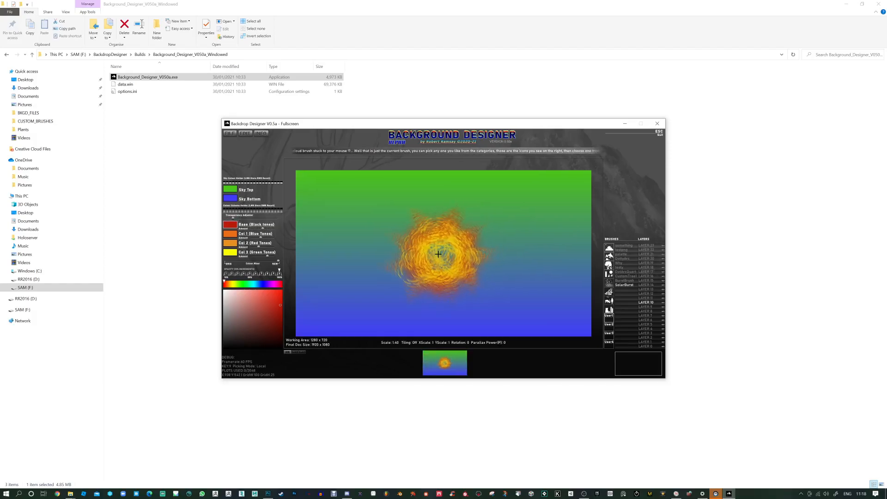
Set the brush opacity to 20%, try faint rotated SolarBurst stamps in the middle of the canvas and remove them.
key("2")
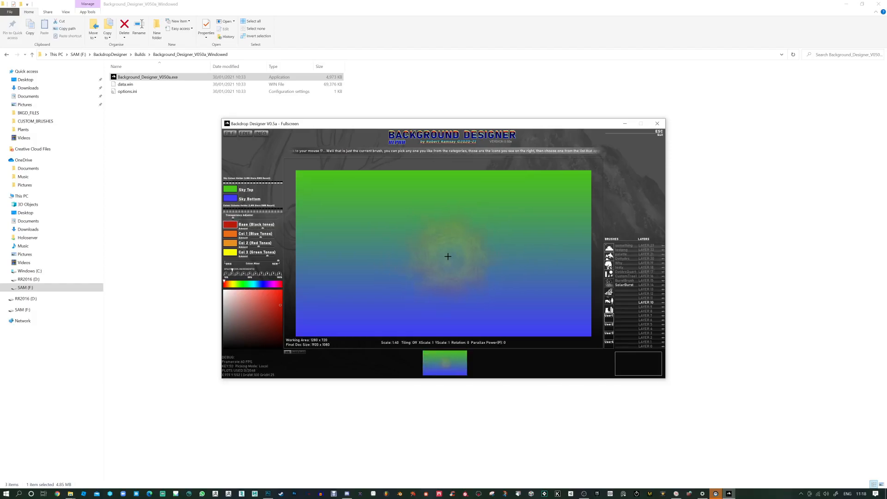
mouse_move(449, 248)
left_mouse_down()
mouse_move(480, 263)
mouse_move(438, 272)
mouse_move(426, 255)
mouse_move(422, 236)
mouse_move(449, 223)
mouse_move(274, 205)
mouse_move(409, 197)
mouse_move(338, 272)
mouse_move(378, 307)
mouse_move(472, 255)
mouse_move(476, 187)
mouse_move(518, 226)
mouse_move(552, 294)
mouse_move(550, 305)
mouse_move(321, 314)
mouse_move(566, 308)
mouse_move(596, 257)
mouse_move(480, 190)
mouse_move(413, 235)
mouse_move(567, 218)
mouse_move(415, 235)
mouse_move(437, 264)
left_mouse_up()
key("BackSpace")
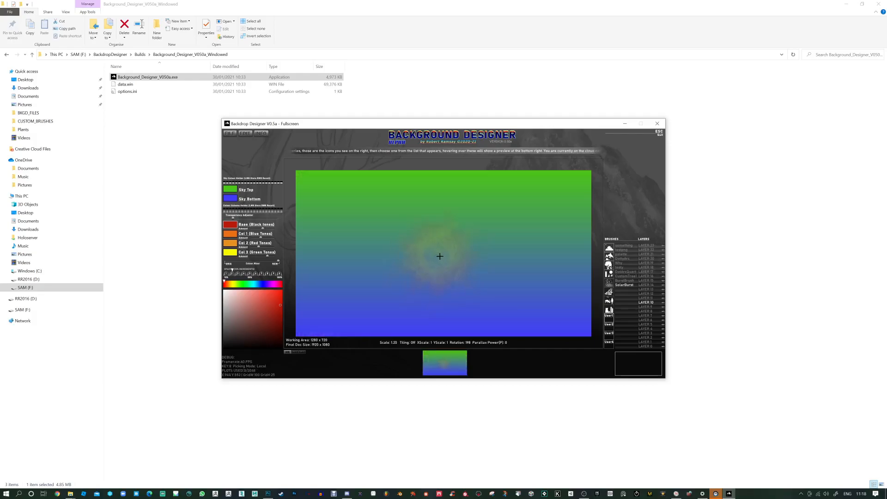
Restore the brush opacity to 100%, shrink the SolarBurst to scale 0.35 and stamp a tight cluster of five bursts below the canvas centre.
key("0")
scroll(437, 259, "down", 9)
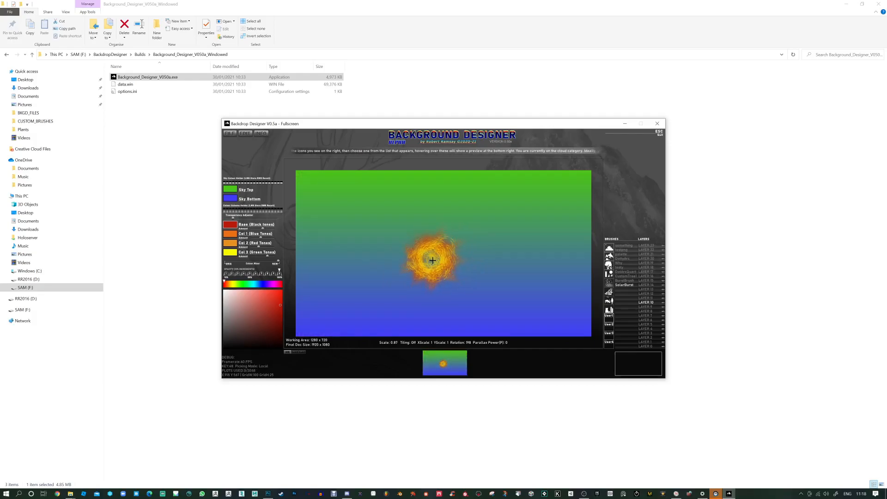
scroll(431, 265, "down", 6)
left_click(396, 285)
left_click(410, 291)
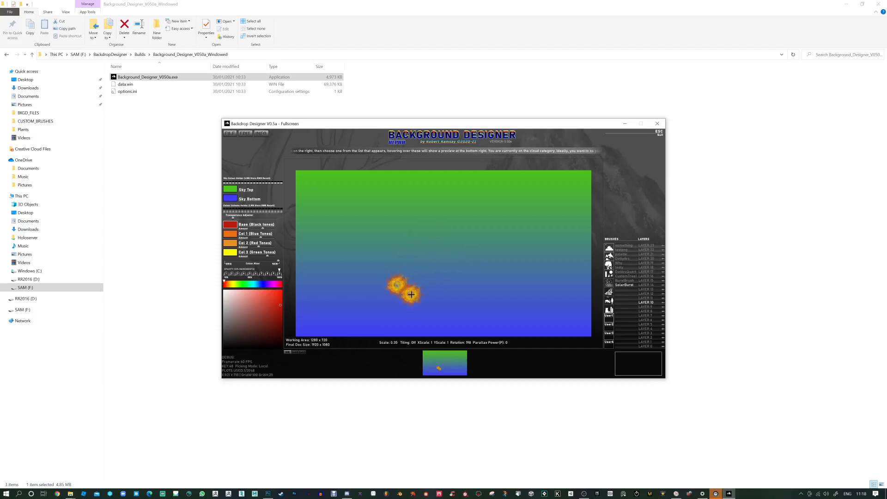
left_click(414, 274)
left_click(428, 285)
left_click(423, 302)
Stack several small fiery SolarBurst stamps on one spot beside the cluster to build a denser burst.
left_click(475, 305)
left_click(460, 287)
left_click(461, 286)
left_click(460, 286)
left_click(460, 286)
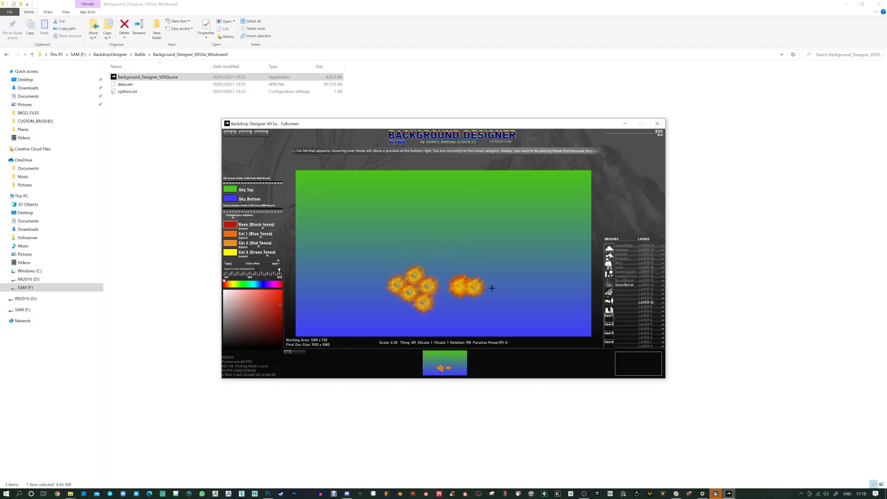
Randomise the brush colours between stamps and place grey-blue, green and pale SolarBursts to the right of the fiery bursts.
key("Tab")
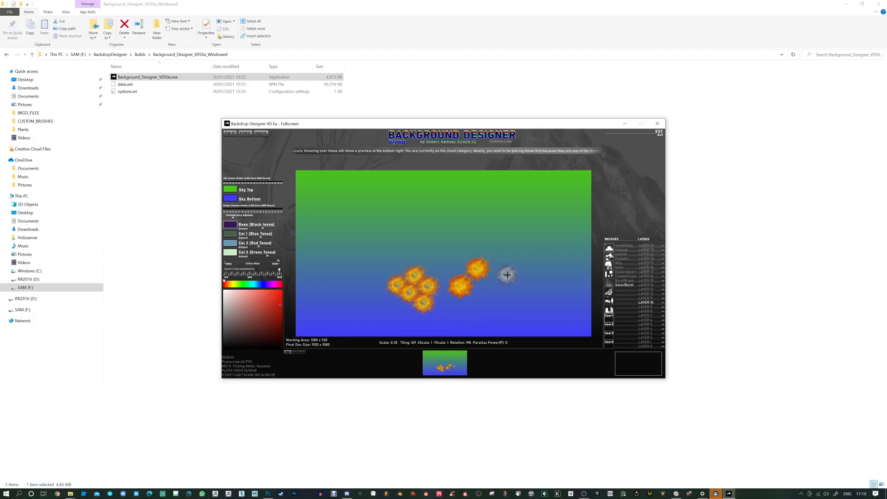
left_click(507, 275)
left_click(507, 275)
key("Tab")
key("Tab")
left_click(491, 296)
left_click(490, 296)
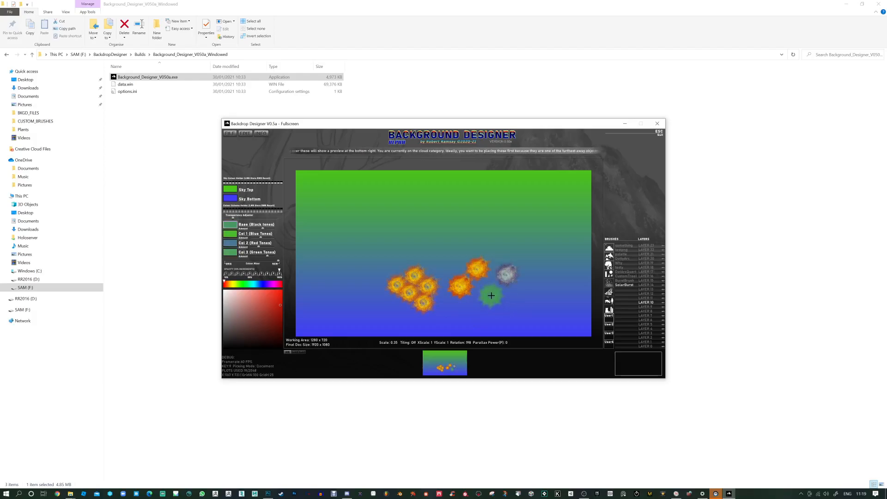
key("Tab")
left_click(521, 295)
left_click(521, 296)
key("Tab")
key("Tab")
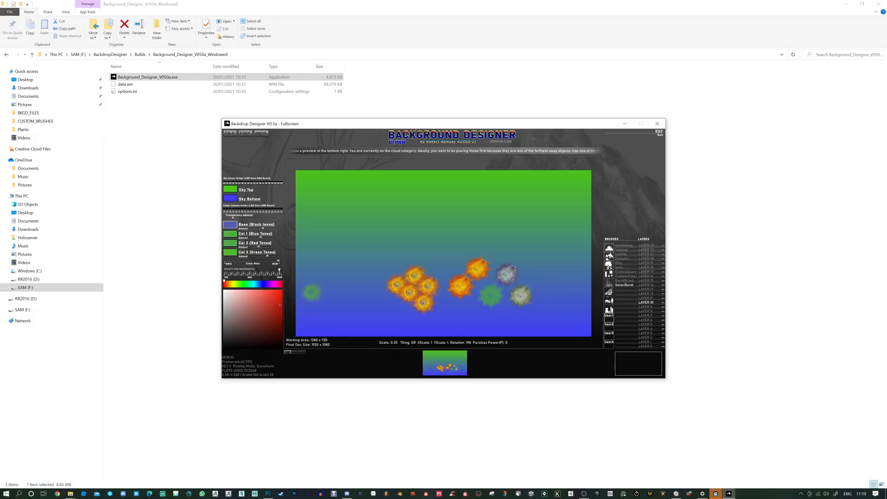
Stamp small SolarBursts across the middle of the canvas above the fiery cluster, randomising the brush colours between placements.
key("Tab")
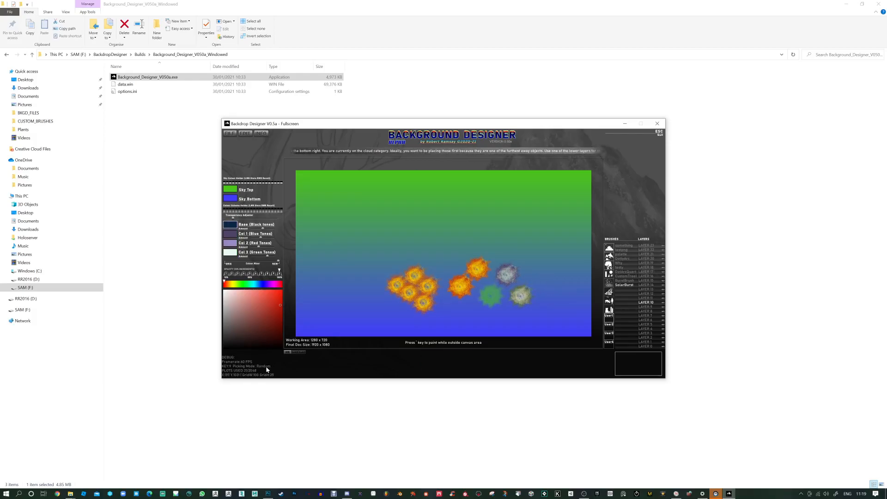
left_click(390, 235)
left_click(389, 235)
left_click(390, 234)
key("Tab")
key("Tab")
left_click(425, 240)
key("Tab")
key("Tab")
left_click(441, 258)
key("Tab")
key("Tab")
Continue stamping randomly recoloured small SolarBursts on the canvas area left of the fiery cluster.
left_click(379, 259)
key("Tab")
key("Tab")
key("Tab")
left_click(347, 287)
key("Tab")
key("Tab")
left_click(376, 297)
left_click(376, 297)
left_click(376, 296)
key("Tab")
key("Tab")
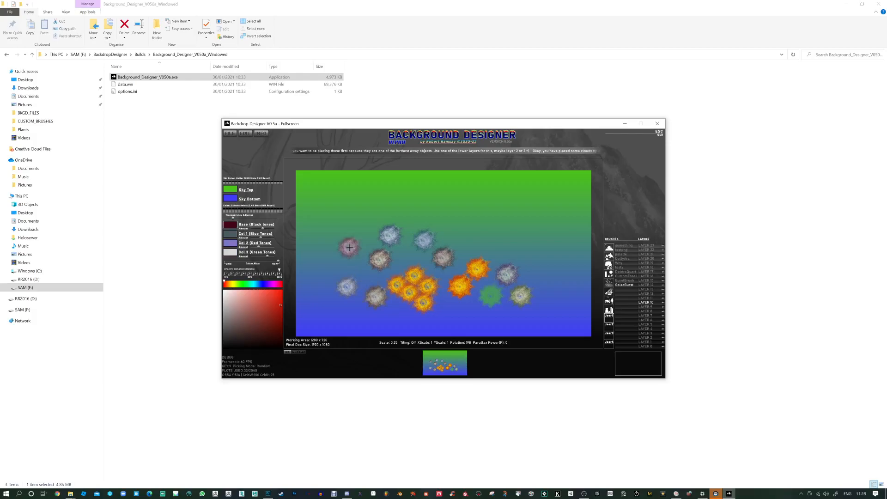
Clear all stamps from the canvas, set Base (Black Tones) to crimson and copy that colour to the other brush tones.
key("BackSpace")
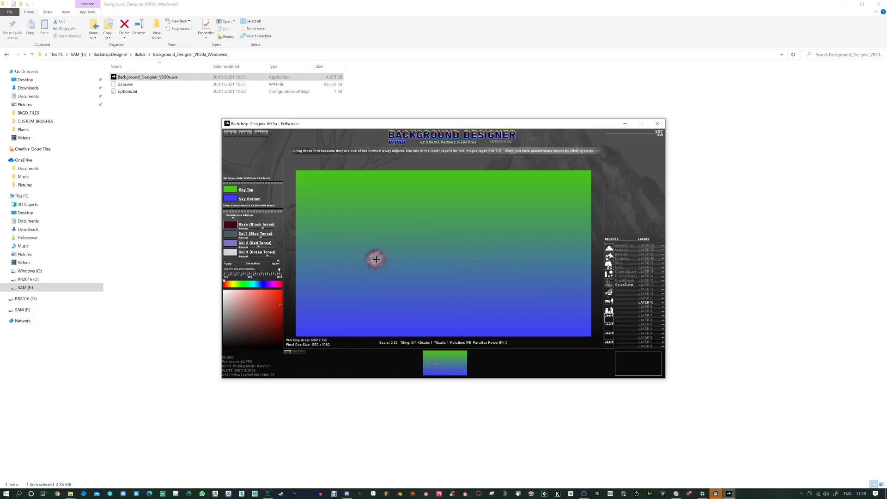
left_click(228, 227)
left_click(278, 301)
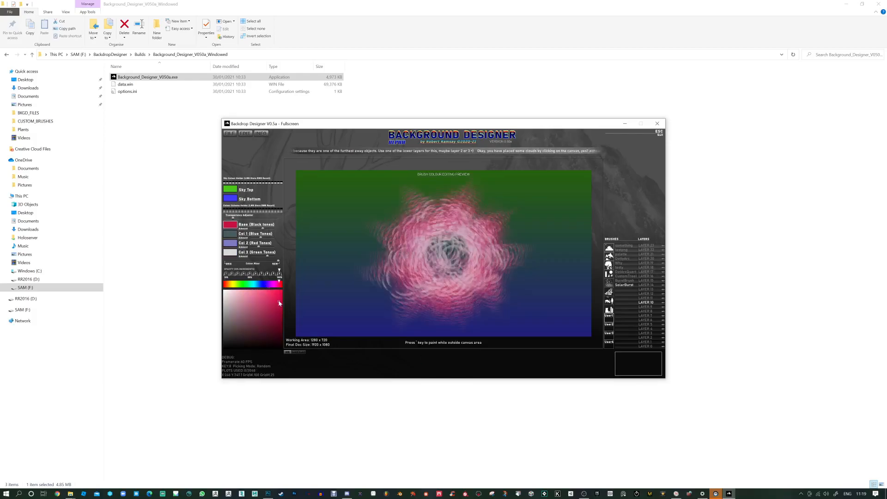
left_click(232, 226, "ctrl")
Set Col 1 (Blue Tones) to bright magenta and Col 2 (Red Tones) to purplish magenta.
left_click(232, 236)
left_click(274, 286)
left_click(230, 244)
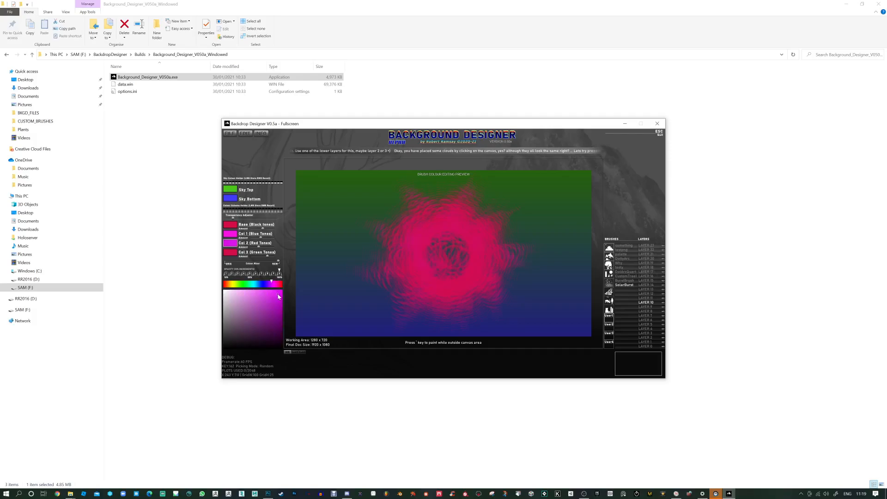
Set Col 3 (Green Tones) to saturated hot pink and Base (Black Tones) to dark crimson.
left_click(233, 253)
left_click(253, 284)
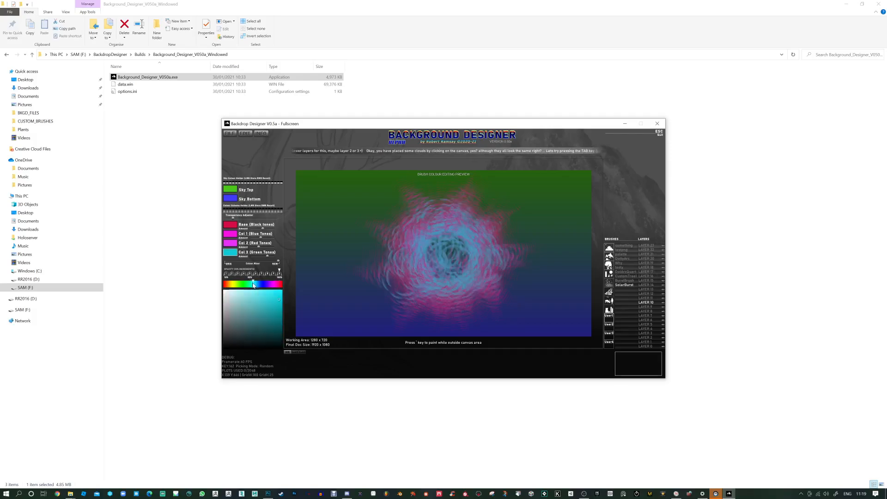
mouse_move(252, 284)
left_mouse_down()
mouse_move(238, 284)
mouse_move(278, 283)
left_mouse_up()
left_click(280, 292)
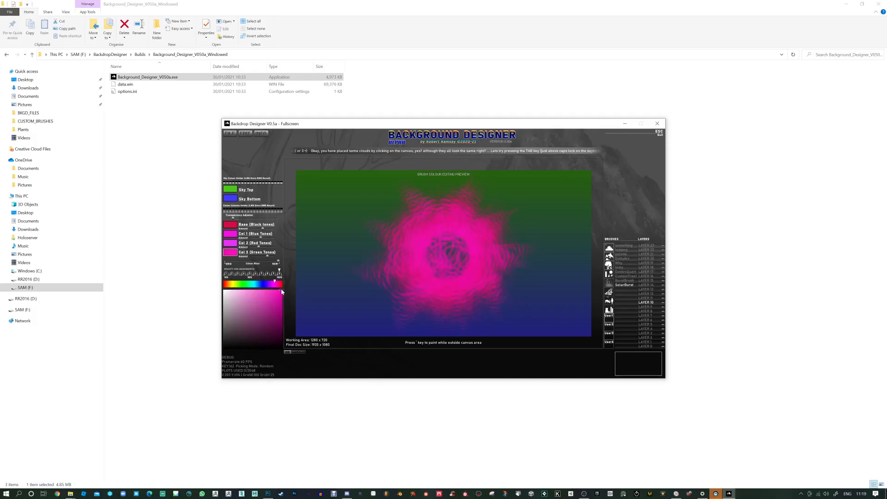
left_click(233, 226)
left_click(278, 328)
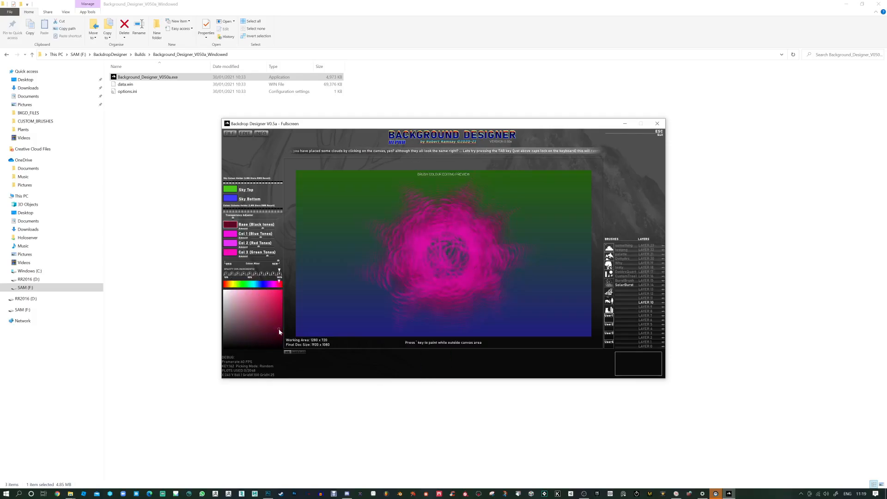
Randomise the sky gradient, hide the sky and place a pink SolarBurst at scale 1.00 in the canvas's upper left.
key("space")
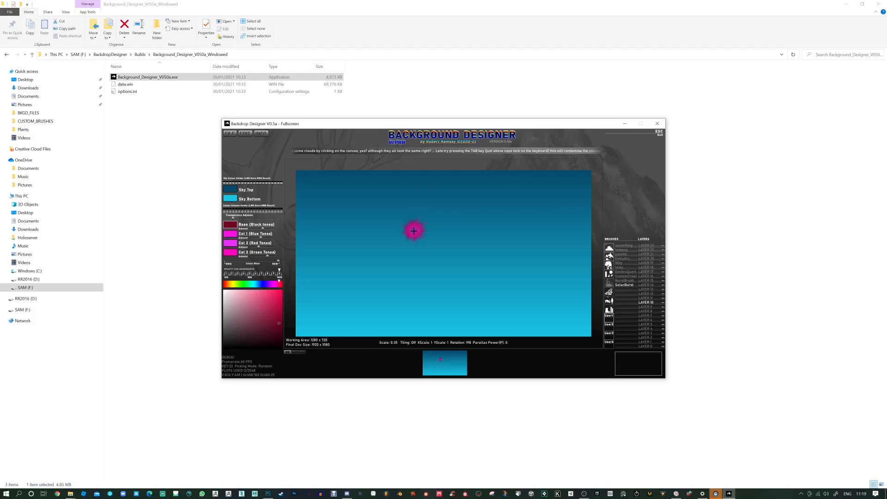
key("h")
scroll(402, 228, "up", 10)
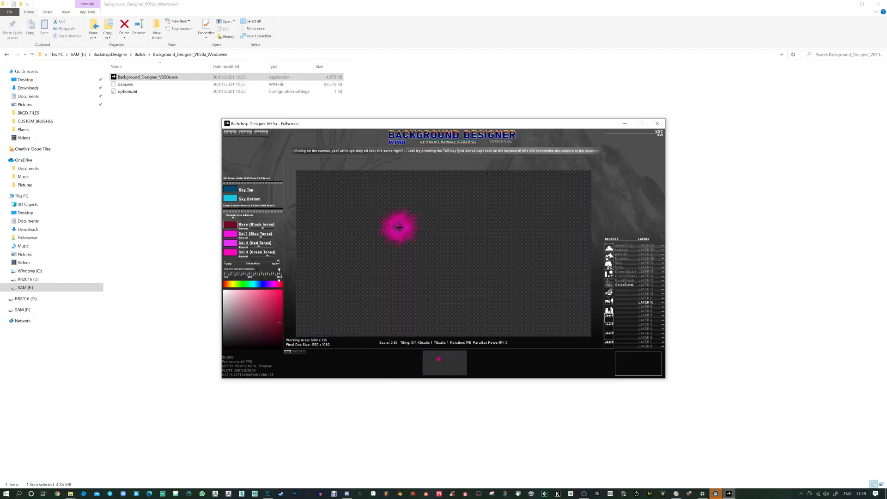
scroll(360, 213, "up", 3)
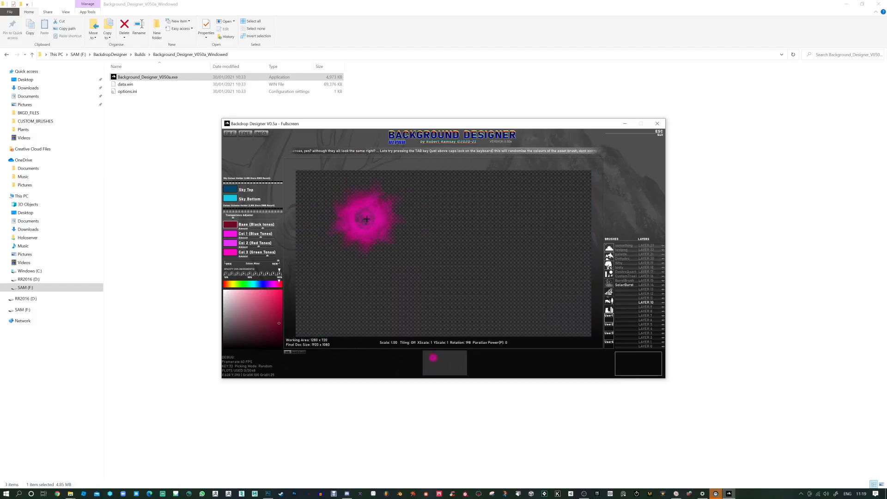
Switch to the circle shape brush, scale it to about 0.60 over the pink burst's centre and randomise its colours.
left_click(610, 274)
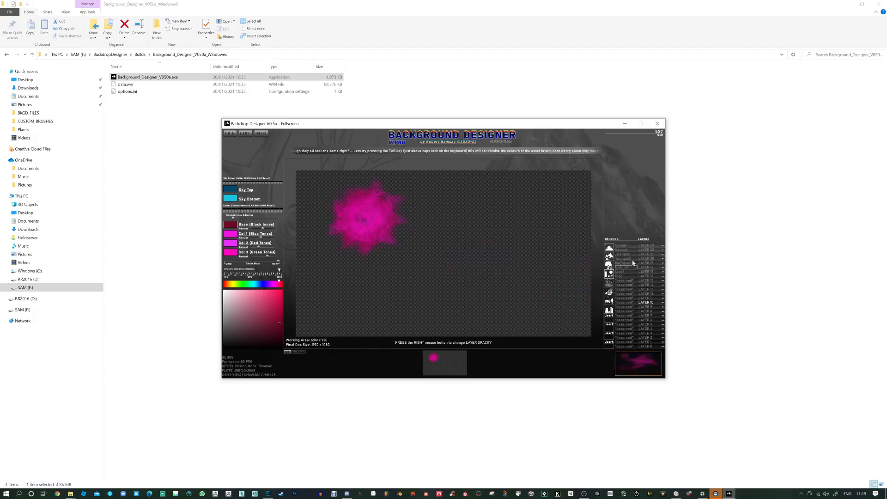
left_click(621, 246)
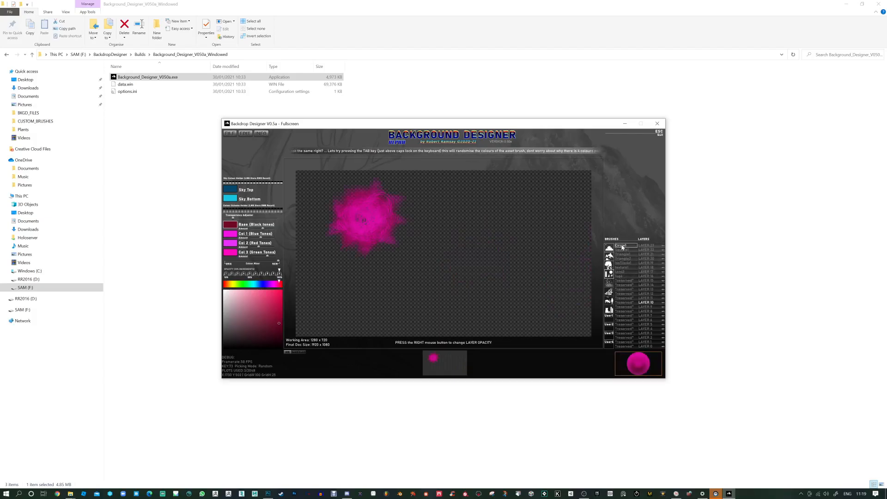
scroll(356, 217, "down", 5)
key("Tab")
key("Tab")
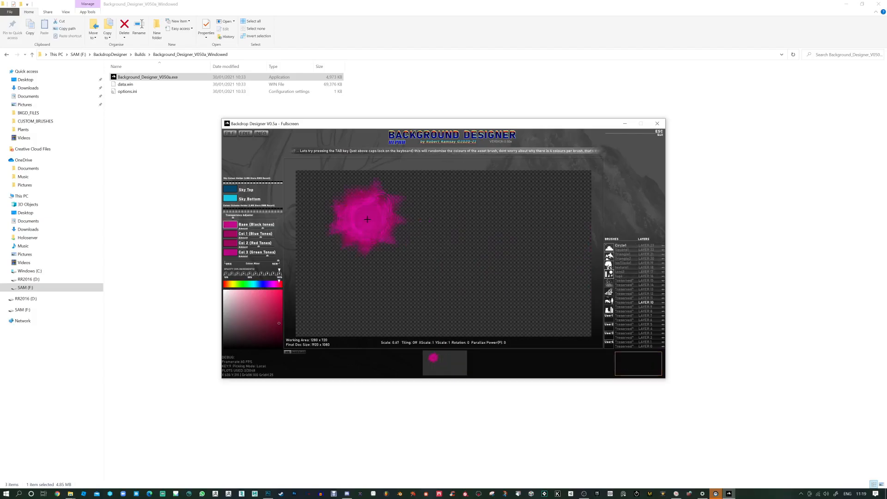
key("Tab")
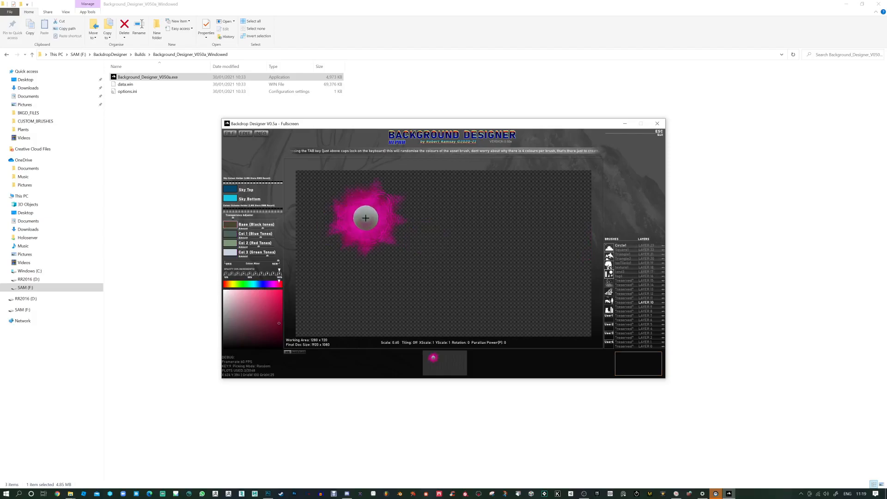
Recolour the circle brush's tones with golden yellow shades and stamp it as the centre of the pink burst.
left_click(231, 284)
key("Tab")
key("Tab")
key("Tab")
left_click(266, 305)
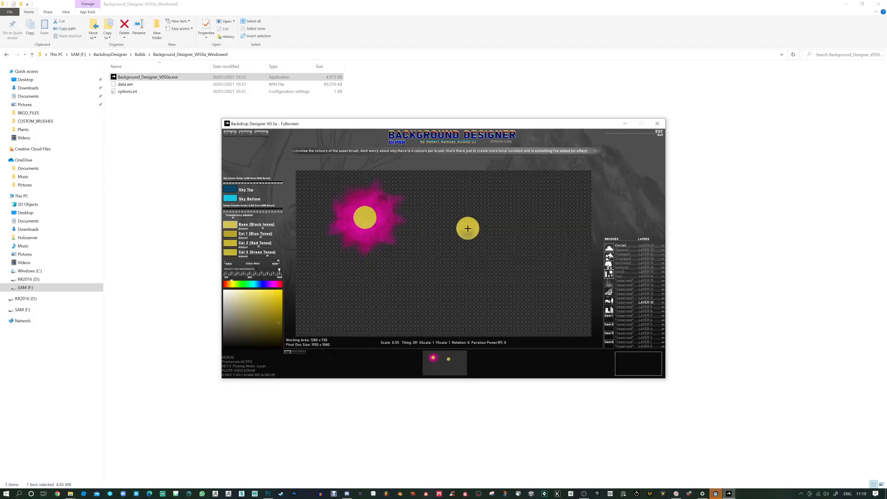
Try the yellow circle beside the flower and undo all the stamps to empty the canvas.
left_click(452, 220)
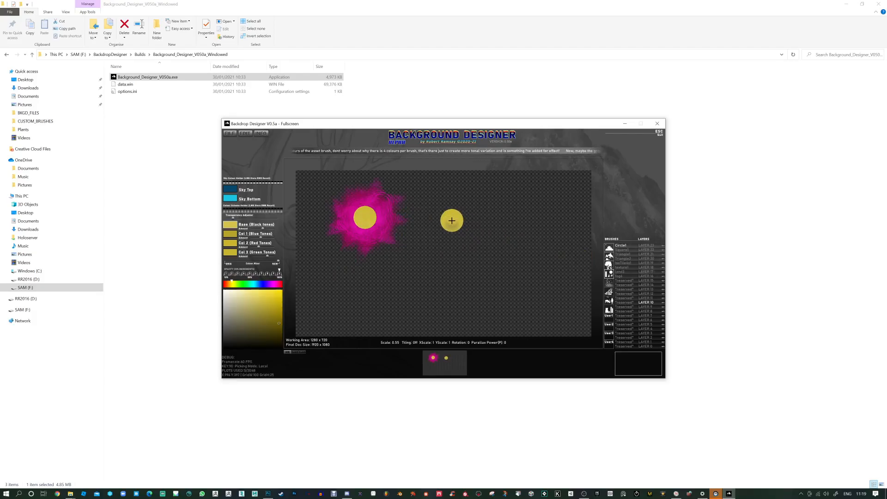
key("ctrl+z")
key("ctrl+z")
key("ctrl+z")
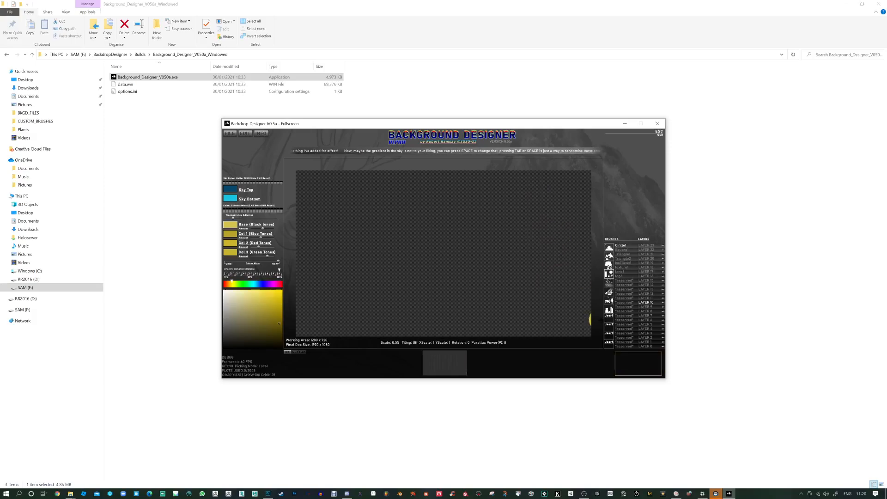
Start loading a PNG into the empty custom brush slot below SolarBurst and look through the 2020 and RR2016 (D:) folders.
left_click(609, 317)
left_click(621, 290)
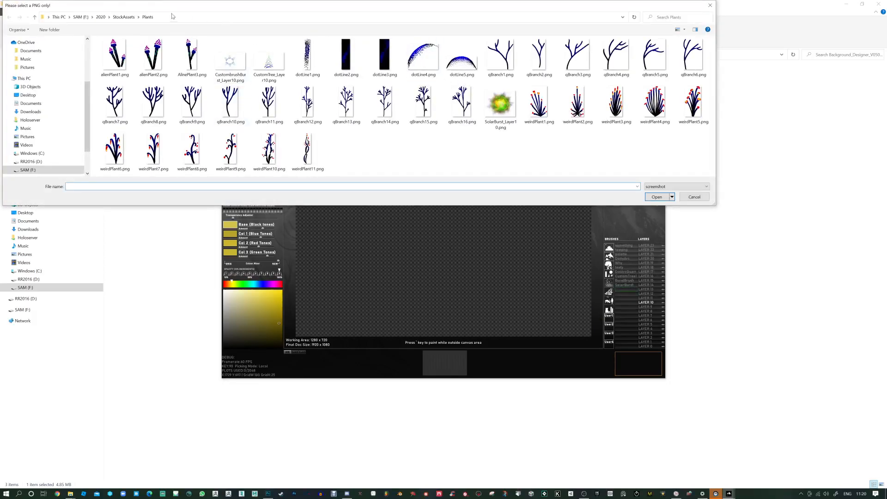
left_click(119, 17)
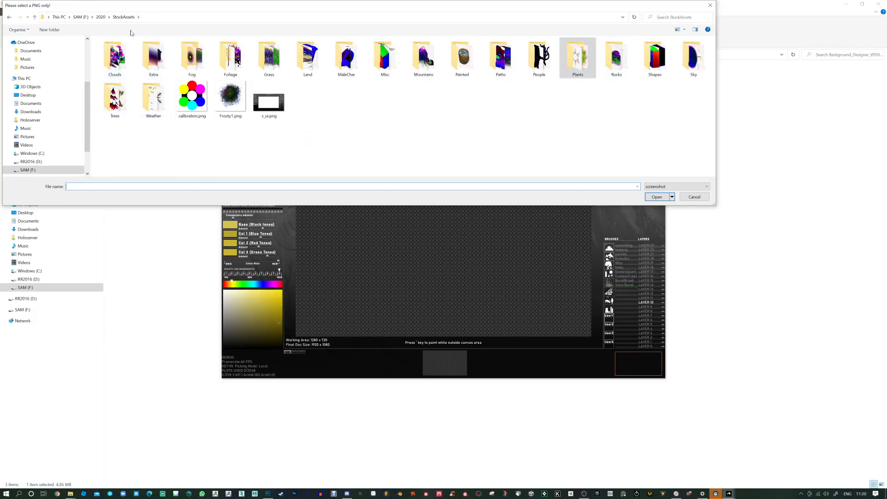
left_click(104, 18)
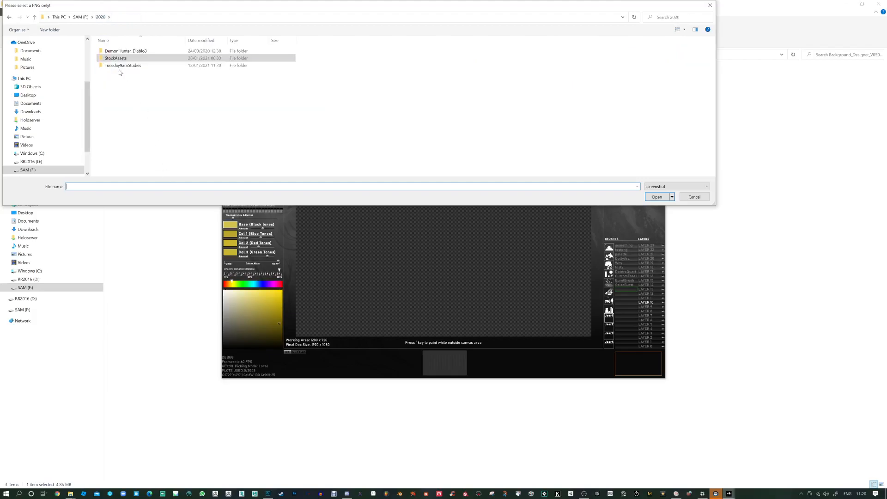
left_click(66, 163)
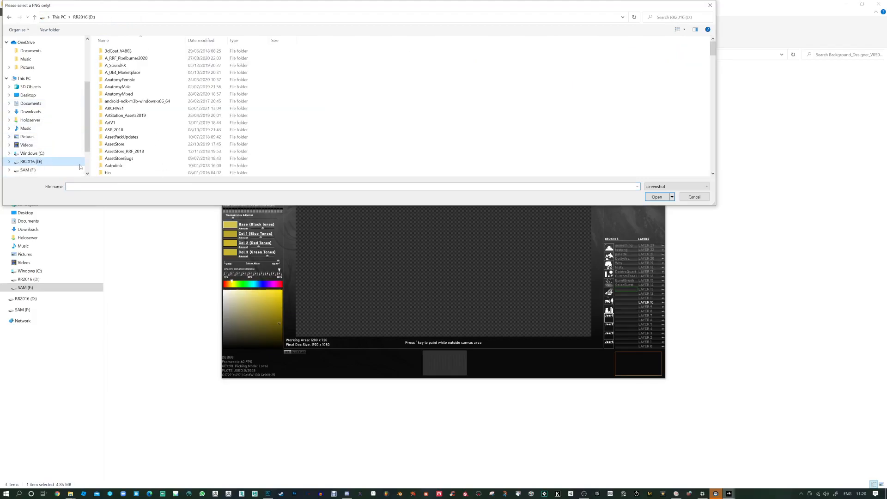
scroll(125, 163, "down", 6)
scroll(126, 161, "down", 4)
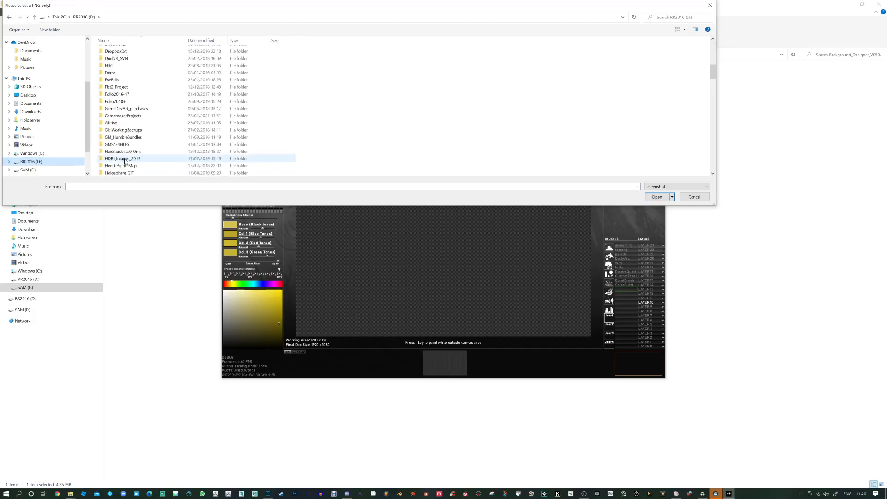
Load Layer 69.png from BitPaint > IMAGES > GHIBLI > AutumnLeaves on SAM (F:) and name the new custom brush Leaf.
left_click(26, 170)
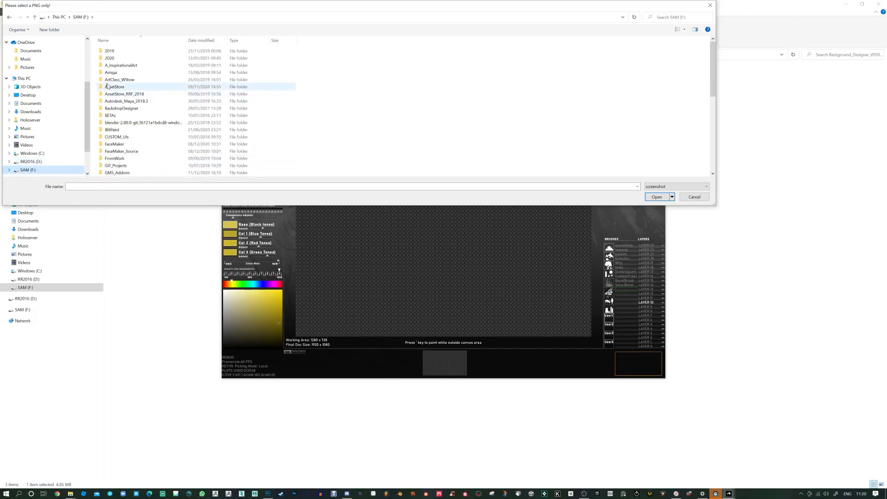
double_click(127, 132)
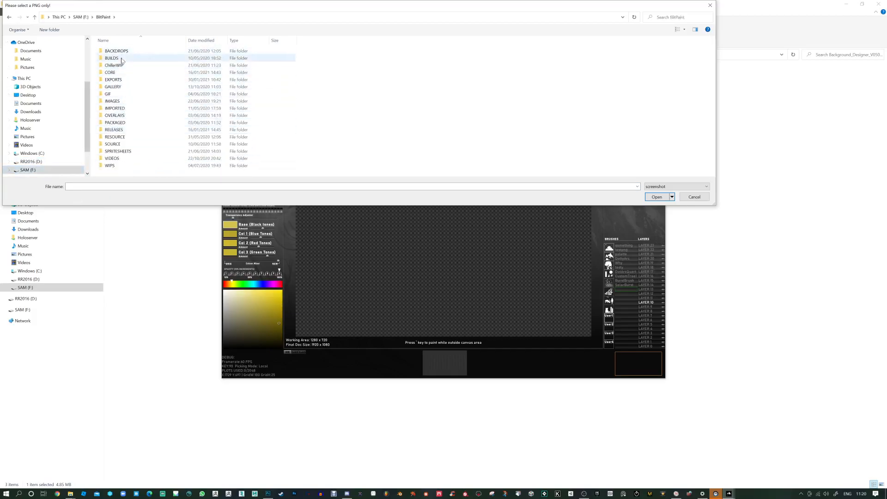
double_click(115, 101)
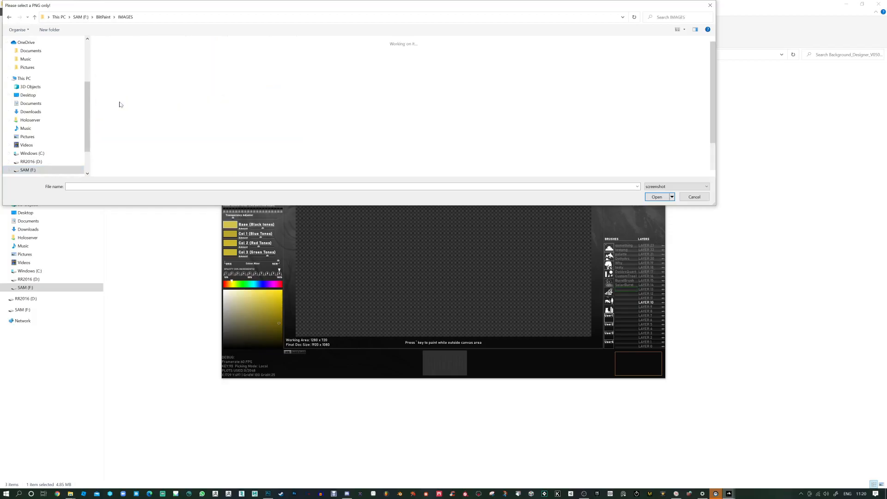
double_click(132, 54)
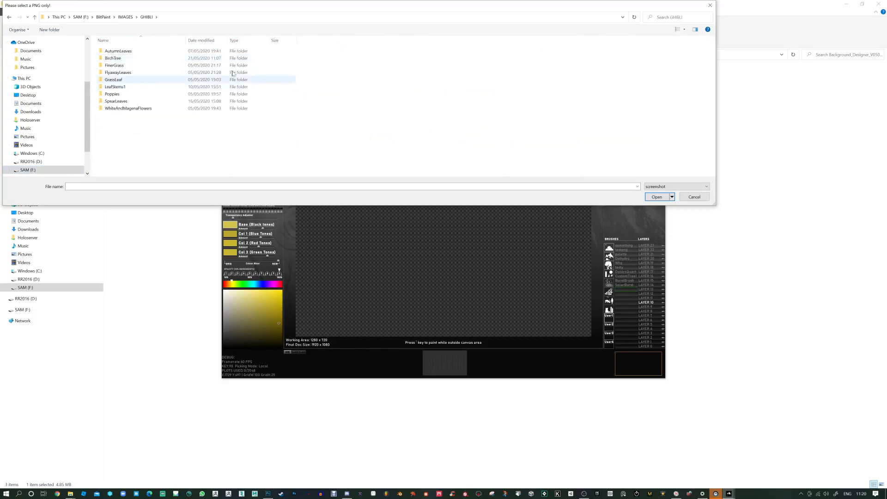
left_click(119, 54)
double_click(119, 53)
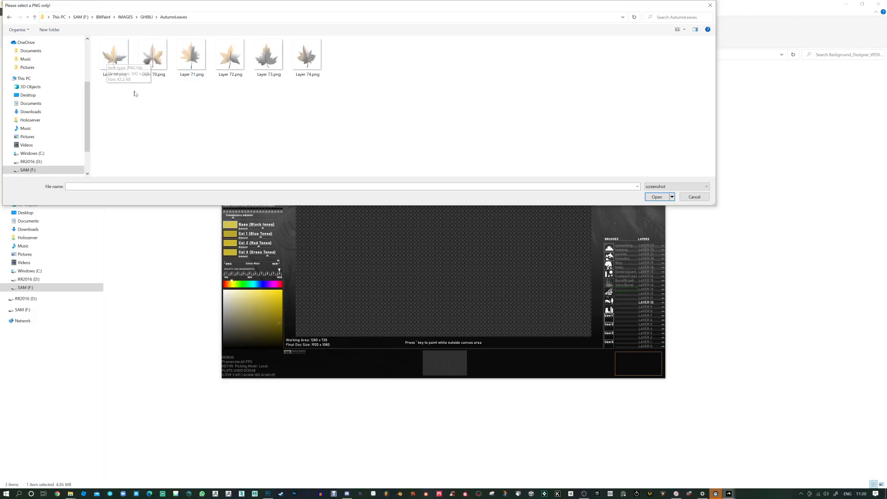
left_click(112, 63)
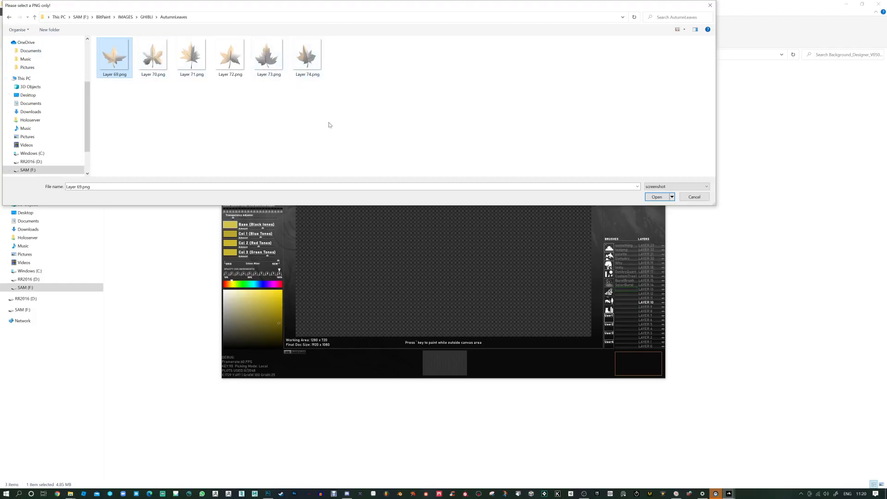
left_click(656, 197)
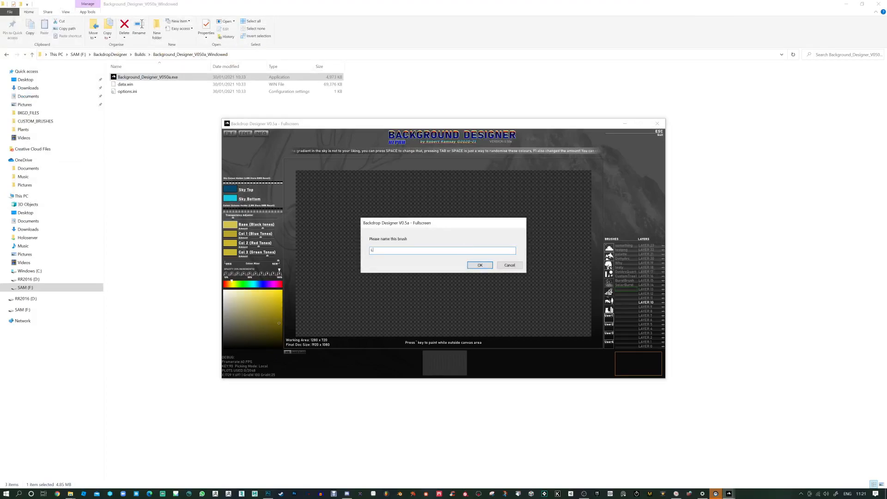
left_click(480, 266)
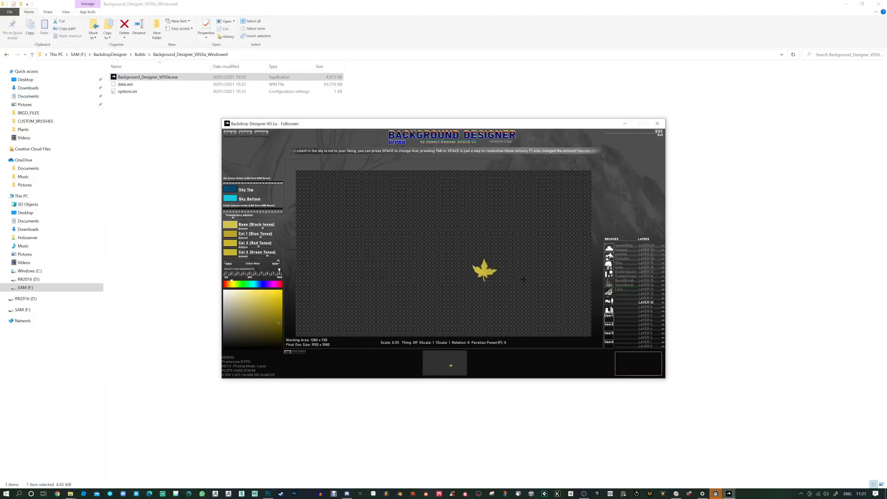
Enlarge the leaf brush and randomise its colours several times, using the Random picking mode.
key("Tab")
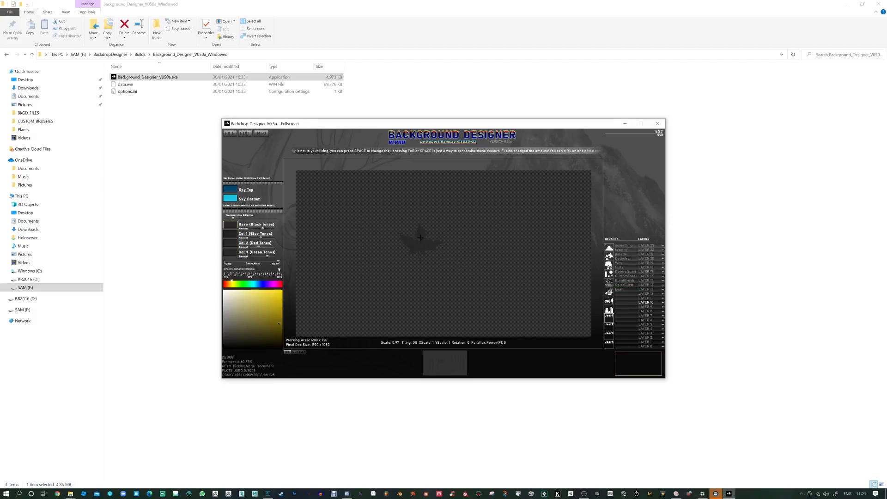
key("Tab")
scroll(428, 237, "up", 5)
key("Tab")
key("Tab")
key("space")
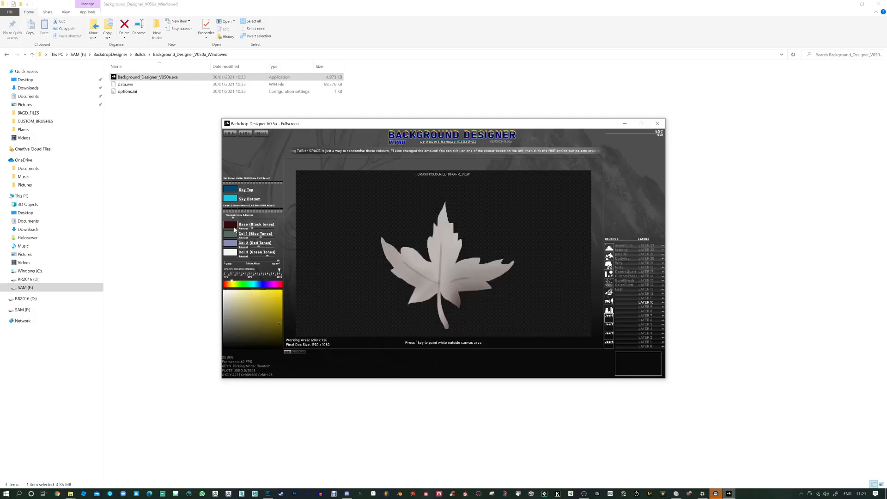
Set the leaf brush's Base tone to deep blue and Col 3 to hot pink, and raise their amounts.
left_click_drag(261, 329, 270, 333)
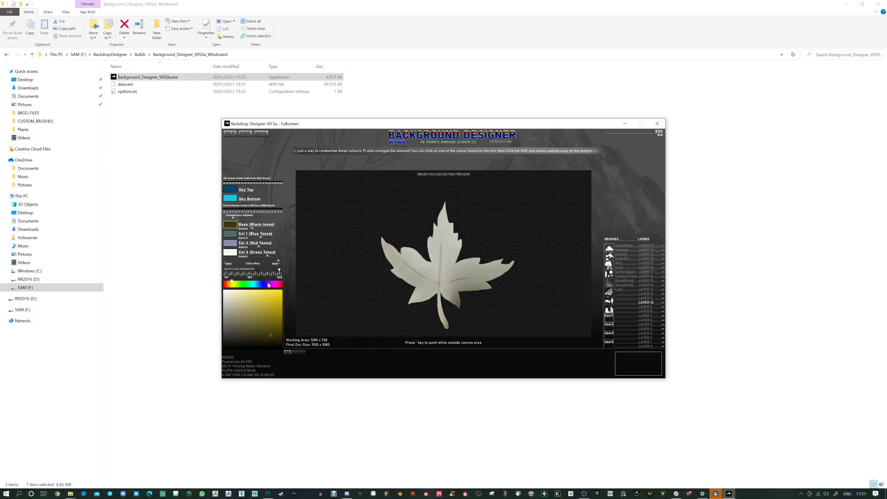
left_click(229, 253)
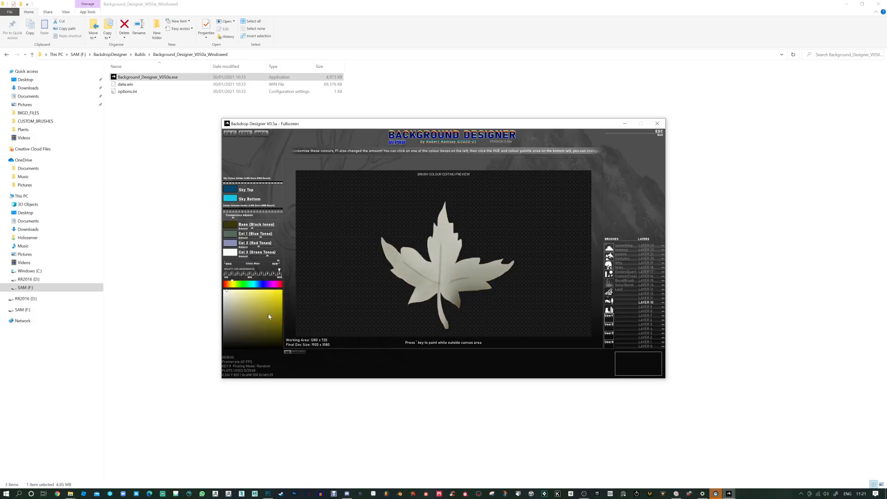
left_click_drag(270, 314, 276, 287)
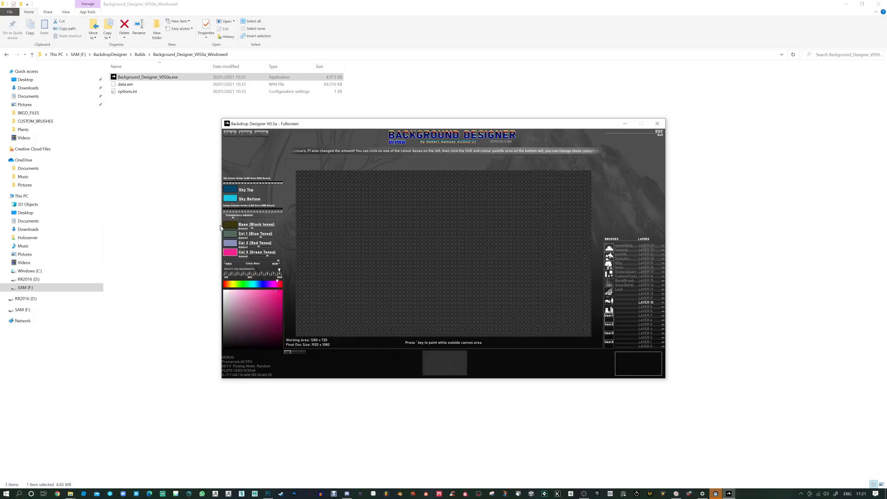
left_click(229, 224)
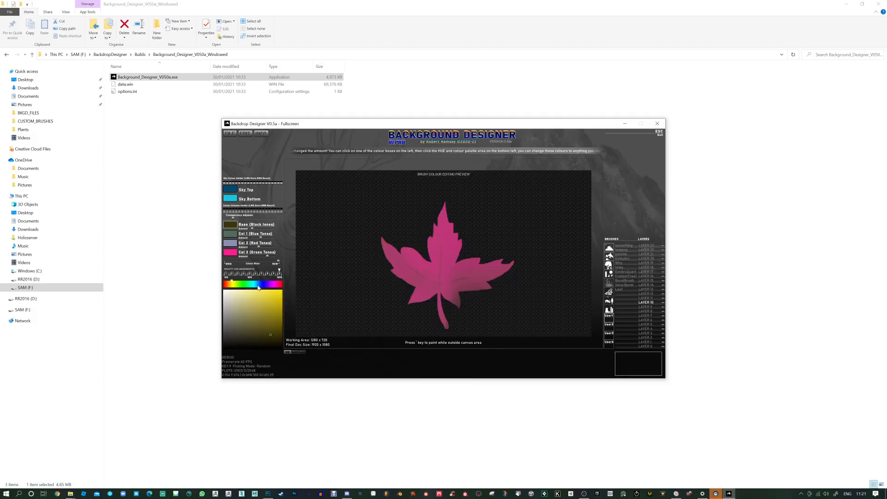
left_click(263, 286)
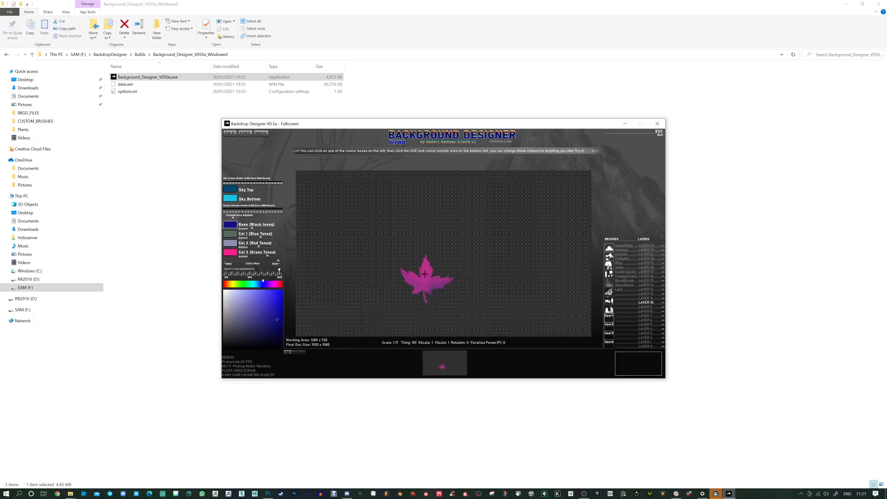
left_click(227, 254)
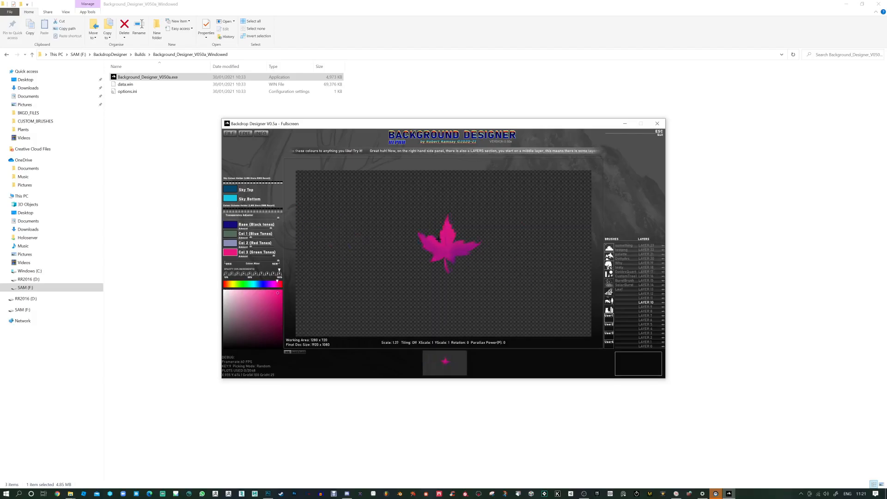
Switch the picking mode to Local and randomise the leaf brush's tones repeatedly with its scale at about 1.40.
key("Tab")
key("Tab")
key("Tab")
key("Tab")
key("Tab")
key("Tab")
key("Tab")
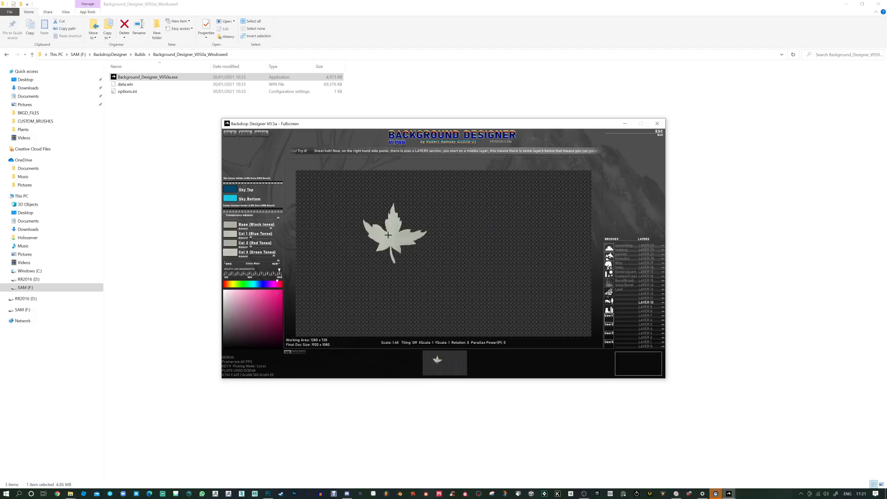
Recolour the leaf brush for autumn with an orange-brown Col 3 tone and a black Base tone.
left_click_drag(237, 285, 229, 284)
left_click_drag(270, 317, 279, 329)
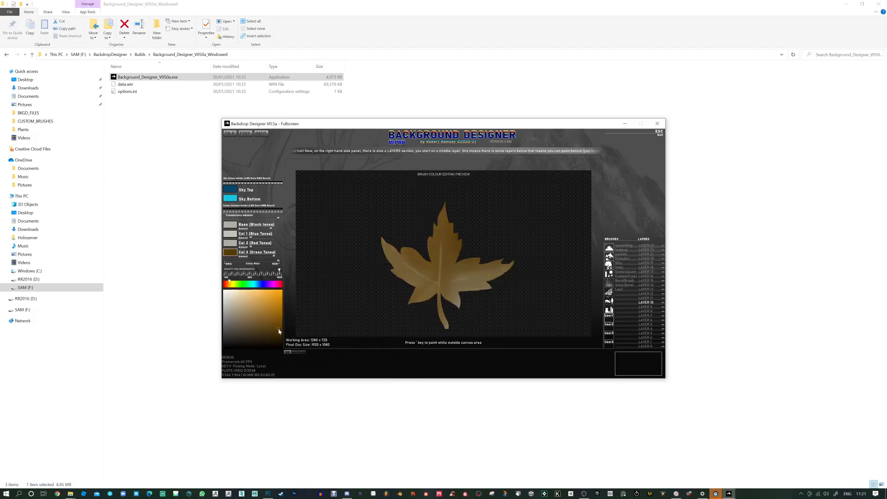
left_click(236, 227)
left_click_drag(237, 285, 229, 284)
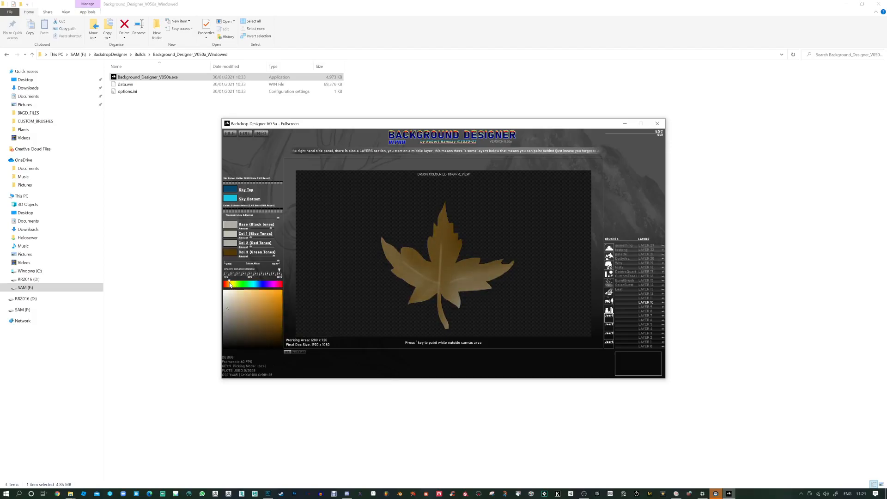
left_click(279, 341)
left_click(229, 253)
left_click_drag(262, 311, 280, 315)
left_click_drag(232, 285, 229, 288)
left_click(230, 227)
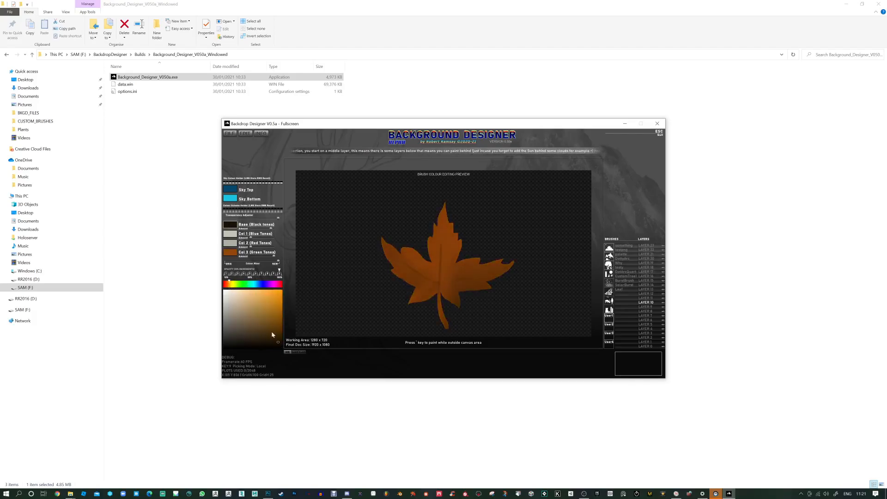
left_click(281, 348)
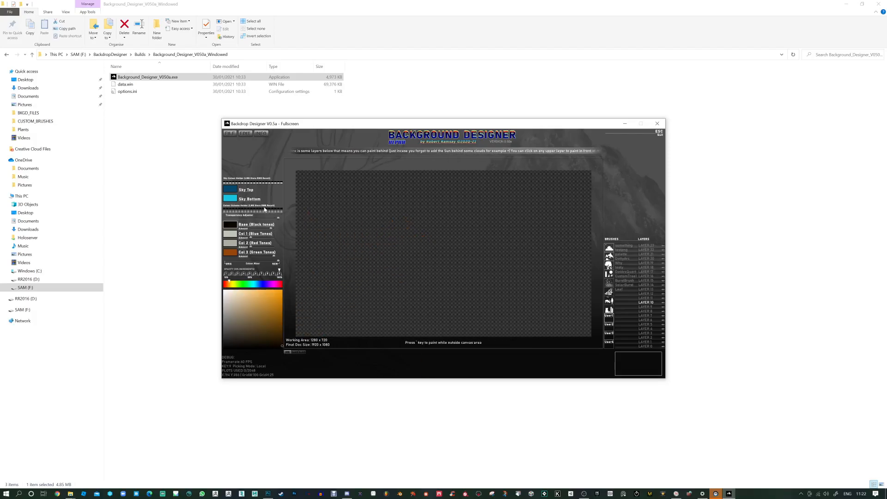
Set Sky Top to dark brown and Sky Bottom to golden orange, and show the sky gradient on the canvas.
right_click(233, 192)
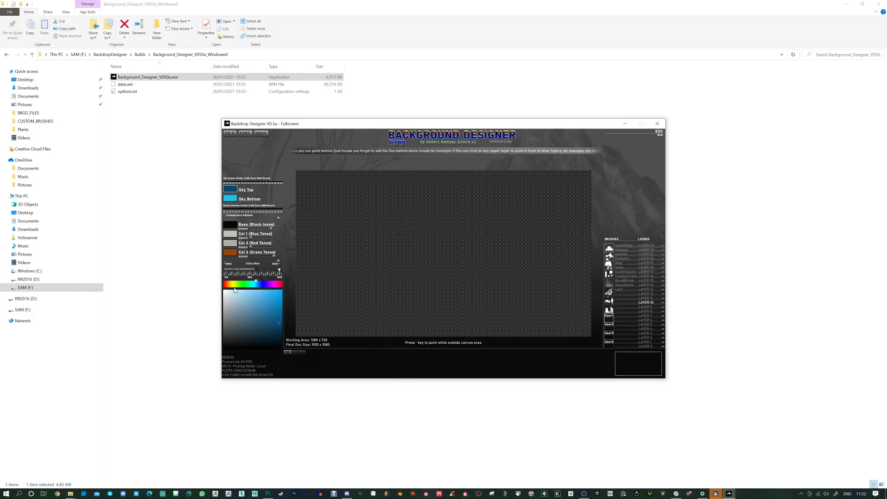
left_click_drag(231, 285, 228, 284)
left_click(280, 332)
right_click(234, 200)
left_click_drag(227, 285, 229, 284)
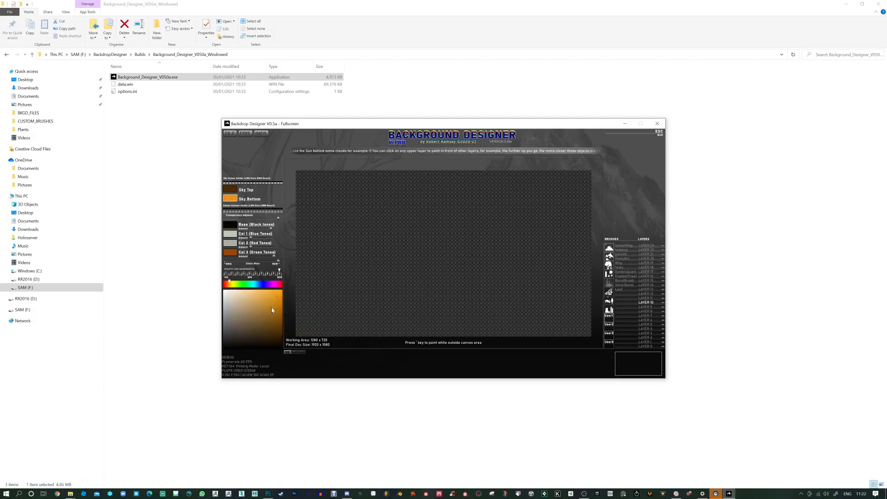
key("i")
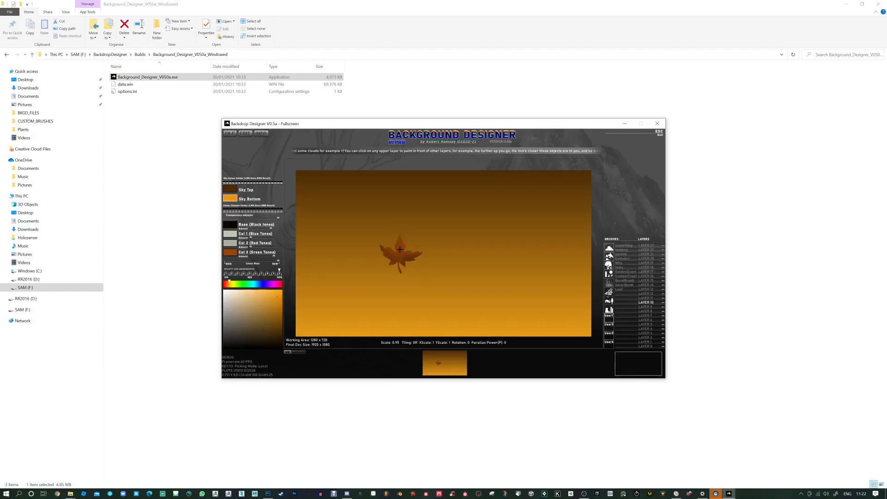
Switch the picking mode to Document and randomise the leaf brush's tones from the canvas colours.
key("Tab")
key("Tab")
key("Tab")
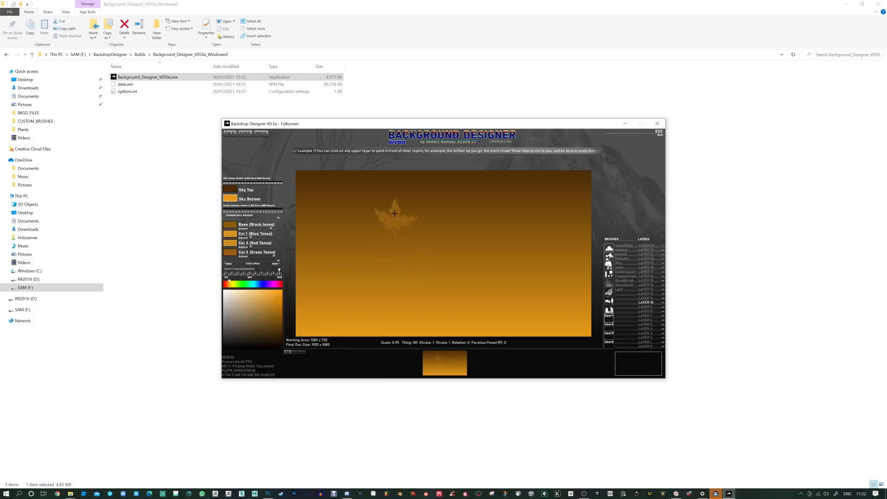
key("Tab")
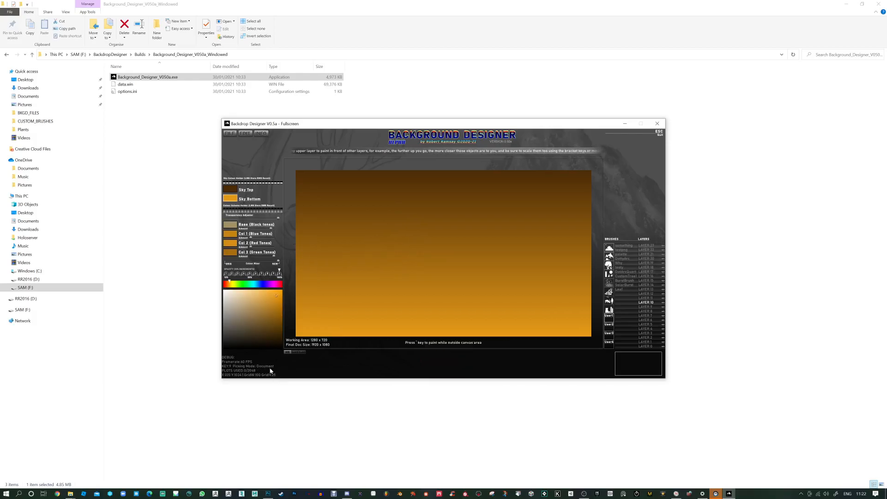
key("Tab")
key("Tab")
key("Tab")
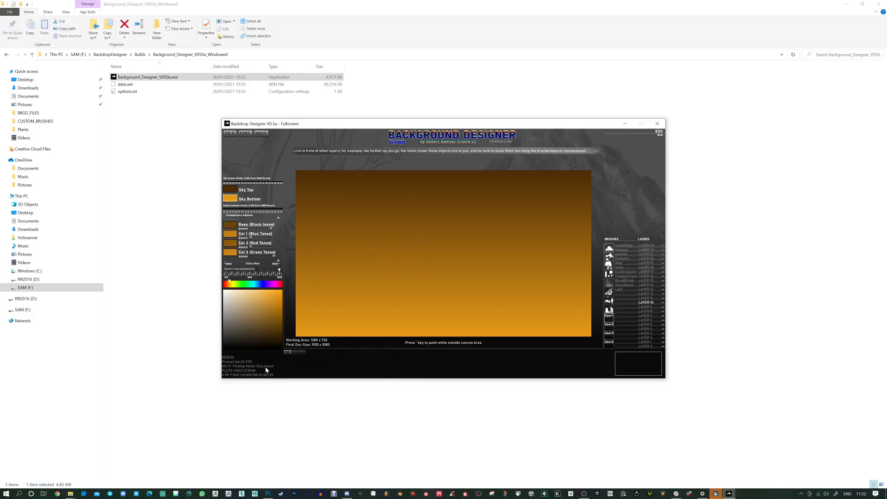
key("Tab")
key("Tab")
key("Tab")
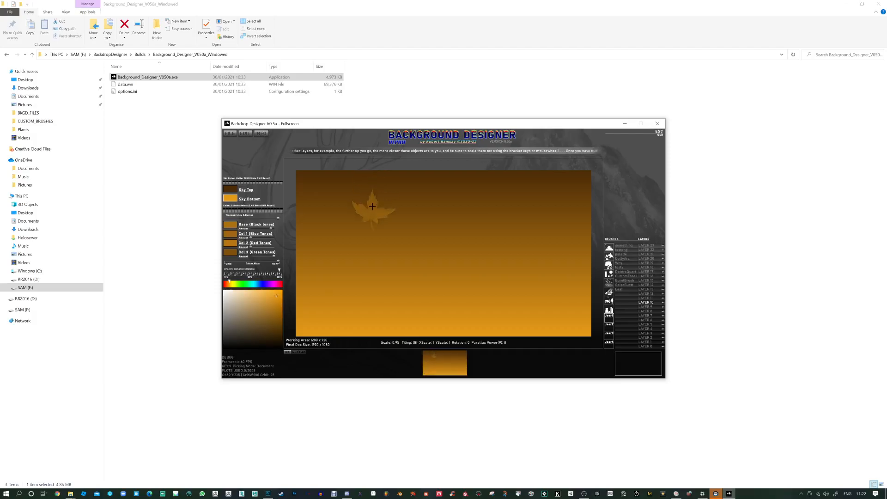
Stamp a row of eight leaves across the upper part of the sky, randomising the tones before each stamp.
key("Tab")
key("Tab")
key("Tab")
left_click(346, 200)
key("Tab")
key("Tab")
left_click(382, 207)
key("Tab")
key("Tab")
left_click(403, 202)
key("Tab")
key("Tab")
left_click(428, 207)
key("Tab")
key("Tab")
left_click(451, 206)
key("Tab")
key("Tab")
key("Tab")
left_click(482, 202)
key("Tab")
key("Tab")
key("Tab")
left_click(515, 203)
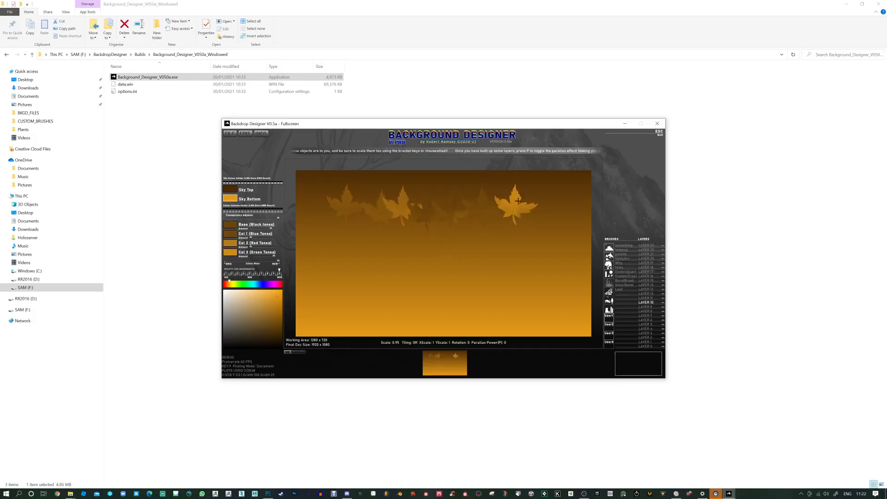
key("Tab")
key("Tab")
key("Tab")
left_click(551, 200)
Shrink the leaf brush to about 0.20, try painting a trail of small leaves and undo all the stamps.
scroll(429, 217, "down", 3)
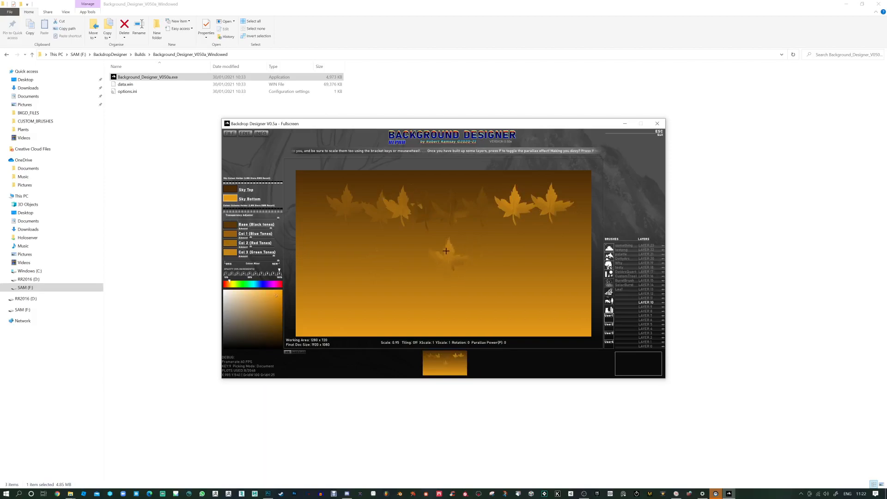
scroll(426, 240, "down", 1)
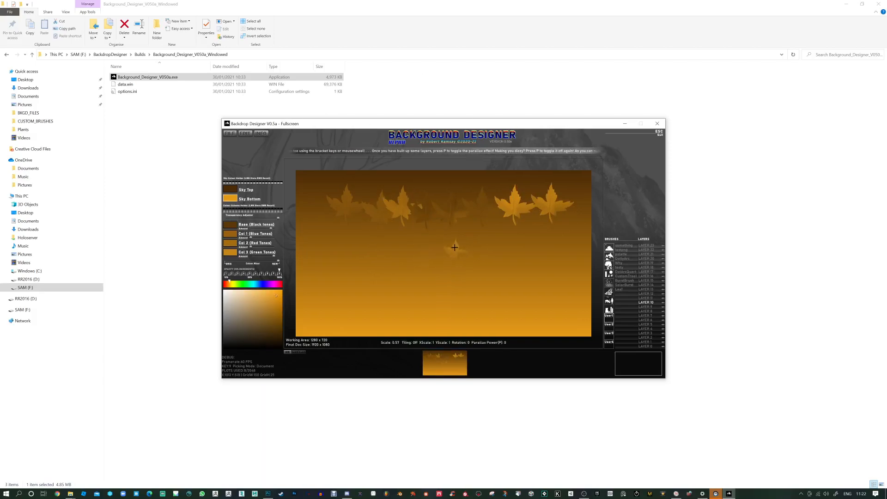
mouse_move(422, 236)
left_mouse_down()
mouse_move(425, 280)
mouse_move(438, 264)
mouse_move(419, 251)
mouse_move(427, 277)
mouse_move(458, 261)
mouse_move(520, 268)
left_mouse_up()
key("BackSpace")
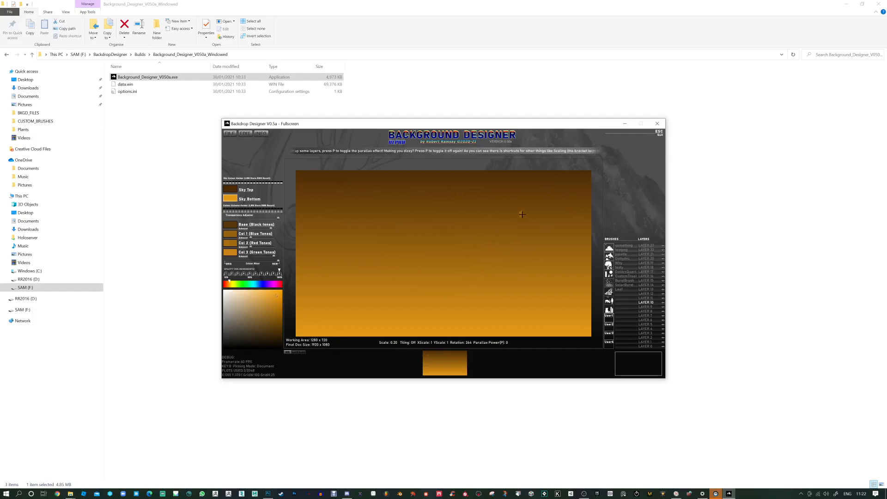
Load Layer 1.png from the GHIBLI BirchTree folder as a custom brush named BirchBranch.
scroll(510, 216, "down", 1)
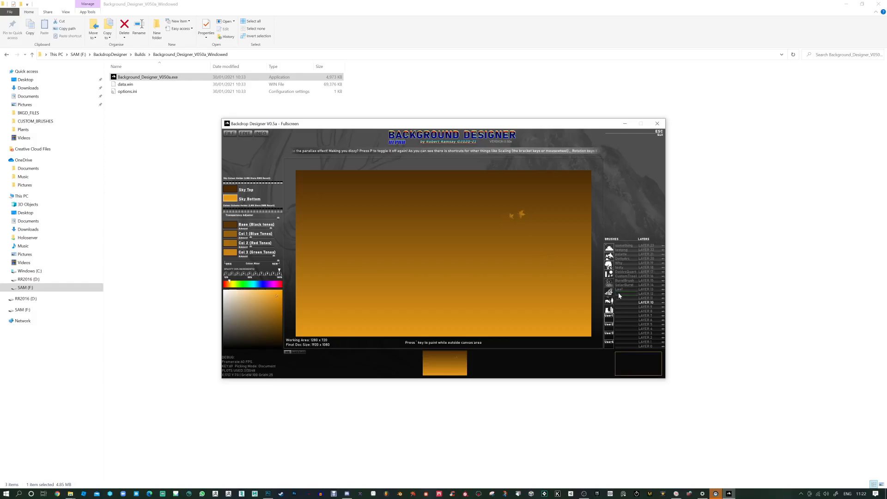
left_click(618, 292)
left_click(146, 18)
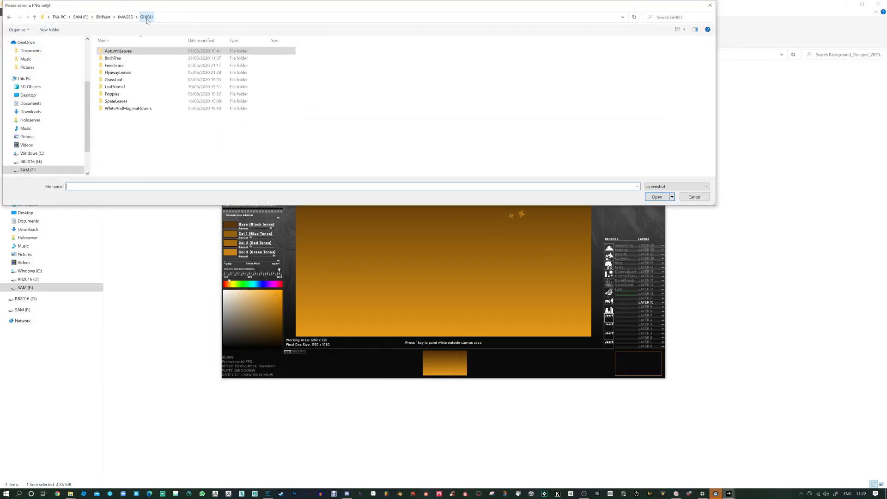
double_click(139, 58)
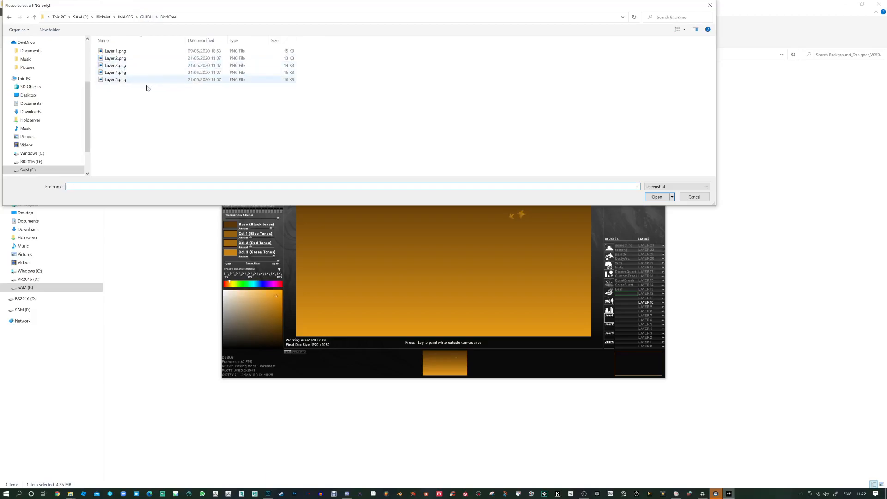
scroll(186, 88, "up", 7, "ctrl")
scroll(187, 87, "up", 4, "ctrl")
left_click(127, 79)
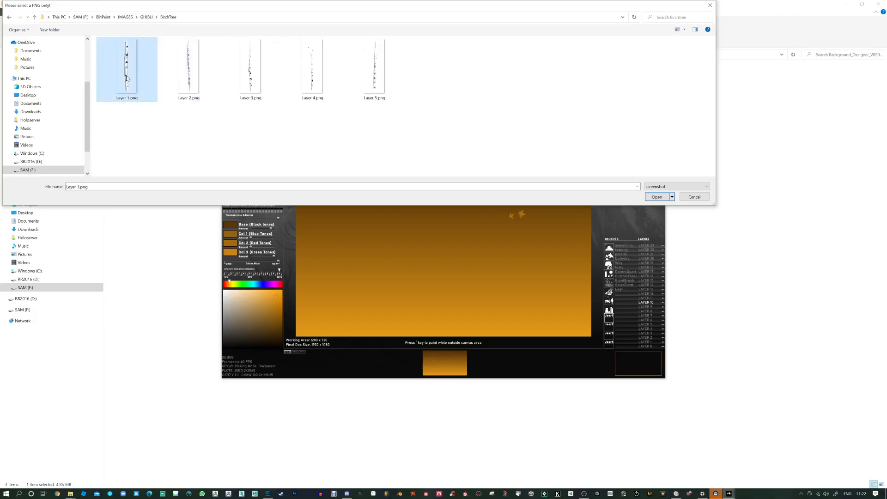
left_click(657, 197)
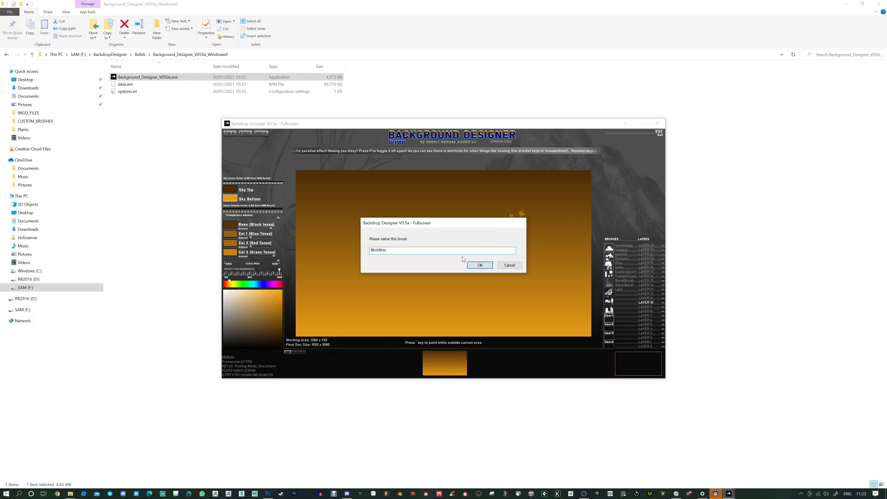
left_click(479, 267)
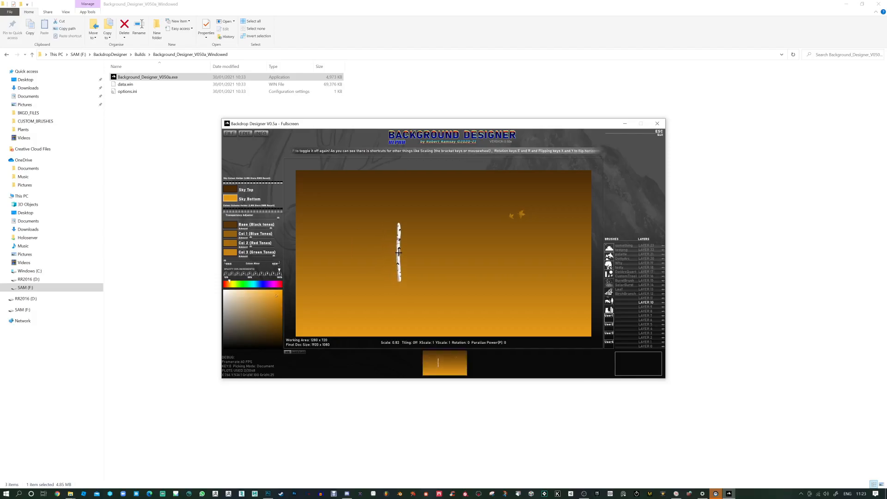
Stamp a tall vertical birch trunk left of the canvas centre, and add a smaller rotated branch on its lower right side.
left_click(422, 273)
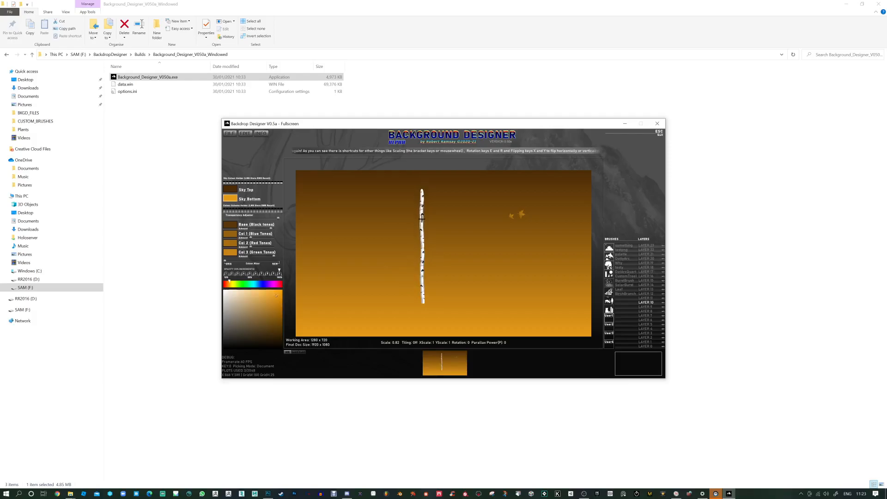
left_click(422, 218)
scroll(443, 246, "down", 4)
key("r")
scroll(436, 239, "down", 2)
key("r")
left_click(431, 260)
Add small twigs to the lower right branch, using the birch brush scaled down to about 0.20–0.27 and rotated to differing angles.
scroll(417, 245, "down", 3)
key("e")
key("r")
scroll(427, 248, "down", 3)
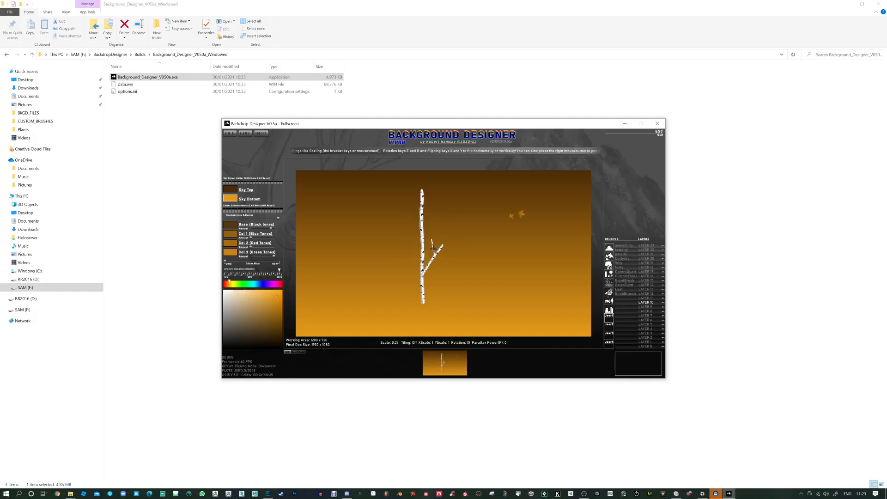
left_click(431, 249)
key("e")
key("e")
key("e")
key("e")
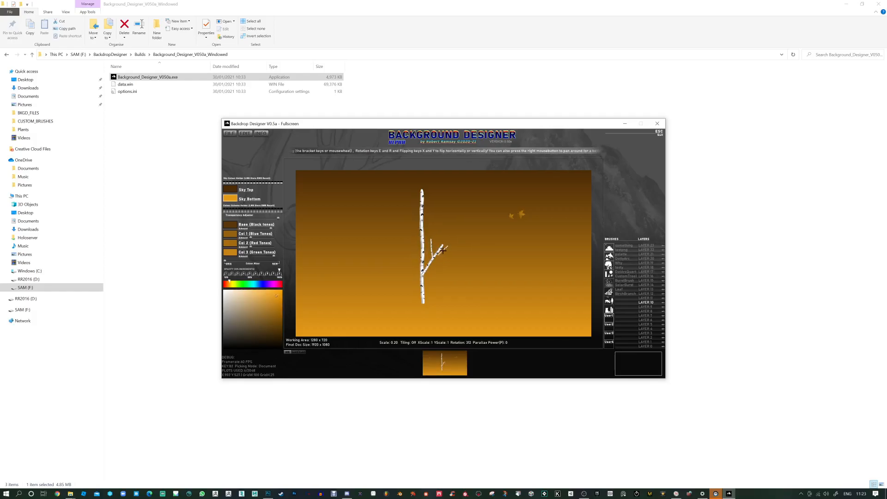
Add an upper right branch and an upper left branch to the birch trunk, with a small twig on the left one.
key("e")
scroll(430, 225, "up", 2)
key("e")
scroll(413, 217, "down", 7)
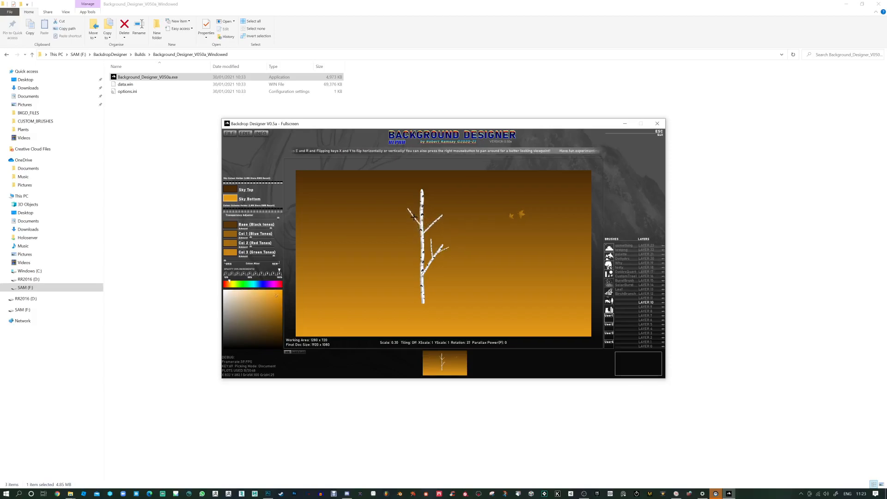
left_click(414, 216)
key("e")
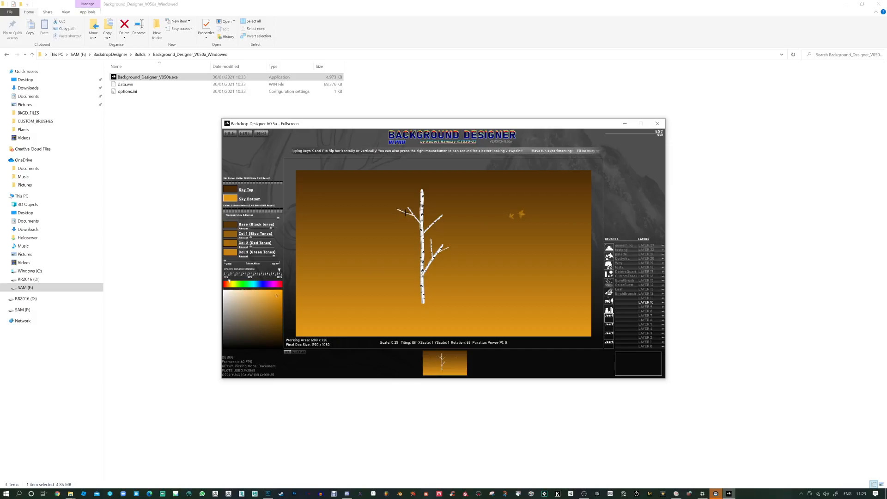
Add a middle left branch with twigs and a short lower left branch to the birch trunk.
key("r")
left_click(411, 245)
scroll(405, 240, "down", 5)
key("e")
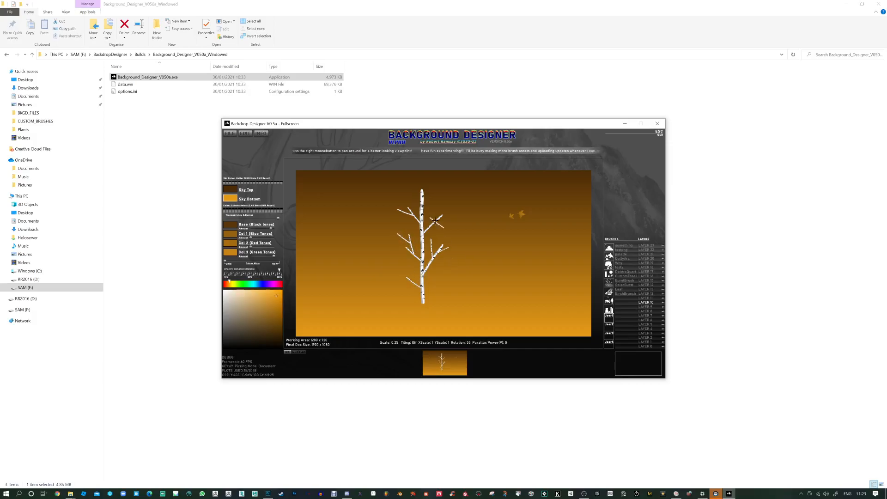
Add branches on both sides near the top of the trunk, with small twigs extending the left one.
key("r")
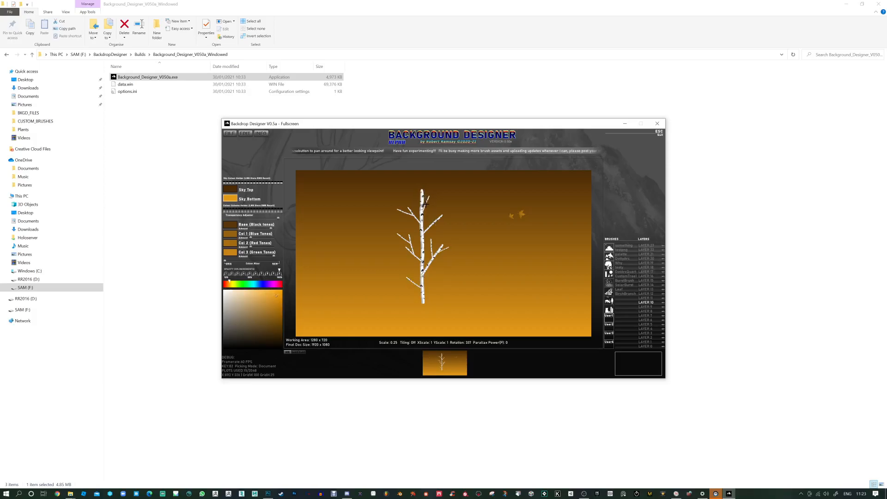
scroll(420, 203, "up", 3)
key("e")
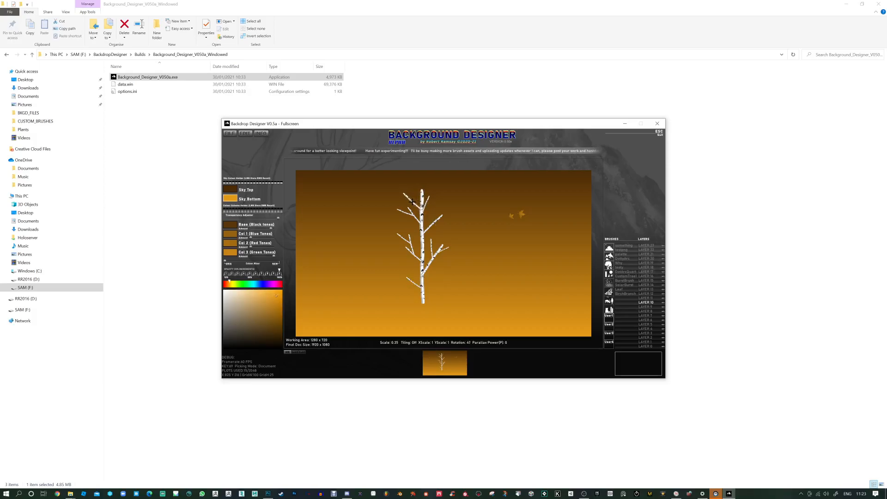
scroll(399, 198, "down", 3)
key("e")
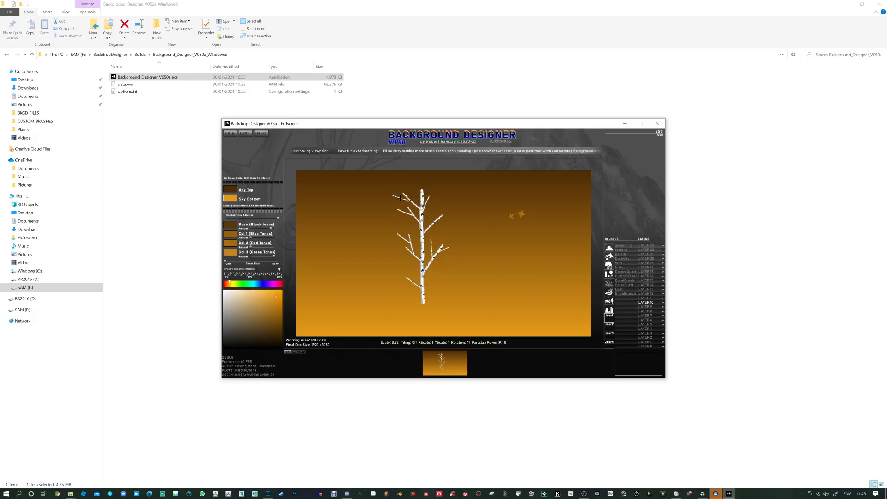
left_click(402, 197)
key("e")
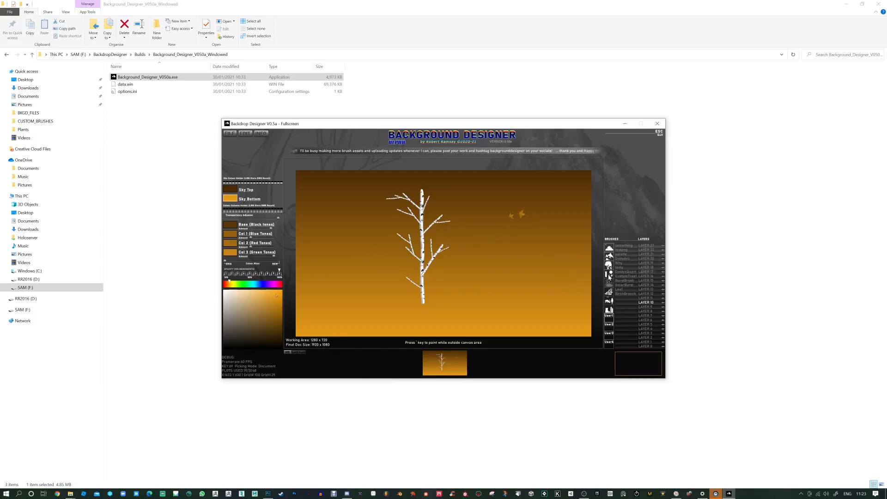
Select the leaf-cluster foliage brush from the tree brush category.
left_click(608, 266)
left_click(620, 255)
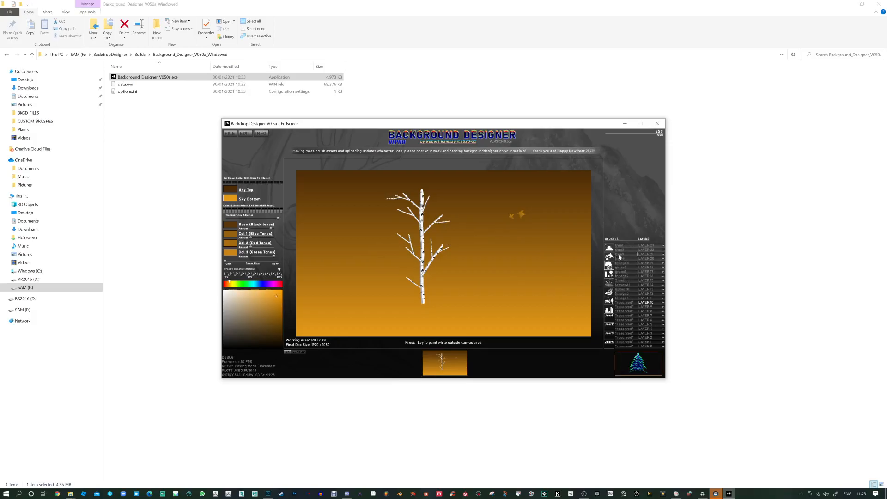
left_click(621, 285)
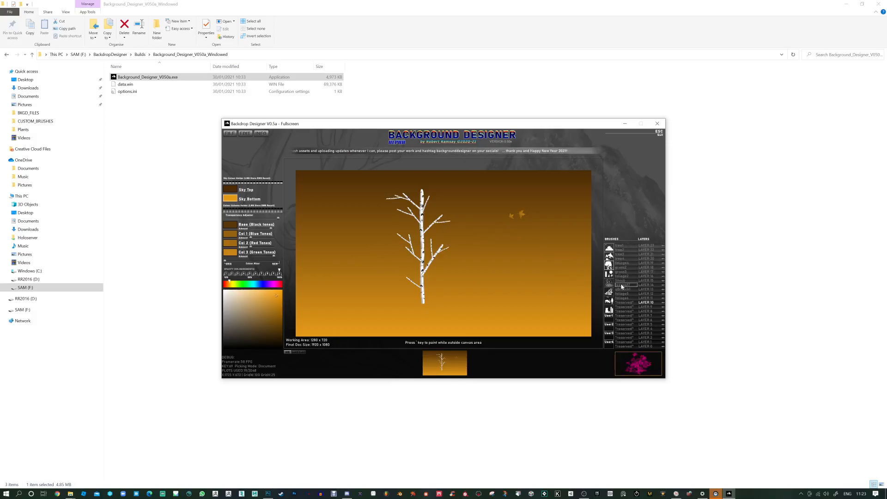
Cycle the leaf brush through generated colour palettes, stopping on a Random palette of dark green, purple, blue and white.
key("Tab")
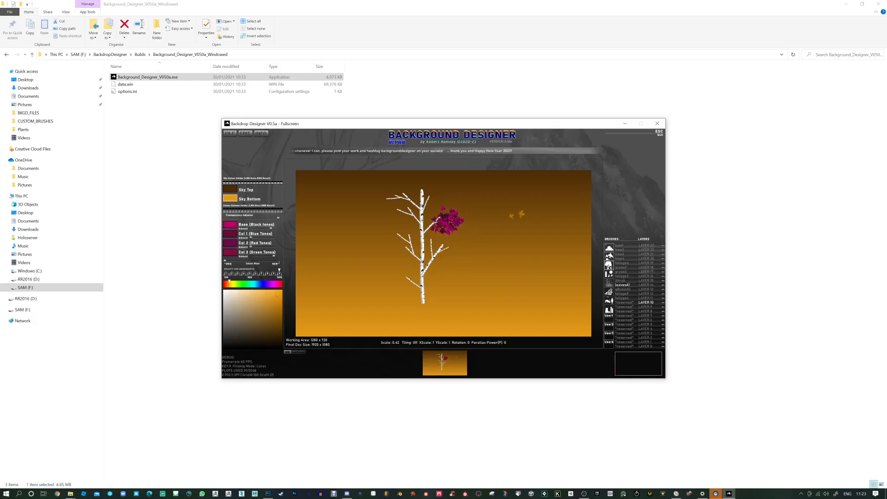
key("Tab")
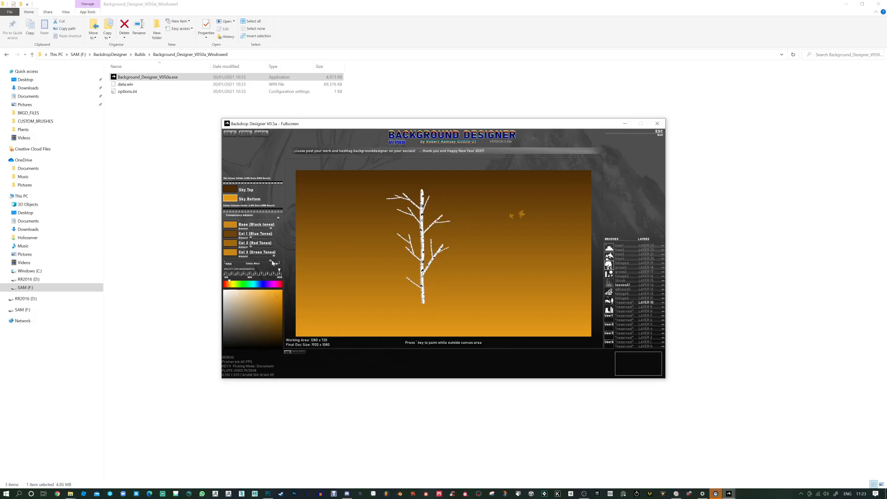
key("Tab")
key("Tab")
key("Tab")
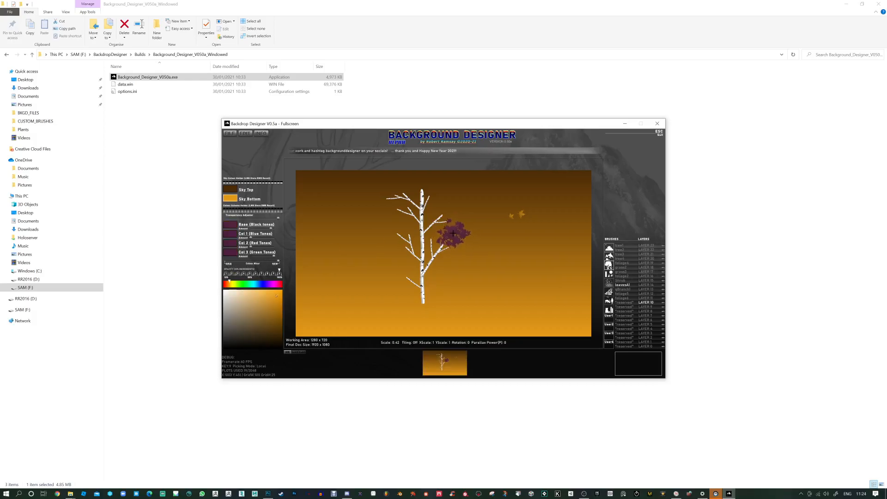
key("Tab")
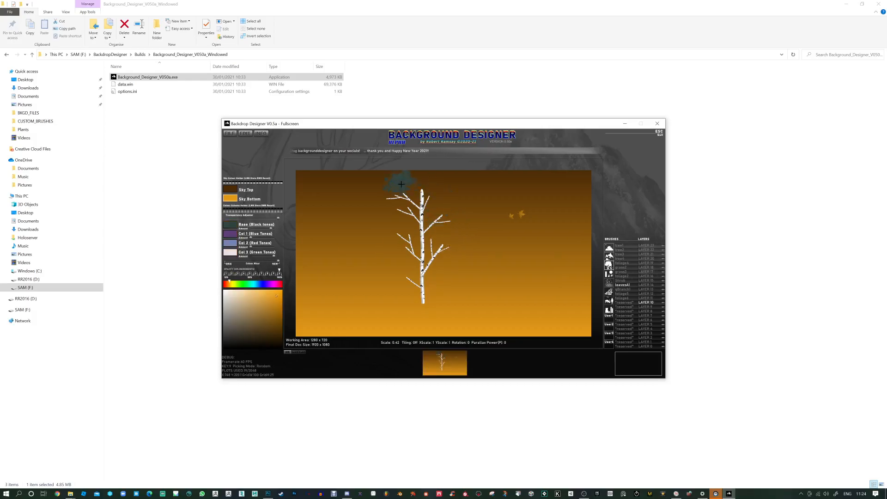
Raise the leaf brush's tone amounts, and set Col 1 to teal and Col 2 to green.
left_click(234, 228)
left_click_drag(251, 237, 278, 250)
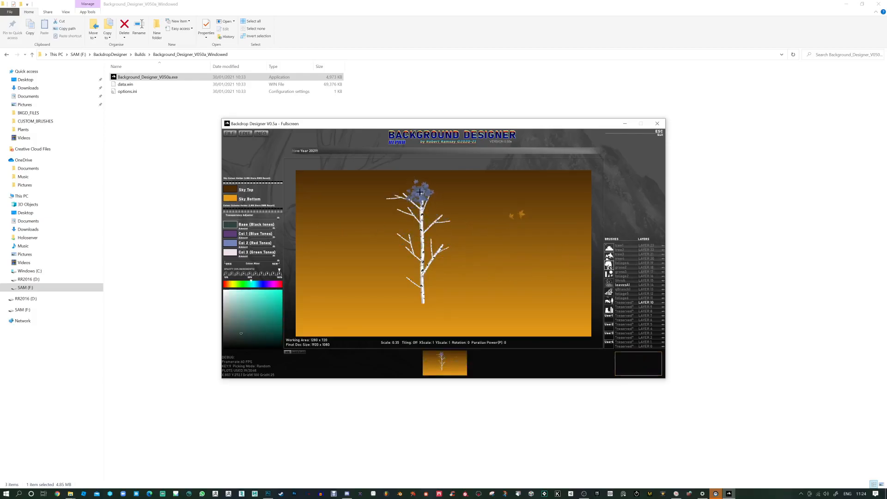
left_click(229, 235)
left_click(250, 284)
mouse_move(261, 315)
left_mouse_down()
mouse_move(268, 321)
mouse_move(276, 309)
left_mouse_up()
left_click(226, 245)
left_click(245, 284)
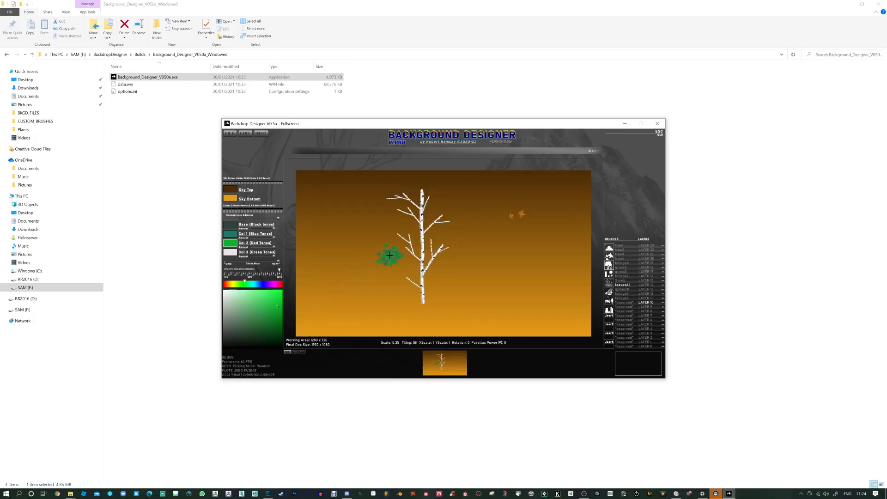
Set the leaf brush's Col 3 to bright yellow and Col 2 to a brighter, yellower green.
left_click(230, 252)
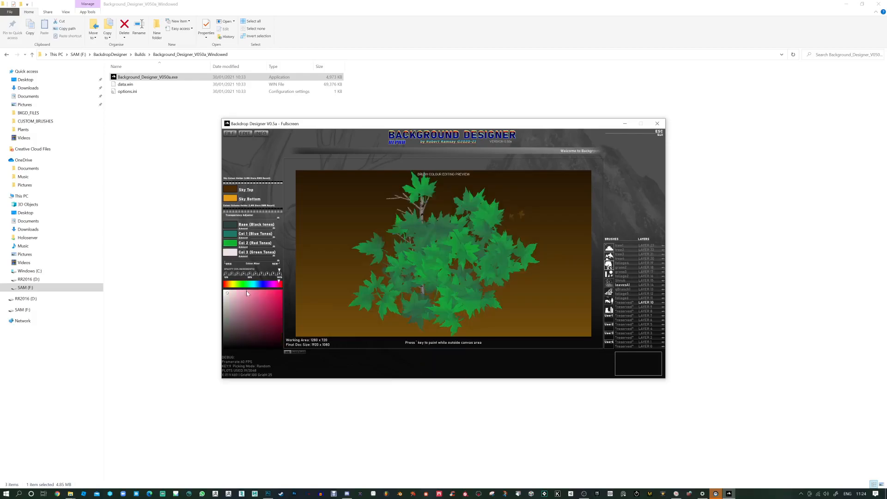
left_click(231, 284)
left_click_drag(247, 295, 278, 292)
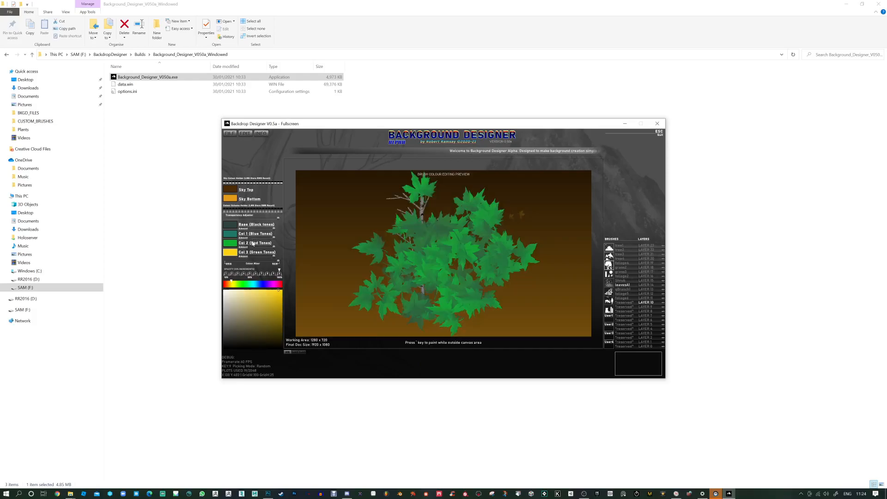
left_click(253, 244)
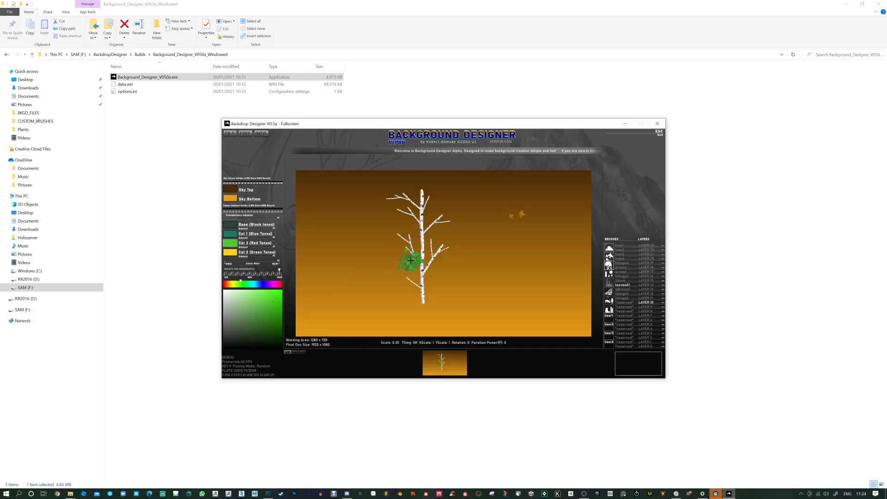
Set the leaf brush's Col 1 (Blue Tones) to a deep saturated blue.
left_click(231, 235)
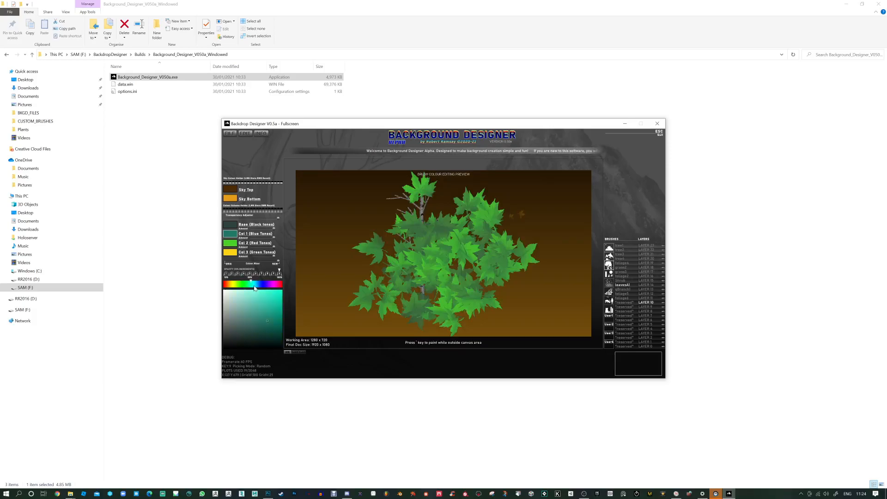
left_click_drag(254, 289, 257, 288)
left_click_drag(272, 326, 276, 326)
left_click_drag(257, 286, 261, 285)
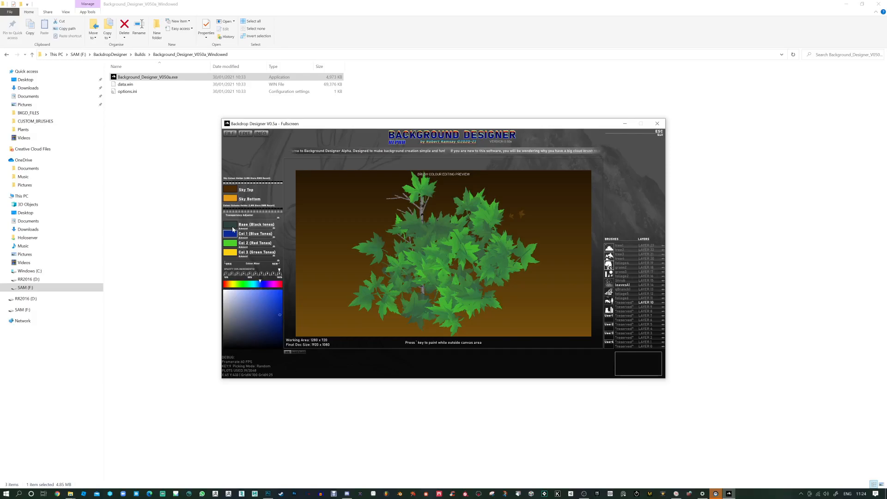
Set the leaf brush's Base to dark blue and brighten the green of Col 2.
left_click(230, 225)
left_click(255, 284)
left_click(276, 332)
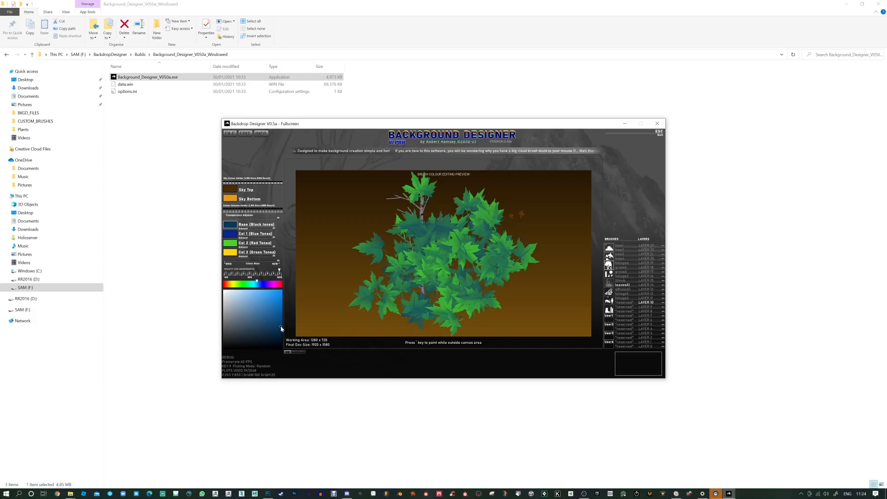
left_click(230, 243)
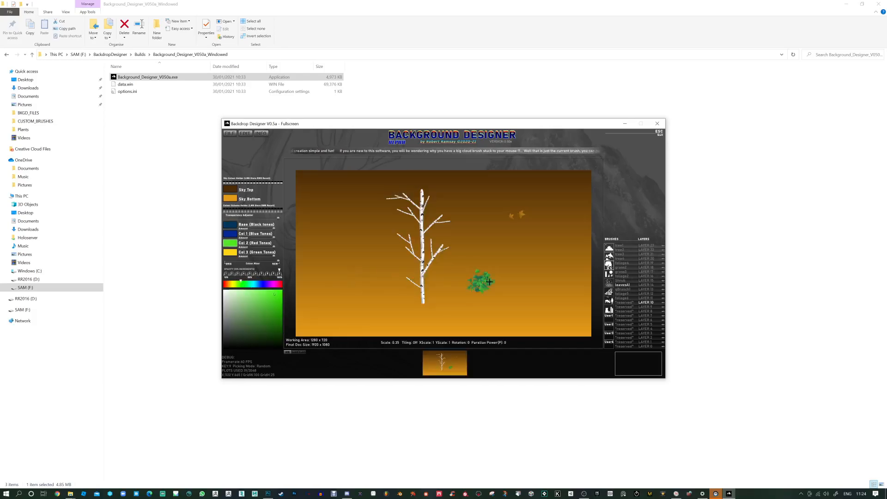
Stamp rotated green leaf clusters over the right branches, the treetop and the upper left branches.
left_click(444, 243)
key("e")
left_click(438, 238)
left_click(429, 199)
key("e")
left_click(421, 188)
left_click(398, 199)
left_click(383, 200)
key("e")
left_click(398, 212)
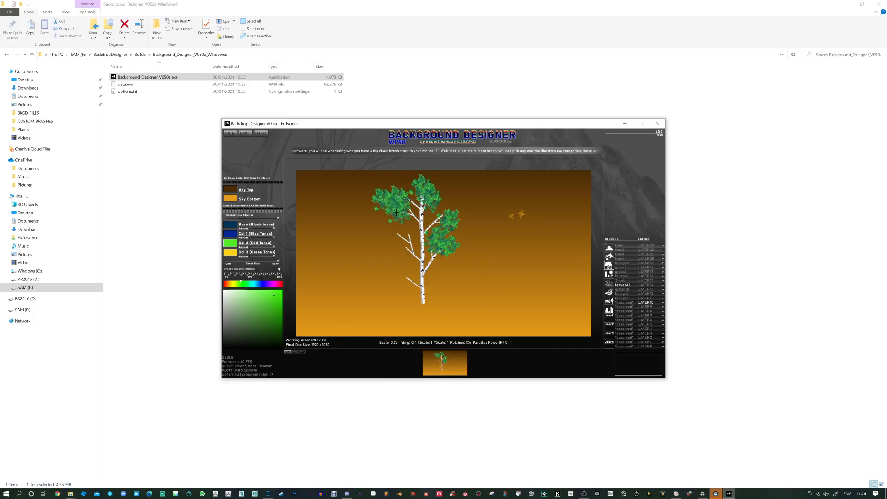
Fill the left, lower left and central parts of the birch crown with rotated leaf clusters.
left_click(405, 243)
left_click(406, 277)
key("e")
left_click(419, 253)
key("e")
left_click(417, 227)
left_click(413, 211)
scroll(427, 229, "up", 1)
key("e")
left_click(432, 228)
left_click(429, 244)
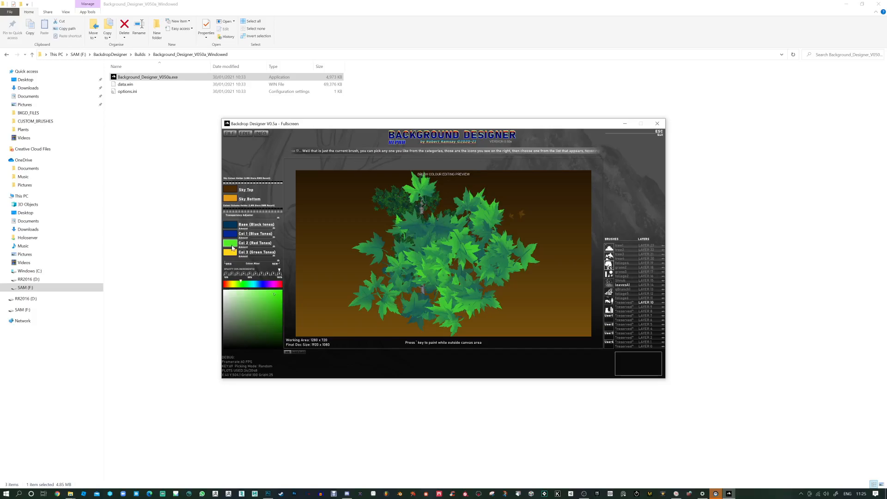
Set the leaf brush's Col 2 to bright lime green and Col 1 to a lighter sky blue.
left_click(237, 284)
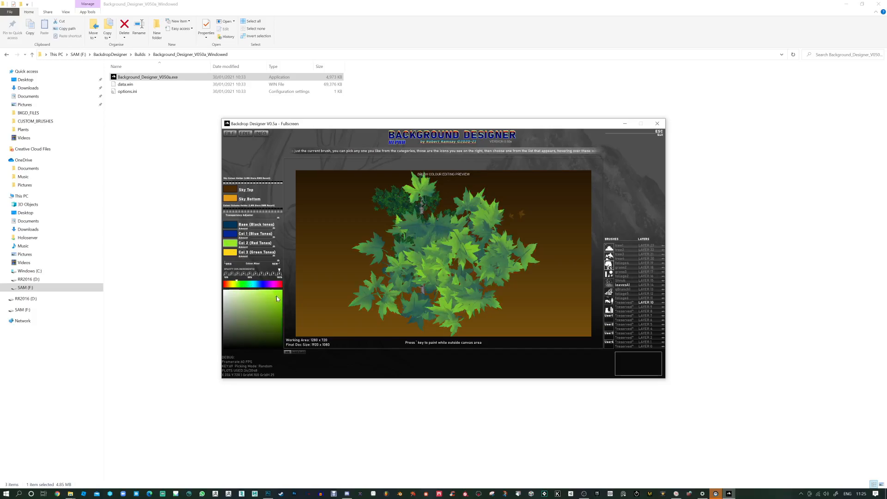
left_click(232, 236)
left_click(255, 283)
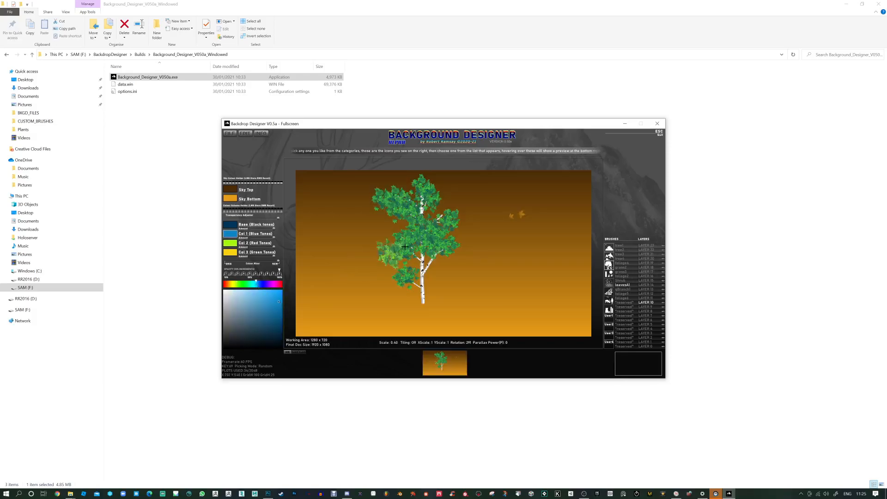
Change the leaf brush's Base colour to teal.
left_click(230, 225)
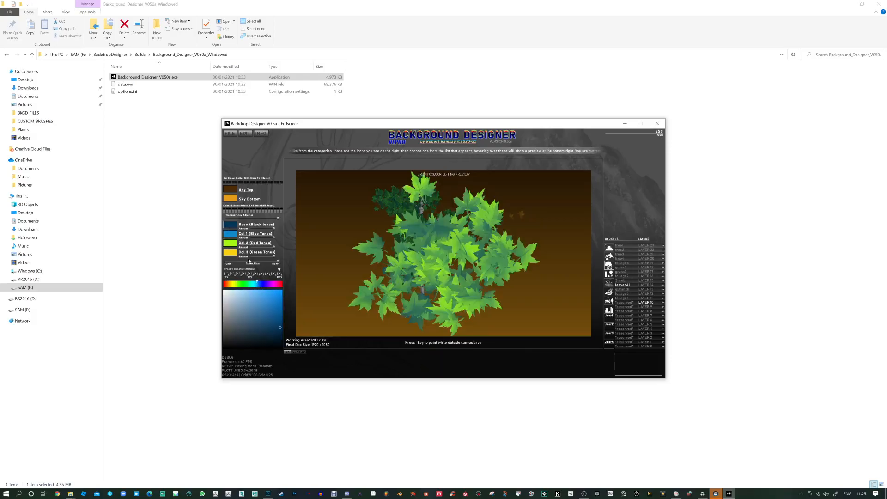
left_click(252, 283)
left_click_drag(280, 324, 282, 318)
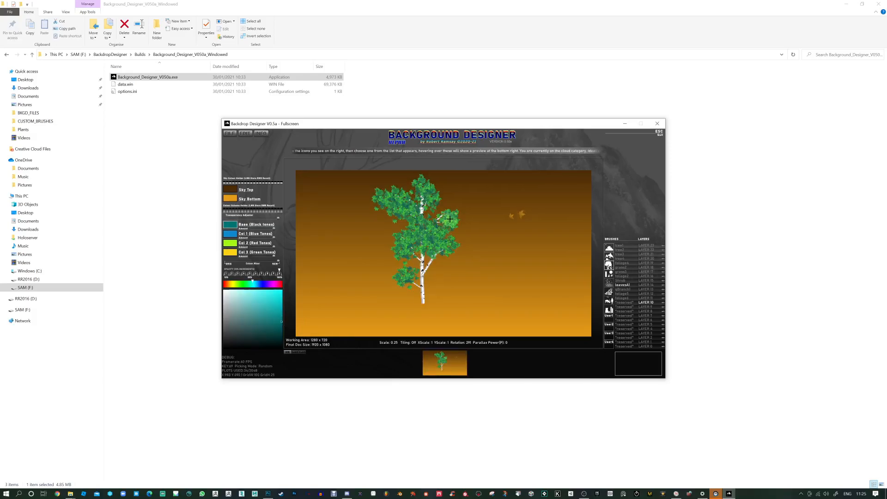
Stamp lighter green leaf clusters over the right, central, lower left, upper left and treetop foliage, varying their rotation.
left_click(450, 218)
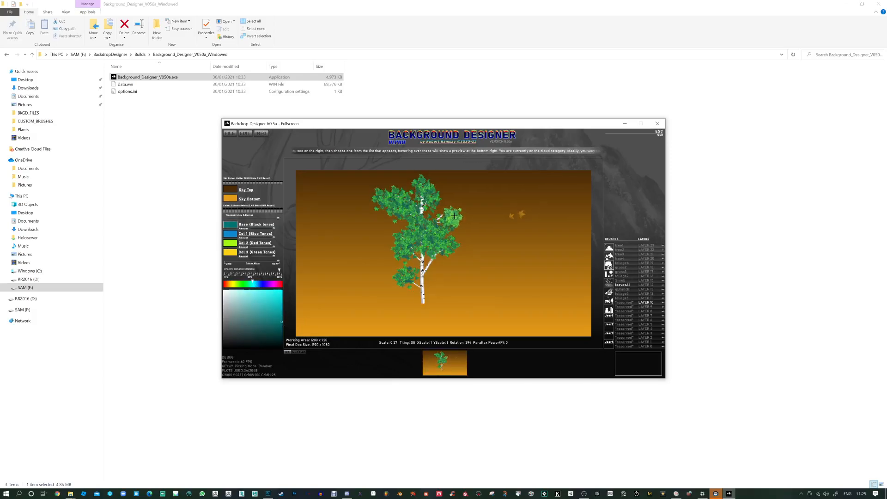
left_click(455, 247)
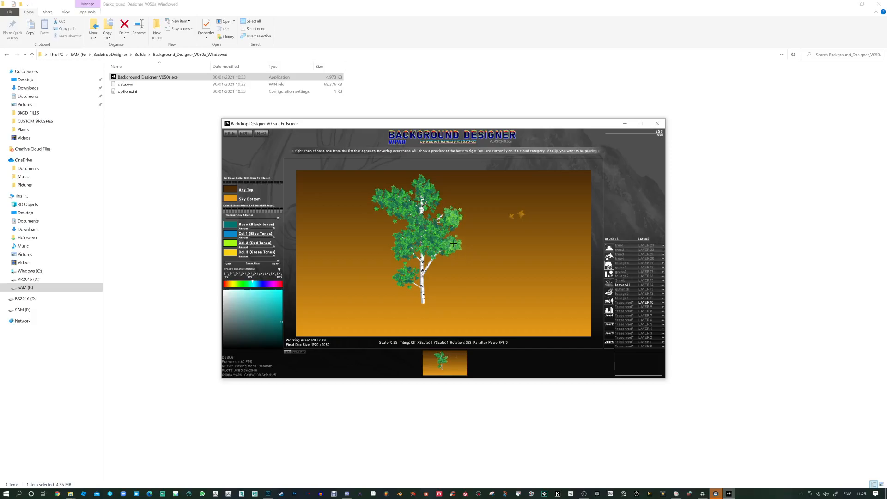
left_click(621, 285)
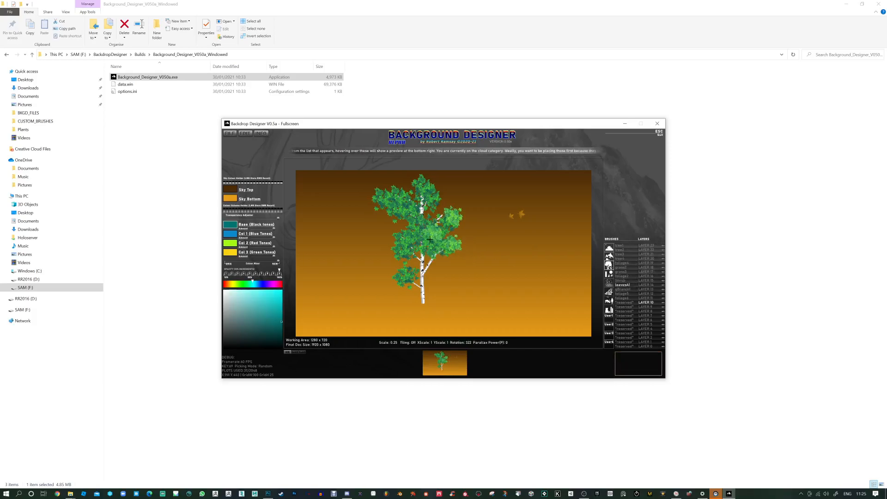
left_click(407, 234)
left_click(416, 292)
left_click(405, 272)
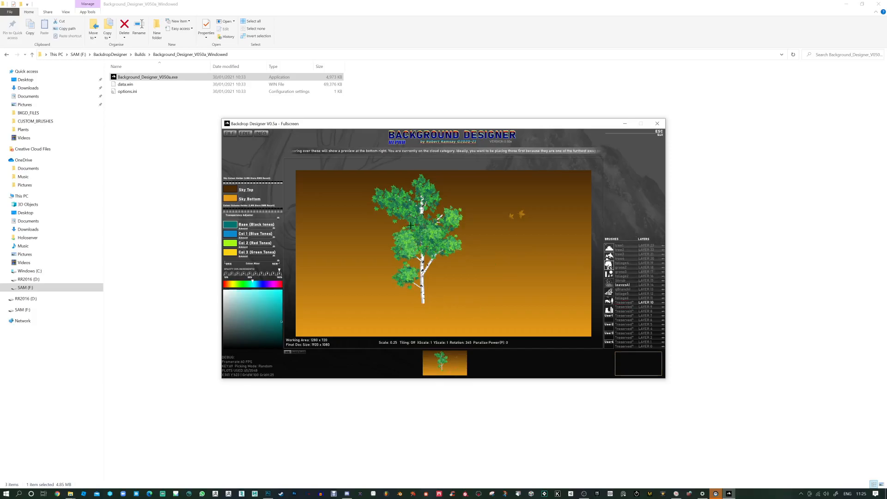
left_click(400, 194)
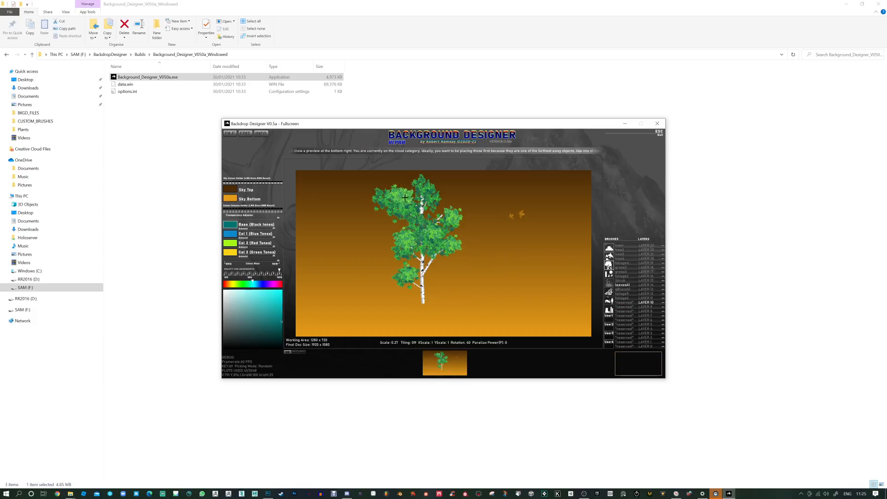
left_click(429, 187)
left_click(408, 194)
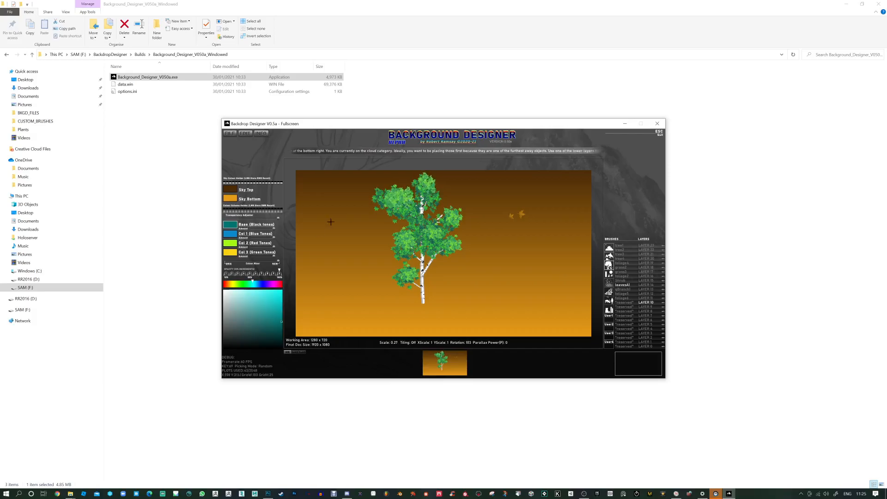
Set the leaf brush's Col 2 to yellow and lower its Base amount and transparency sliders.
left_click(233, 245)
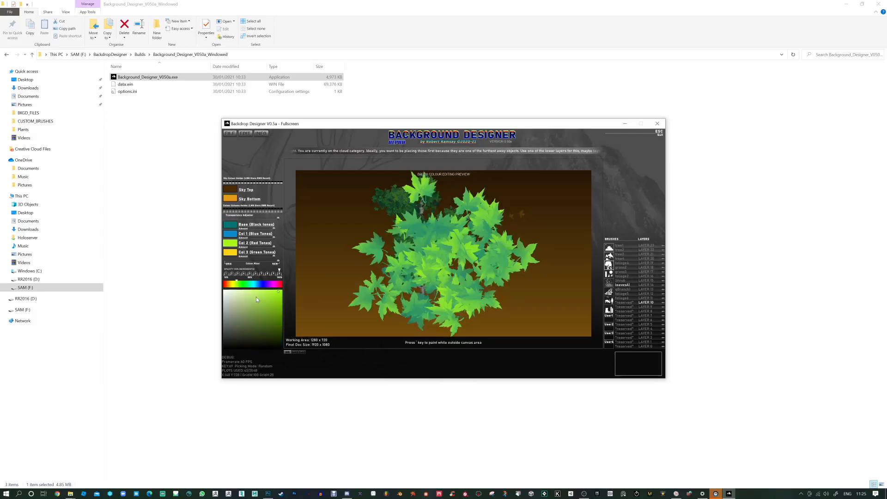
left_click(233, 285)
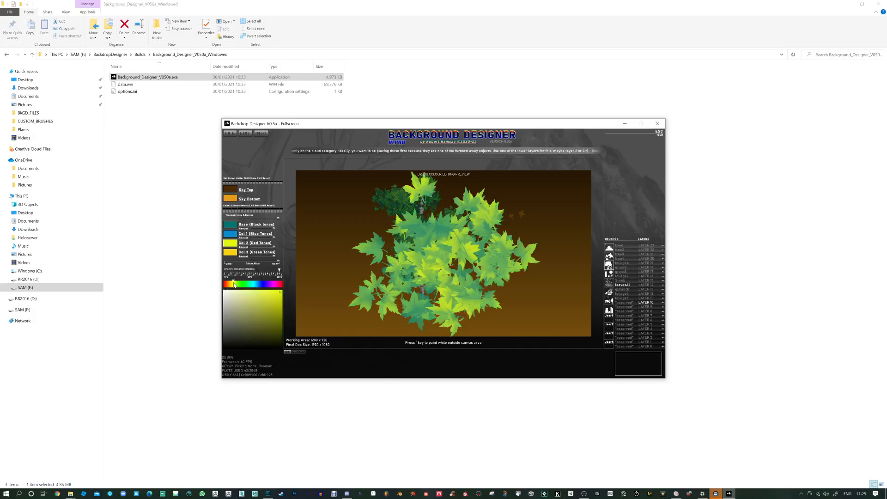
left_click(235, 234)
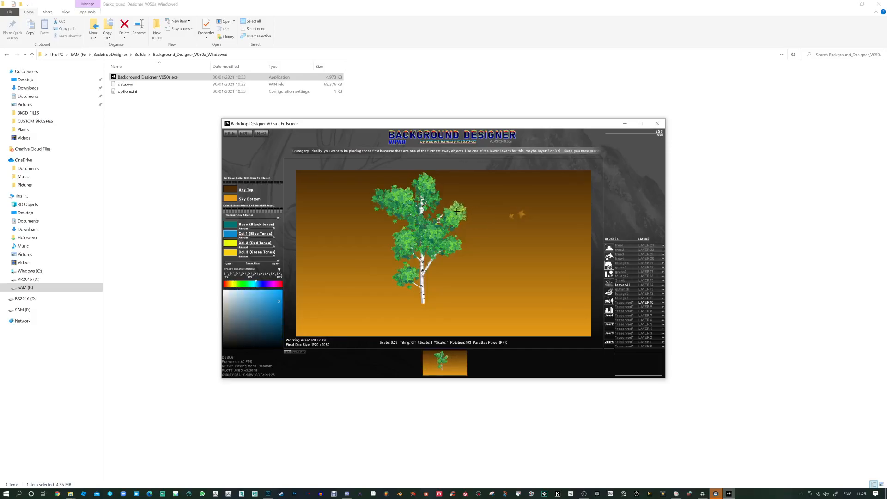
mouse_move(271, 240)
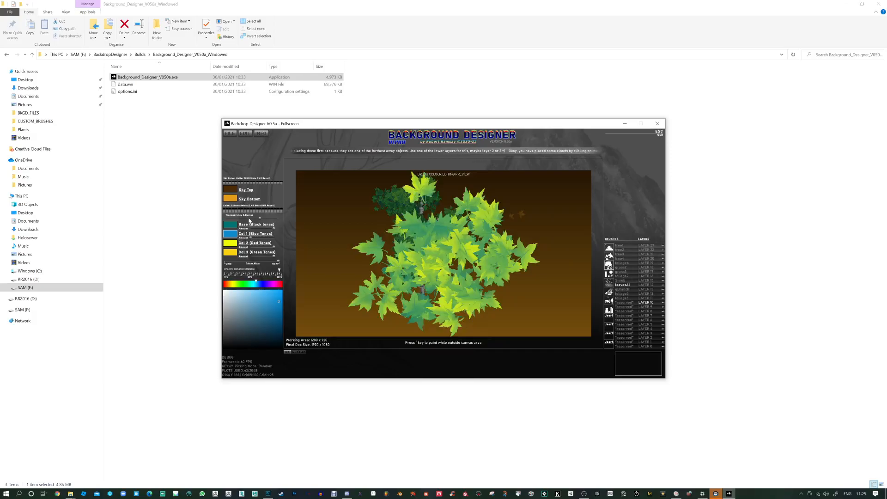
left_click_drag(271, 229, 243, 229)
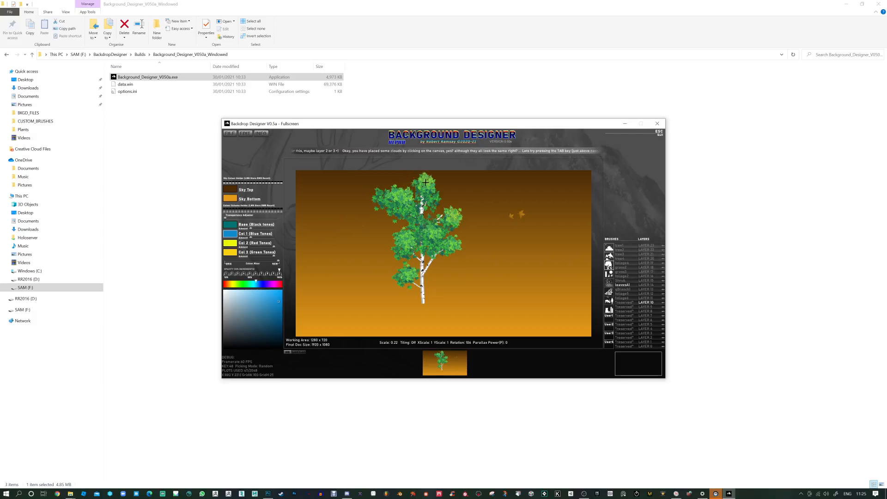
Stamp semi-transparent yellow-green leaves over the upper left foliage beside the trunk.
left_click(414, 197)
left_click(412, 199)
left_click(409, 200)
left_click(408, 200)
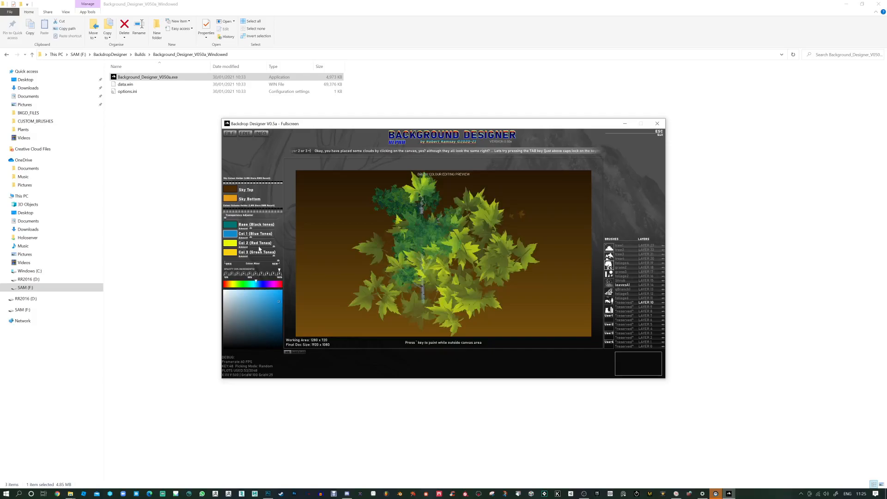
Lighten Col 2 to pale yellow and stamp highlights on the lower right leaf cluster.
left_click(234, 245)
left_click_drag(242, 315, 244, 295)
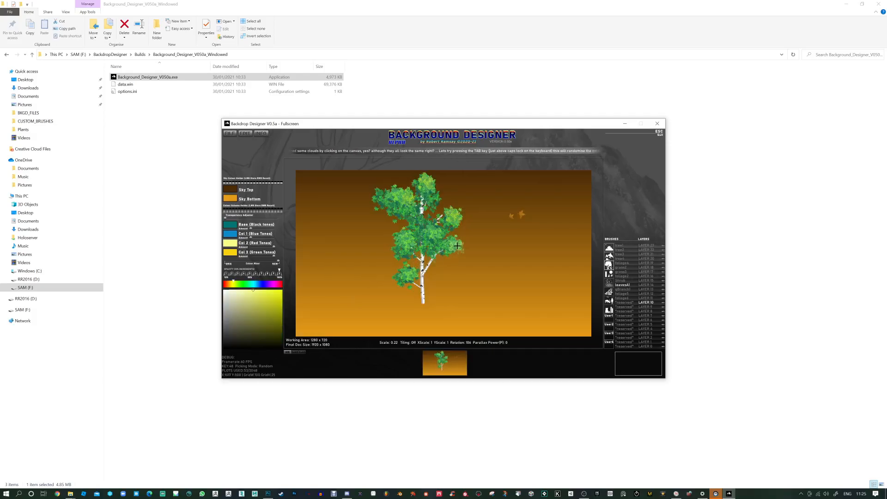
left_click(454, 243)
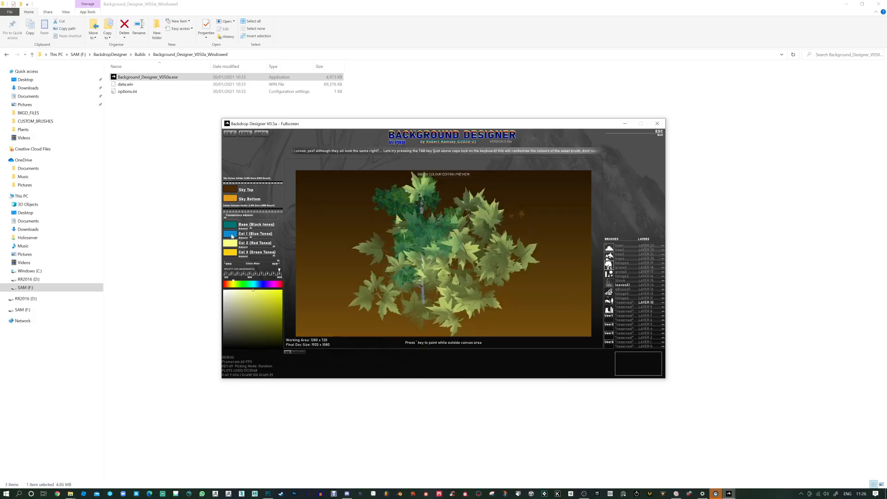
Set the leaf brush's Col 1 and Base colours to bright yellow-green.
left_click(230, 233)
left_click_drag(244, 287, 235, 288)
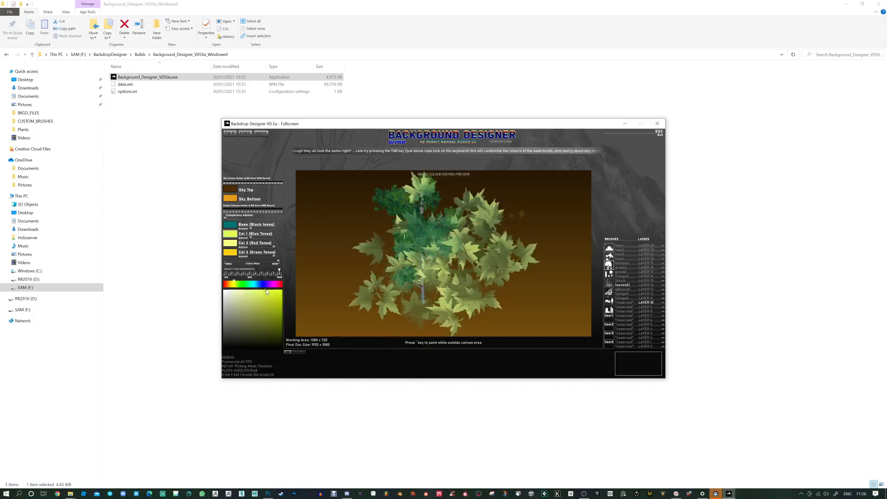
left_click(230, 225)
left_click(235, 284)
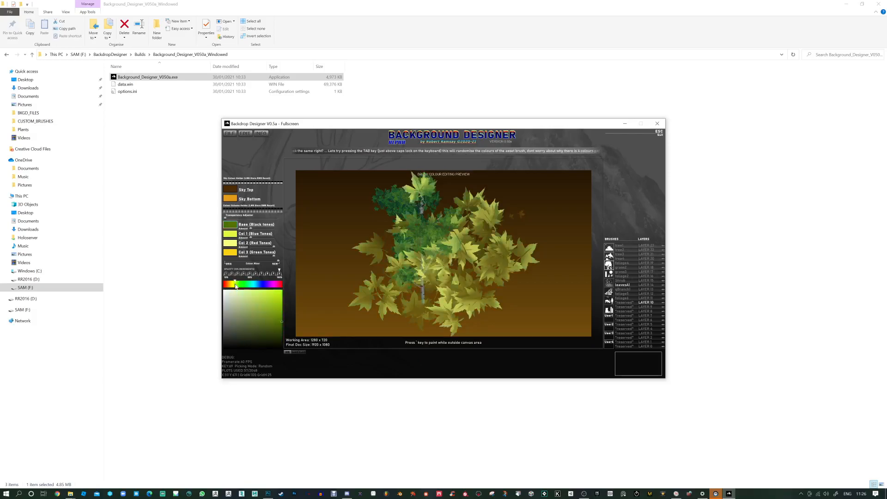
left_click(276, 292)
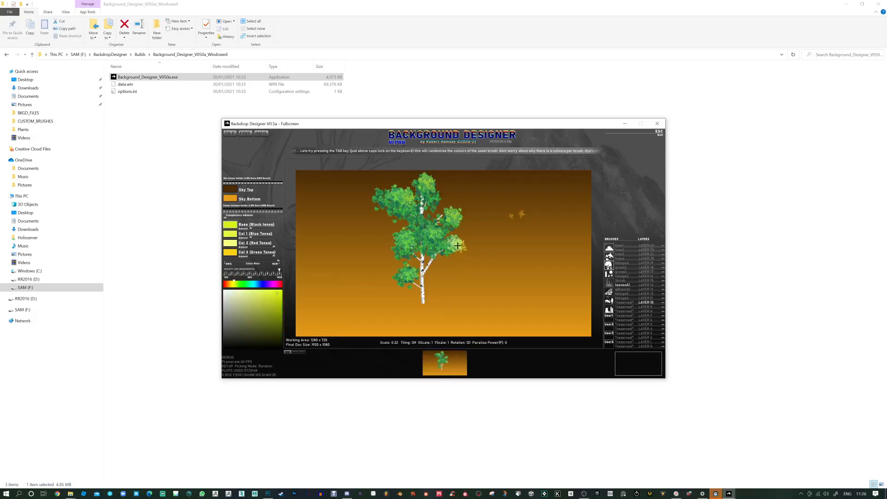
Stamp bright yellow-green highlights over the lower right and central leaf clusters.
left_click(455, 244)
left_click(454, 243)
left_click(434, 233)
left_click(433, 233)
left_click(433, 233)
key("z")
key("z")
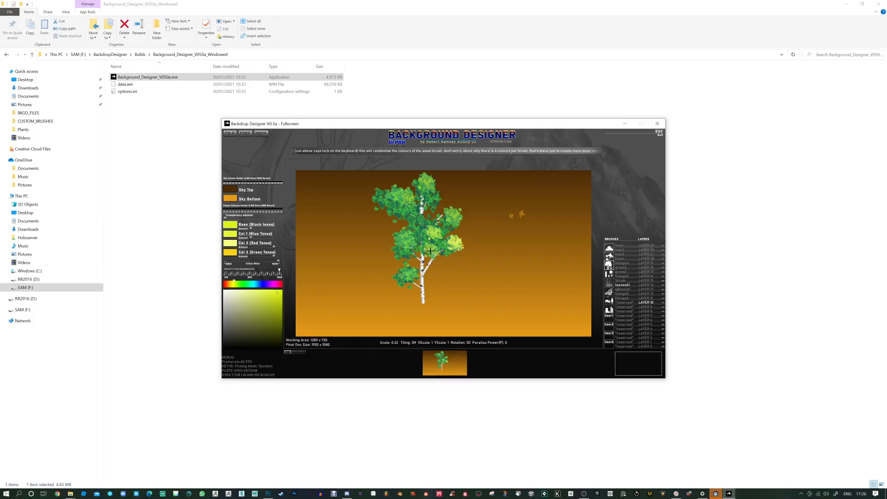
Add yellow-green highlights to the left, lower left and upper left clusters, then reduce and rotate the brush for finer leaves.
left_click(408, 238)
left_click(409, 272)
left_click(408, 195)
left_click(394, 200)
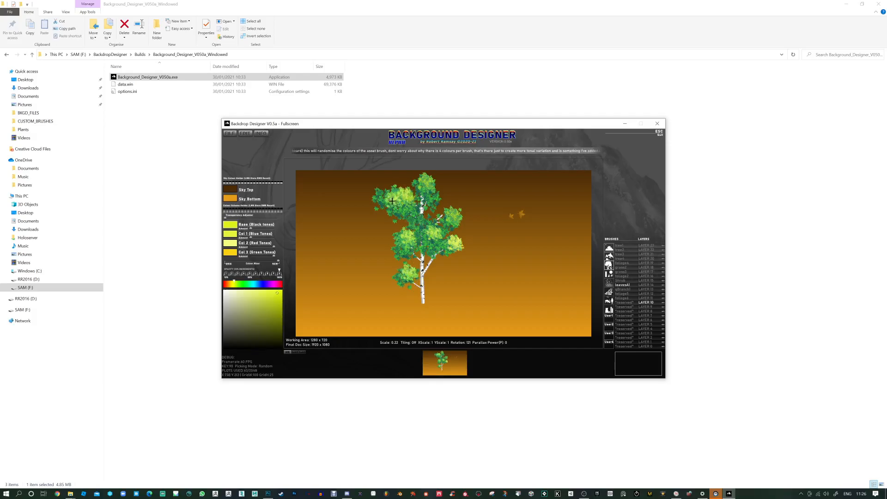
scroll(409, 205, "down", 5)
left_click(410, 205)
key("r")
key("r")
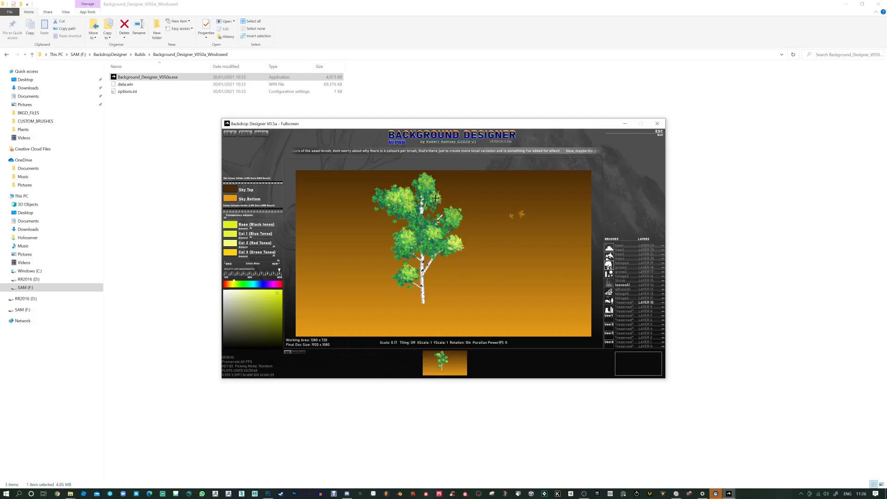
scroll(435, 199, "up", 1)
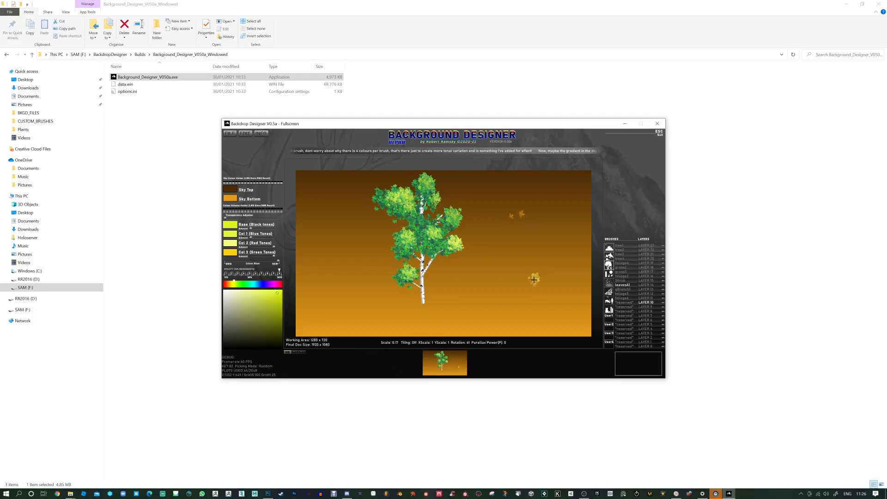
Toggle the gradient backdrop off and back on to check the tree against transparency.
left_click(539, 216)
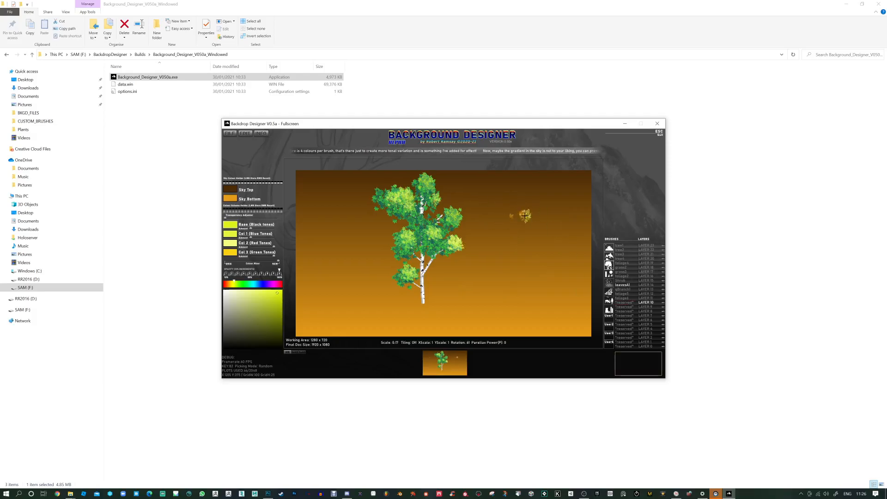
key("space")
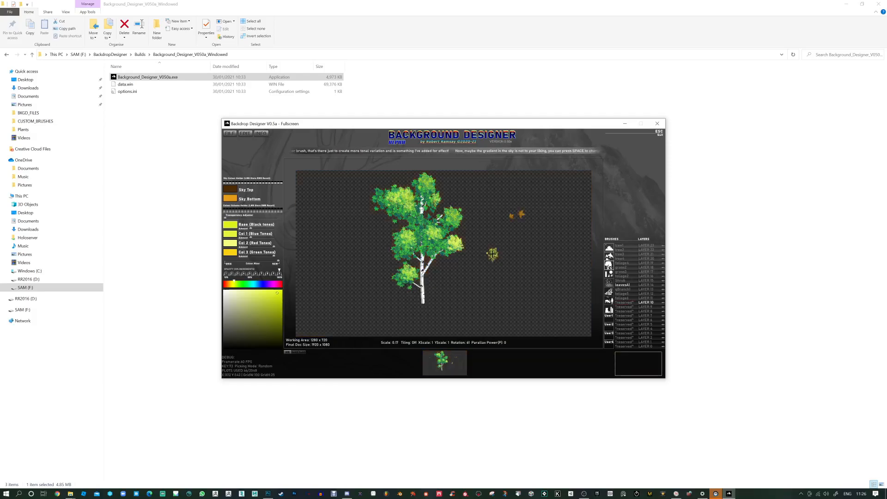
key("space")
key("space")
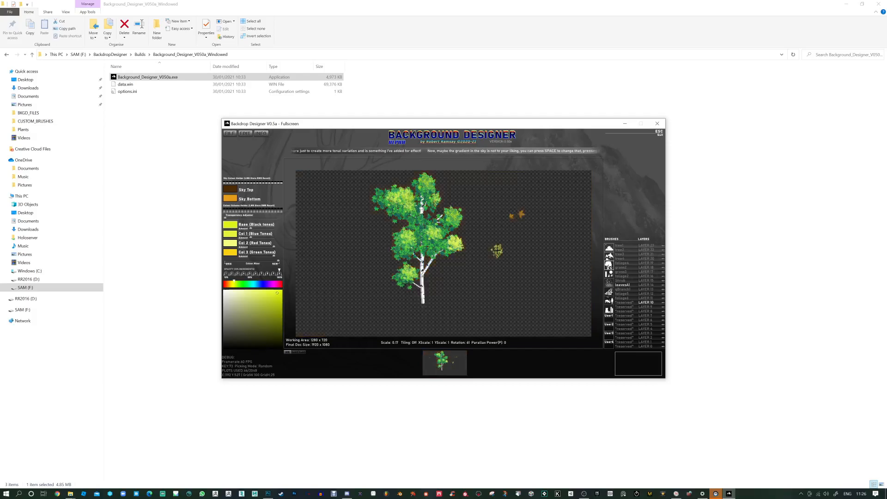
key("space")
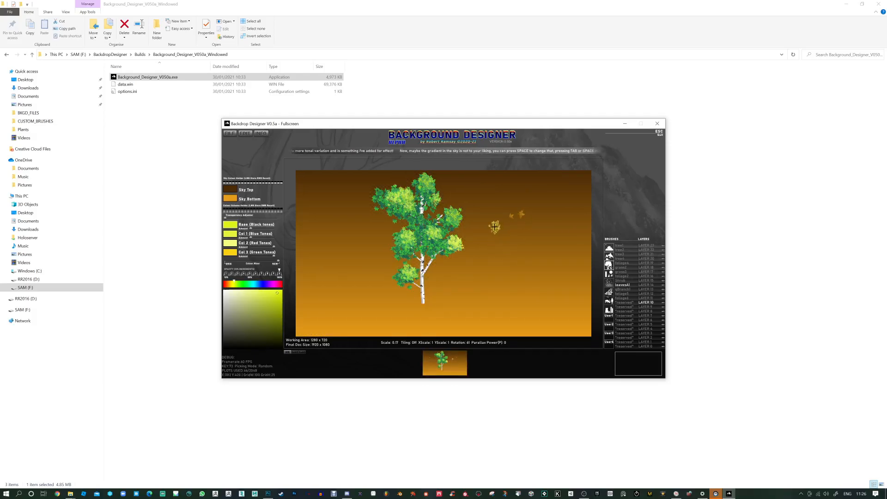
Hide the gradient backdrop and start exporting the tree as a transparent PNG.
middle_click(408, 218)
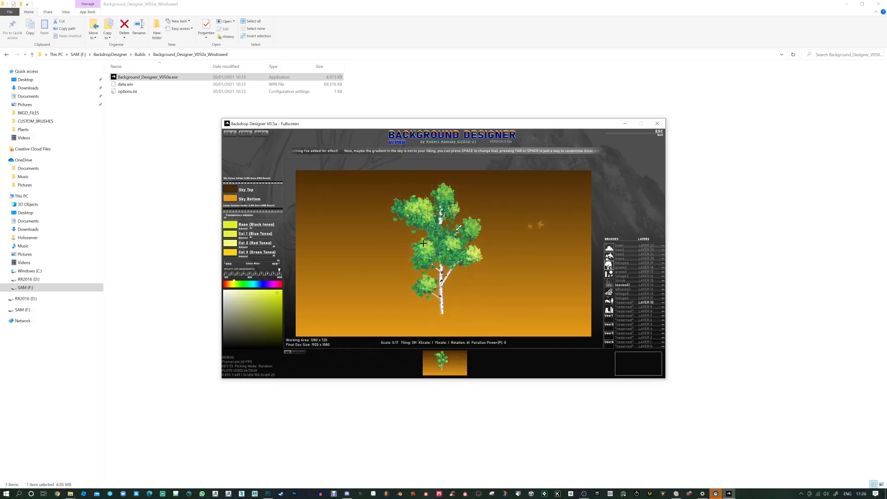
scroll(409, 242, "up", 3)
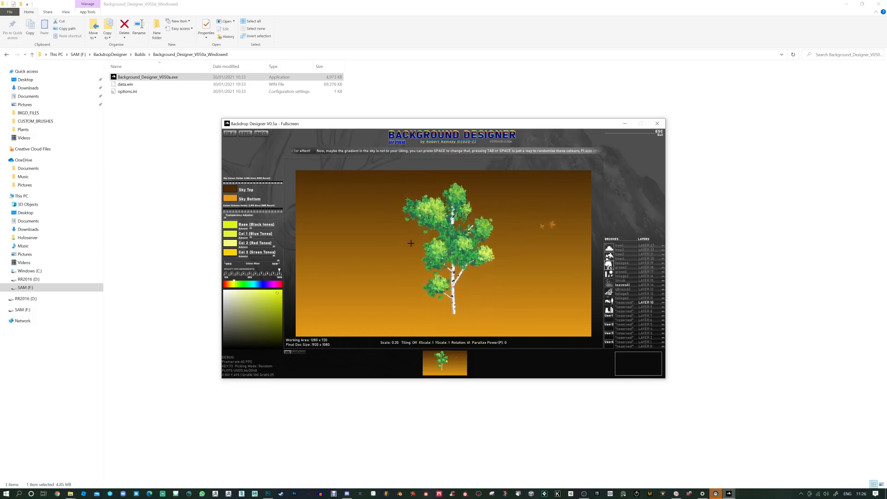
key("i")
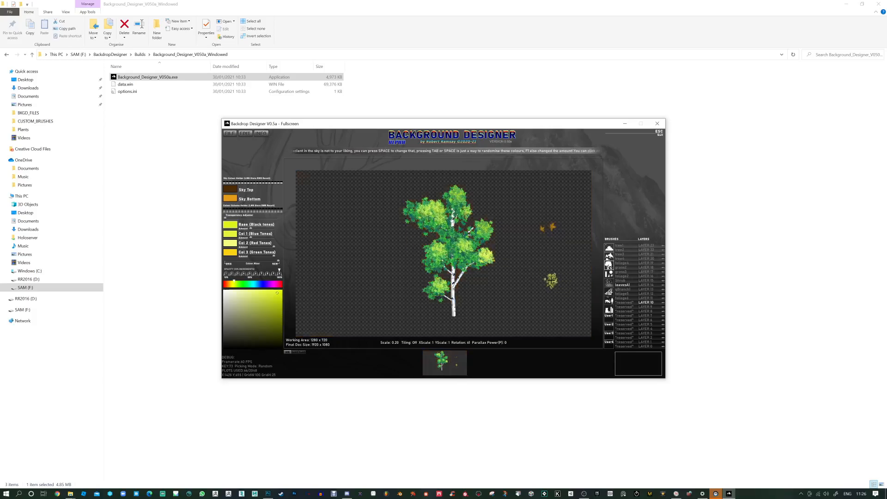
key("ctrl+l")
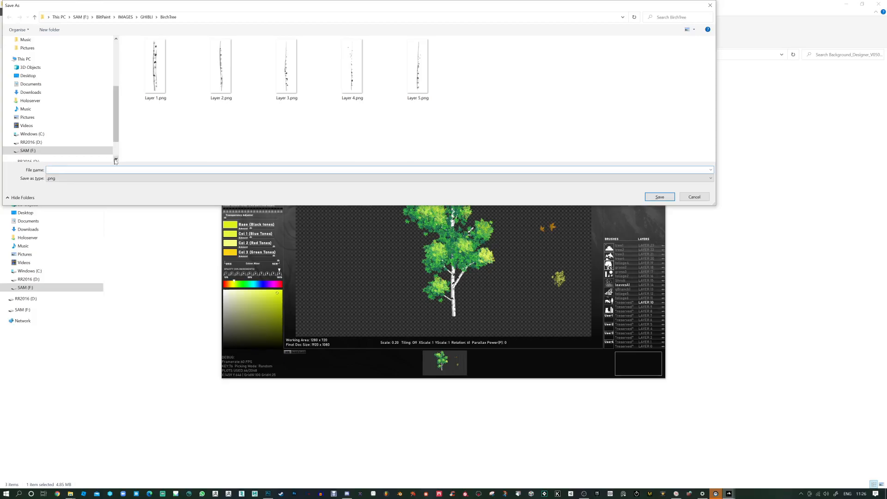
Save the transparent PNG export as BirchTree in the ALPHA_ART folder inside BackdropDesigner.
left_click(103, 17)
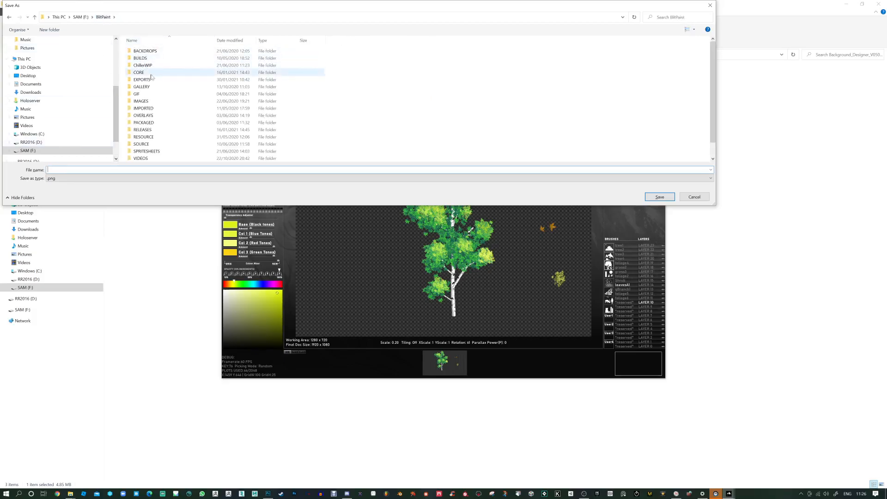
scroll(51, 102, "up", 3)
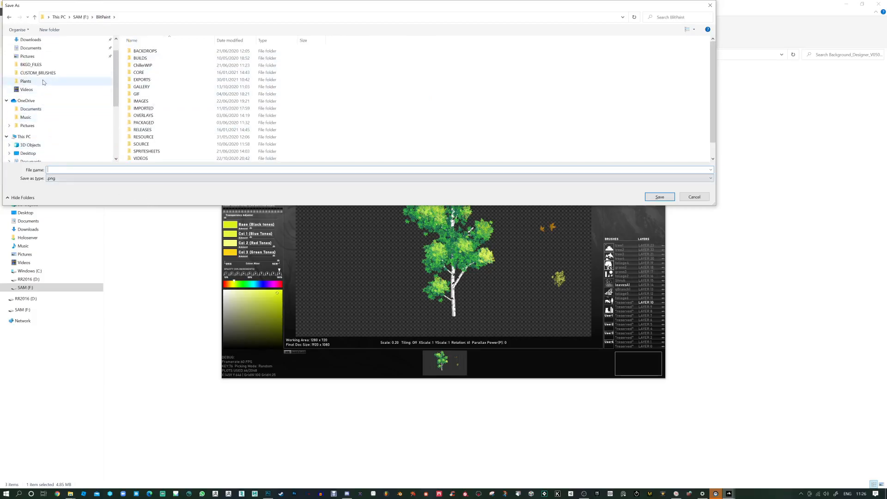
left_click(41, 66)
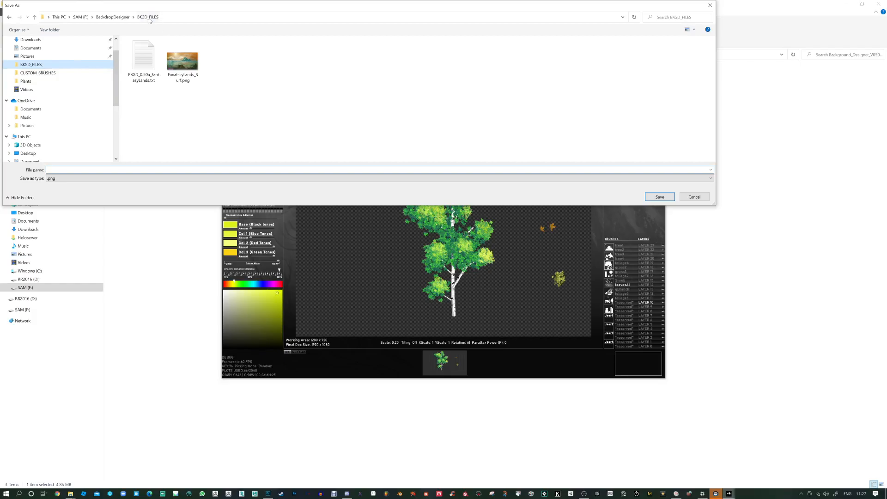
left_click(113, 17)
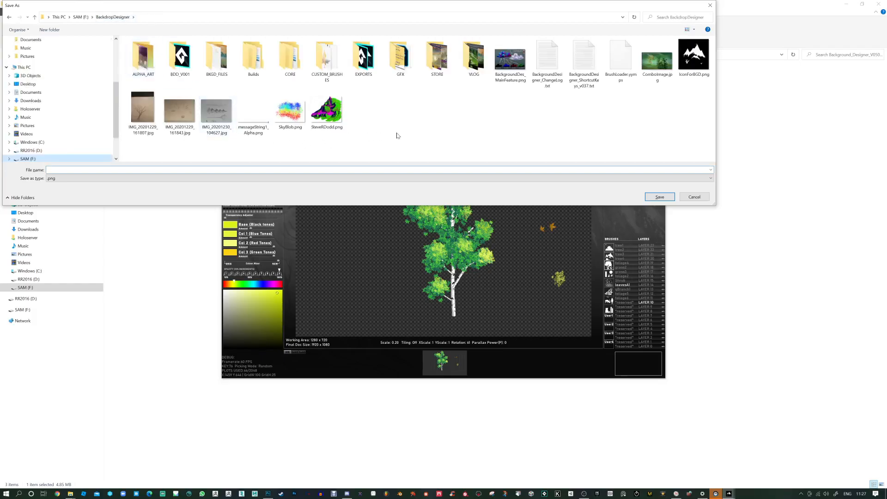
double_click(143, 58)
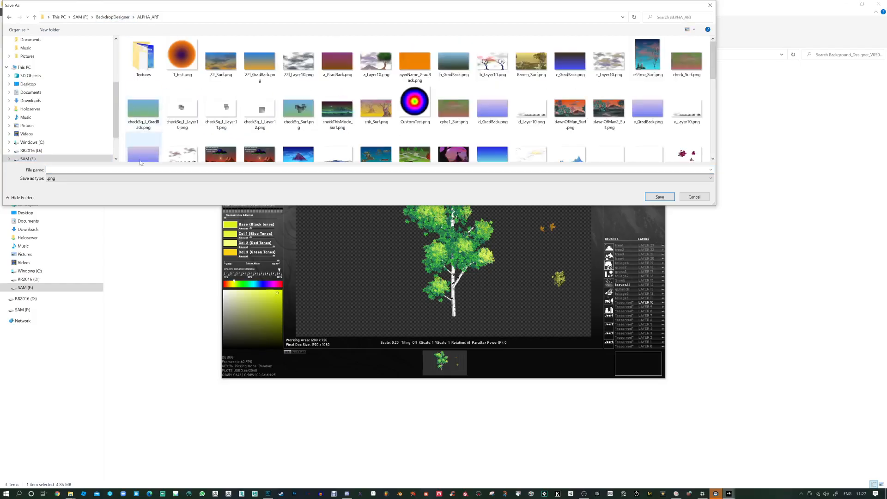
type("BirchTree")
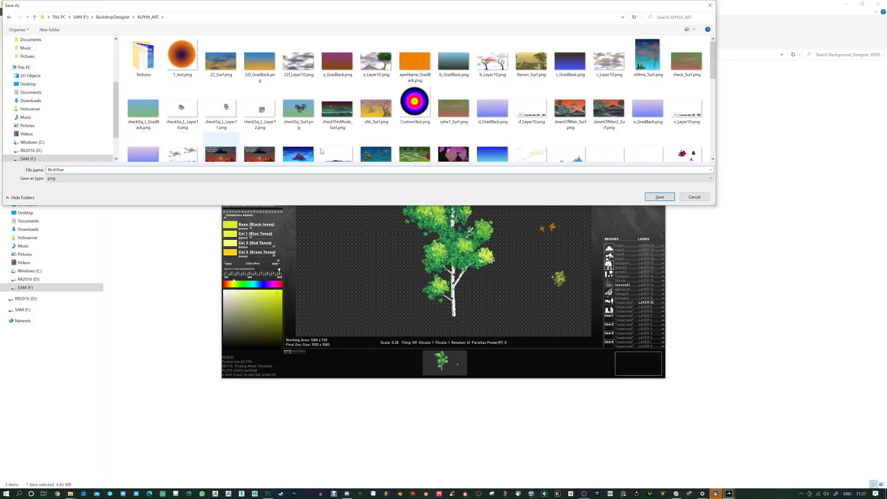
left_click(660, 197)
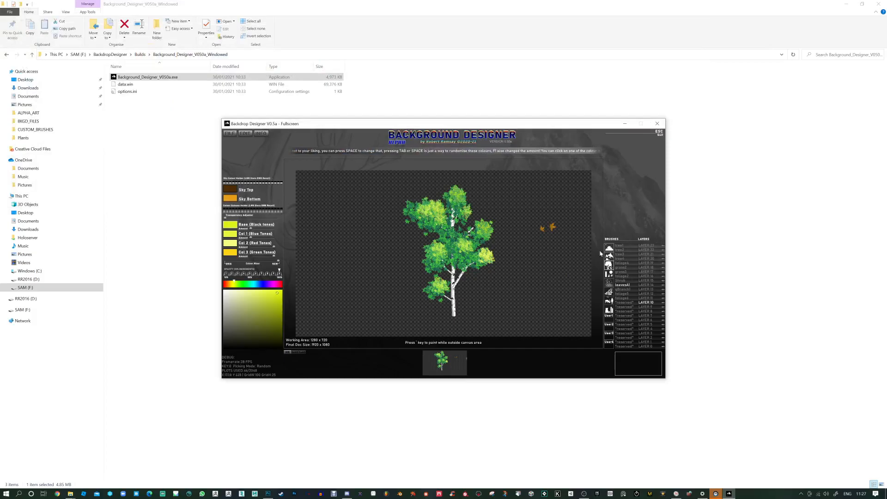
Switch to Photoshop and open BirchTree_Layer10.png from the ALPHA_ART folder.
left_click(268, 493)
left_click(22, 5)
left_click(30, 19)
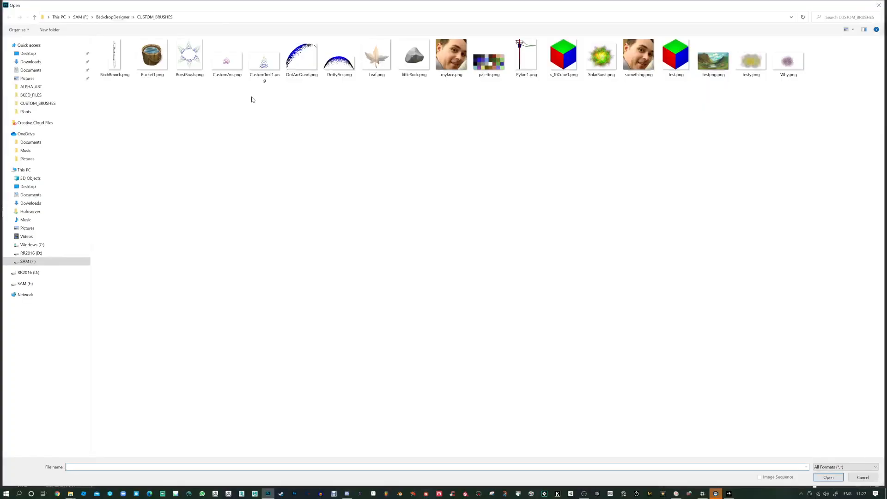
left_click(29, 45)
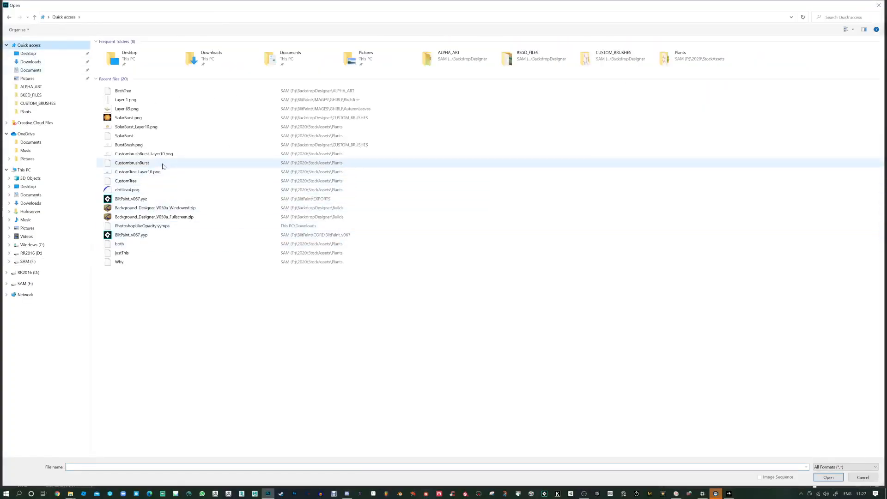
right_click(127, 92)
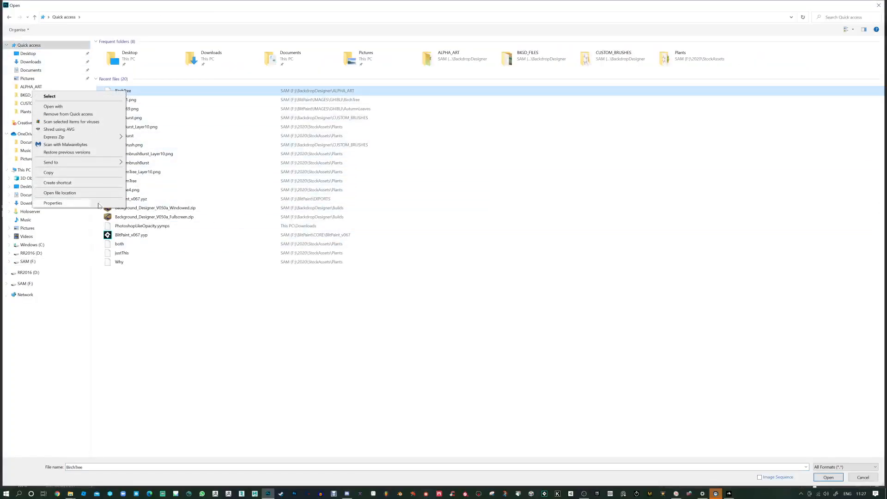
left_click(69, 193)
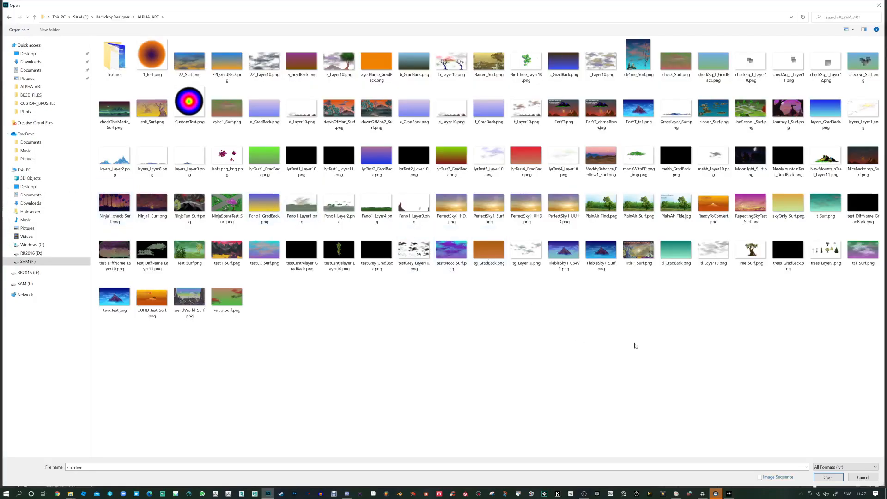
double_click(528, 69)
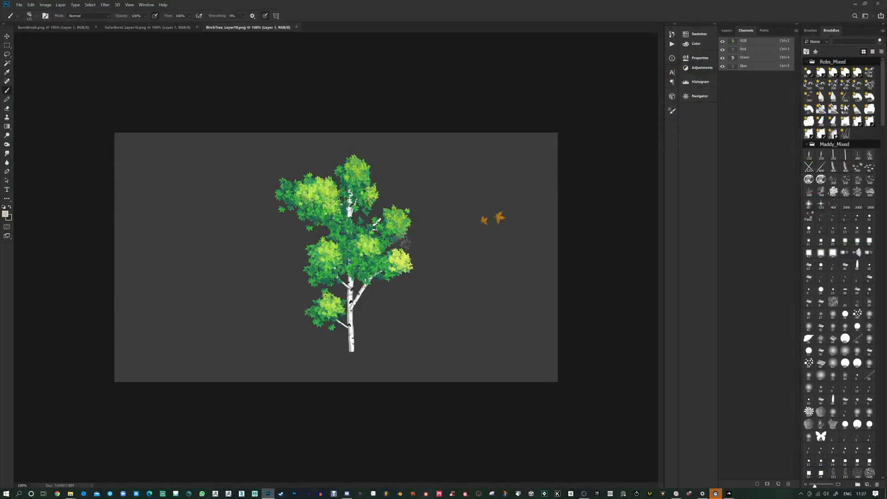
Select the two stray orange leaves beside the tree with a rectangular marquee and cut them out.
left_click(7, 45)
left_click_drag(459, 198, 531, 248)
key("ctrl+x")
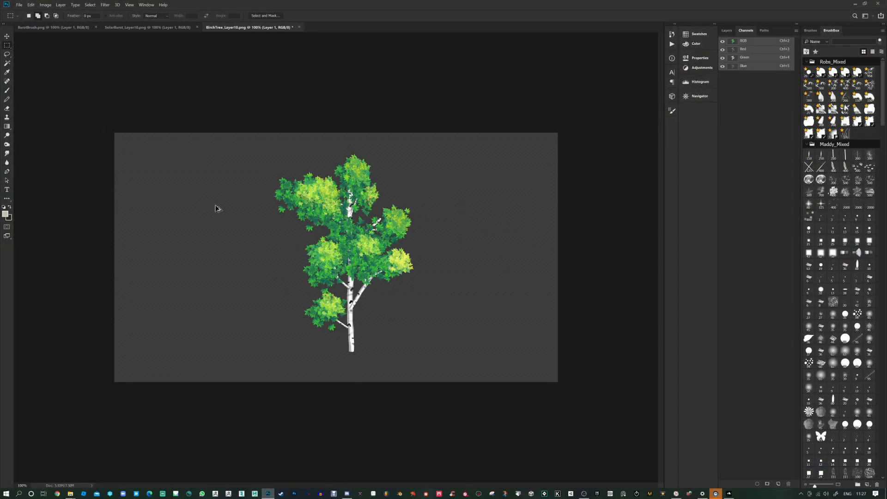
Lasso the two detached green leaves beneath the upper-left leaf cluster and cut them out.
scroll(286, 198, "up", 10)
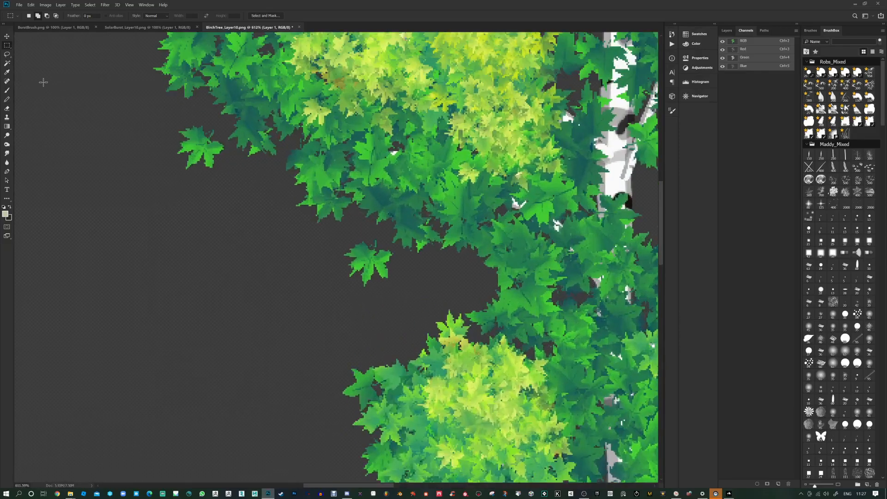
left_click(7, 54)
mouse_move(227, 158)
left_mouse_down()
mouse_move(211, 119)
mouse_move(170, 129)
mouse_move(232, 186)
left_mouse_up()
mouse_move(385, 248)
left_mouse_down()
mouse_move(346, 236)
mouse_move(347, 287)
mouse_move(393, 273)
mouse_move(386, 246)
left_mouse_up()
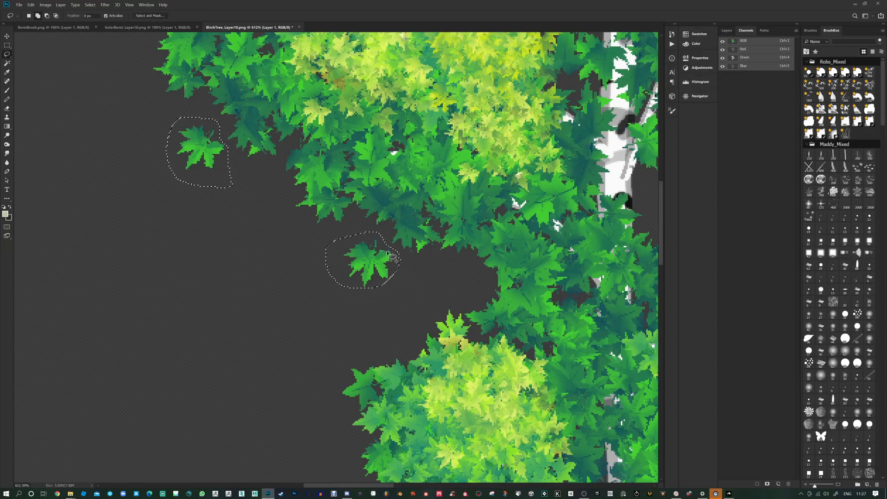
scroll(388, 254, "down", 6)
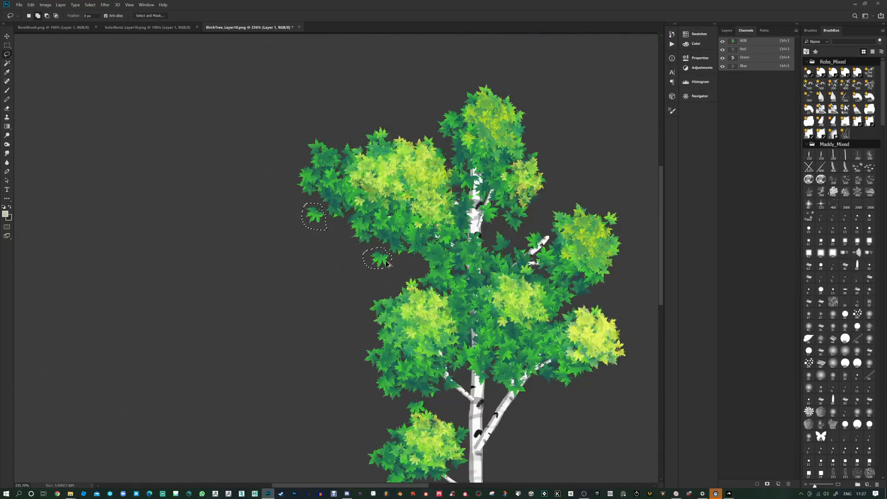
scroll(387, 263, "up", 2)
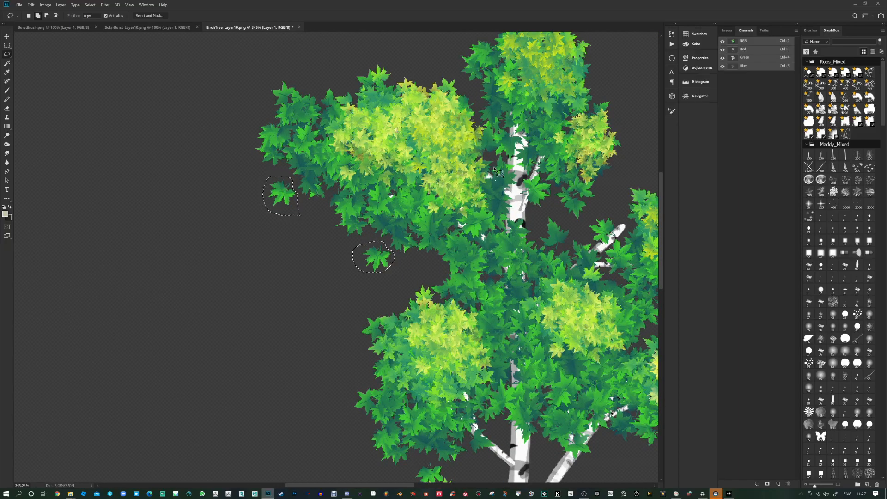
scroll(457, 173, "up", 1)
key("ctrl+x")
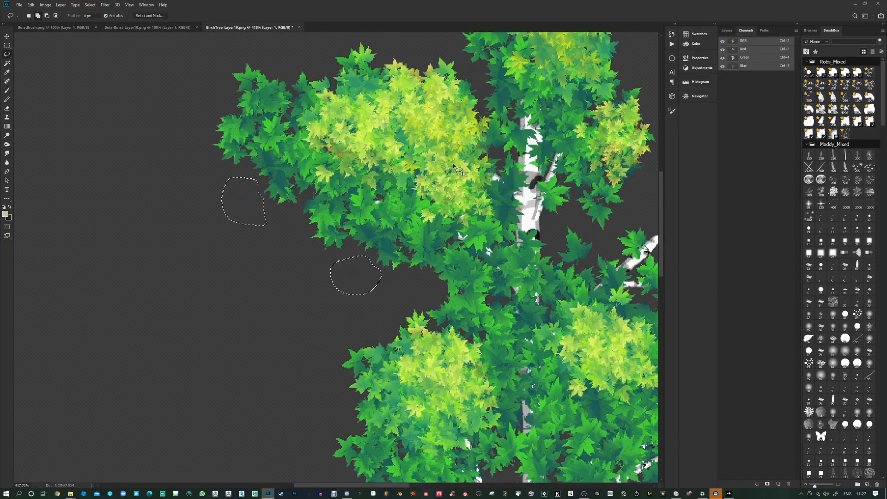
Lasso the loose green leaf below the lowest leaf cluster and cut it out.
scroll(455, 168, "down", 7)
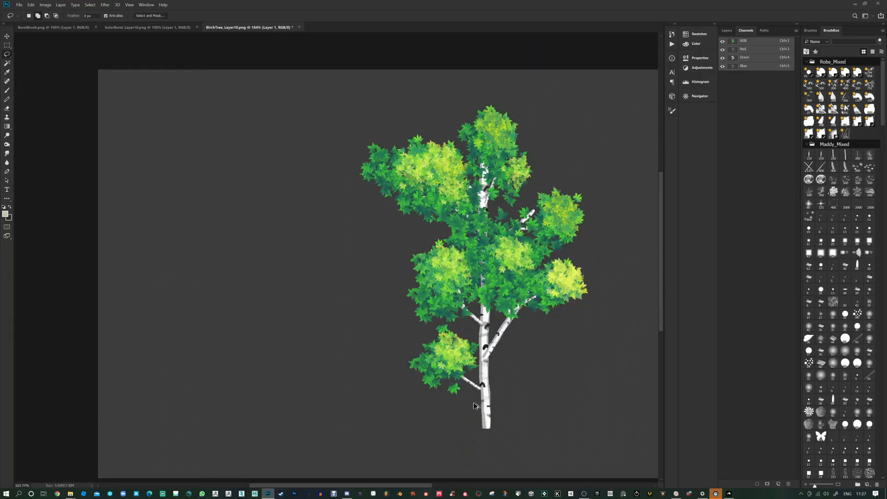
scroll(466, 390, "up", 3)
scroll(466, 389, "up", 3)
mouse_move(448, 354)
left_mouse_down()
mouse_move(421, 353)
mouse_move(413, 386)
mouse_move(460, 382)
left_mouse_up()
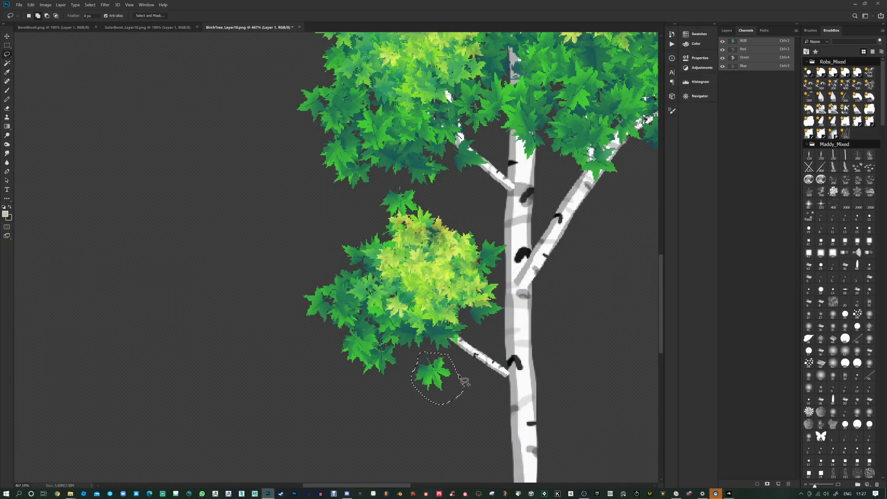
key("ctrl+x")
scroll(461, 383, "down", 6)
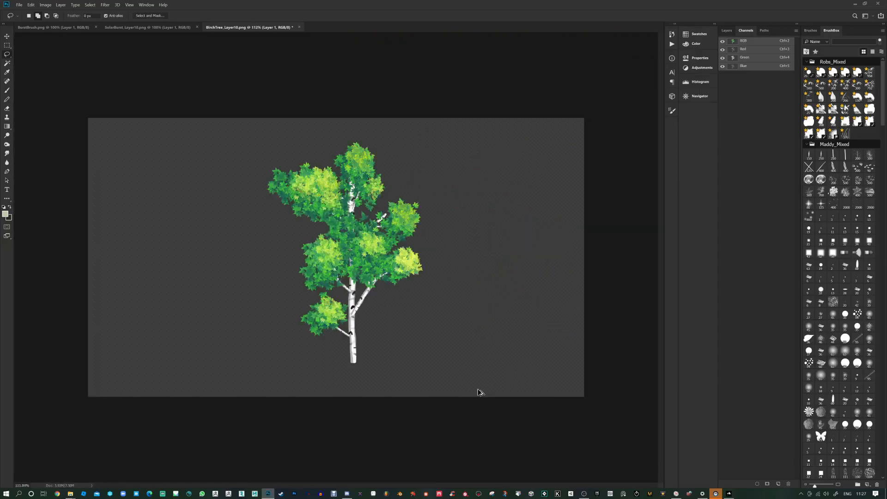
Inspect the birch trunk and branches up close, and trim the image on all four sides based on transparent pixels.
scroll(356, 333, "up", 10)
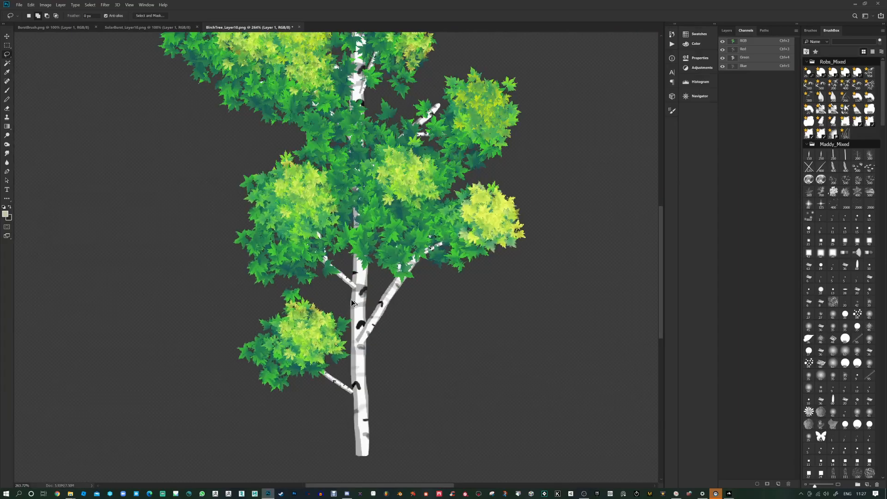
scroll(483, 207, "up", 3)
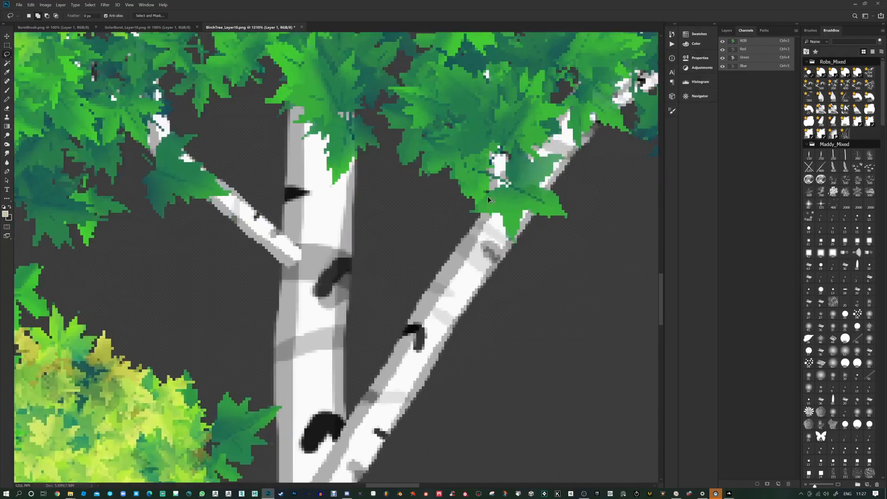
scroll(249, 175, "down", 2)
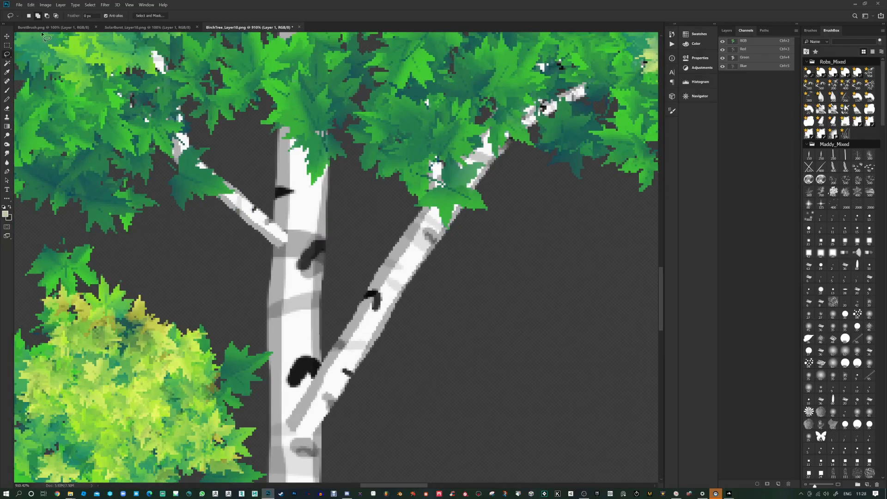
key("alt+i")
key("r")
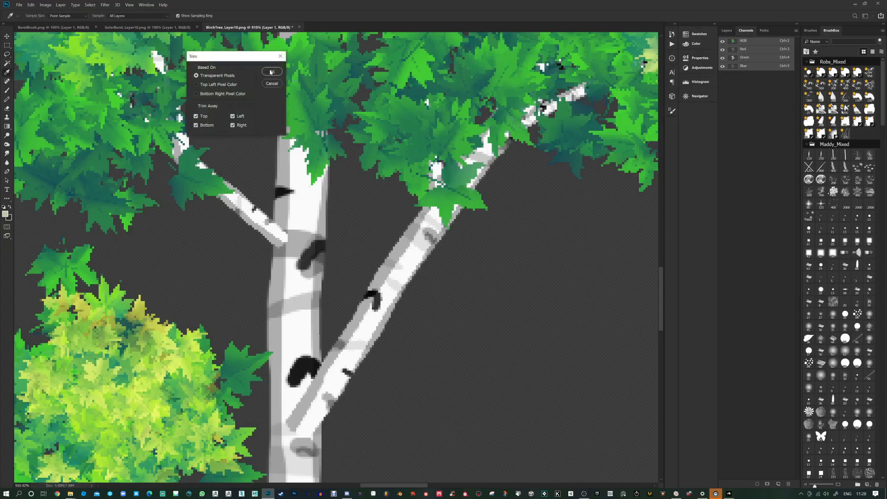
left_click(271, 72)
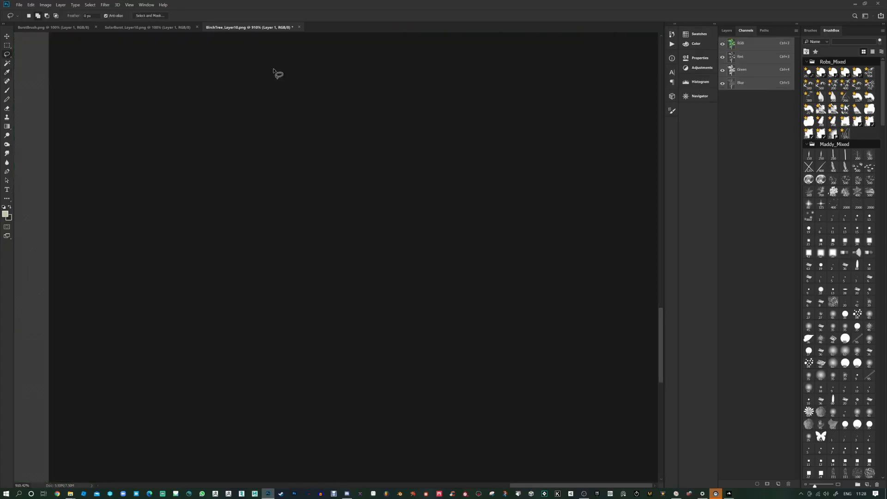
key("ctrl+0")
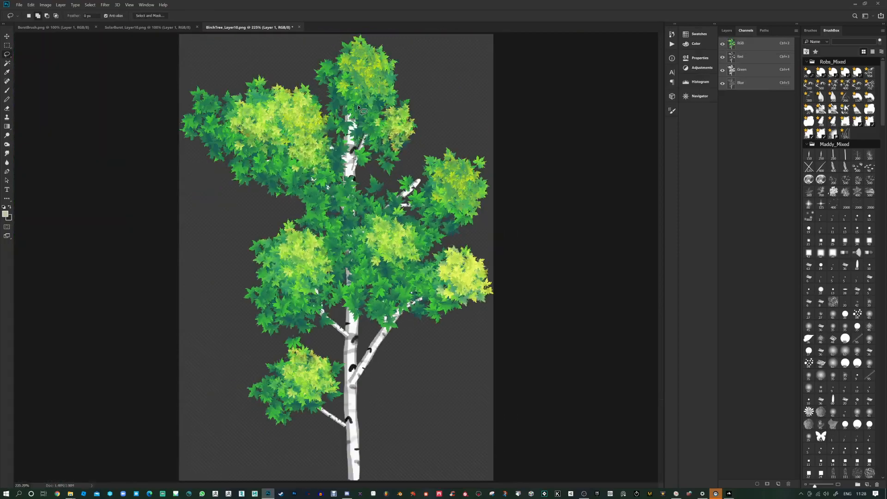
left_click(48, 5)
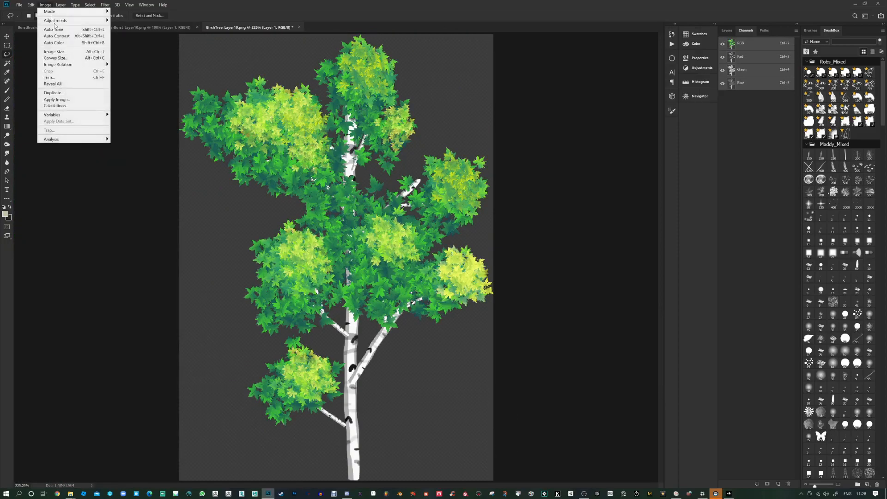
left_click(69, 57)
left_click(301, 77)
Try resizing the trimmed tree image to a height of 600 pixels, check the leaf detail, and undo the resize.
left_click(45, 5)
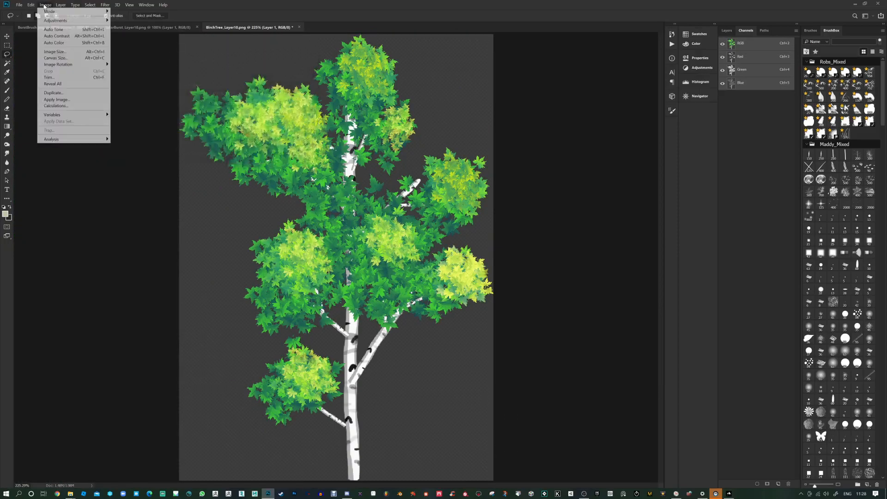
left_click(69, 51)
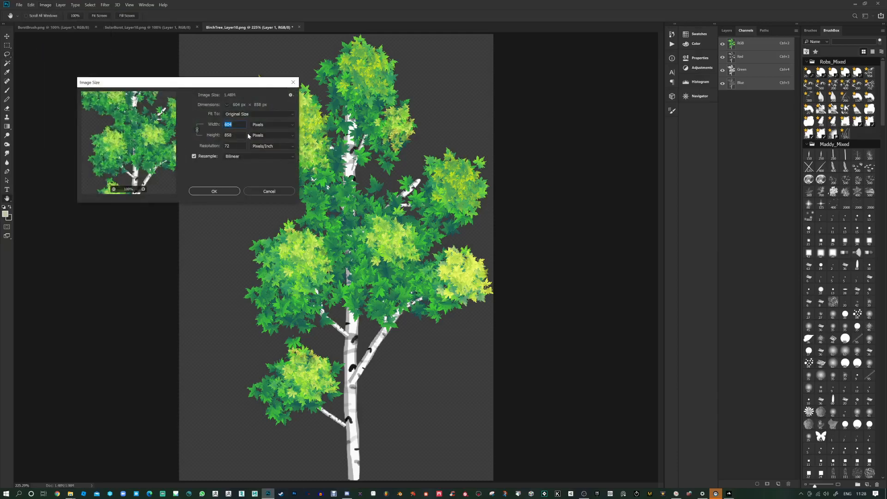
left_click(212, 135)
type("600")
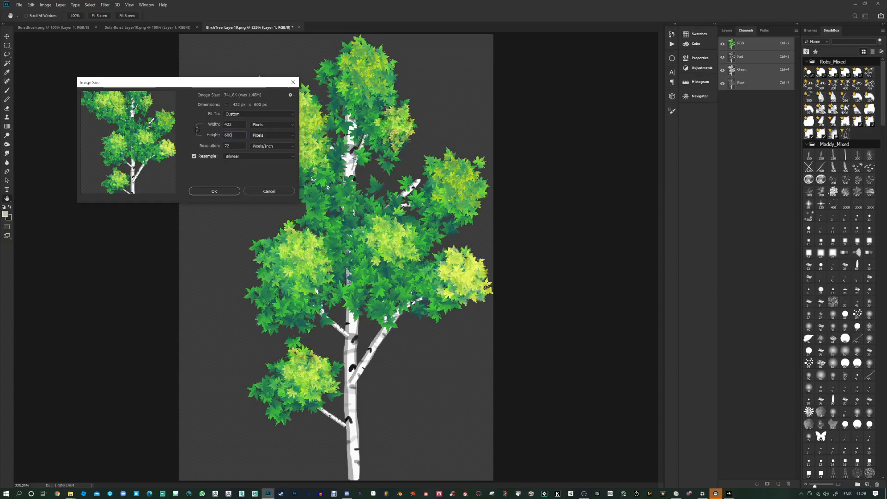
left_click(233, 190)
scroll(339, 217, "up", 6)
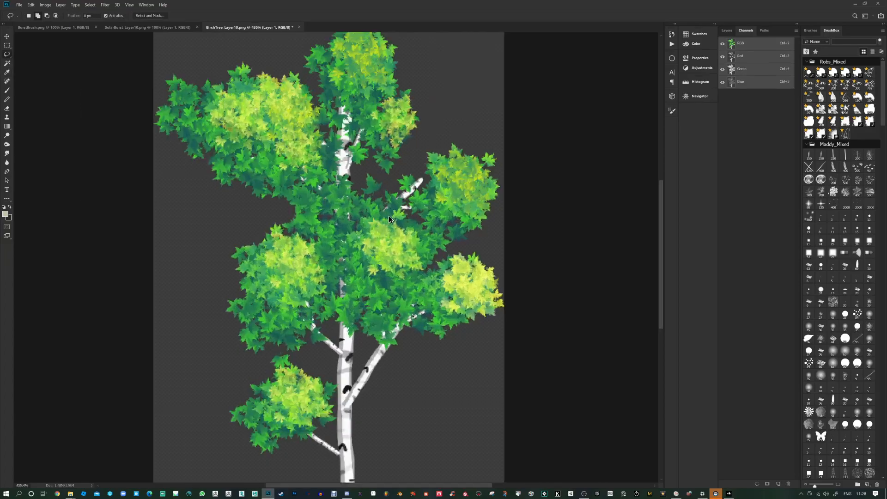
scroll(431, 212, "down", 5)
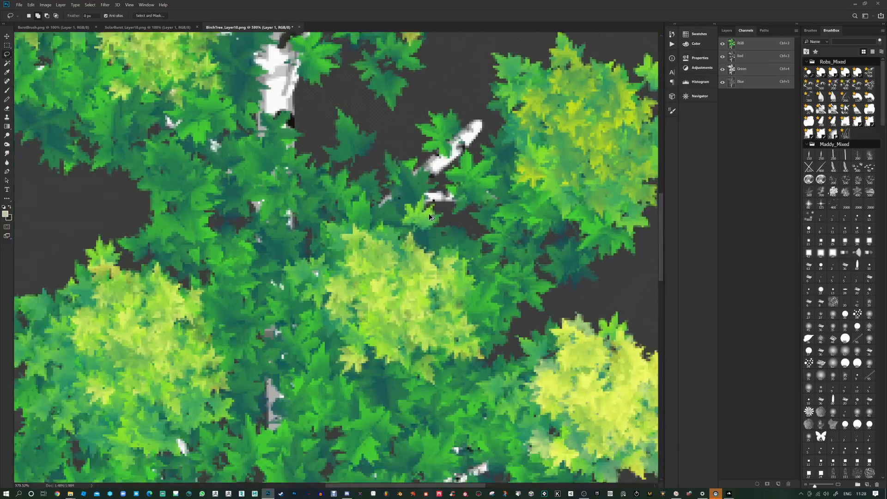
key("ctrl+z")
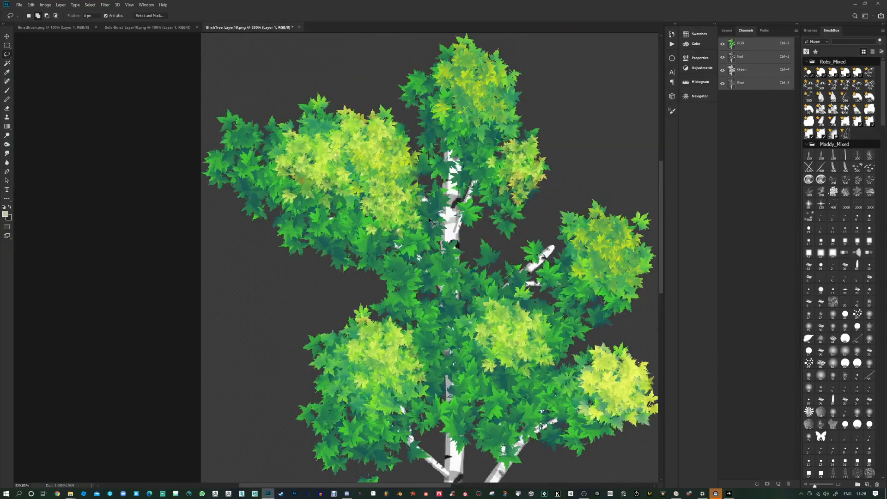
scroll(427, 215, "down", 1)
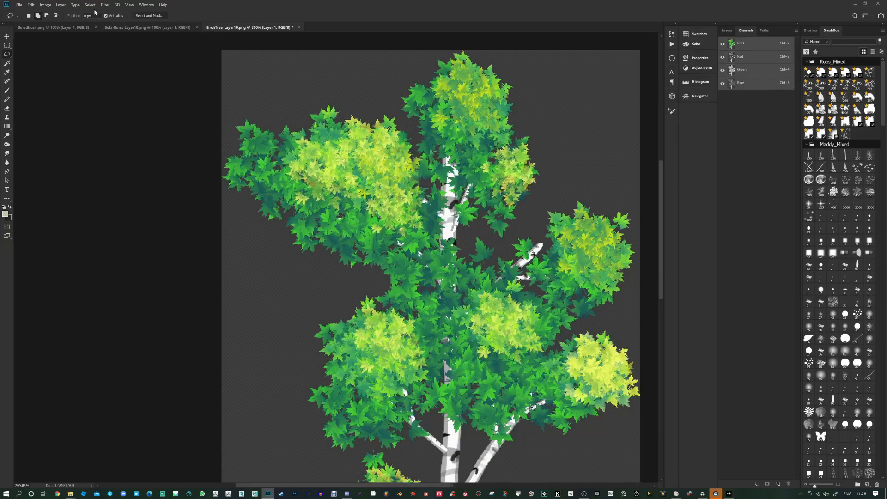
Apply the Oil Paint filter to the birch tree with low stylization.
left_click(46, 5)
mouse_move(105, 4)
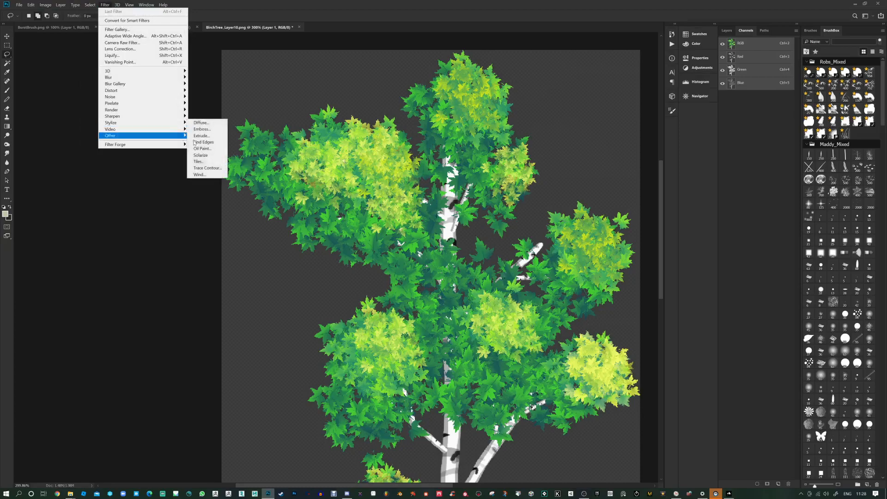
left_click(206, 149)
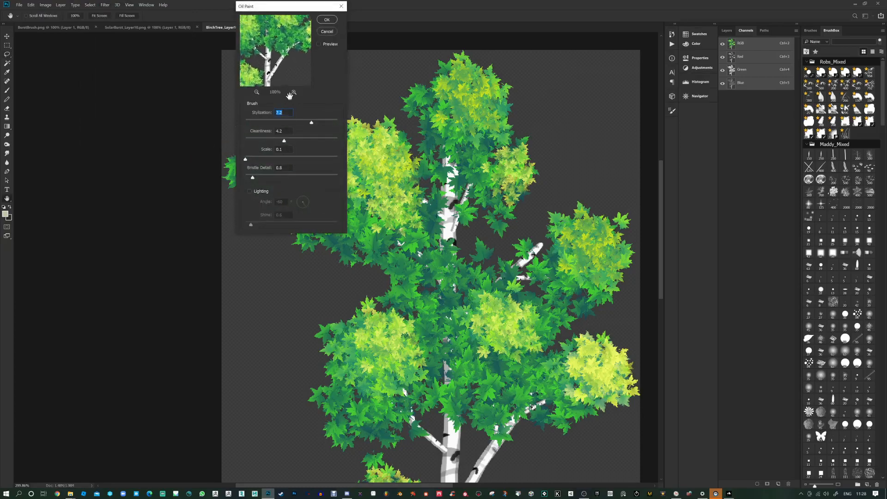
left_click_drag(288, 71, 281, 44)
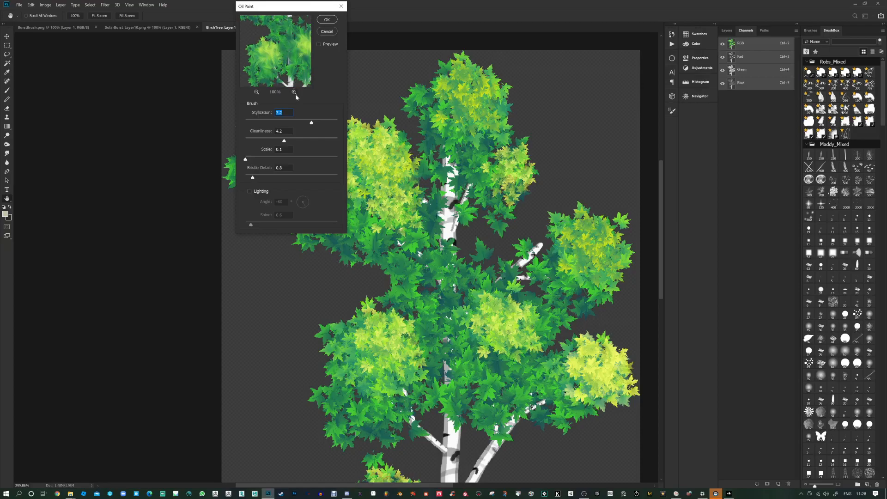
mouse_move(250, 124)
left_mouse_down()
mouse_move(250, 140)
mouse_move(252, 123)
left_mouse_up()
left_click(326, 19)
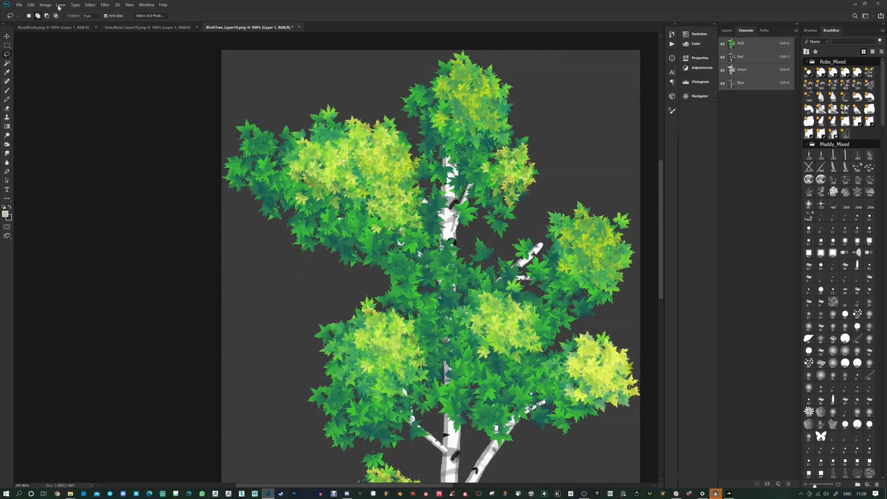
Reapply the Oil Paint filter to the tree with cleanliness 0.3 and very low stylization, checking the foliage in the preview.
left_click(105, 5)
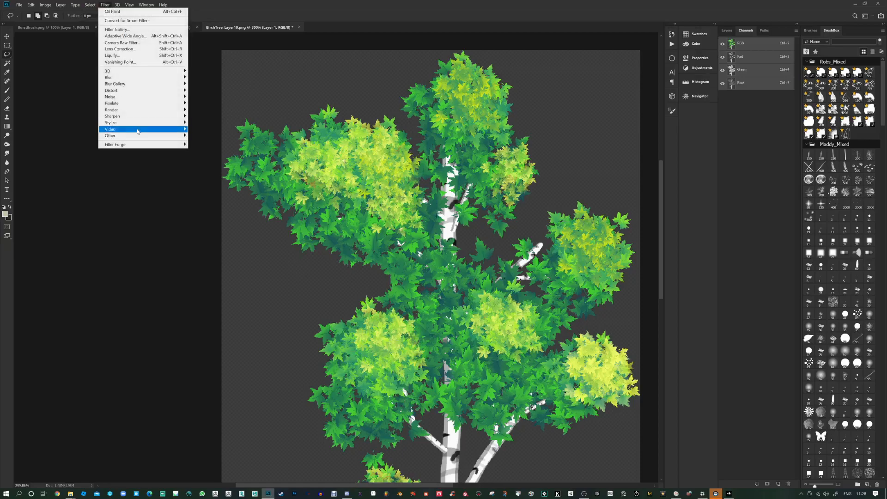
mouse_move(145, 126)
left_click(202, 148)
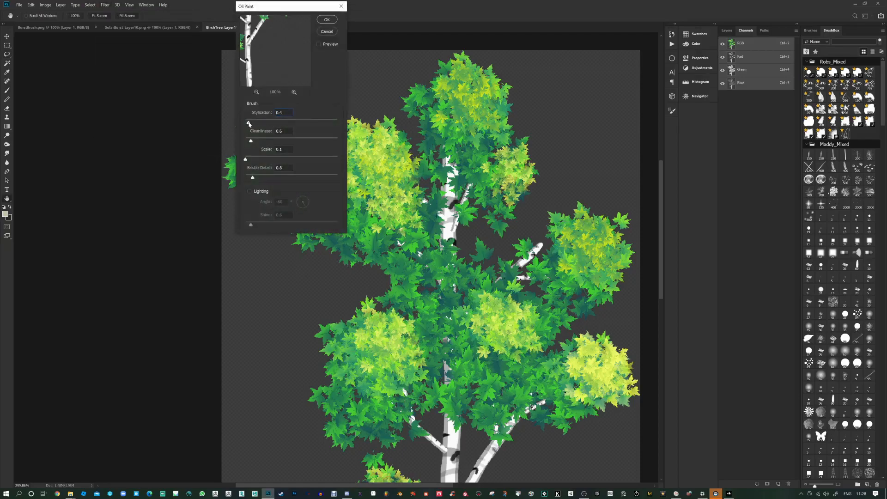
left_click(249, 141)
left_click_drag(276, 54, 275, 60)
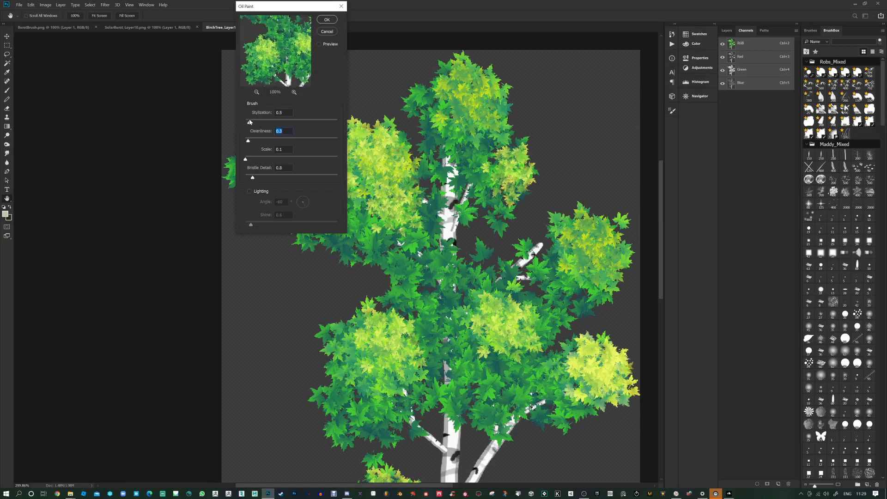
left_click(249, 123)
left_click(327, 20)
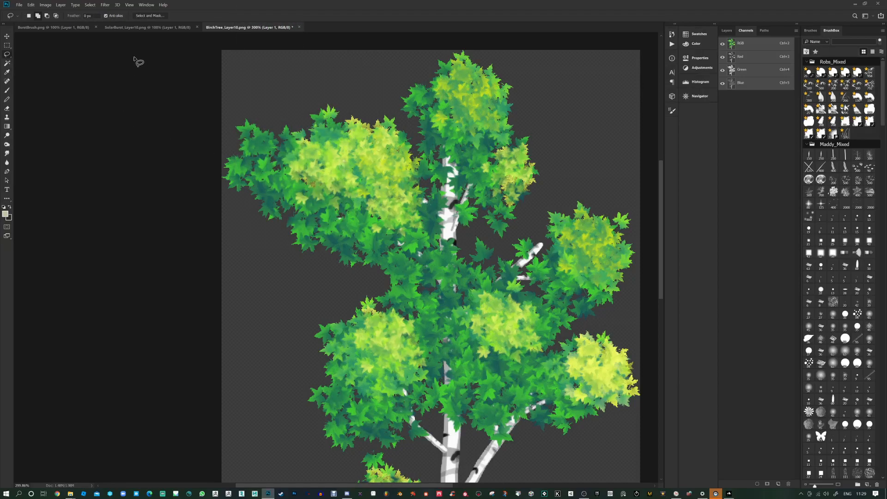
Resize the tree image to a height of 600 pixels.
left_click(61, 5)
left_click(61, 6)
left_click(50, 6)
left_click(60, 57)
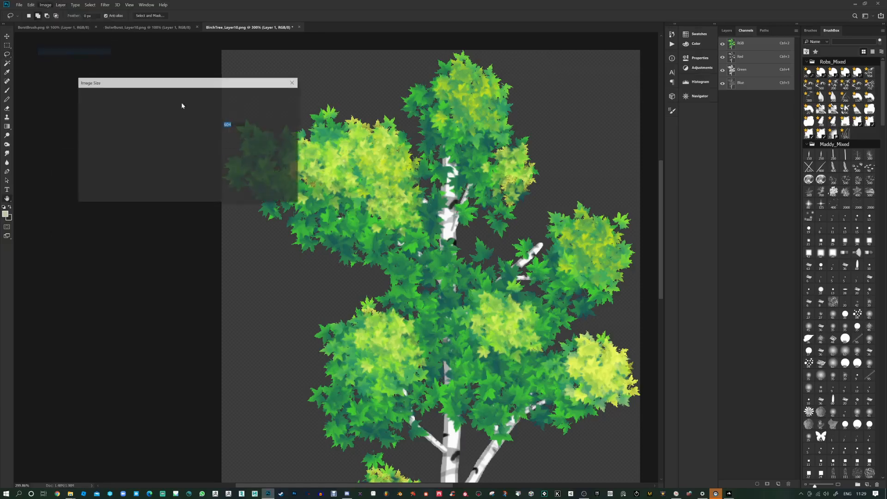
key("Tab")
type("600")
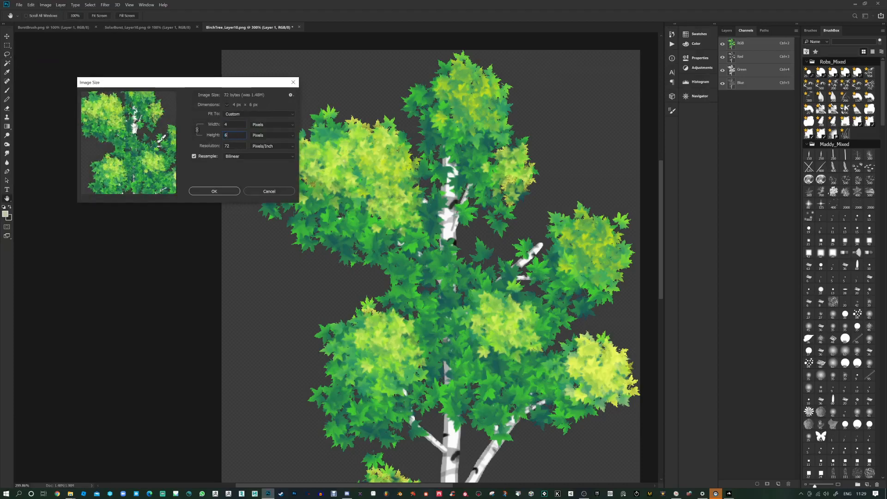
left_click(228, 191)
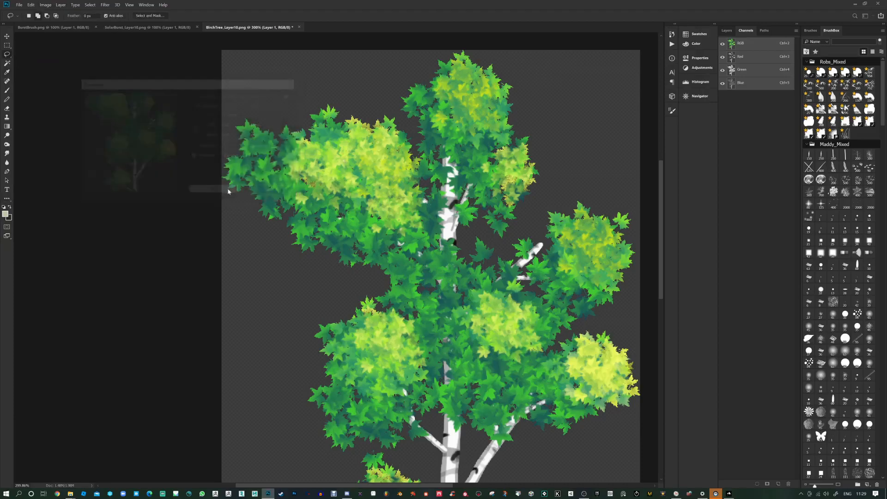
Trim the resized image on all four sides based on transparent pixels and view it at 100%.
key("ctrl+alt+t")
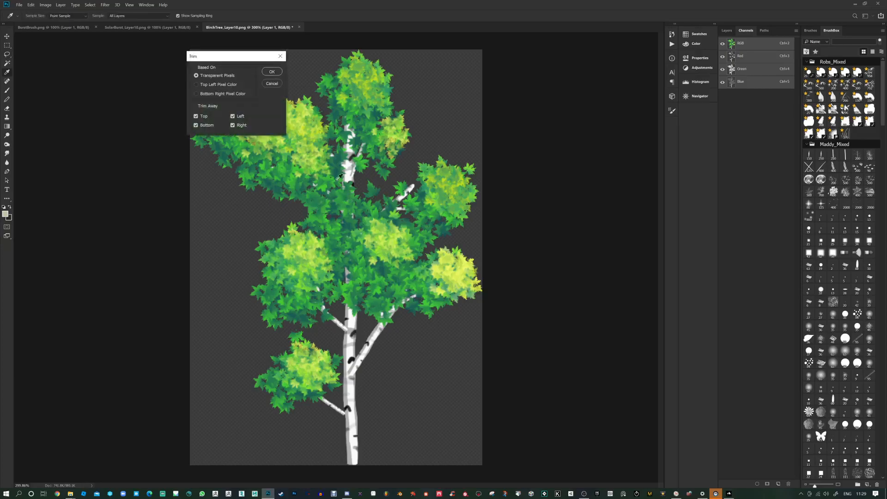
left_click(271, 72)
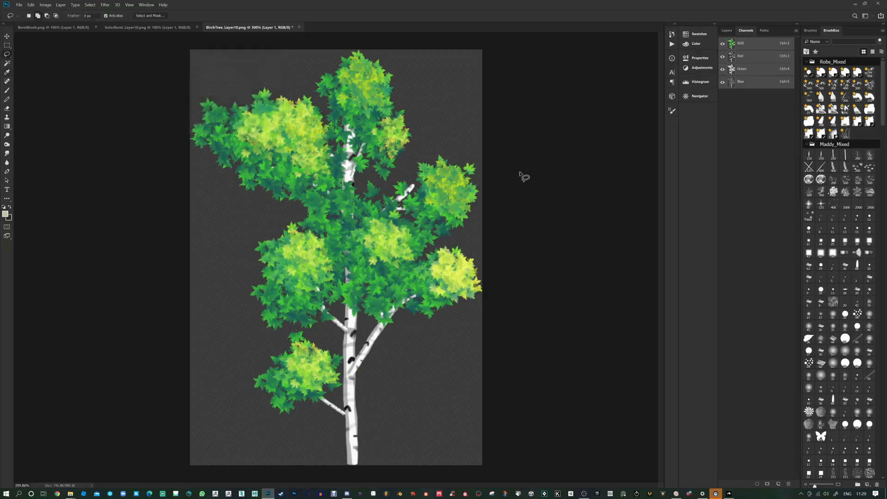
key("ctrl+1")
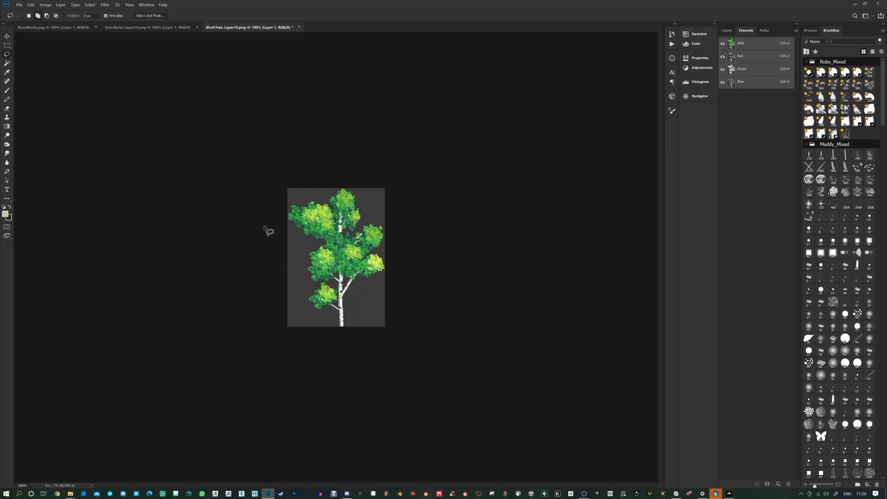
Apply the basic Sharpen filter to the tree and save the image.
left_click(105, 5)
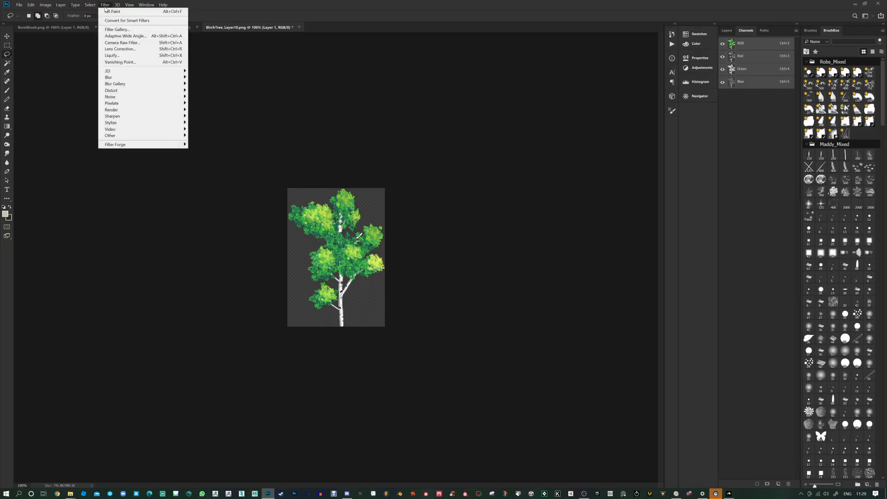
mouse_move(127, 122)
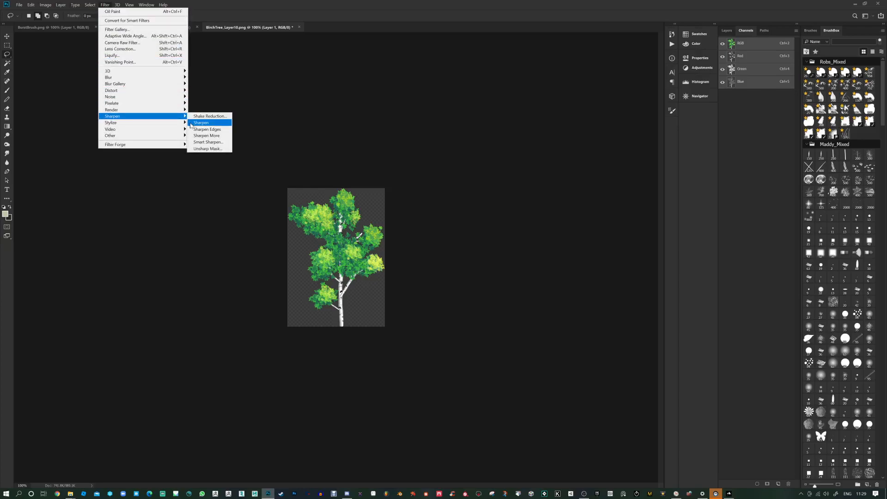
left_click(198, 123)
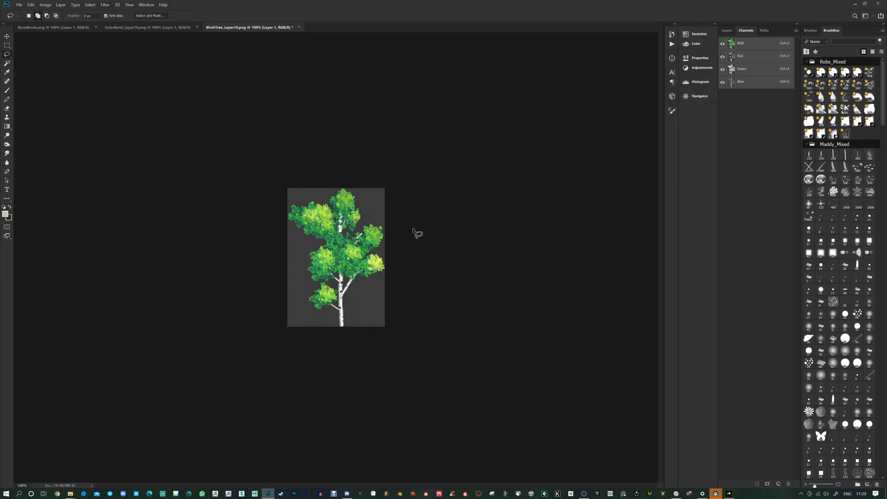
key("ctrl+s")
Switch to Background Designer and load BirchTree_Layer10.png as a custom brush named BirchTree.
left_click(855, 7)
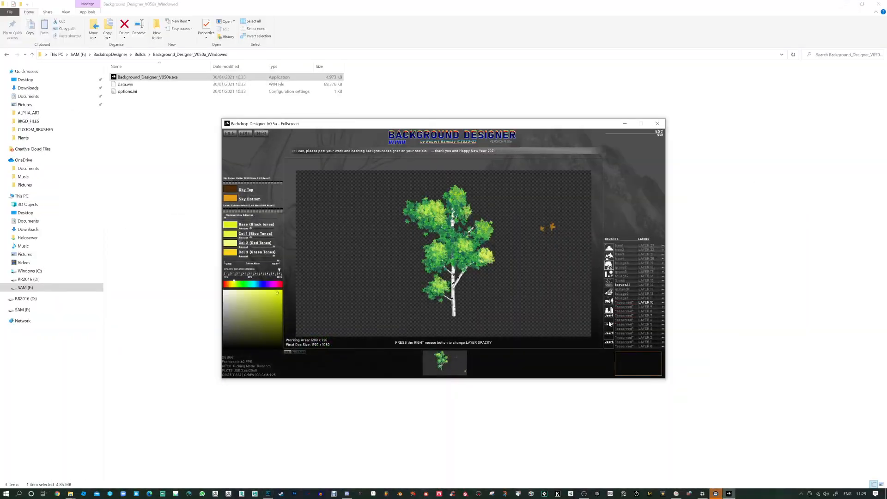
left_click(621, 298)
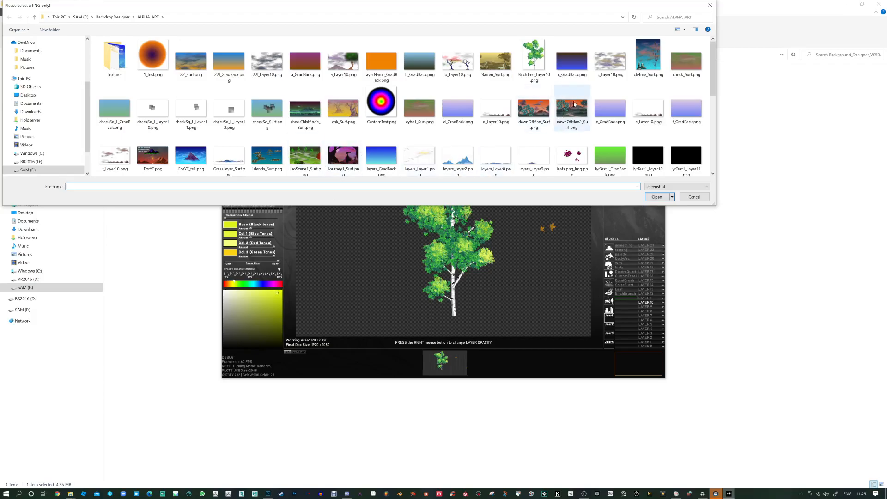
double_click(535, 61)
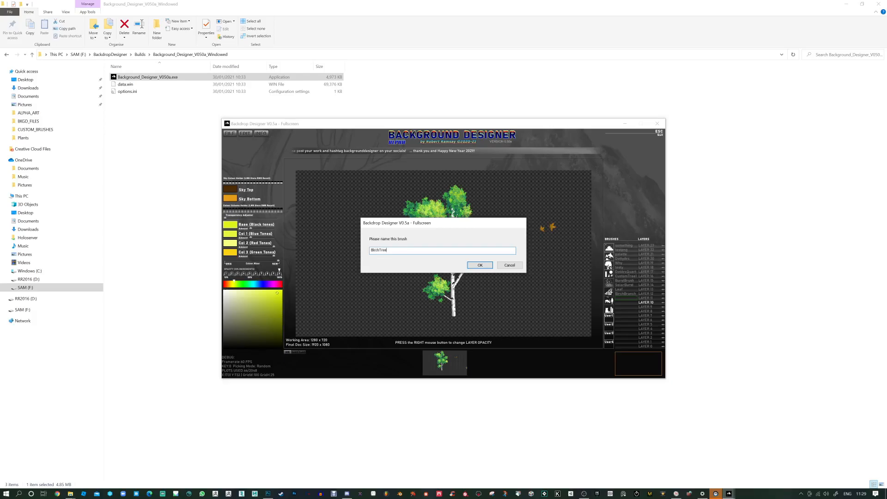
left_click(479, 266)
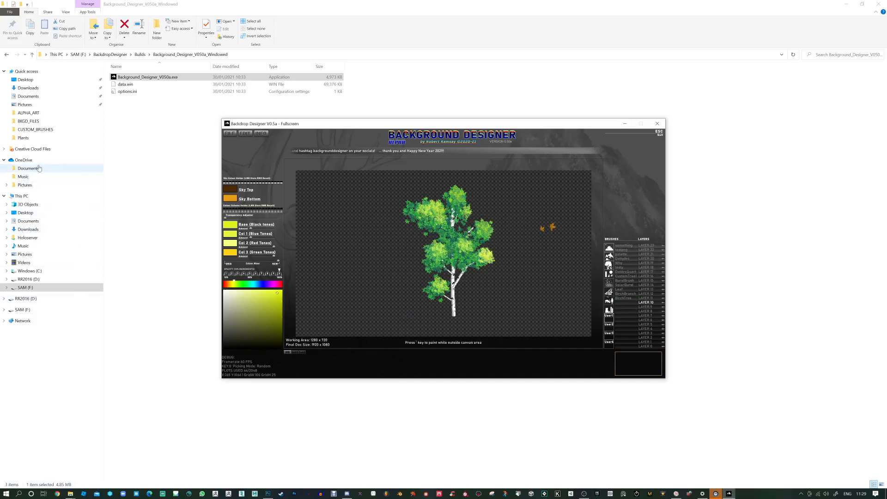
Look through the CUSTOM_BRUSHES folder and locate the stored BirchTree.png brush file.
left_click(35, 130)
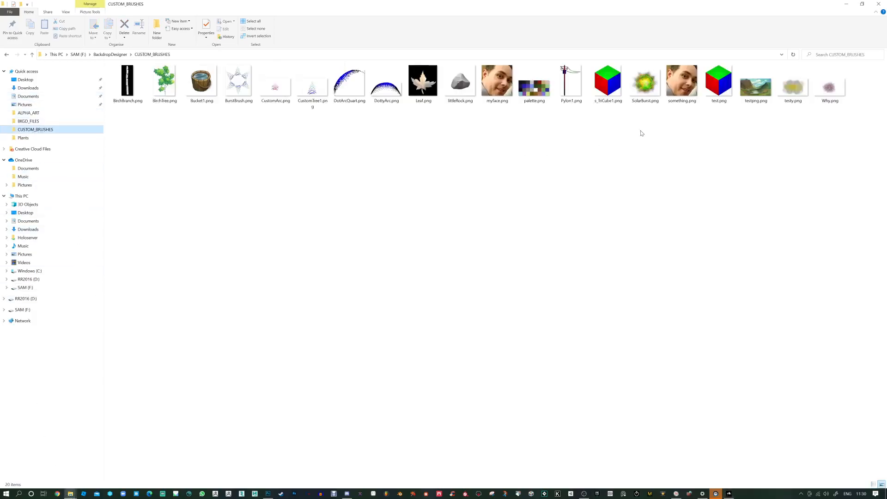
left_click(497, 82)
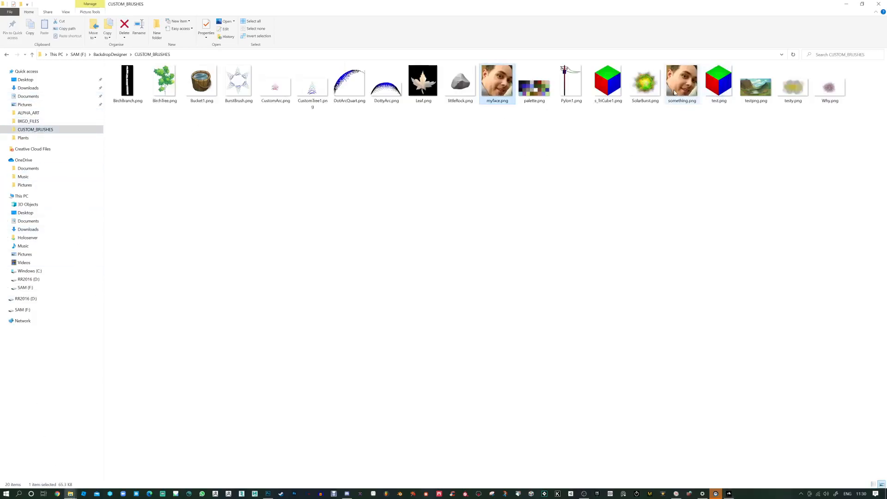
left_click(232, 110)
left_click(167, 84)
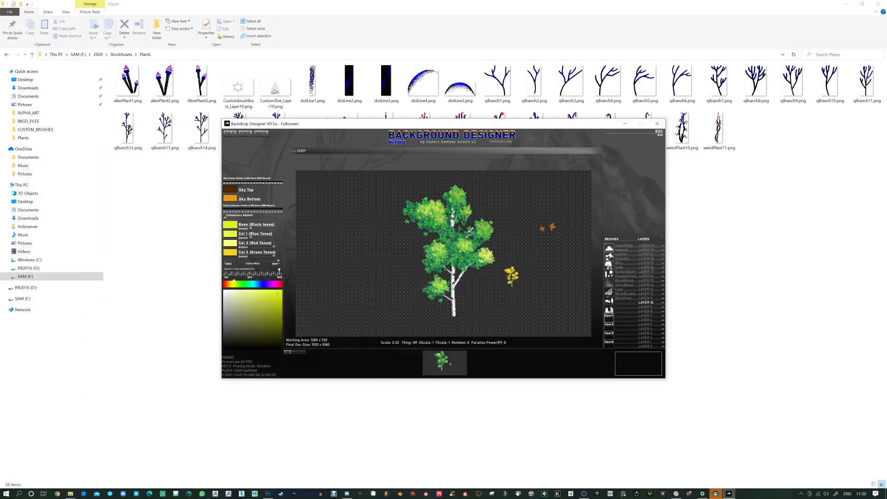
In Background Designer, clear the canvas, enlarge the birch tree brush, and slide the colour mix down to the tree's original colours.
scroll(511, 277, "up", 19)
key("BackSpace")
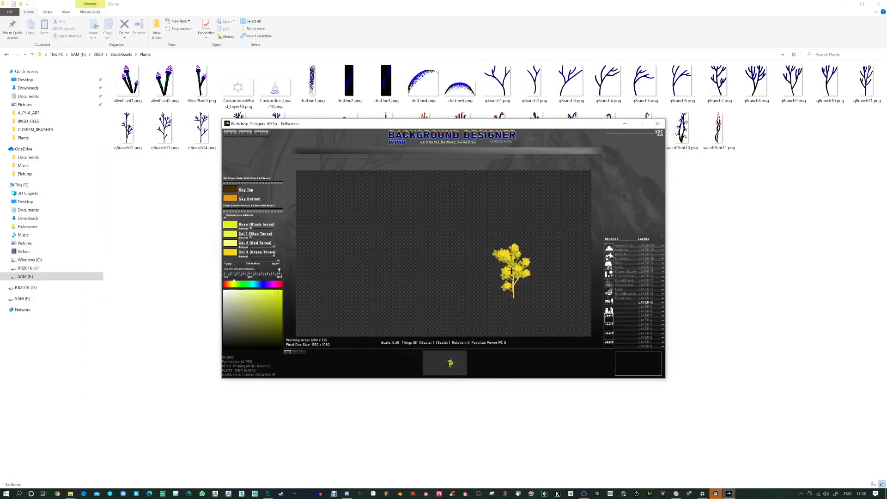
scroll(387, 256, "up", 20)
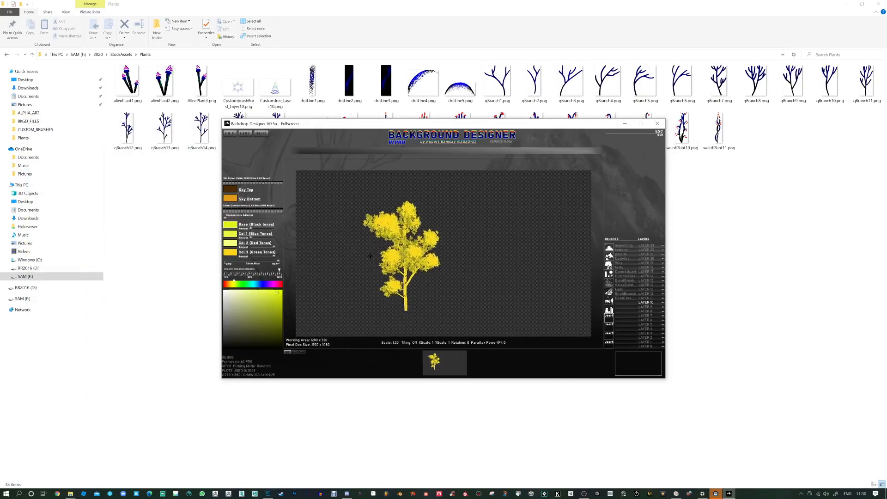
left_click_drag(274, 264, 226, 264)
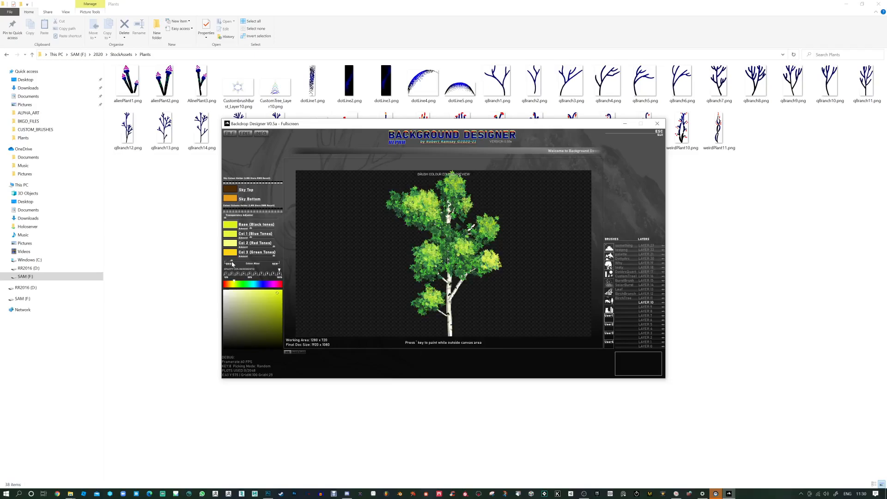
Try stamping a row of four overlapping birch trees across the canvas with the 1.32 scale brush.
left_click(372, 254)
left_click(415, 259)
left_click(465, 261)
left_click(519, 263)
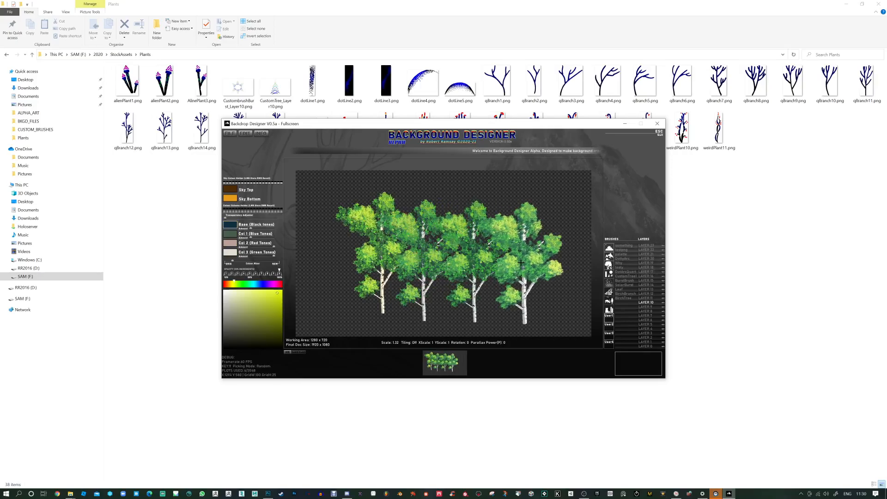
Try adding a lower front row of birches from right to left, mirroring the brush horizontally after the first tree.
left_click(498, 273)
key("x")
left_click(446, 271)
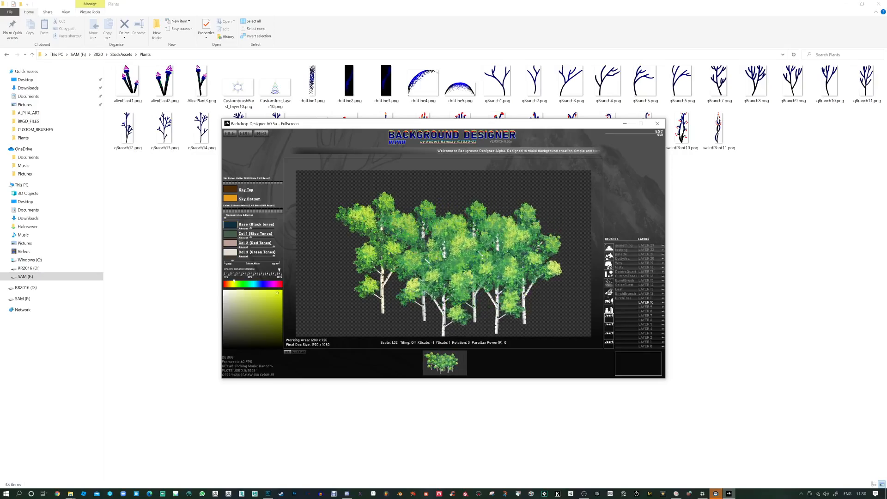
left_click(413, 272)
left_click(389, 274)
left_click(370, 274)
Flip the brush back, try filling the canvas with ten more overlapping birches, and clear the canvas.
key("x")
left_click(438, 275)
left_click(505, 277)
left_click(505, 244)
left_click(434, 258)
left_click(352, 277)
left_click(412, 252)
left_click(438, 272)
left_click(501, 271)
left_click(524, 275)
left_click(542, 259)
key("BackSpace")
Shrink the birch brush to about 0.6 scale, turn on the wrapping canvas preview, and stamp a birch at the canvas's left edge.
scroll(347, 243, "down", 4)
scroll(347, 244, "down", 5)
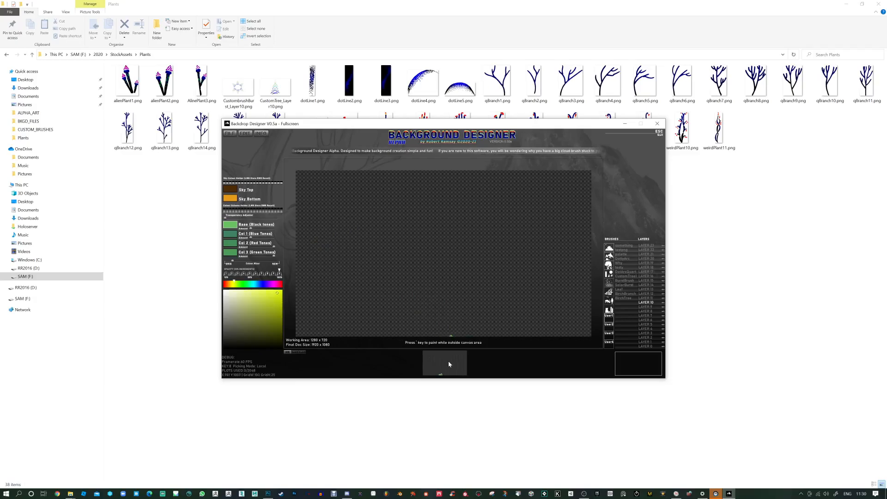
key("w")
left_click(305, 255)
scroll(326, 254, "up", 1)
Mirror the brush, shrink it to 0.50 scale, rotate it slightly, and stamp a second birch beside the first.
key("x")
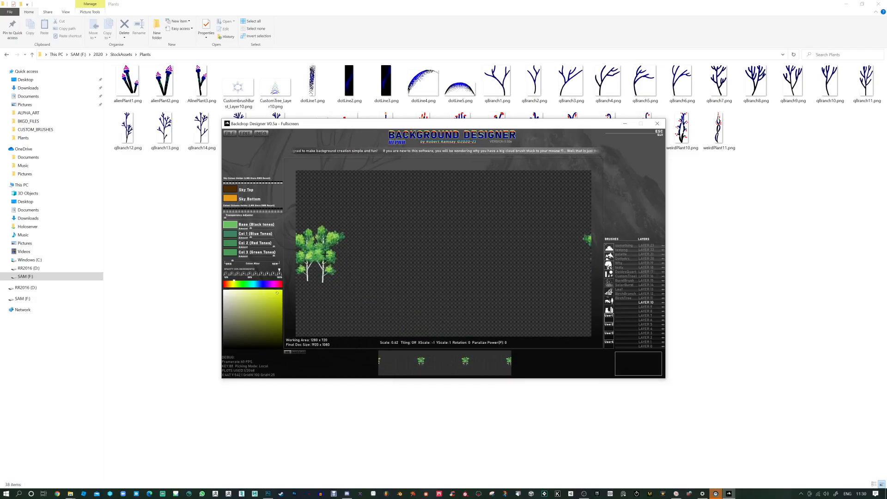
scroll(322, 253, "down", 2)
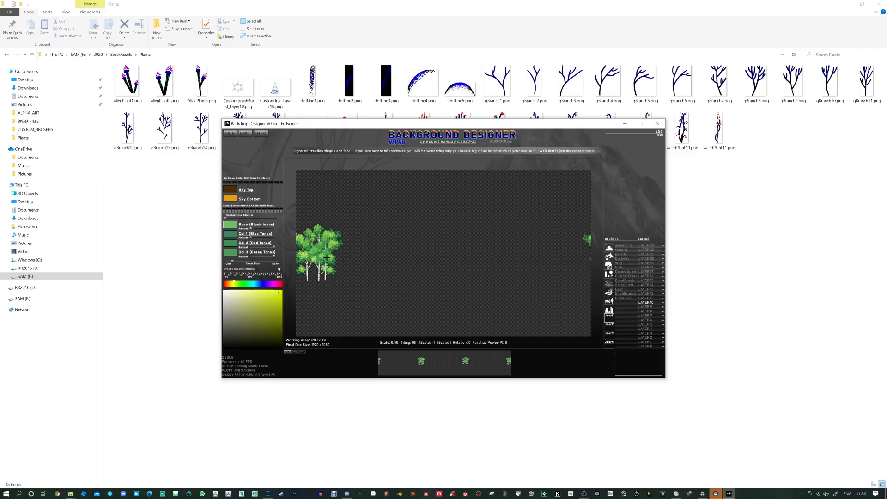
key("r")
key("r")
left_click(330, 255)
Enlarge the brush to 0.67 scale, rotate it to 2, and stamp further birches to extend the row rightward.
scroll(345, 257, "up", 4)
key("e")
key("e")
key("e")
key("e")
left_click(339, 249)
key("Tab")
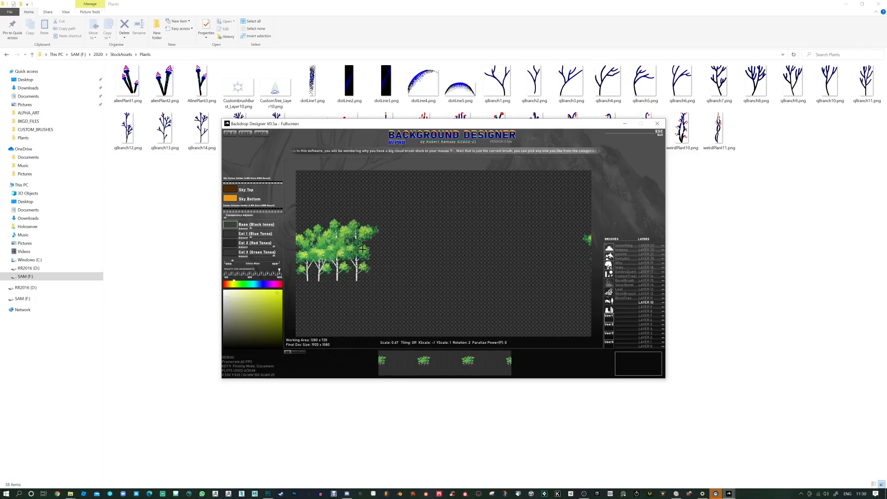
left_click(375, 256)
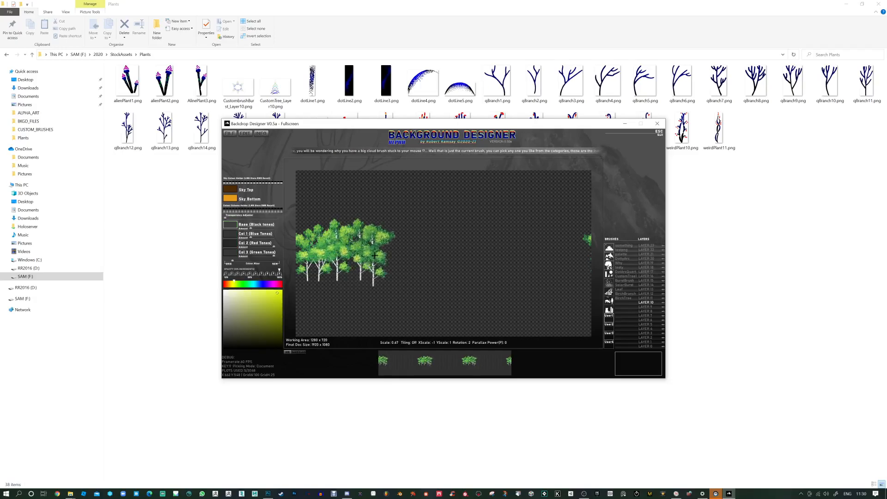
Mirror the birch brush, shrink it to 0.60 scale, rotate it to 10, and stamp a leaning birch at the row's right end.
key("x")
scroll(374, 254, "down", 2)
key("r")
key("r")
key("r")
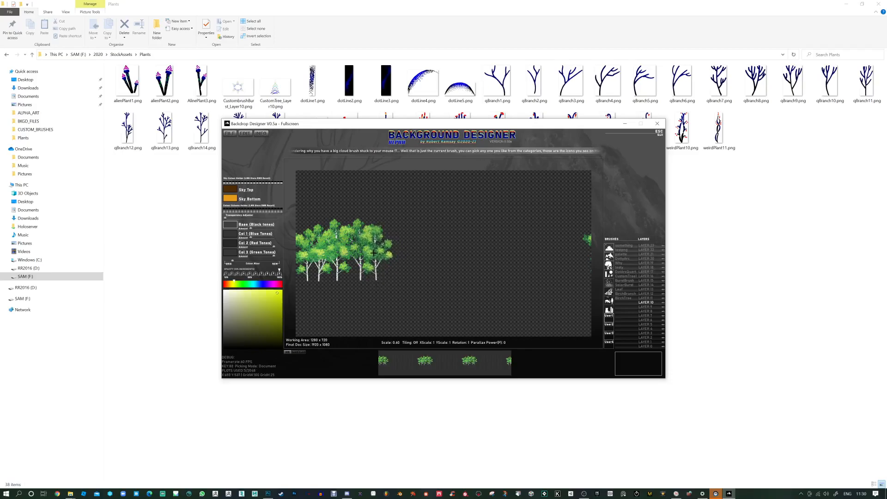
key("e")
key("e")
key("e")
key("e")
key("e")
key("e")
key("e")
key("e")
key("e")
key("e")
key("e")
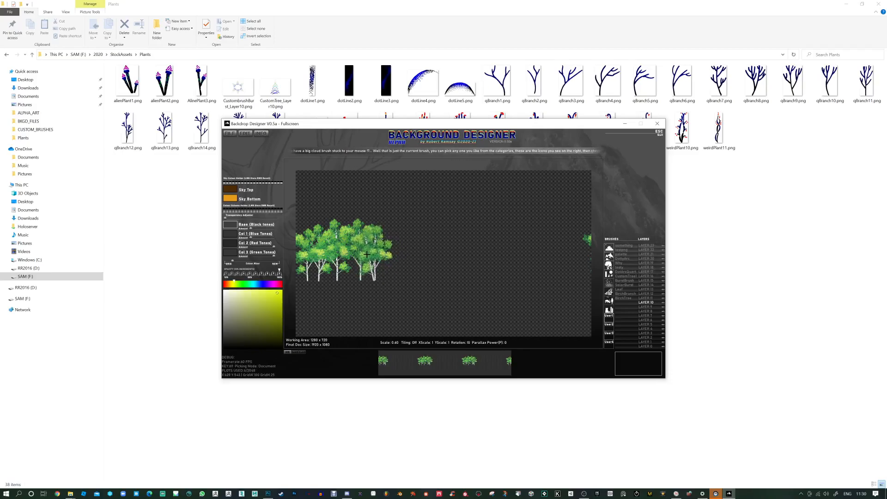
left_click(367, 255)
Rotate the birch brush to 356, shrink it to 0.53 scale, and stamp two smaller birches to extend the row rightward.
key("r")
key("r")
key("r")
key("r")
key("r")
key("r")
key("r")
key("r")
key("r")
key("r")
key("r")
key("r")
key("r")
key("r")
scroll(413, 257, "down", 2)
key("Tab")
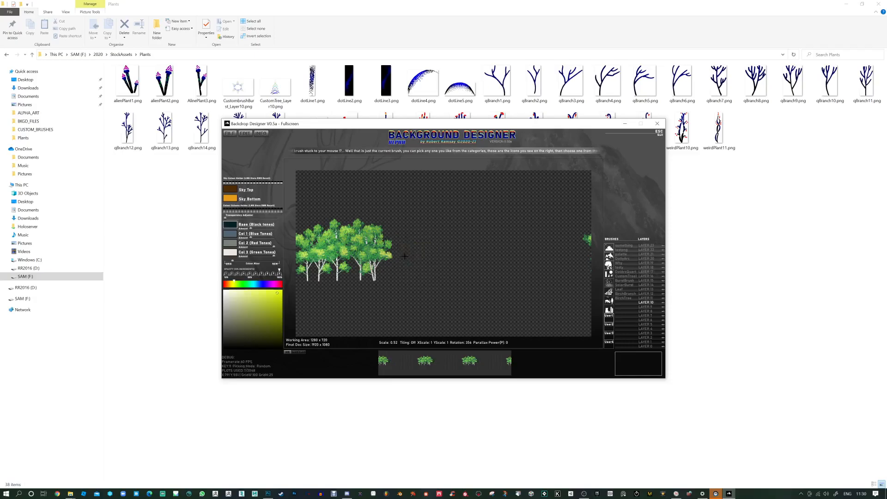
key("Tab")
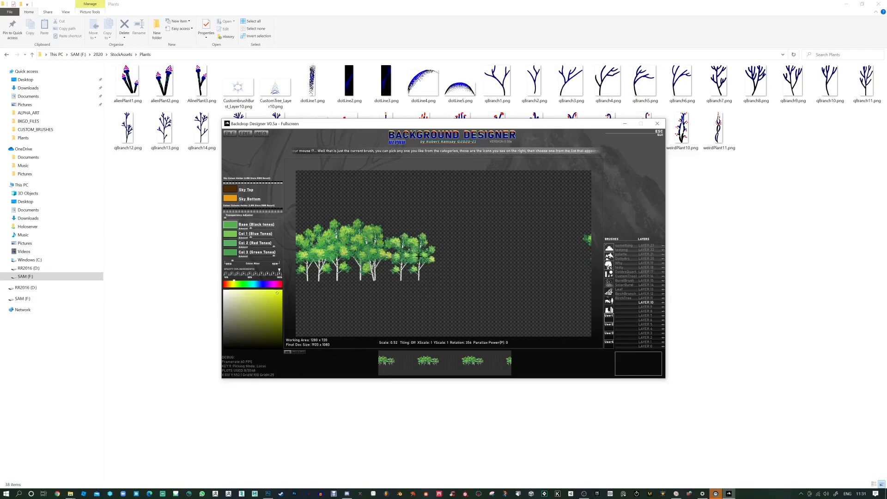
left_click(426, 257)
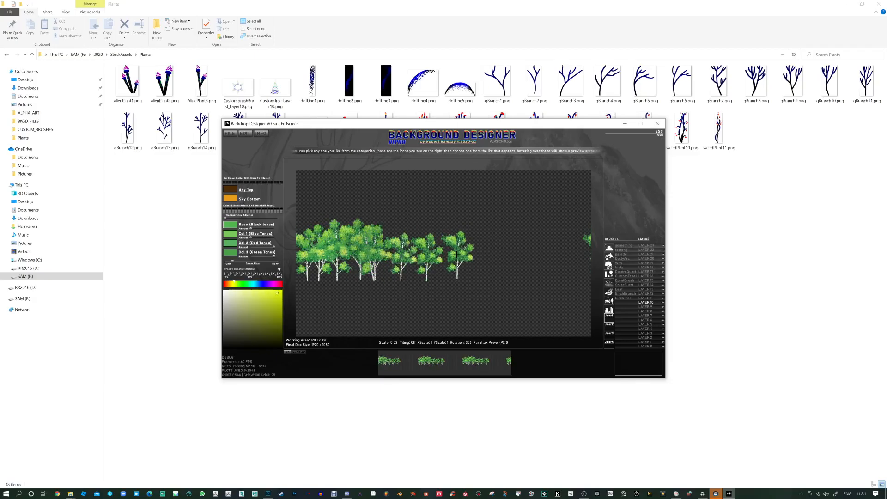
Try several random colour combinations on the birch brush.
key("Tab")
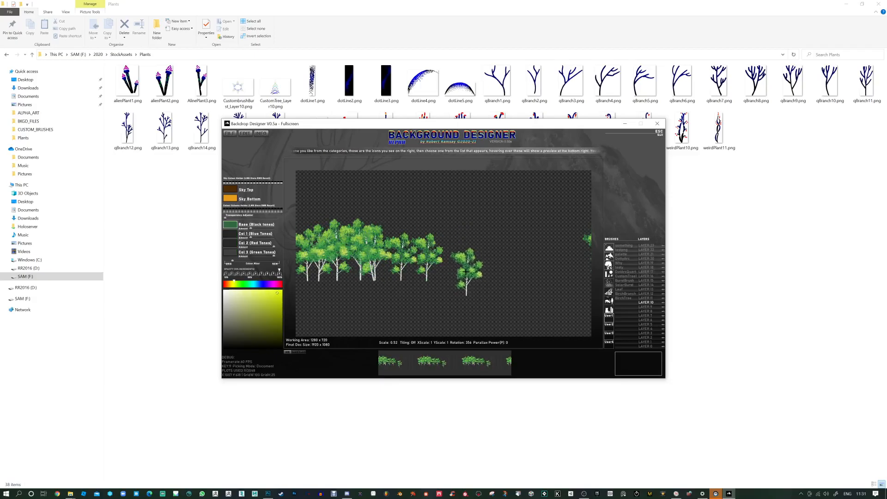
key("Tab")
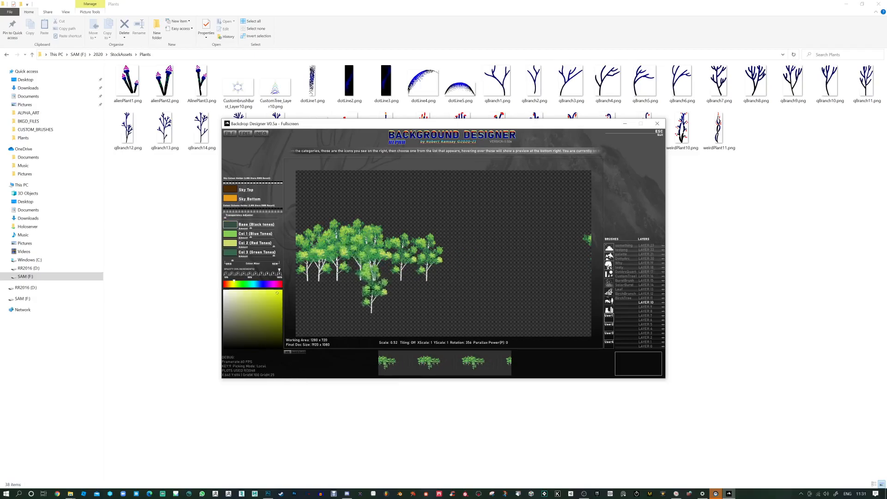
key("Tab")
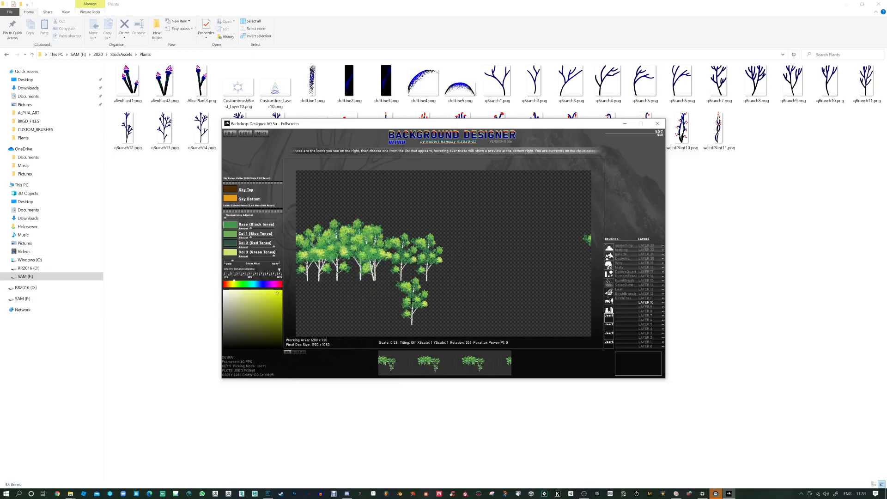
key("Tab")
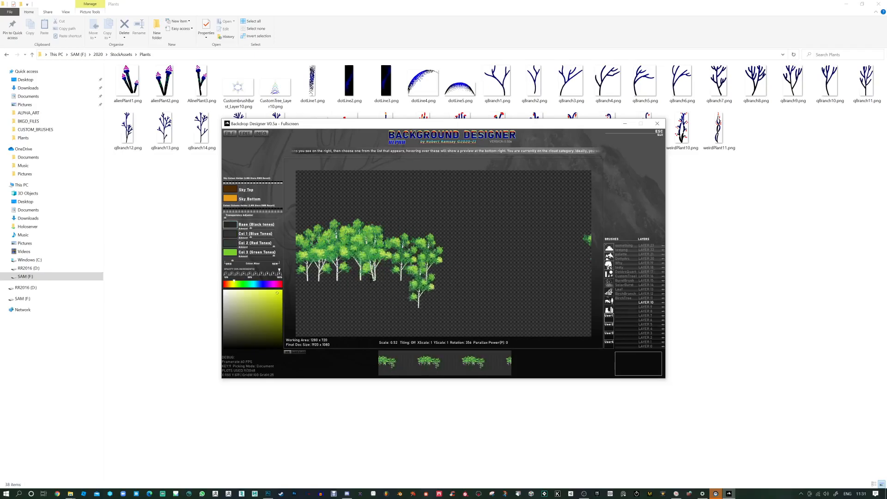
key("F4")
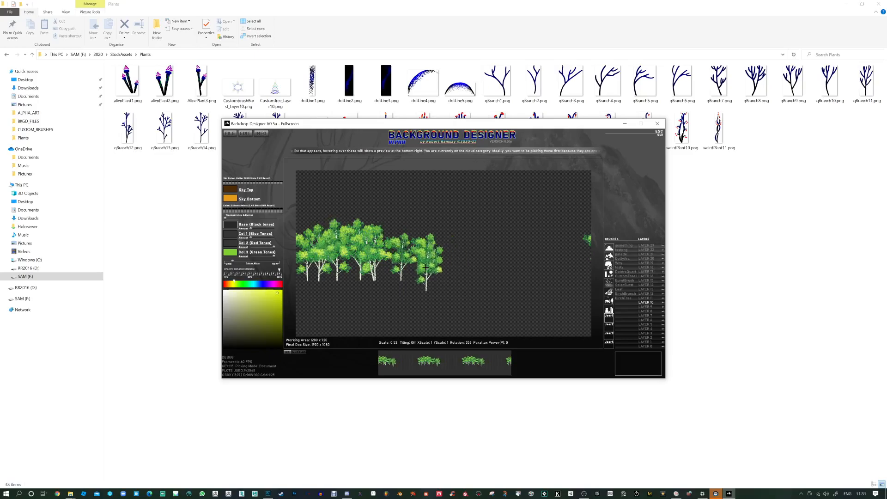
Enlarge the birch brush to 0.60 scale, rotate it to 357, and stamp a birch beyond the gap in the row.
key("r")
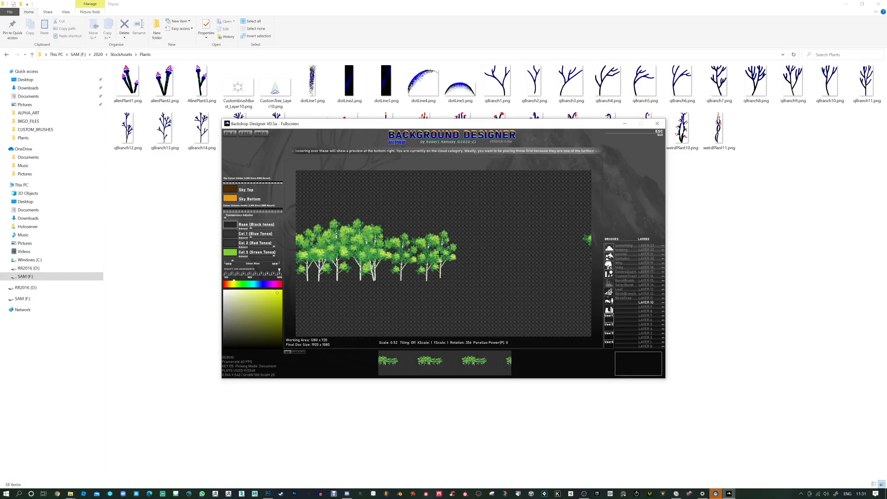
key("r")
key("r")
key("r")
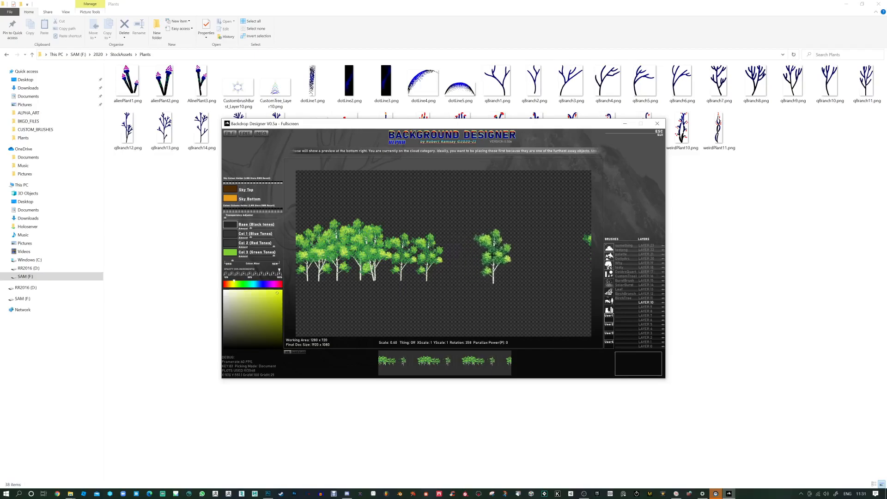
key("e")
left_click(486, 251)
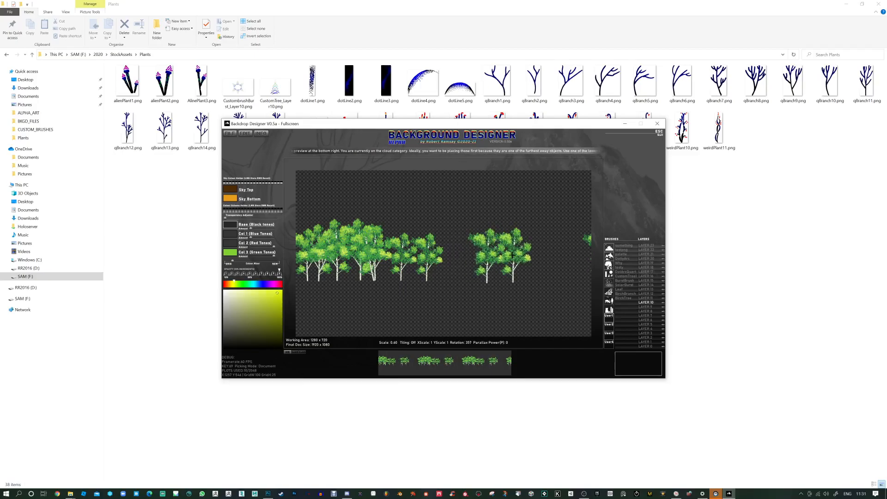
Mirror the brush, enlarge it for a taller birch, and stamp overlapping birches beside the one past the gap.
key("x")
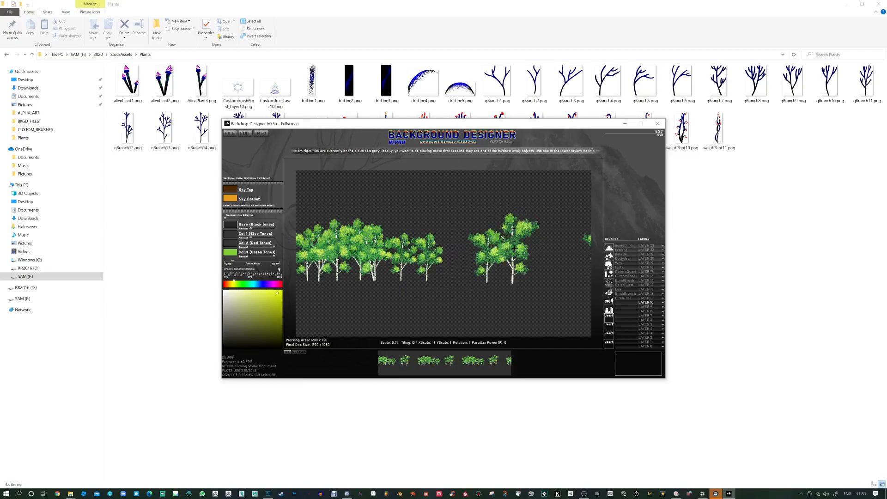
left_click(510, 251)
key("e")
scroll(507, 252, "down", 1)
left_click(507, 251)
key("r")
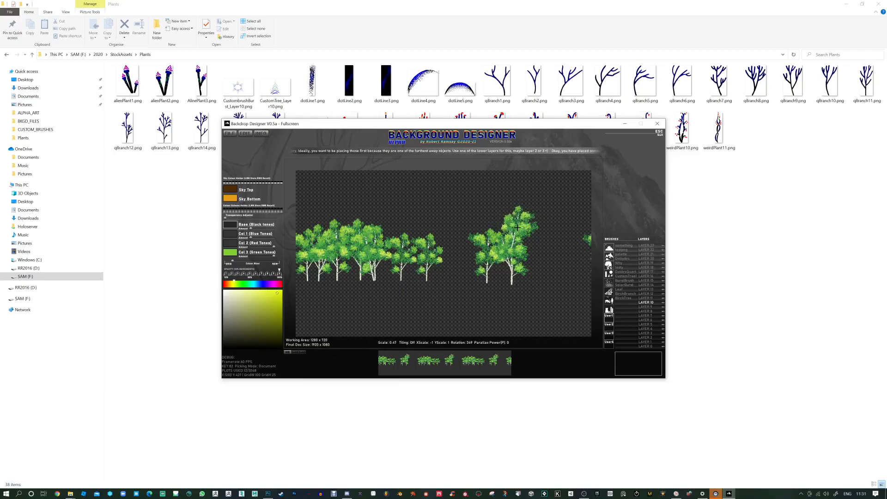
Set the brush to 0.60 scale and rotation 3, and stamp a separate birch near the canvas's right edge.
key("e")
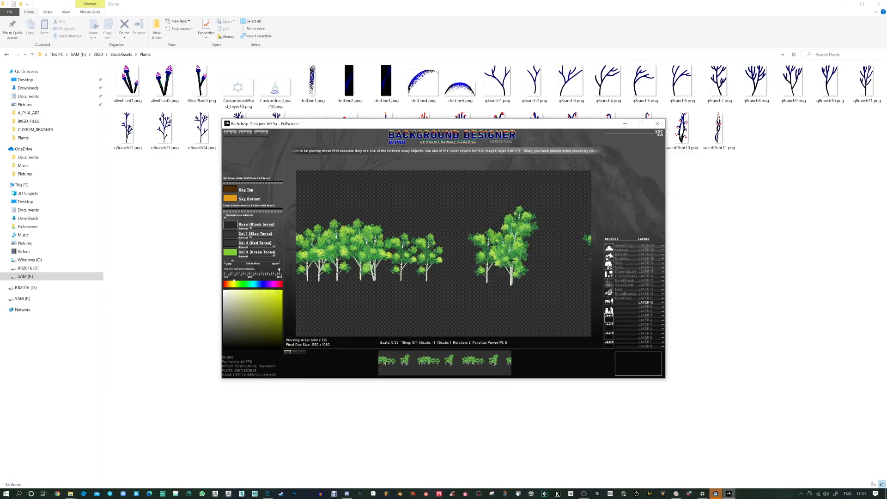
key("e")
scroll(573, 277, "down", 1)
scroll(549, 251, "up", 3)
key("r")
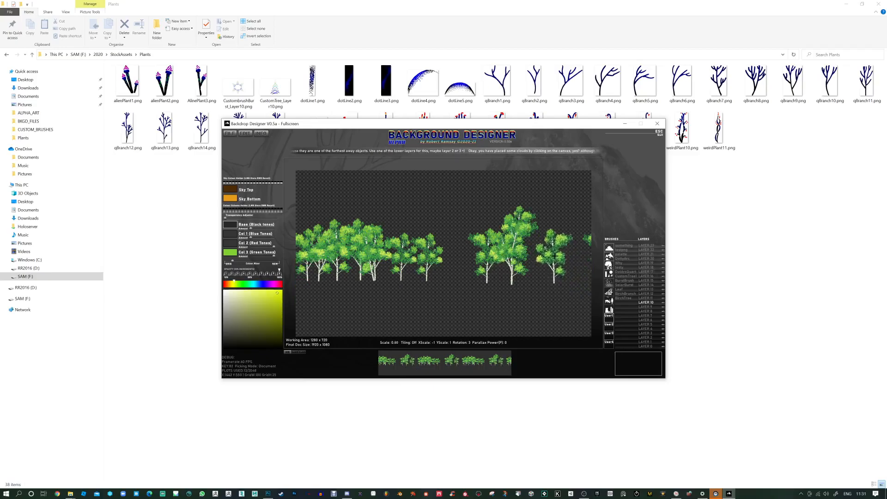
key("r")
key("r")
key("e")
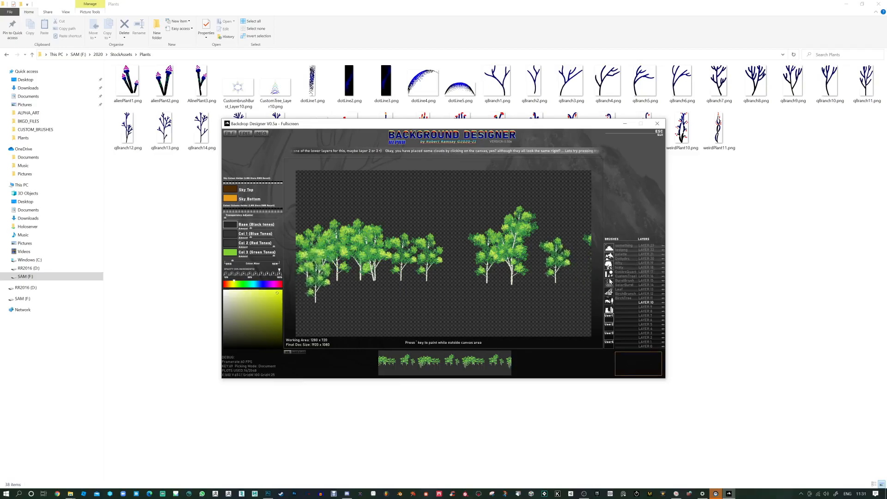
Switch to the grass2 brush and randomise its colour tones several times.
left_click(610, 256)
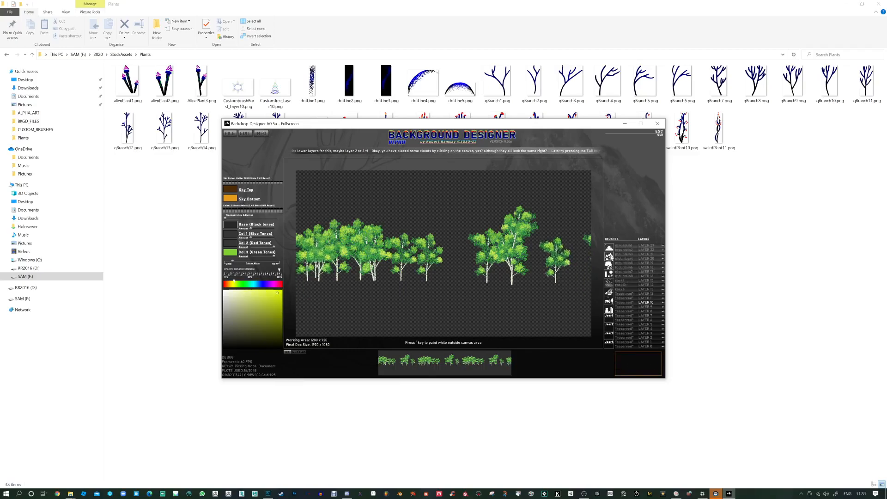
left_click(608, 265)
left_click(623, 267)
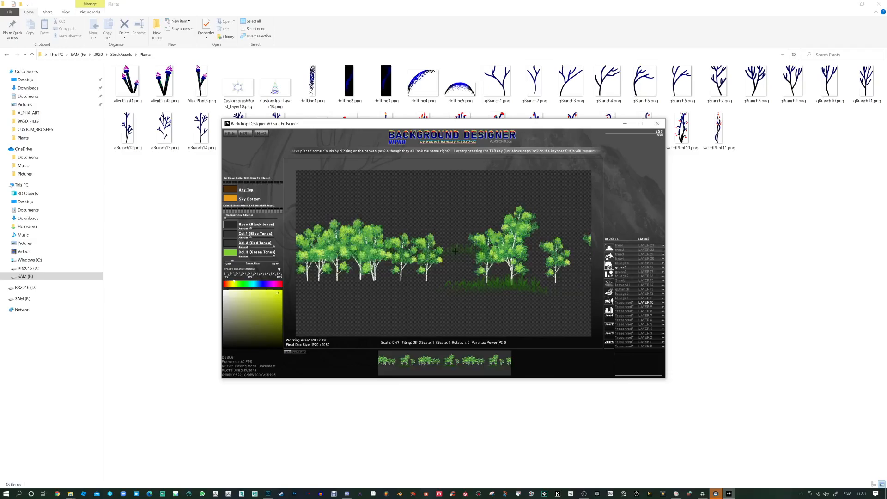
left_click(464, 307)
key("Tab")
key("Tab")
key("Tab")
key("Tab")
key("Tab")
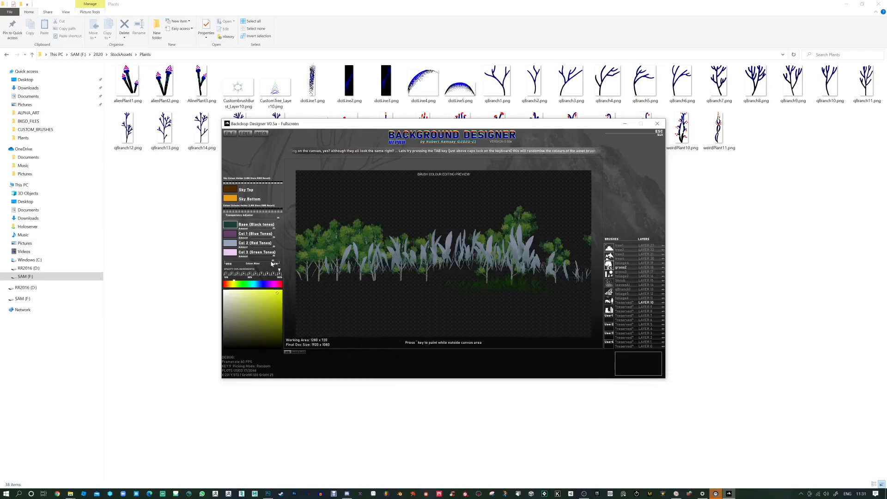
Lower the brush's colour mix and stamp a continuous grass strip at 0.42 scale along the base of the birches.
left_click_drag(273, 262, 225, 264)
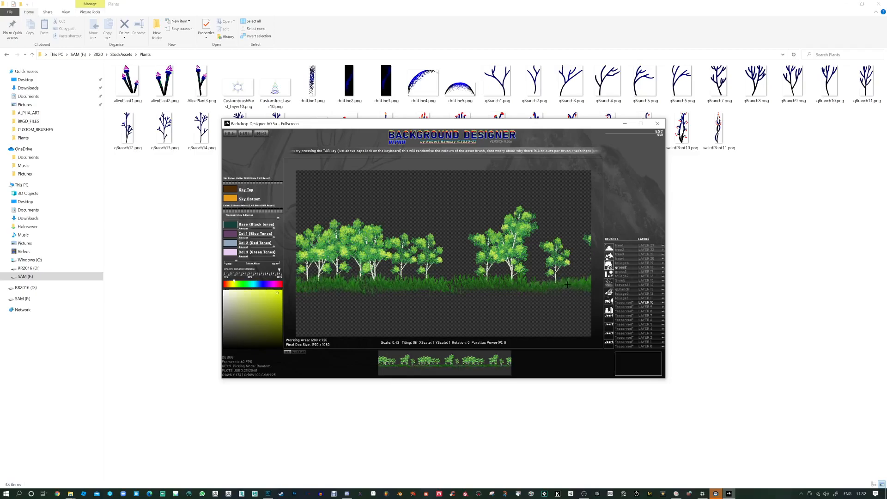
left_click(537, 285)
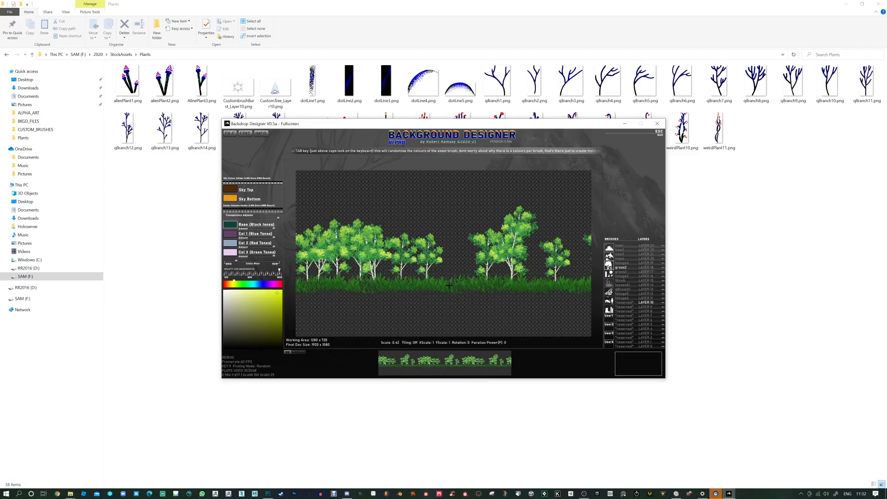
left_click(505, 293)
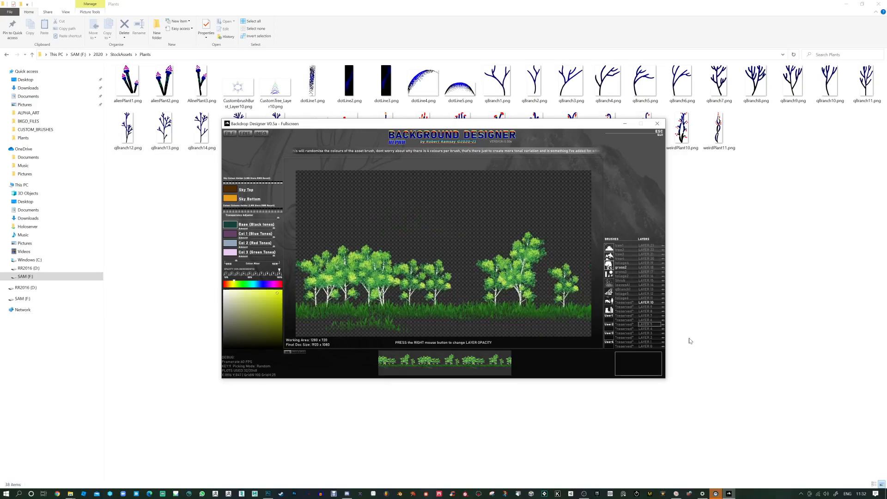
Make layer 9 active, choose a boulder rock brush, and rotate it to 302.
left_click(647, 307)
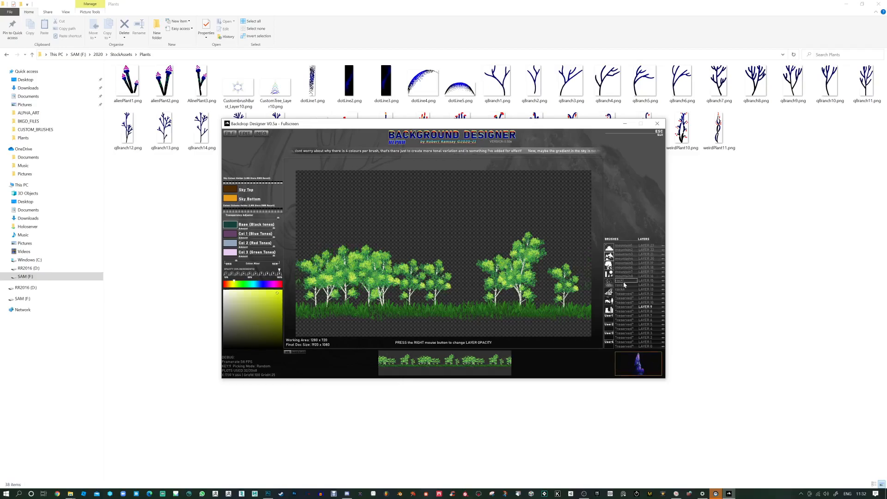
left_click(623, 285)
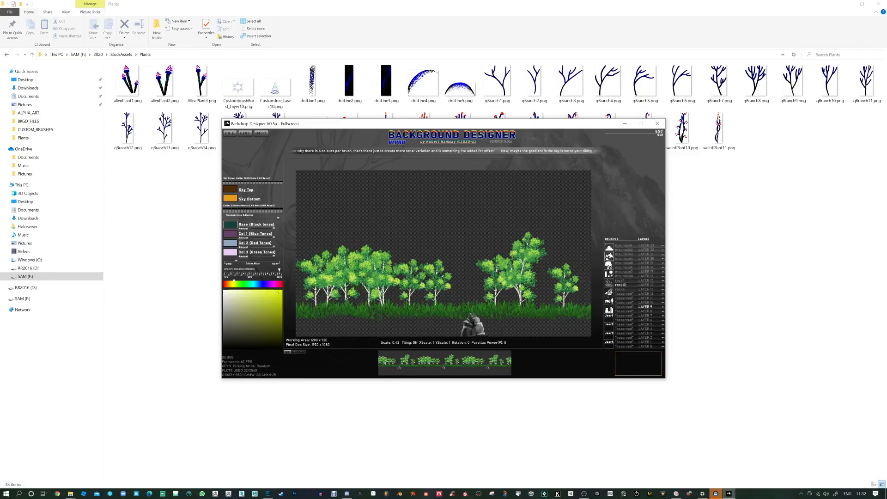
key("r")
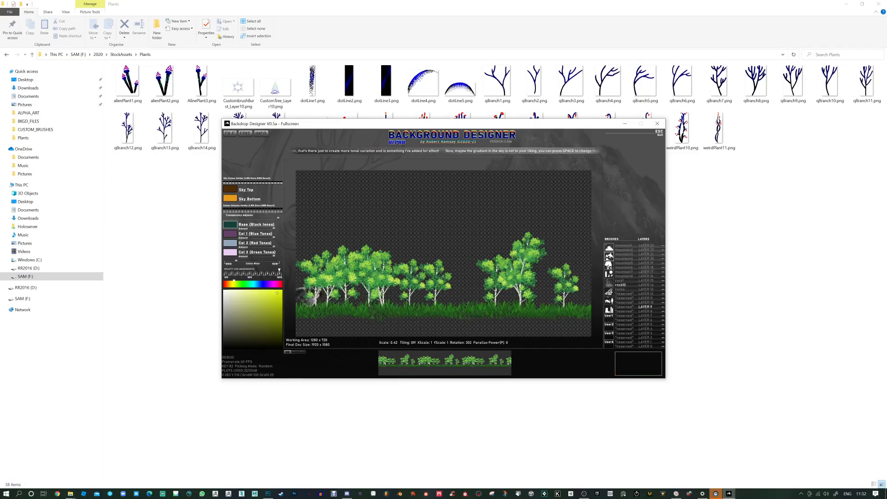
Raise the rock brush's colour mix and randomise its tones.
left_click_drag(242, 261, 275, 263)
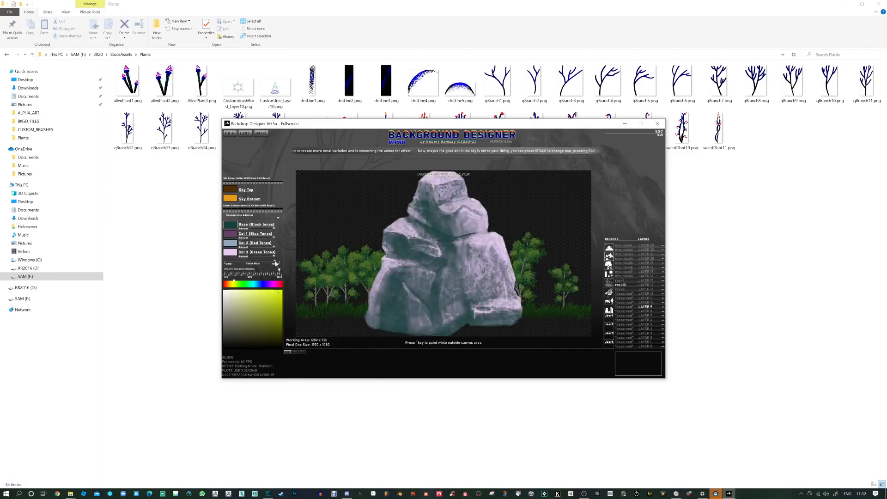
key("Tab")
key("Tab")
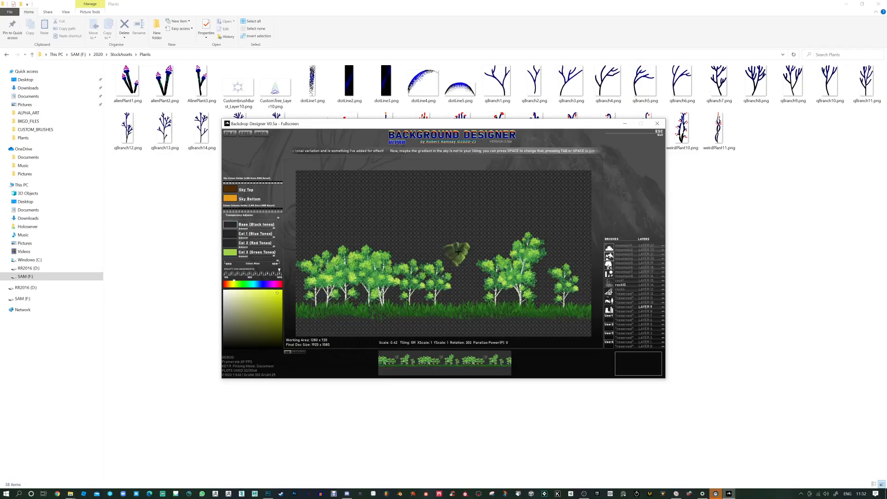
Set the rock brush's Col 1 tone to an orange-brown and copy that colour to all its tones.
left_click(231, 234)
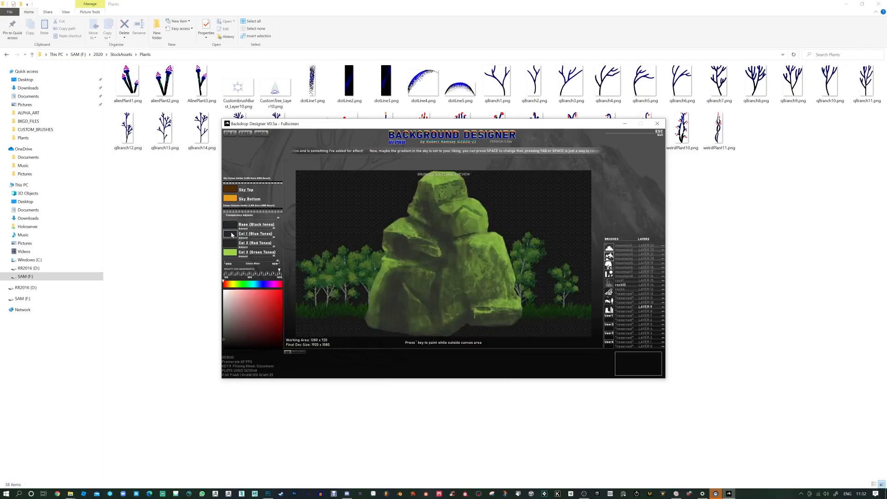
left_click(252, 285)
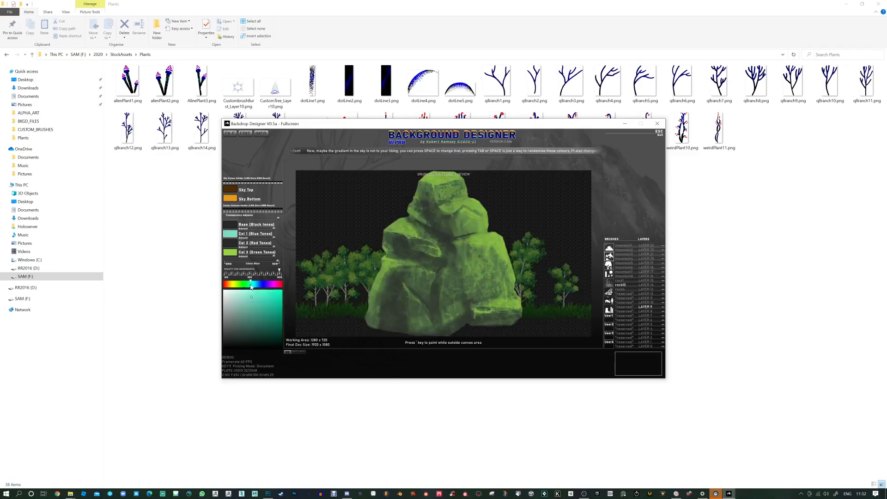
left_click(229, 285)
left_click_drag(251, 314, 271, 323)
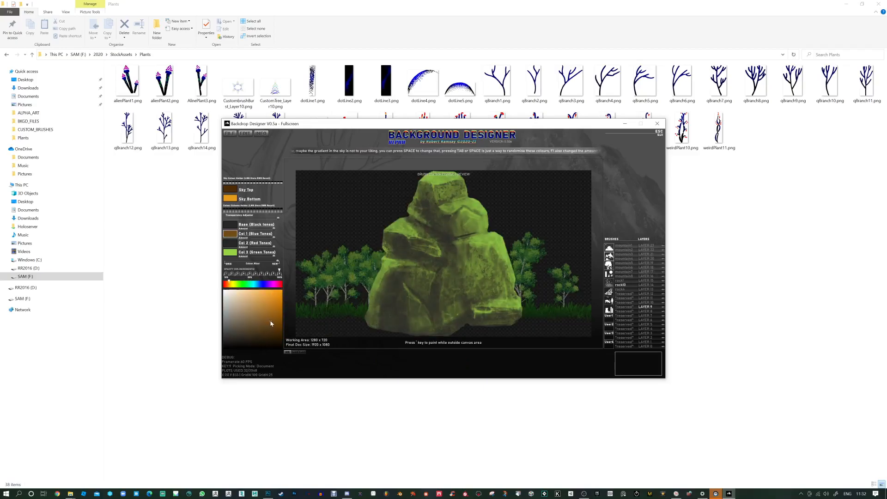
left_click(231, 236, "ctrl")
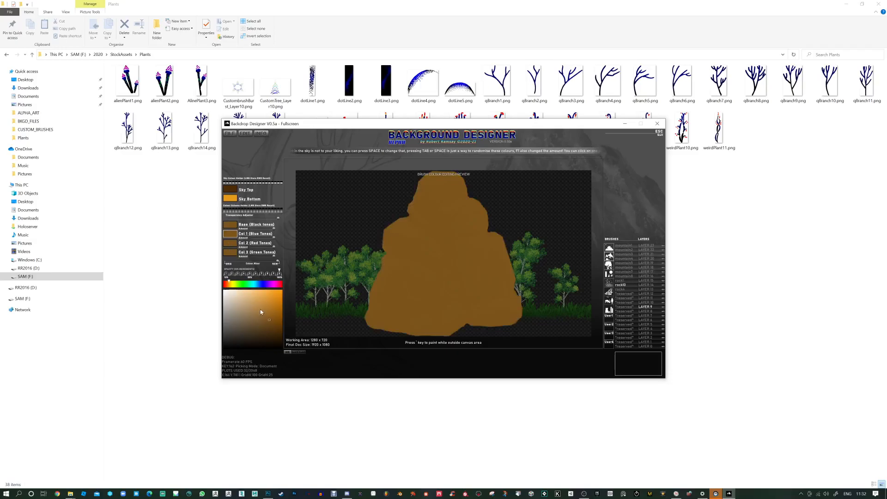
Randomise the rock brush's brown tones several times to get slight local variations.
key("Tab")
key("Tab")
key("Tab")
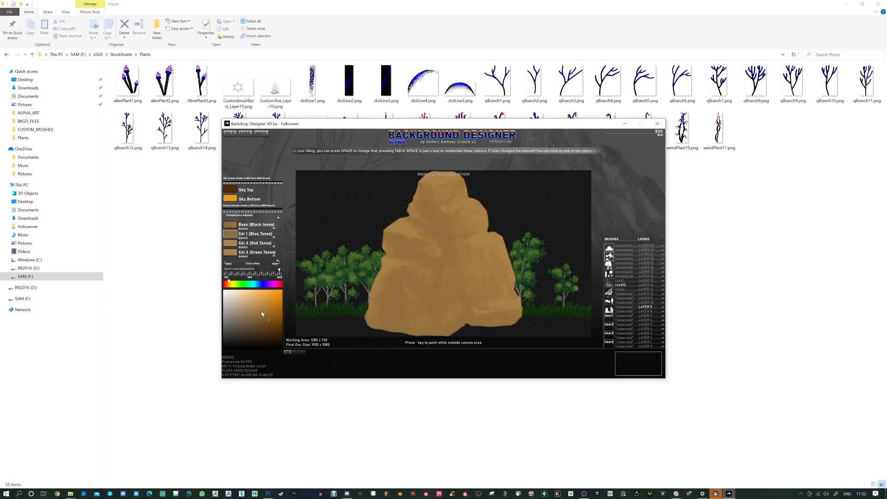
key("Tab")
key("Tab")
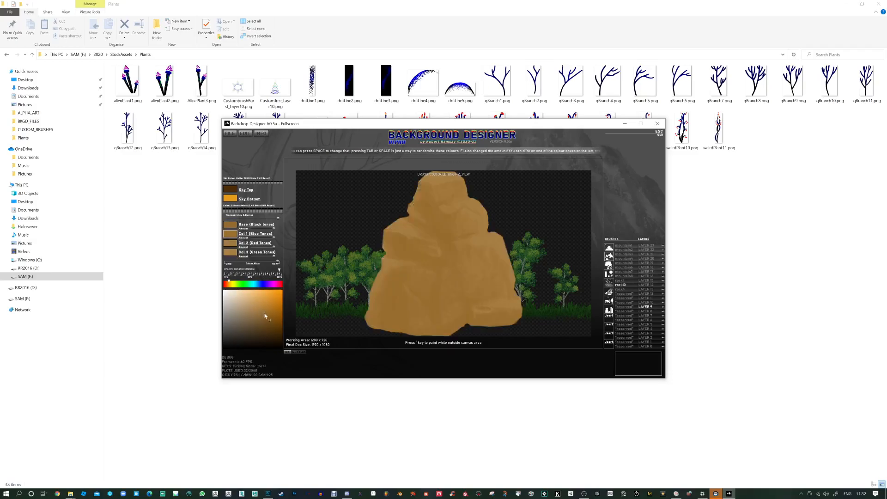
Darken the rock brush's Col 1, Col 2 and Col 3 tones to deep browns and set its Base tone to bright orange-brown.
key("Tab")
key("Tab")
key("Tab")
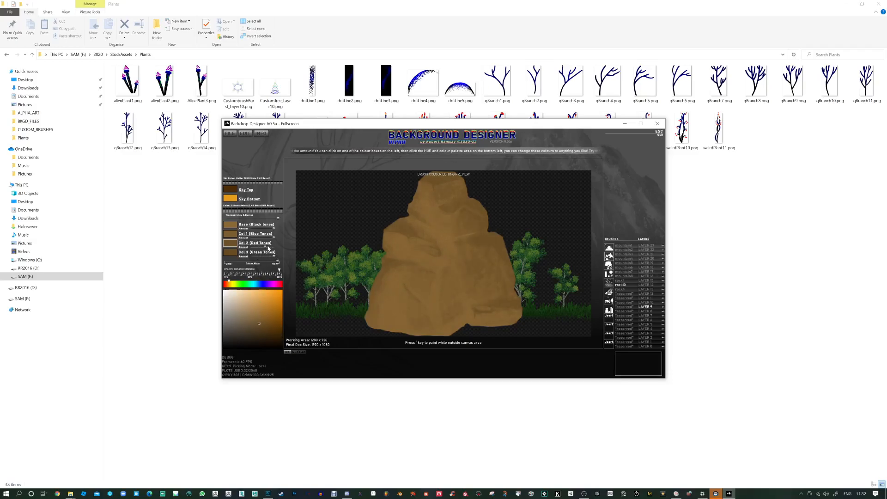
left_click(269, 252)
left_click(270, 336)
mouse_move(270, 334)
left_mouse_down()
mouse_move(270, 320)
mouse_move(269, 332)
left_mouse_up()
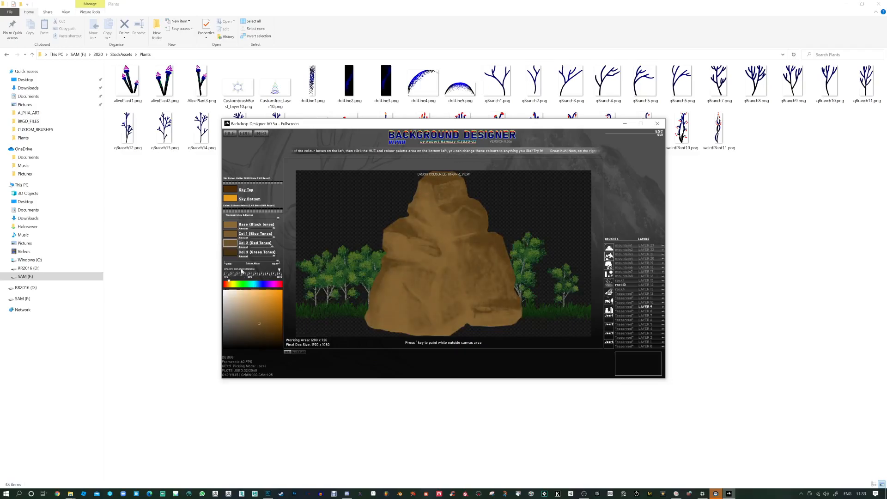
left_click(252, 337)
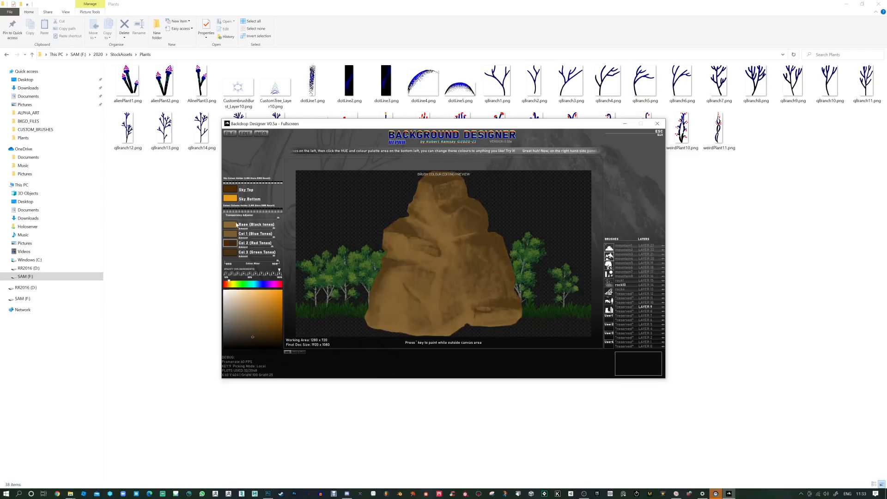
left_click(247, 334)
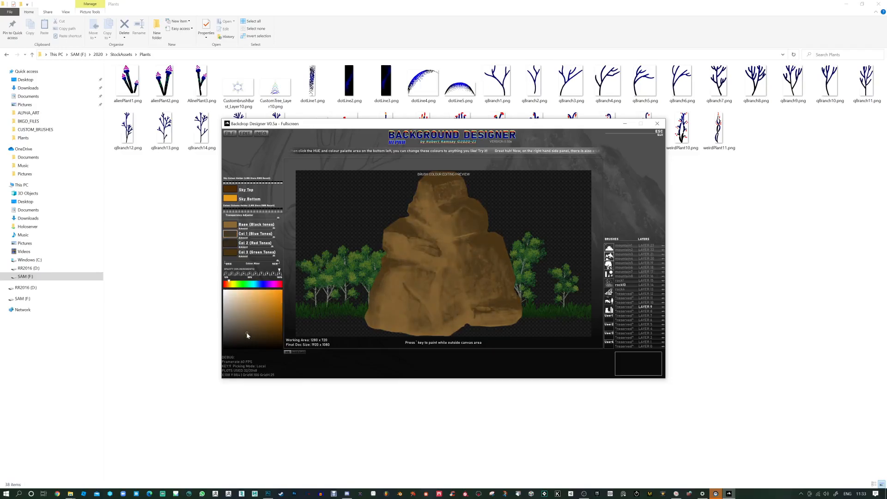
left_click(275, 301)
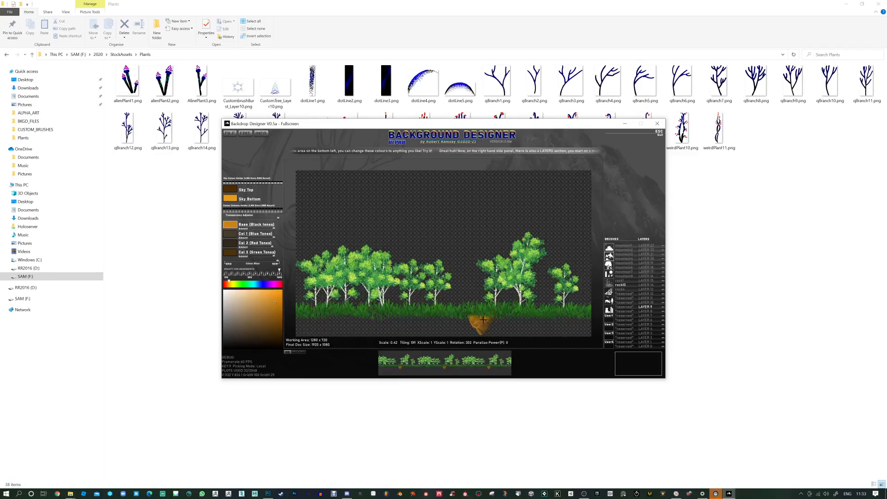
Stamp overlapping rocks at scale 0.42 beneath the grass from right of centre to the canvas's left edge, varying the rotation between stamps.
left_click(483, 319)
key("r")
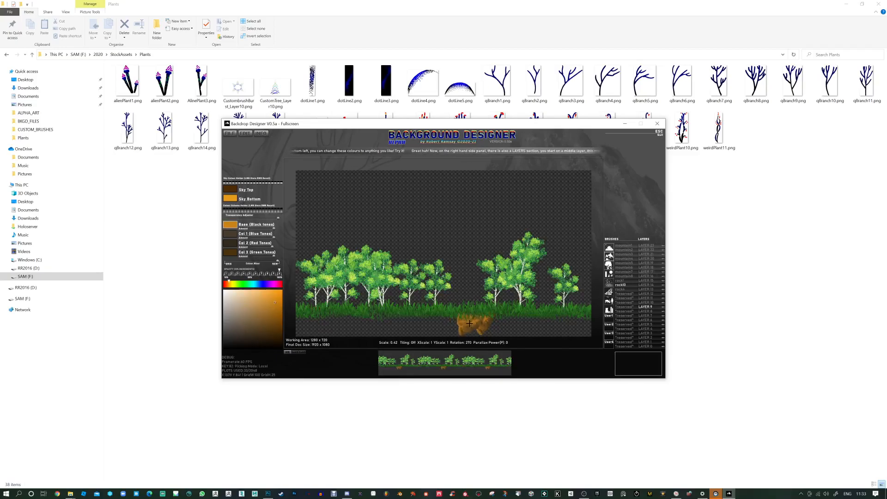
left_click(465, 321)
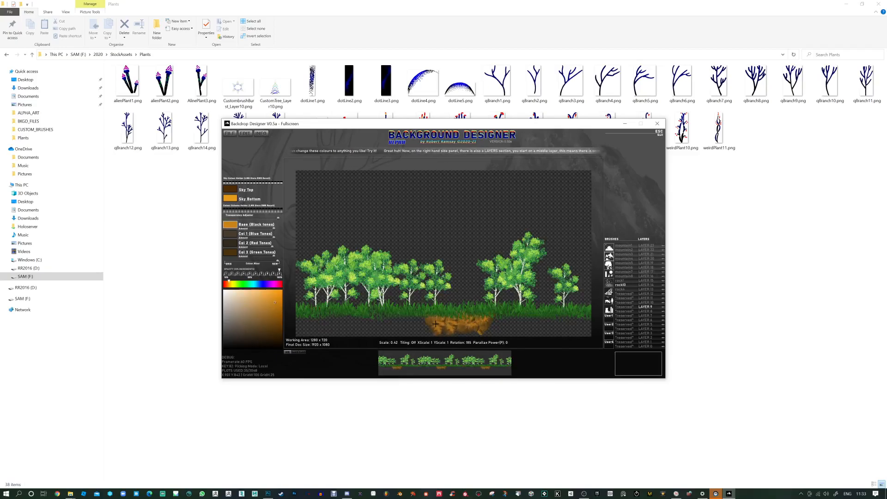
left_click(434, 323)
key("e")
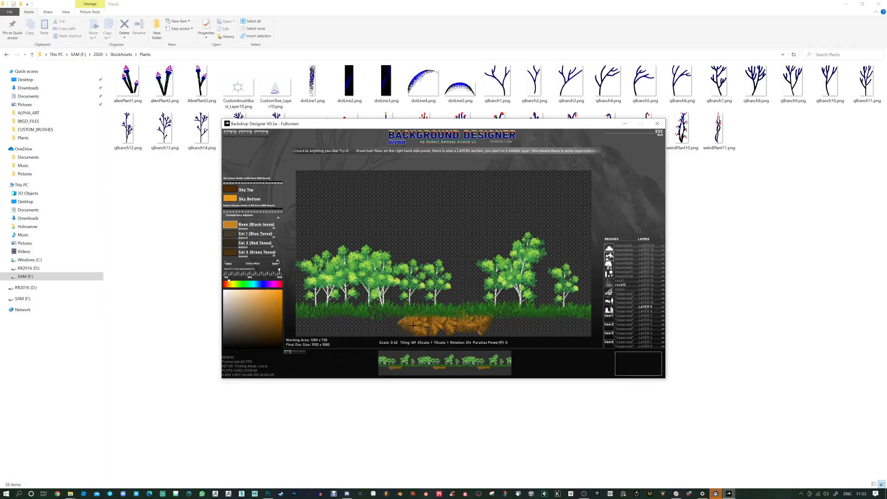
left_click(392, 322)
key("e")
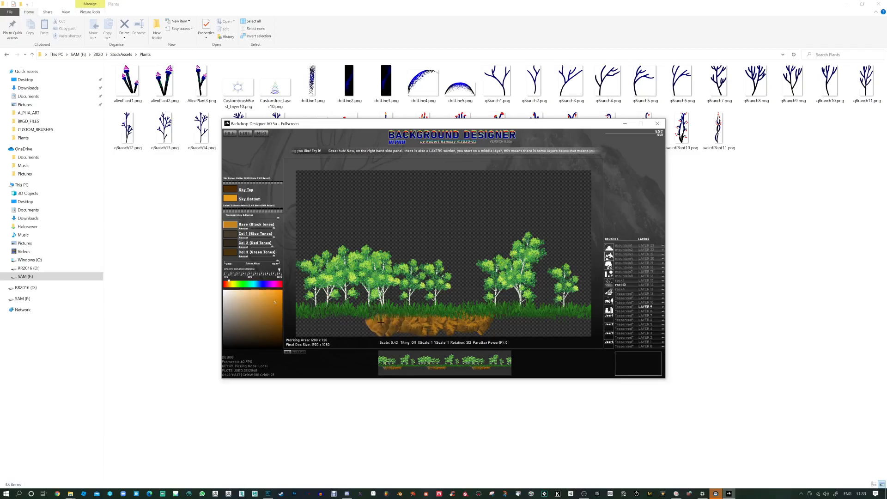
key("e")
left_click(330, 323)
key("e")
left_click(298, 324)
key("e")
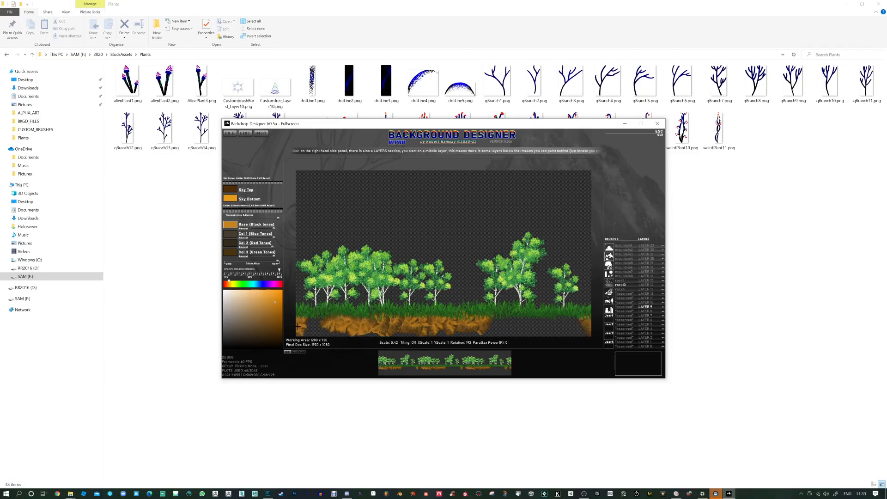
Fill the remaining gap beneath the grass on the right with overlapping rotated rocks to complete the wrapping strip.
key("r")
left_click(507, 328)
key("r")
left_click(500, 327)
left_click(512, 328)
key("r")
left_click(564, 324)
left_click(555, 326)
left_click(549, 326)
left_click(539, 326)
left_click(529, 324)
mouse_move(528, 324)
left_mouse_down()
mouse_move(550, 323)
mouse_move(570, 282)
mouse_move(442, 239)
mouse_move(377, 229)
mouse_move(362, 237)
mouse_move(372, 238)
left_mouse_up()
Lower the rock brush's transparency and its tone amounts.
left_click_drag(272, 228, 225, 217)
left_click_drag(275, 259, 244, 257)
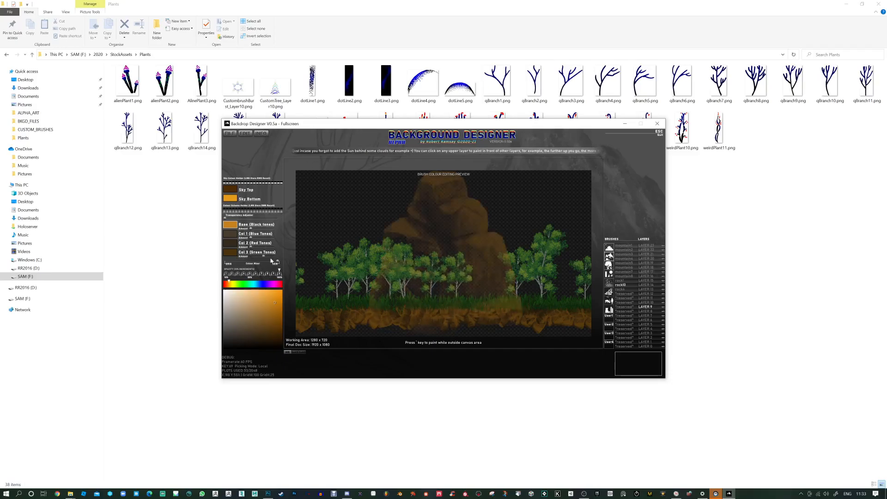
left_click_drag(269, 238, 241, 230)
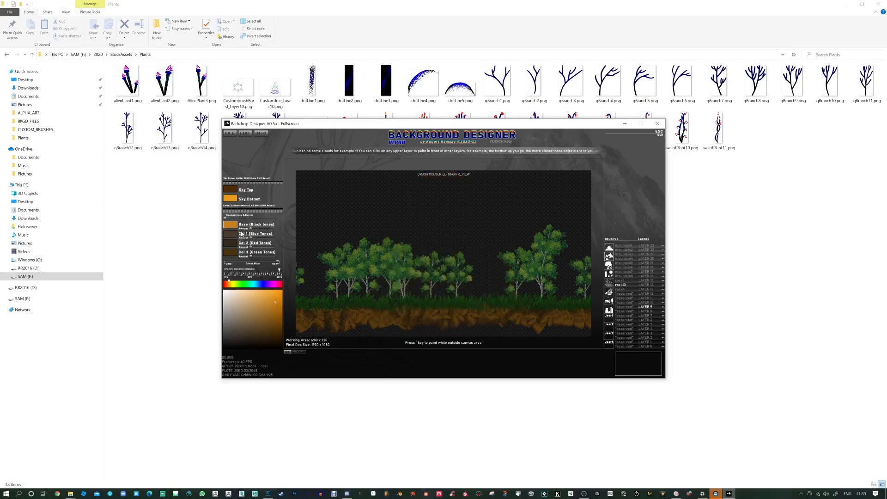
Set the rock brush's Col 2 tone to near-black and copy it to all the brush's tones.
left_click(230, 243)
left_click_drag(264, 339, 269, 346)
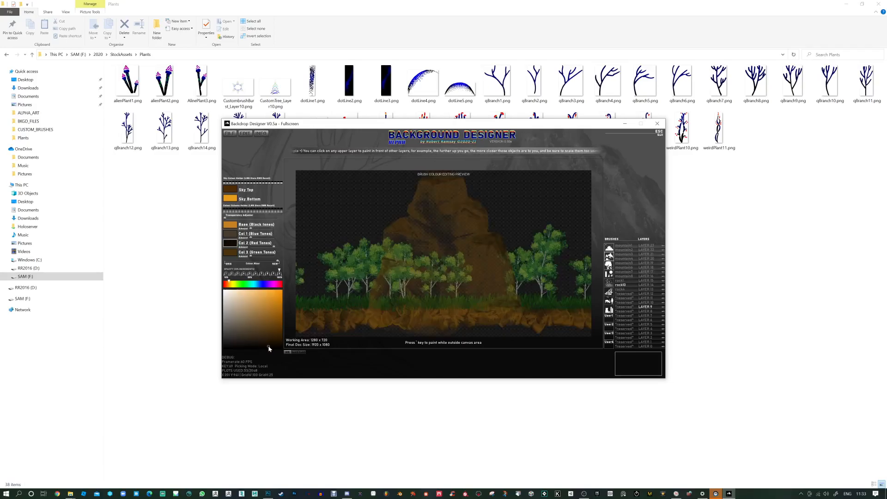
left_click(233, 243, "ctrl")
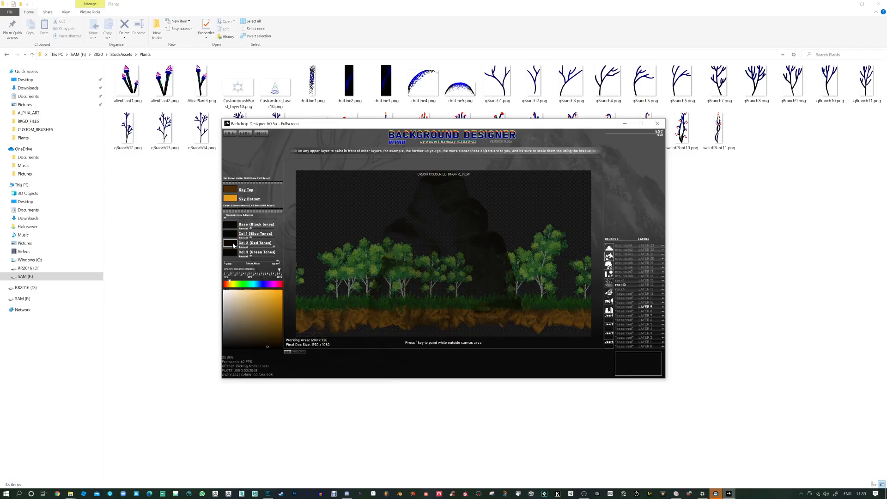
Stamp faint dark rock shadows along the rock strip's upper edge beneath the grass, varying the brush rotation between stamps.
key("r")
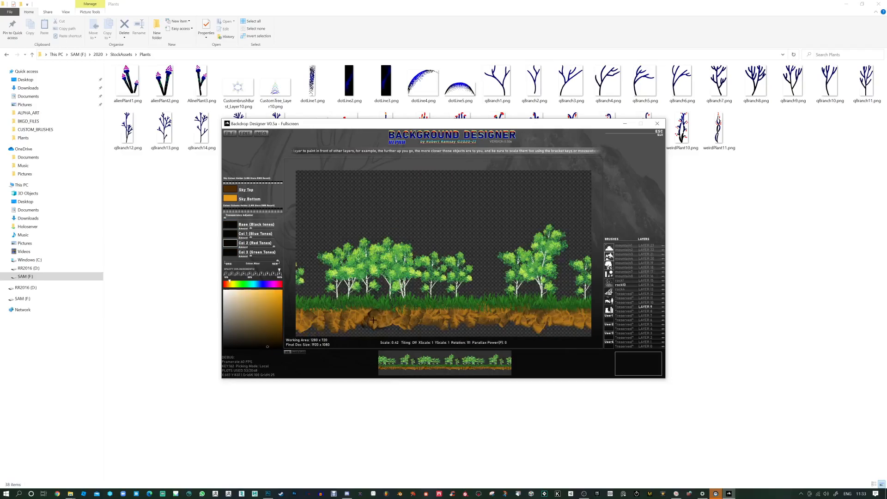
key("r")
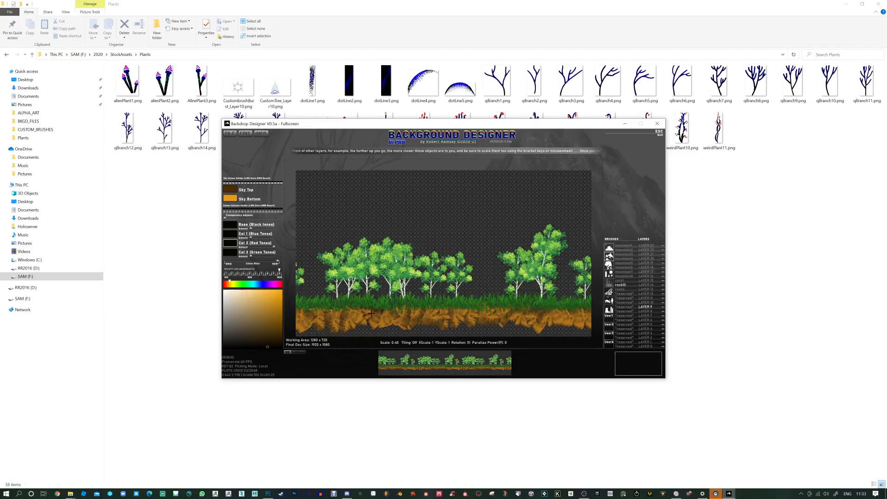
left_click(371, 314)
key("r")
left_click(342, 313)
key("r")
key("r")
left_click(435, 314)
key("r")
left_click(471, 314)
key("r")
key("r")
key("r")
key("r")
left_click(494, 310)
scroll(545, 314, "down", 1)
left_click(535, 312)
key("r")
left_click(573, 313)
Choose the fog1 brush, enlarge it, and paint soft dark shading along the rock strip's upper edge.
left_click(609, 284)
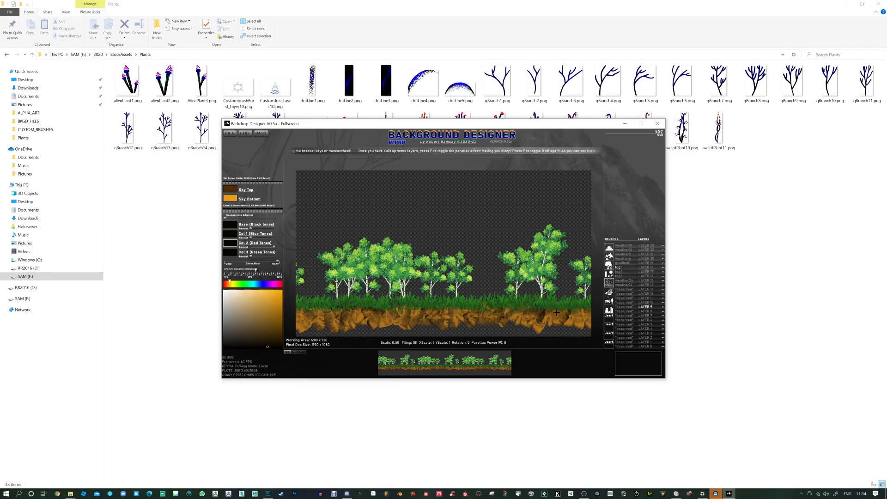
scroll(556, 312, "up", 1)
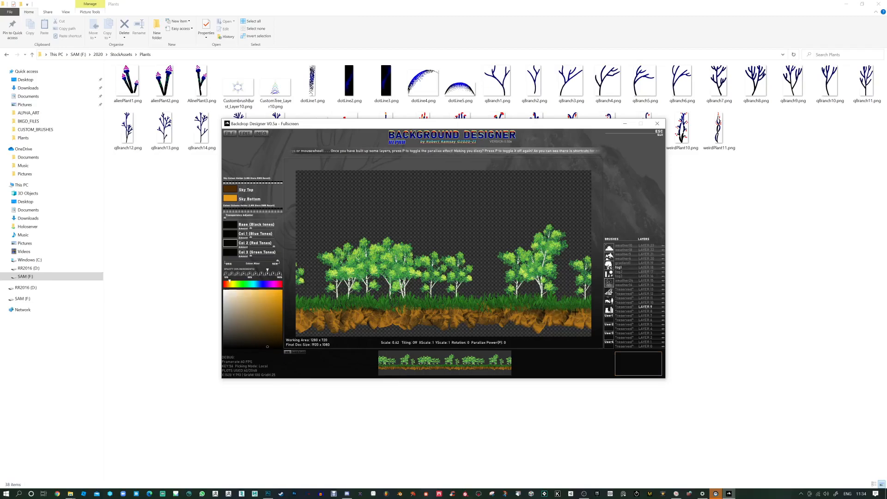
left_click_drag(483, 313, 457, 312)
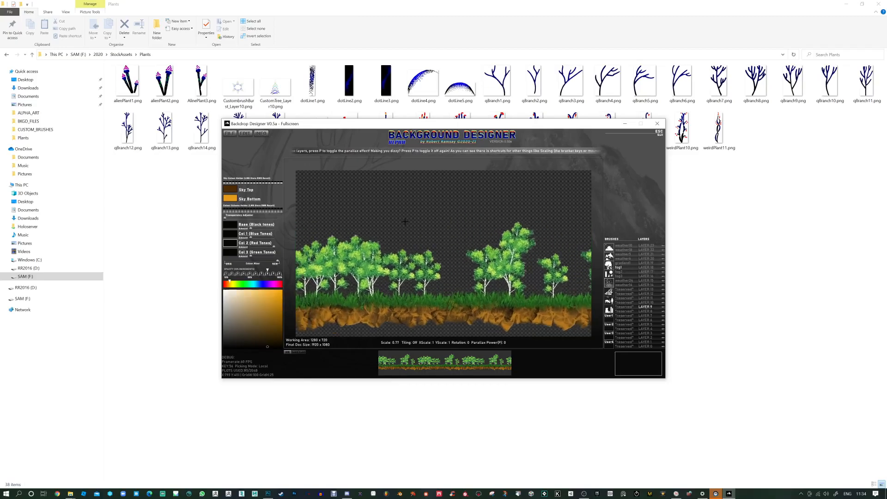
Randomise the sky colours repeatedly until the gradient runs from deep violet-blue at the top to light blue at the bottom.
key("space")
key("space")
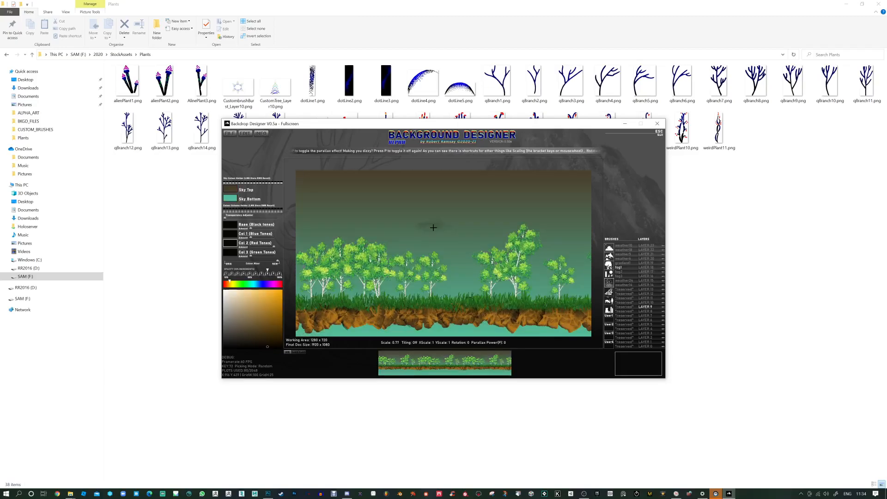
key("space")
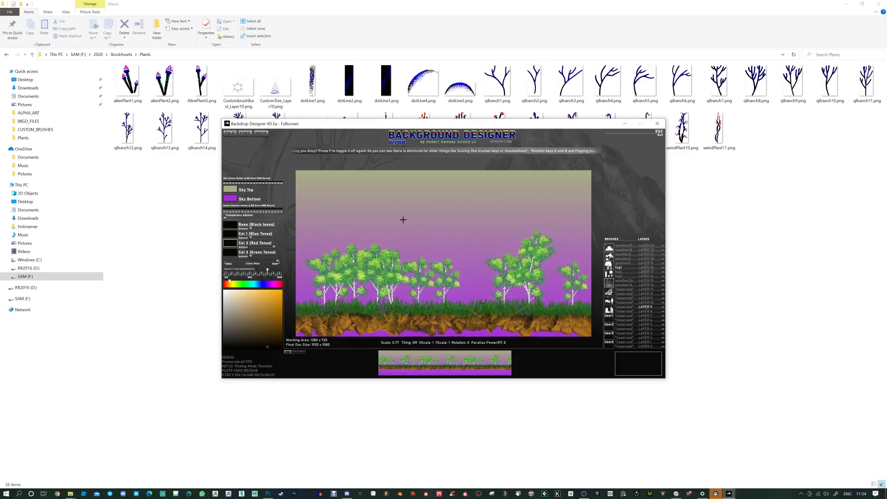
key("space")
key("space")
key("space")
key("space")
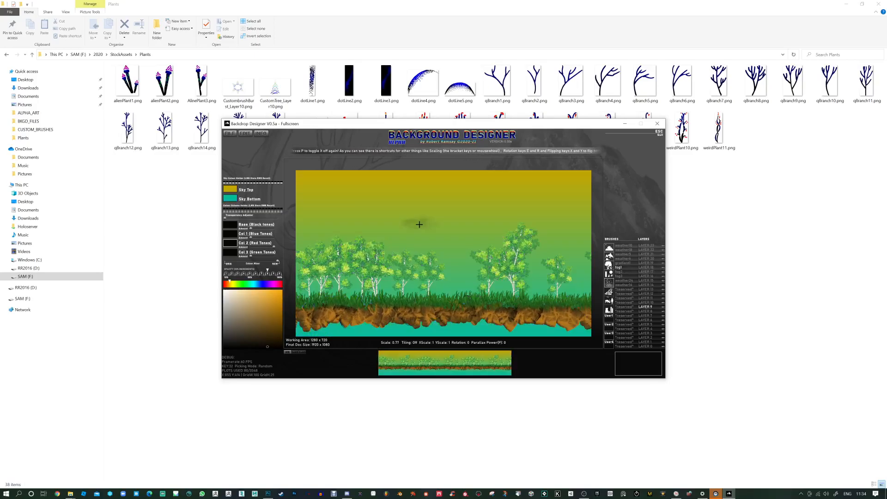
key("space")
Hide and reshow layer 10 to inspect the rock strip behind it, and make layer 9 active again.
left_click(653, 307)
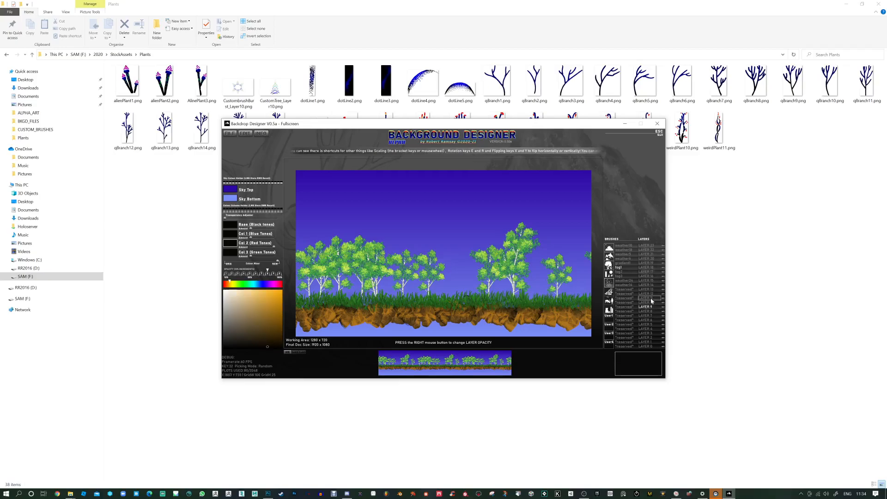
left_click_drag(657, 308, 632, 303)
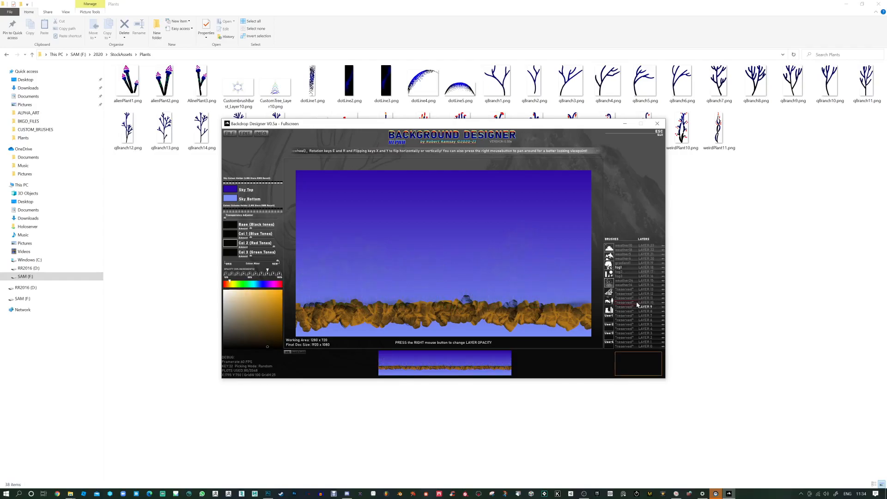
left_click_drag(639, 303, 661, 304)
left_click(663, 304)
left_click(663, 304)
left_click(663, 304)
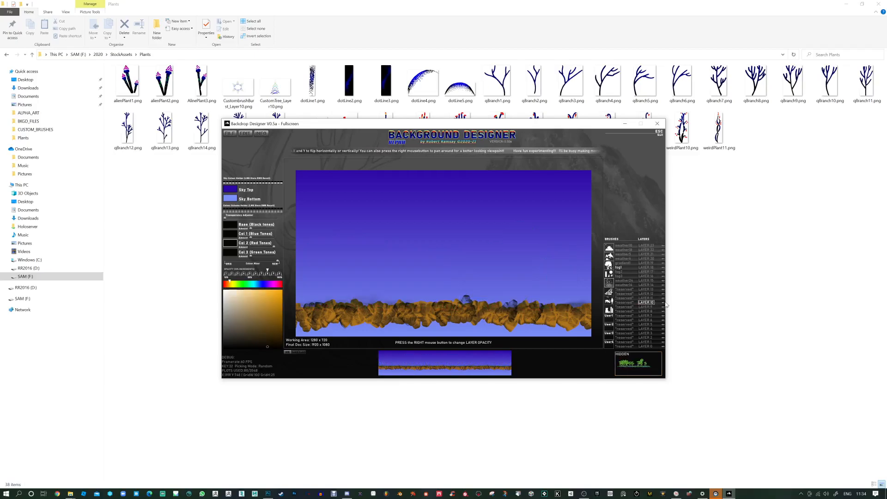
left_click(663, 304)
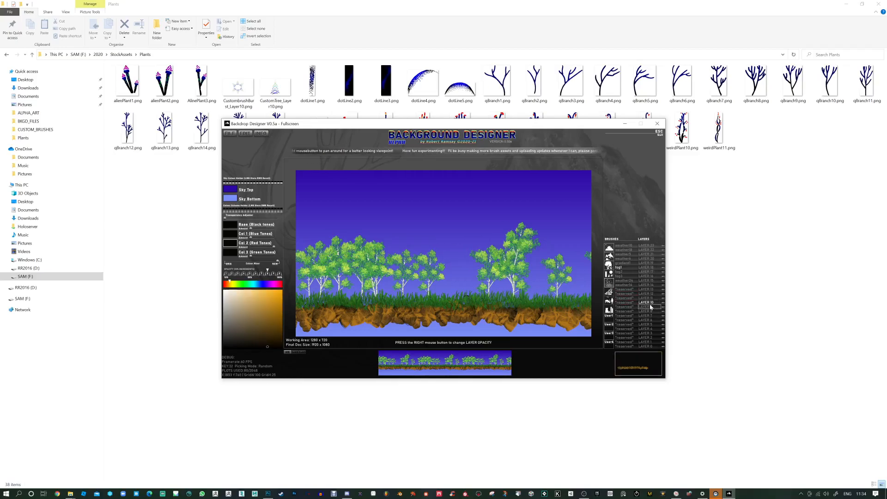
left_click(650, 306)
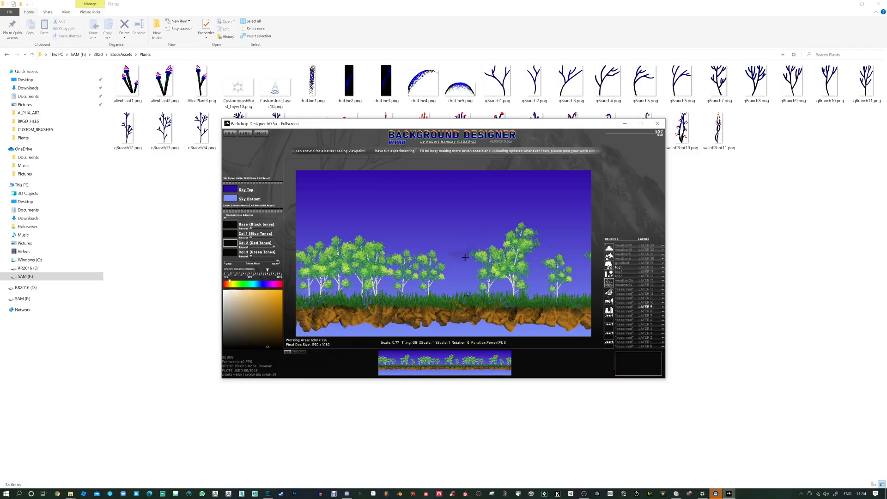
Choose the custom BirchTree brush and regenerate its tones until they are close to the sky's blue-violet.
left_click(609, 265)
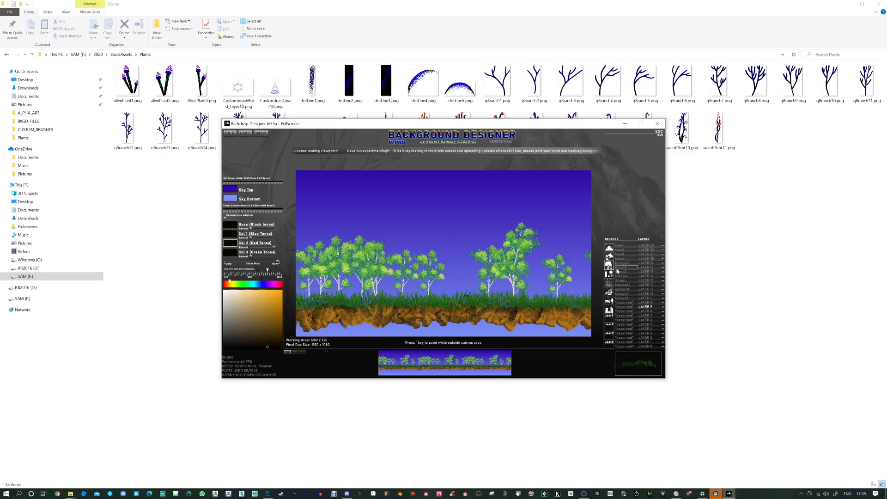
left_click(609, 316)
left_click(622, 298)
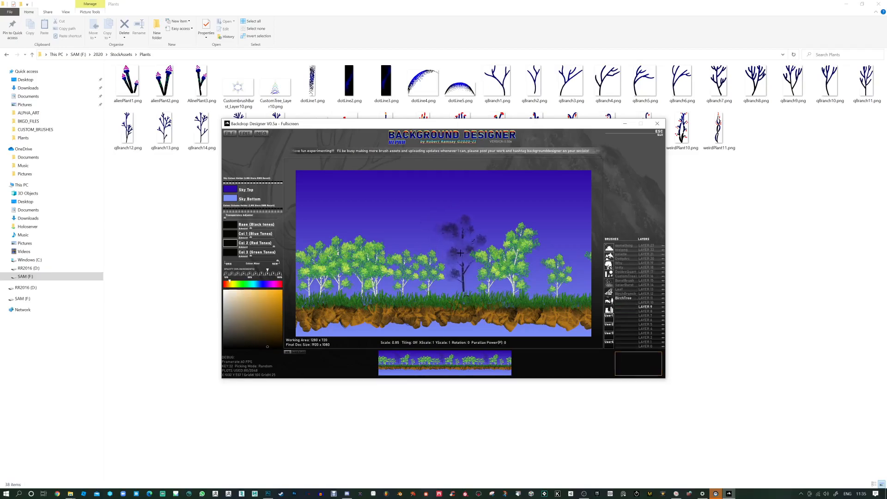
key("Tab")
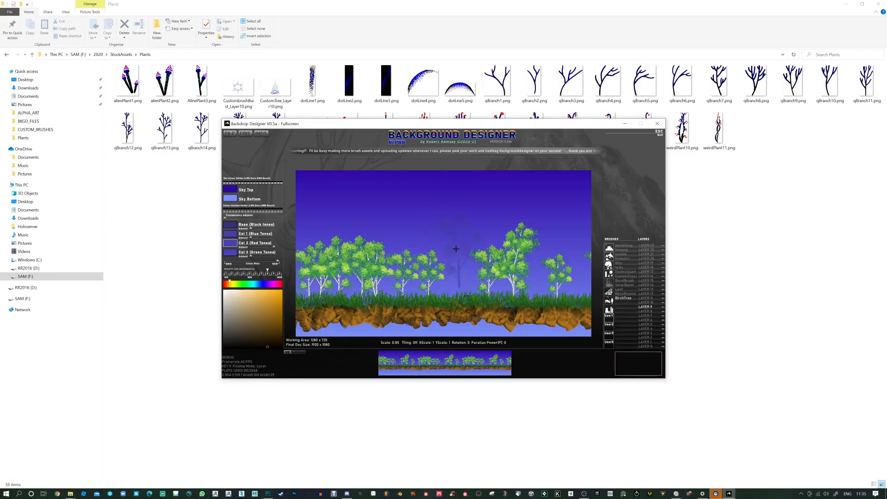
key("Tab")
key("Tab")
key("Tab")
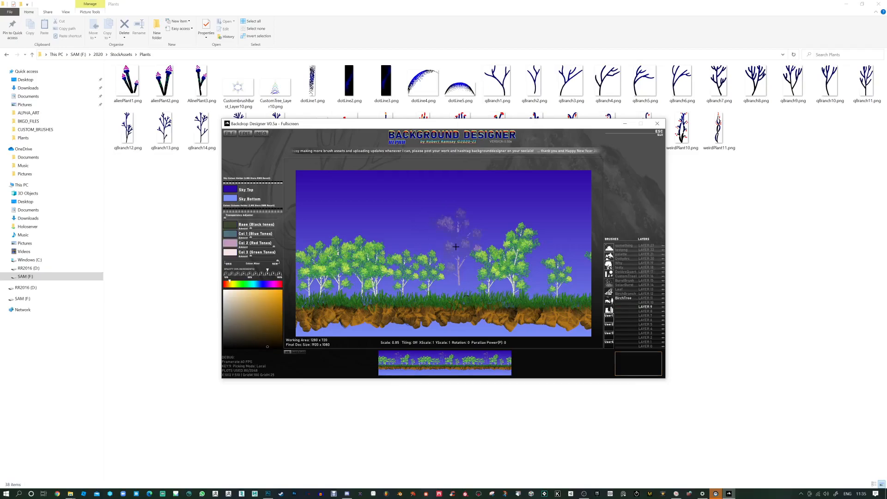
key("Tab")
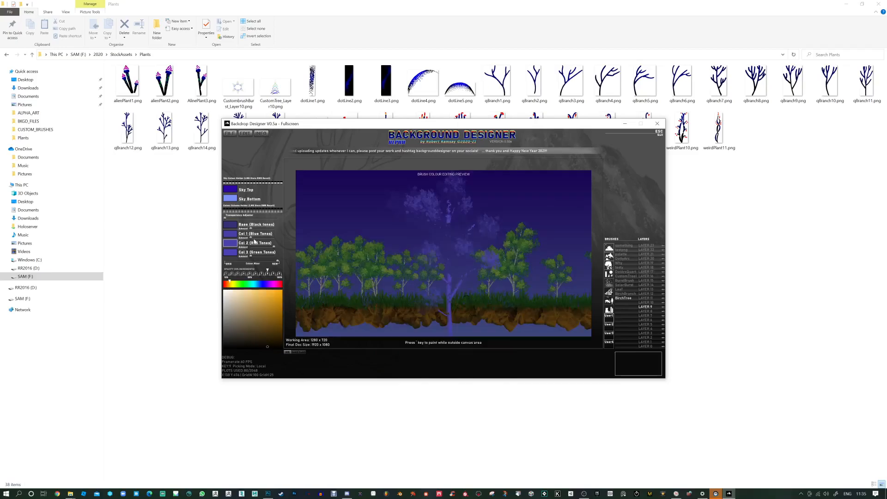
Give all the birch brush's tones one dark blue-violet, raise its transparency setting, and reduce its scale to 0.30.
left_click(230, 225)
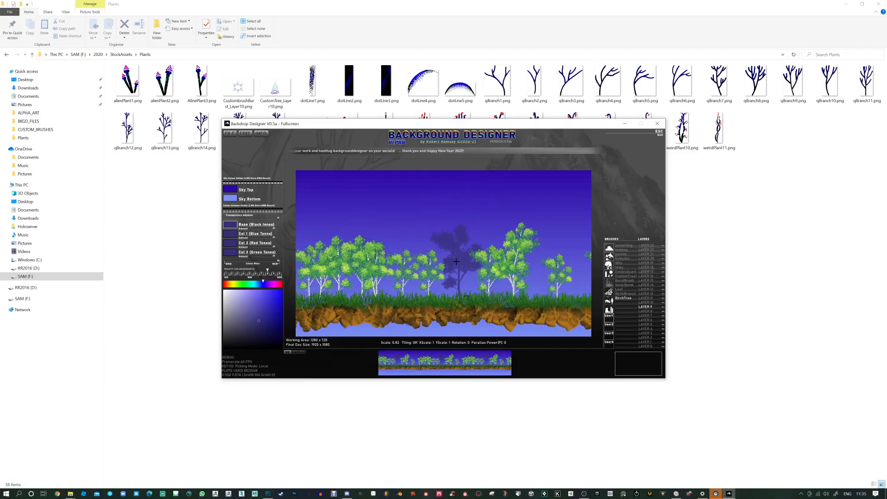
scroll(458, 266, "down", 3)
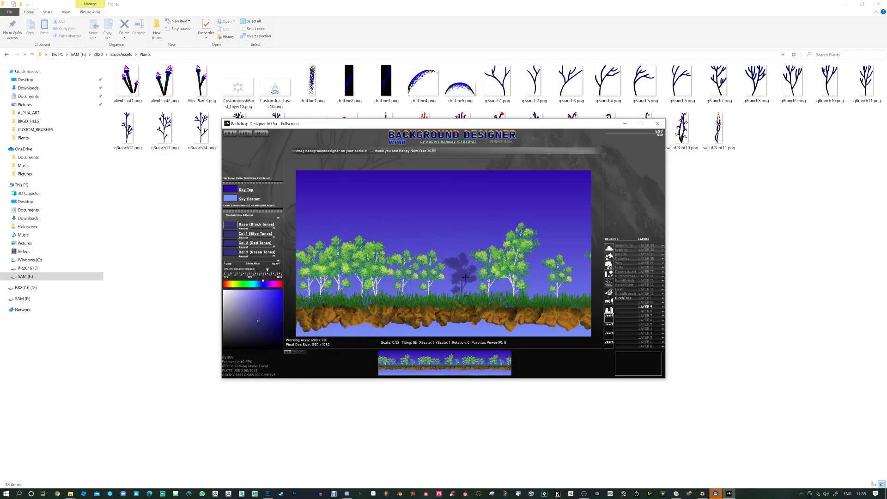
scroll(462, 277, "down", 2)
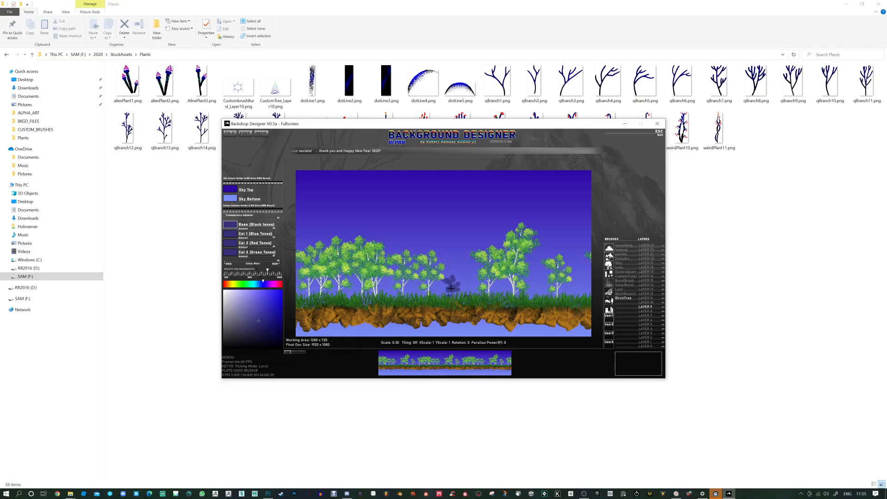
Randomise the birch brush's tones and place horizontally mirrored background birches at 0.50 scale among the green birches.
scroll(452, 278, "up", 5)
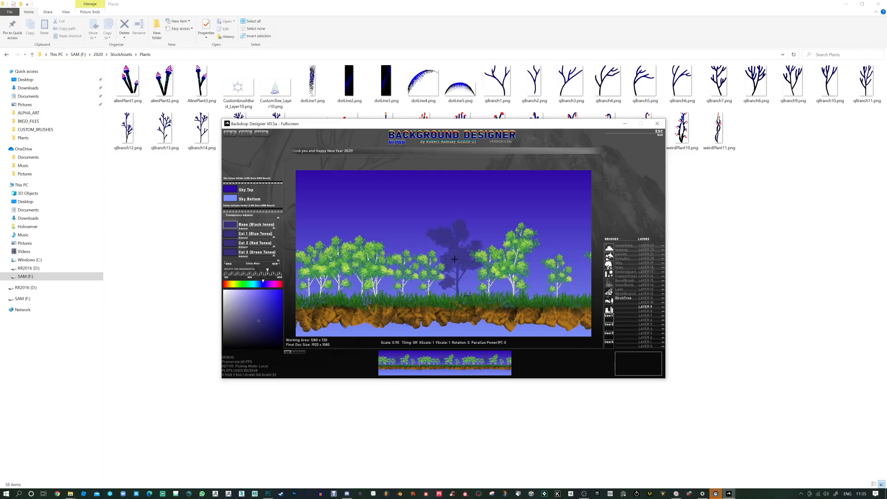
scroll(455, 263, "down", 3)
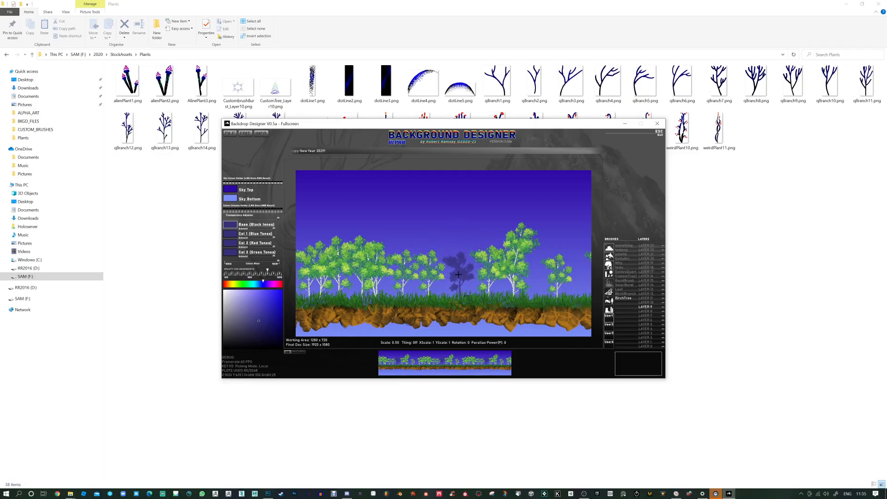
key("Tab")
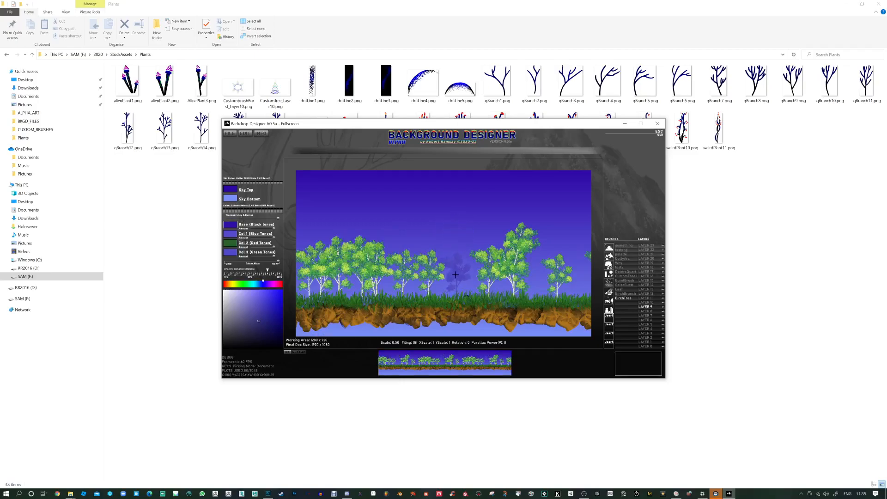
key("x")
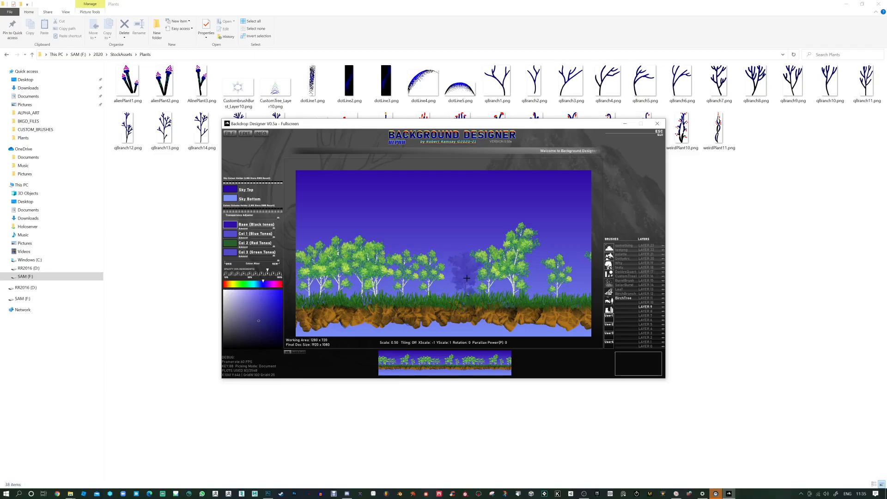
left_click(435, 283)
left_click(411, 285)
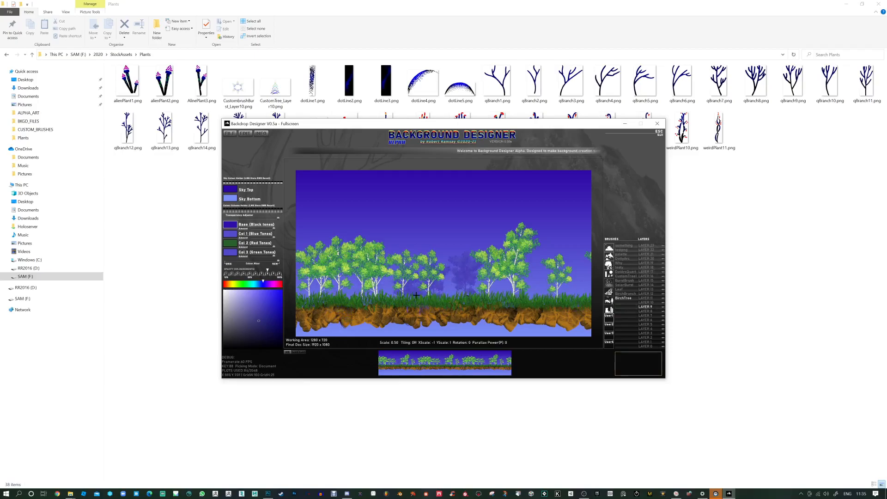
Undo the background birches just placed and make layer 8 the active layer.
left_click(643, 307)
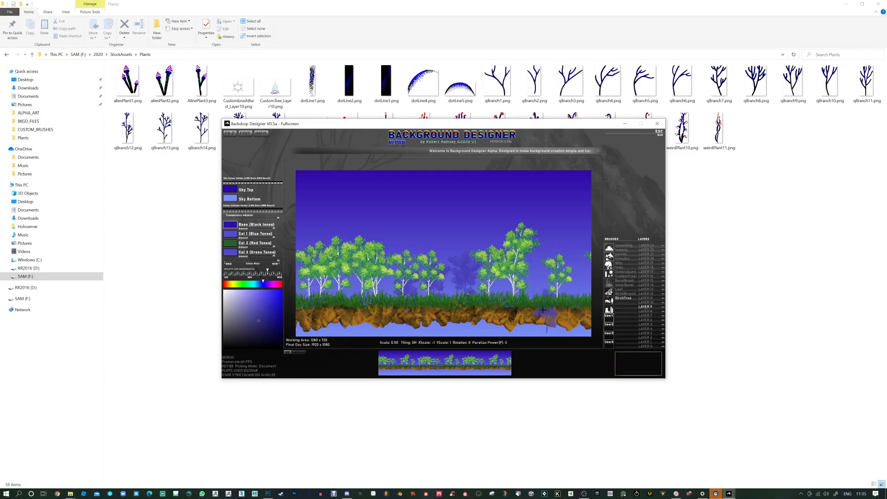
left_click(644, 311)
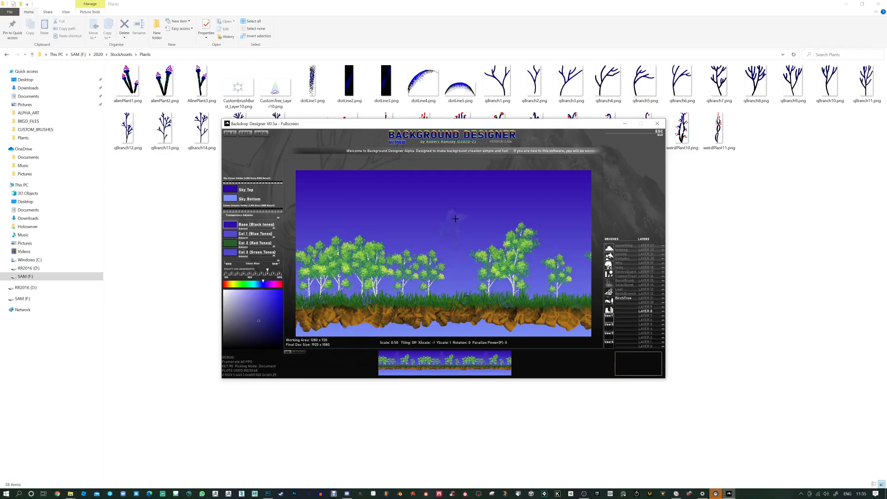
key("ctrl+z")
key("ctrl+z")
key("ctrl+z")
key("ctrl+z")
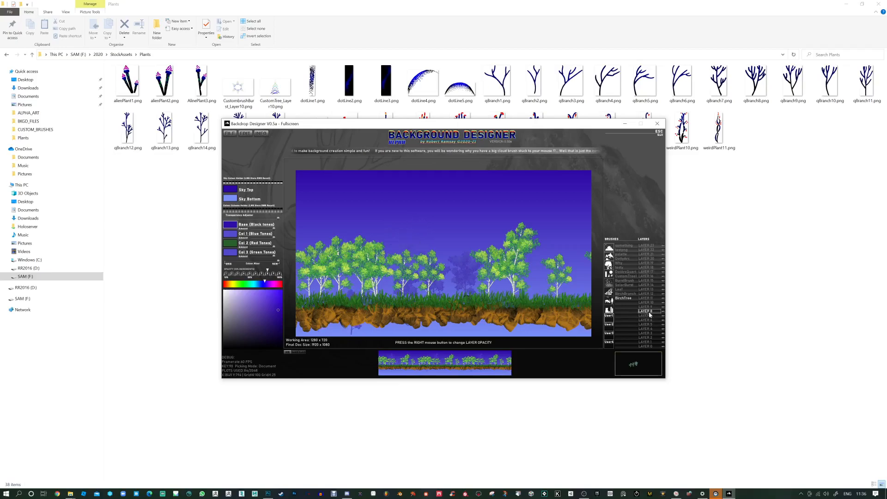
Enlarge the birch brush to 0.60 scale and place blue-violet birches on layer 8 behind the green ones.
scroll(393, 273, "up", 1)
scroll(350, 265, "up", 3)
scroll(350, 269, "down", 2)
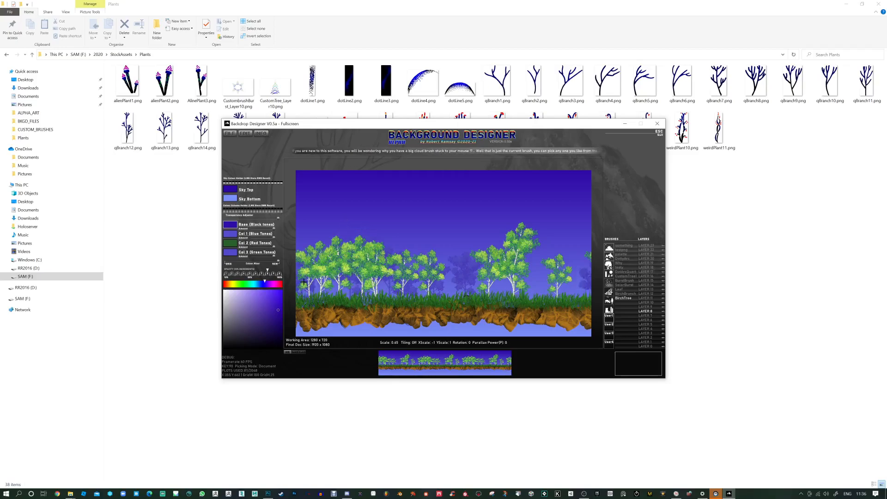
scroll(549, 289, "down", 1)
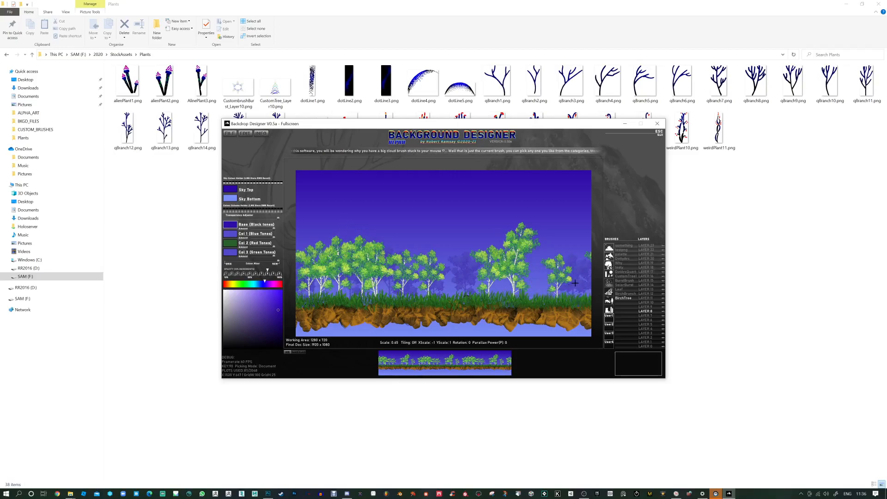
left_click_drag(537, 282, 416, 226)
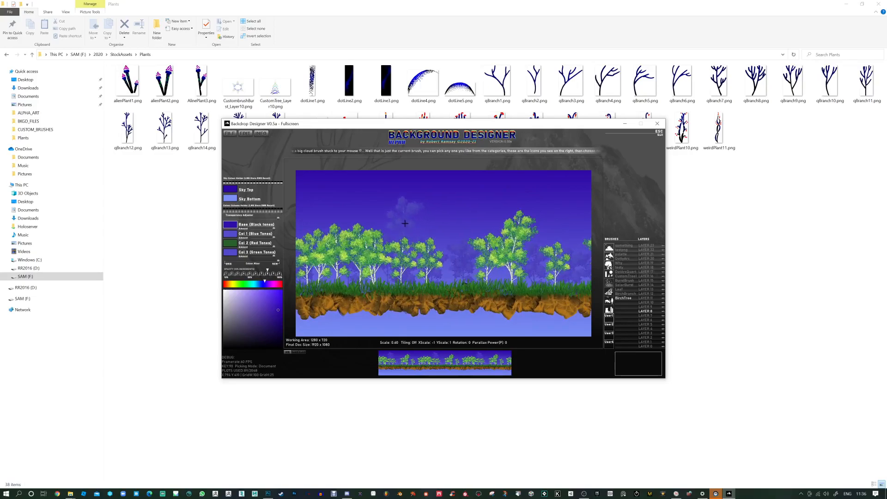
Preview the scene with parallax power 15, turn the parallax off again, and make layer 0 active.
key("p")
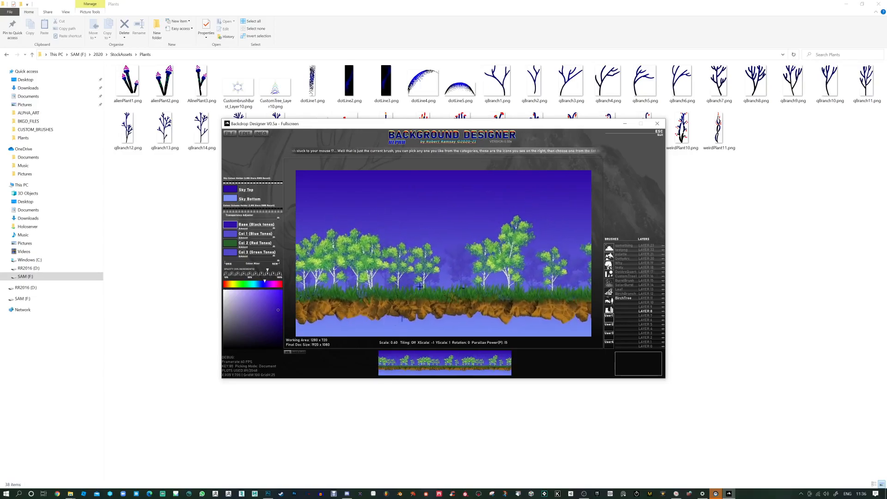
key("b")
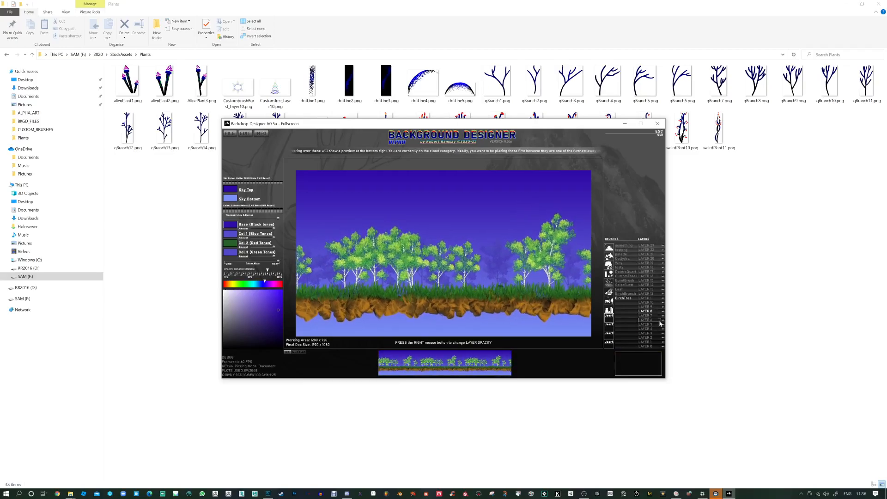
left_click(650, 346)
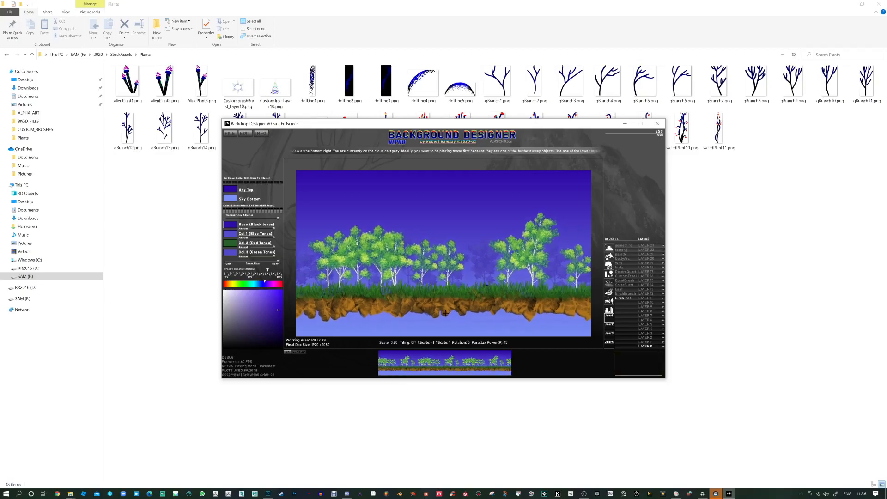
key("p")
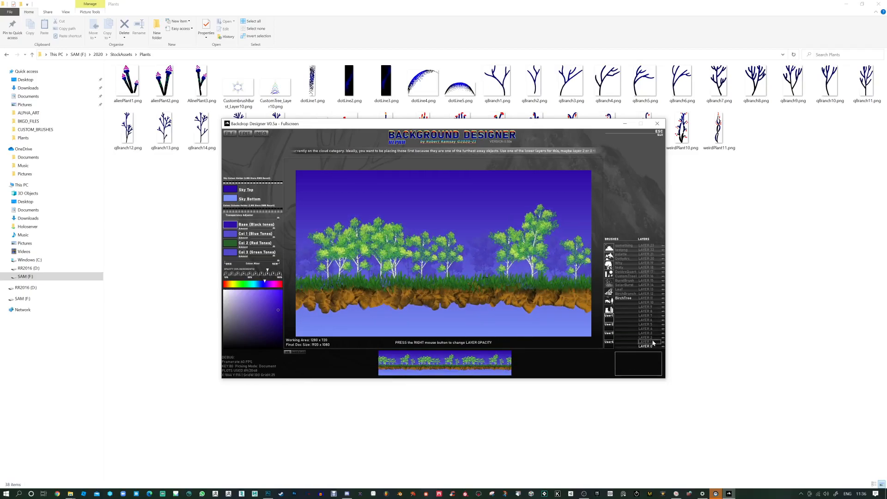
Choose the cloud1 brush, scale it to 0.85, and randomise its tones until they are pale grey.
left_click(609, 247)
left_click(621, 245)
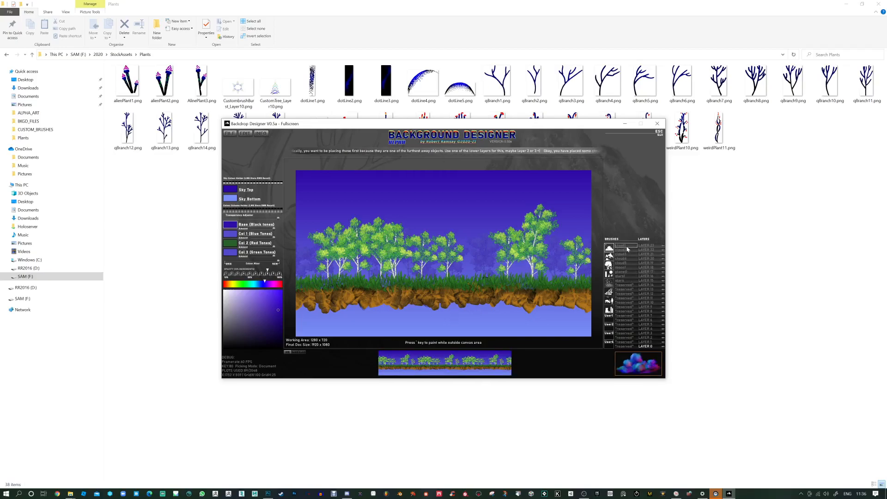
scroll(478, 319, "up", 6)
key("Tab")
key("Tab")
key("Tab")
key("Tab")
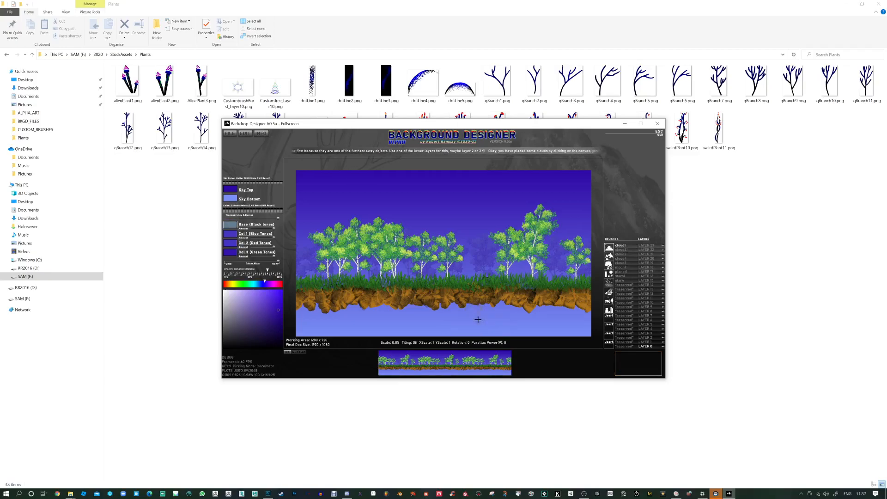
key("Tab")
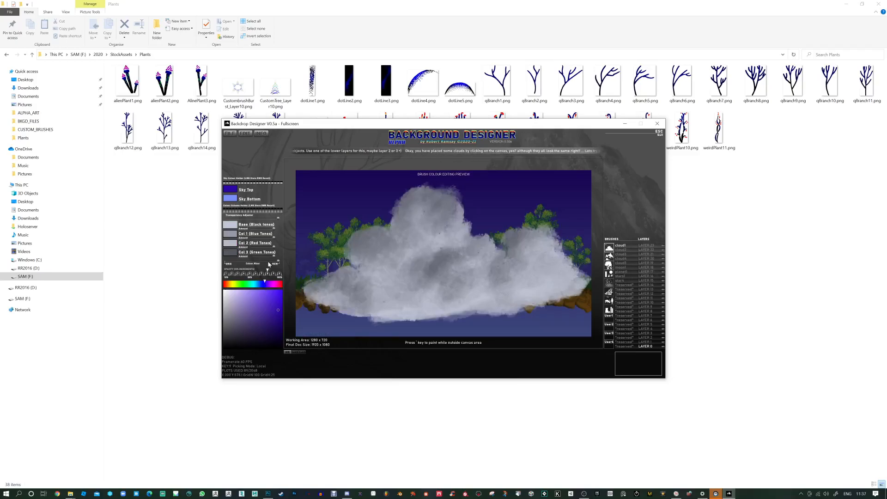
Set the cloud brush's base tone to near-white and copy that colour to all its other tones.
left_click(231, 228)
left_click(226, 294)
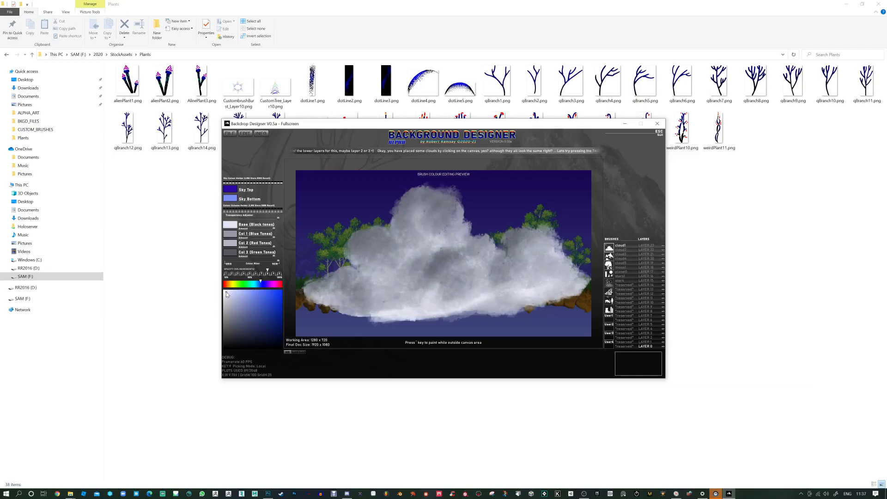
left_click(230, 226, "ctrl")
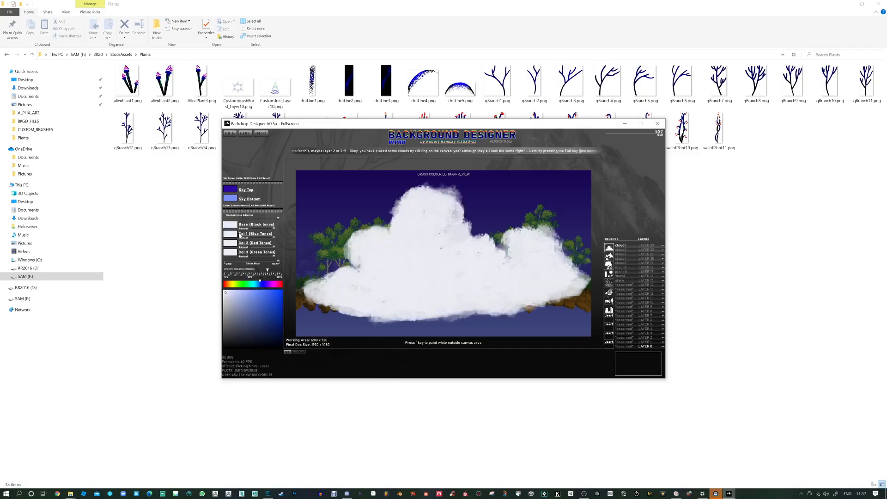
Give the cloud brush a light blue Col 1, a light cyan Col 2 and a pale yellow Col 3.
left_click(248, 297)
left_click(232, 244)
left_click(254, 284)
left_click(250, 297)
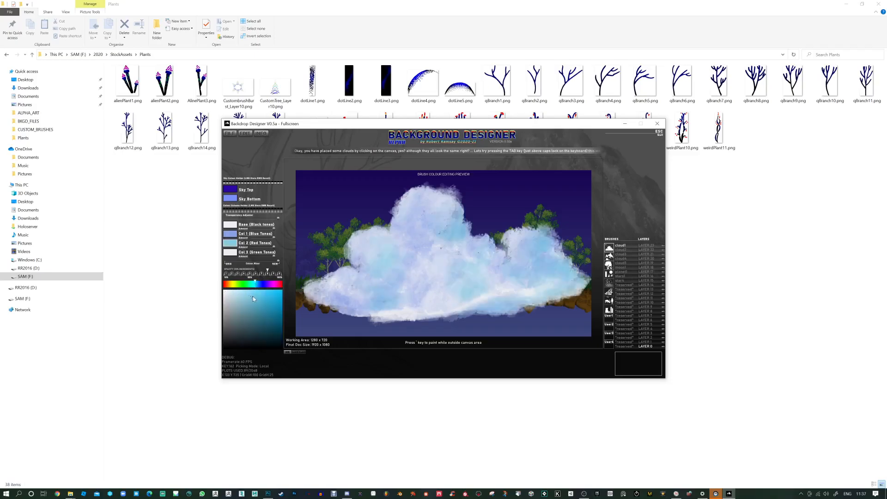
left_click(232, 252)
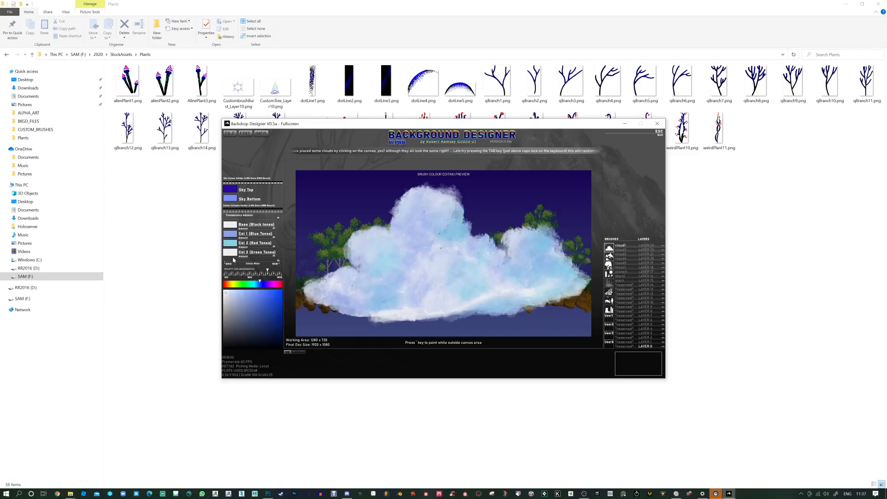
left_click(232, 284)
left_click(250, 298)
left_click(237, 295)
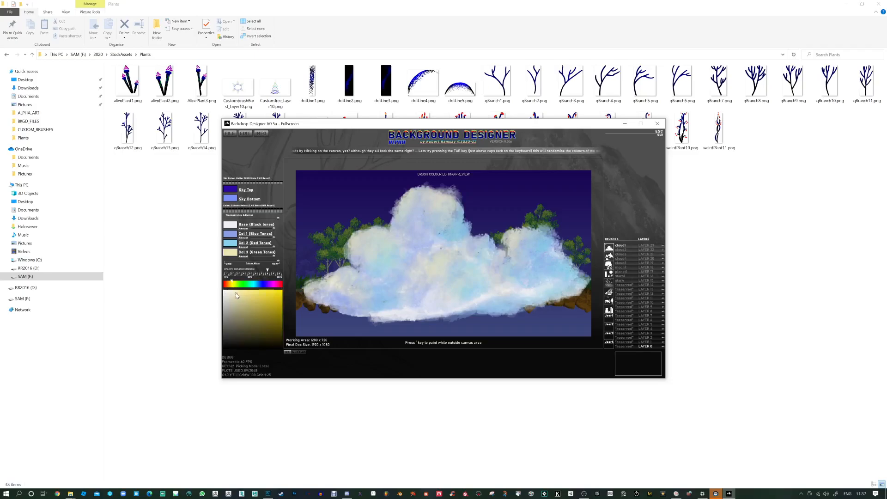
Lower the cloud brush's opacity to 50% and place a row of overlapping clouds below the rock strip.
key("5")
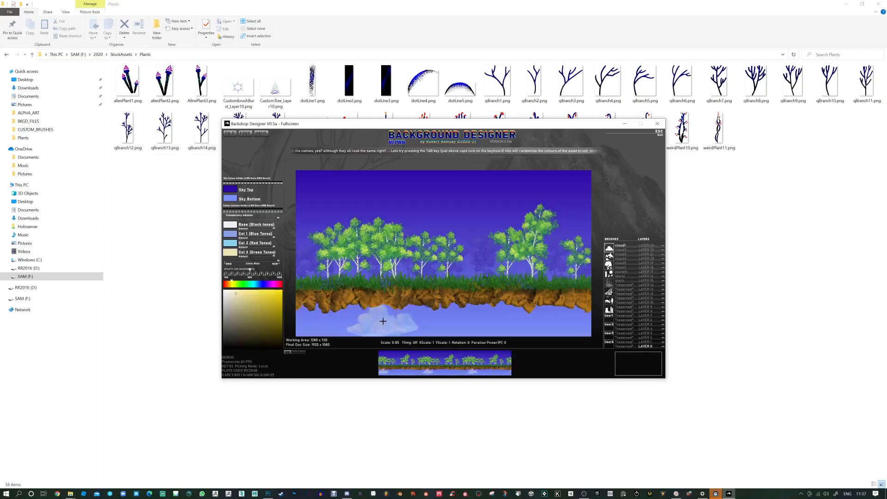
left_click(336, 330)
left_click(327, 326)
left_click(331, 326)
left_click(346, 330)
left_click(360, 328)
left_click(370, 326)
left_click(392, 327)
left_click(408, 327)
left_click(413, 323)
left_click(425, 322)
scroll(453, 331, "up", 1)
left_click(462, 331)
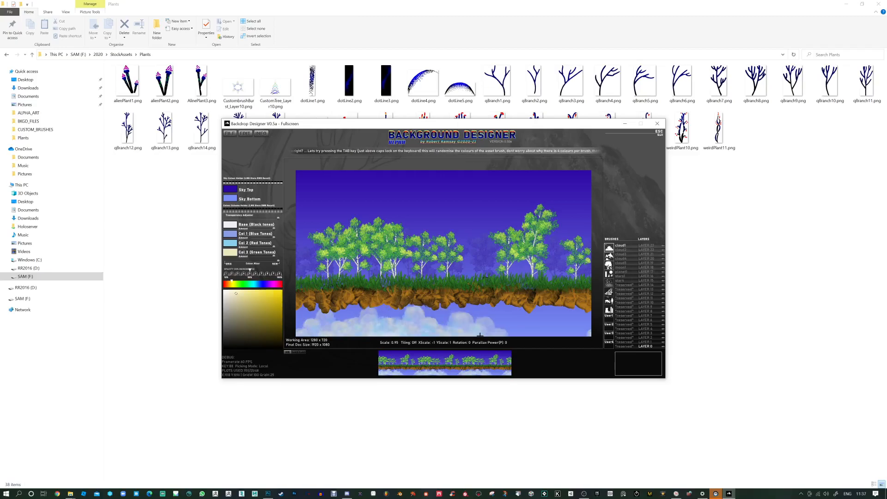
Enlarge the cloud brush to 1.40 scale and fill the area beneath the rock strip with bigger clouds.
scroll(480, 335, "up", 9)
left_click(481, 323)
left_click(455, 315)
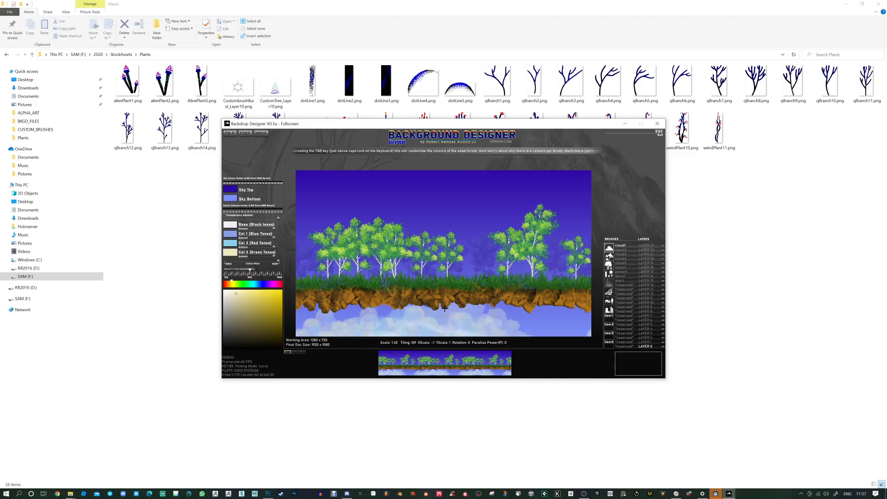
left_click(445, 317)
left_click(469, 317)
left_click(480, 323)
left_click(490, 321)
left_click(516, 323)
left_click(536, 323)
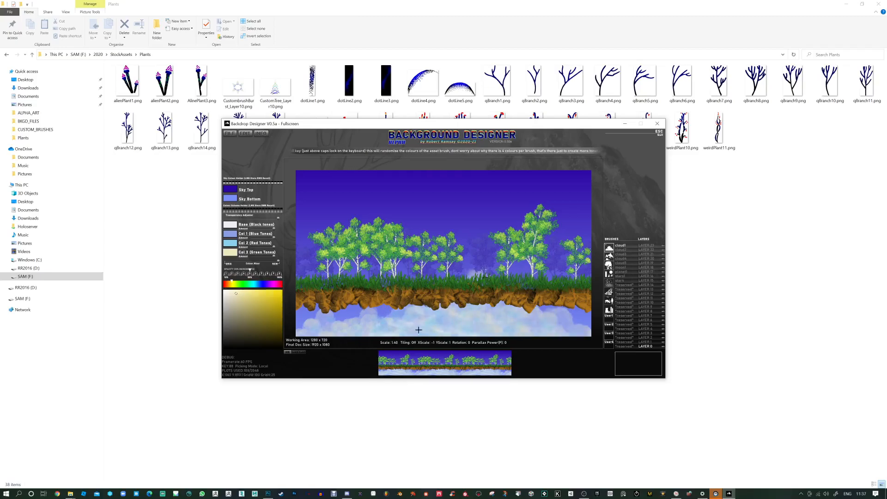
left_click(349, 326)
Shrink the cloud brush and place small clouds along the grass line behind the birches.
scroll(351, 273, "down", 10)
scroll(455, 270, "down", 5)
left_click(447, 274)
left_click(433, 272)
left_click(411, 275)
left_click(399, 280)
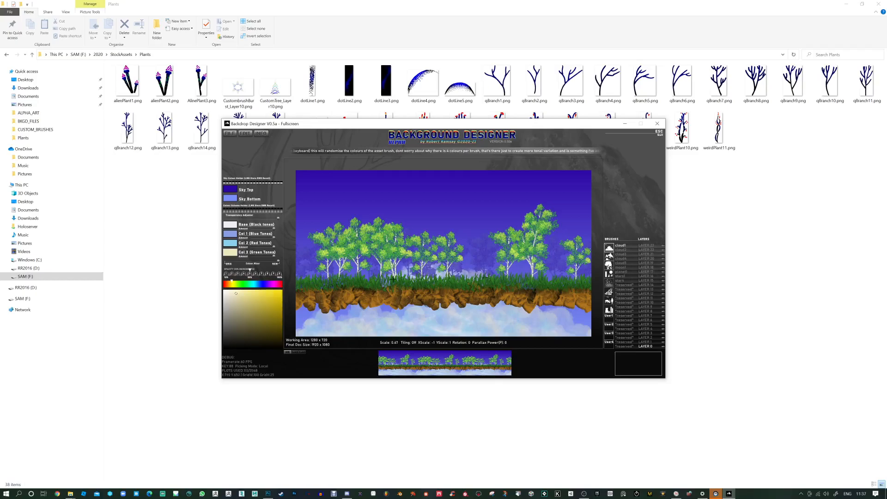
scroll(360, 276, "down", 4)
left_click(553, 280)
left_click(561, 273)
Choose the cloud2 brush, rotate it to 20 at 0.95 scale, and place wispy streaks across the sky.
left_click(621, 250)
key("e")
key("e")
scroll(477, 220, "up", 3)
left_click(498, 233)
left_click(435, 267)
left_click(510, 291)
left_click(525, 292)
left_click(512, 303)
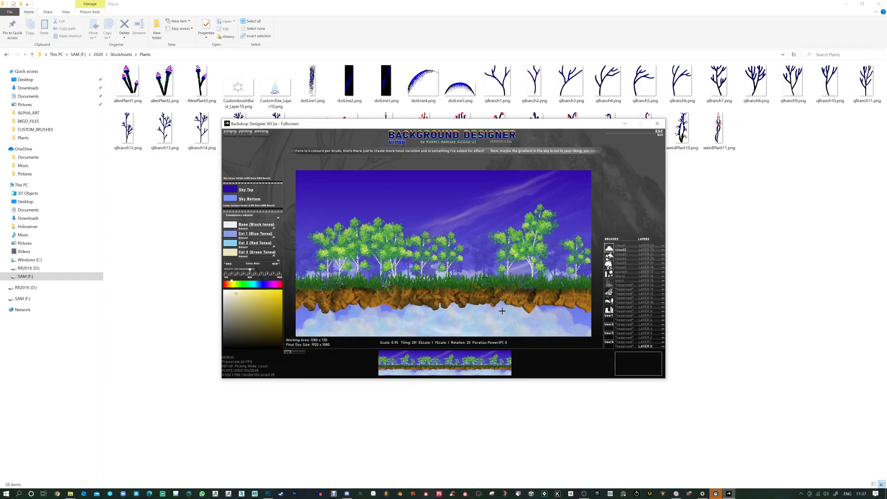
left_click_drag(502, 311, 555, 215)
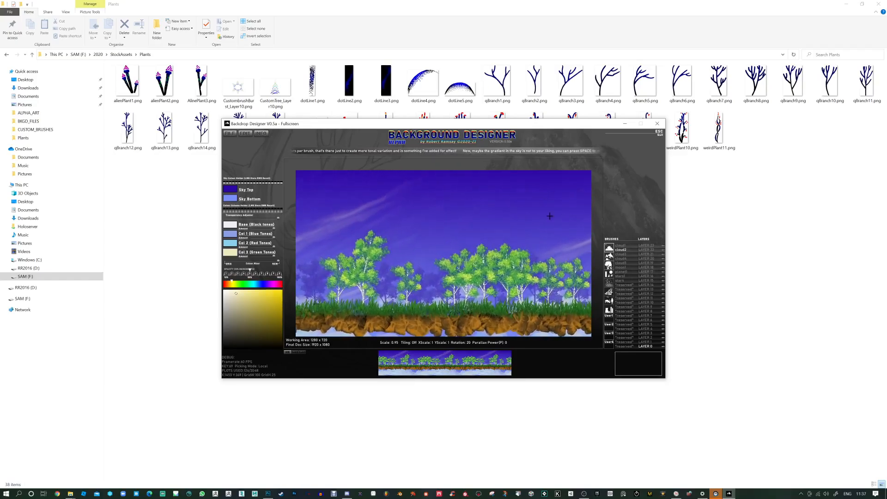
mouse_move(496, 236)
left_mouse_down()
mouse_move(380, 286)
mouse_move(409, 260)
mouse_move(425, 287)
mouse_move(398, 255)
mouse_move(384, 258)
mouse_move(480, 267)
mouse_move(415, 263)
mouse_move(491, 262)
mouse_move(495, 228)
mouse_move(529, 240)
left_mouse_up()
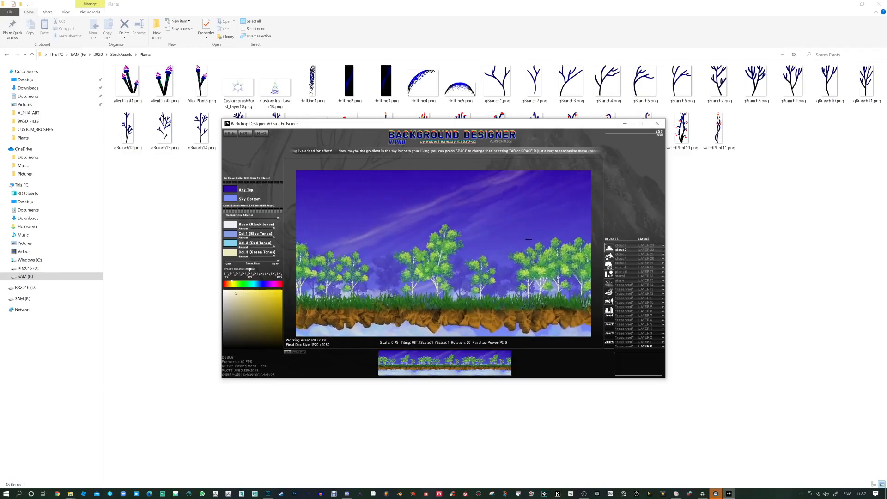
Choose the cloud4 brush, rotate it, and place faint wisps at 0.52 scale across the sky.
left_click(626, 255)
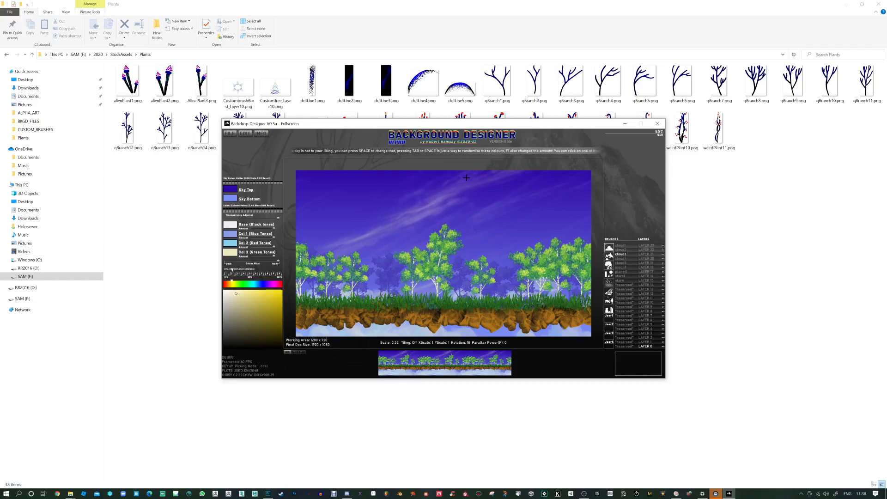
left_click(623, 259)
key("e")
key("r")
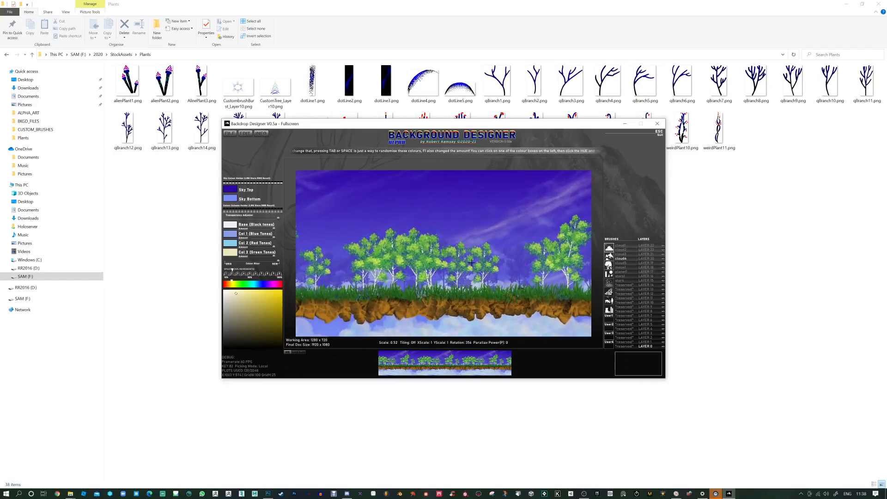
left_click(447, 247)
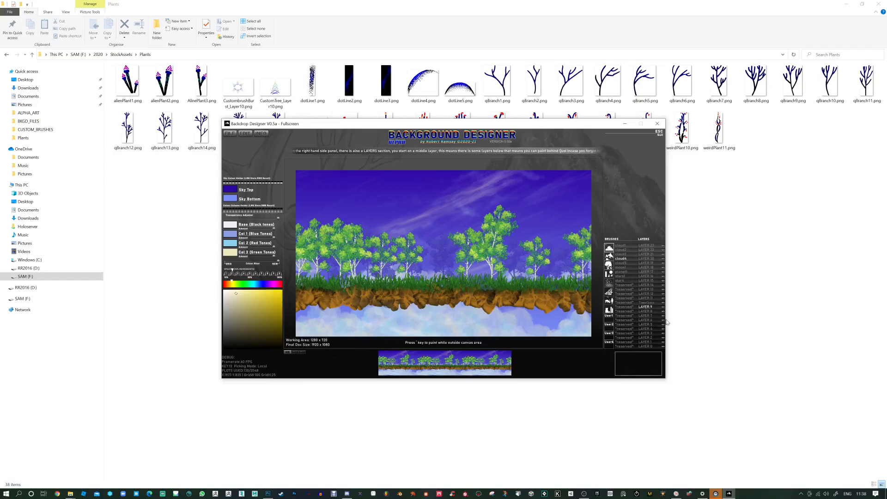
Turn off the sky gradient to give the scene a transparent background.
key("i")
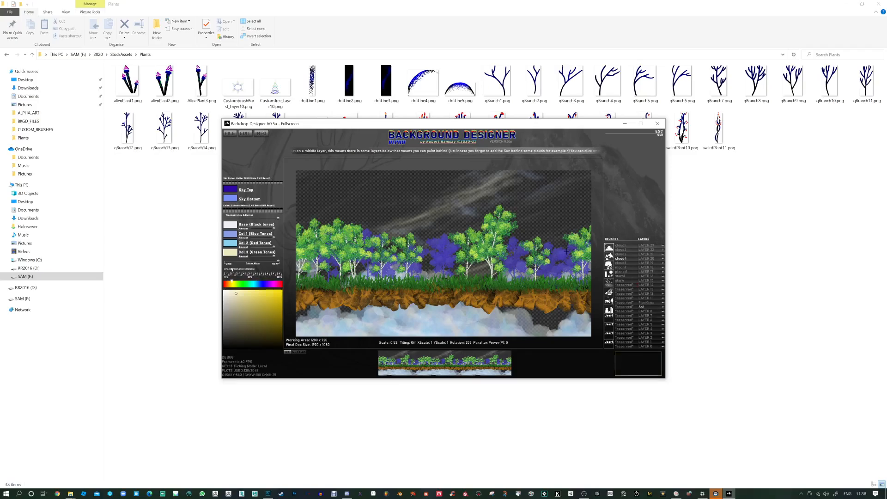
Turn the sky gradient back on and check the Clouds layer by switching its visibility off and on.
key("i")
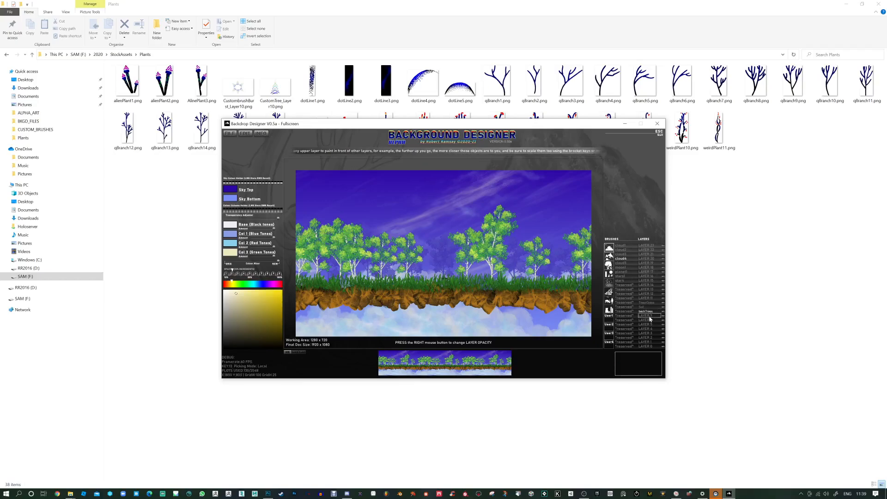
left_click(663, 346)
left_click(663, 346)
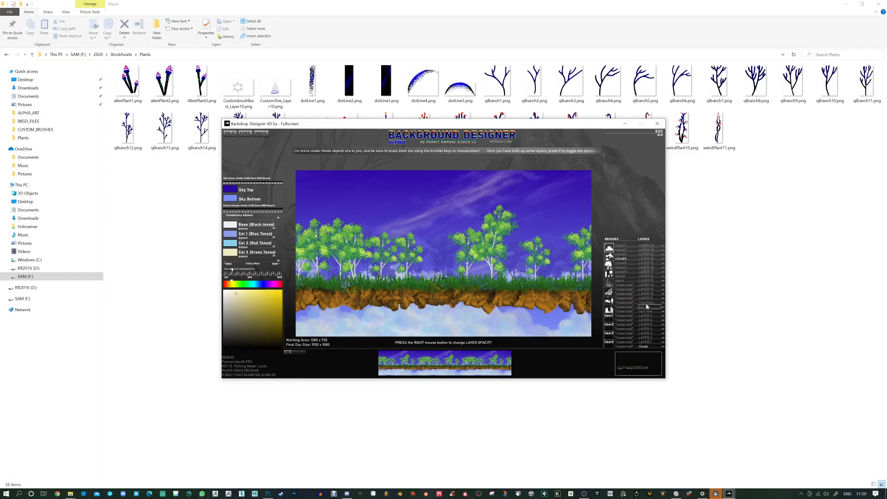
Preview the sky and clouds alone by hiding the foreground, rock and background tree layers, toggling Clouds, and restoring every layer.
left_click(664, 302)
left_click(663, 307)
left_click(663, 311)
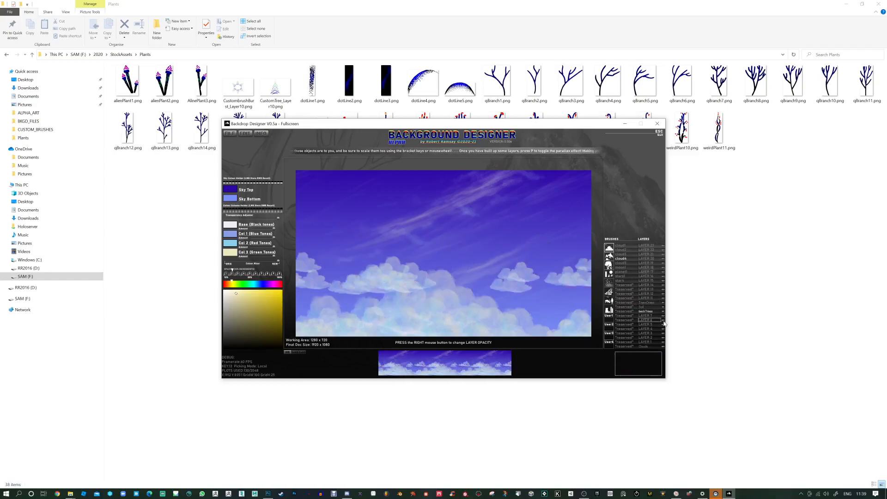
left_click(662, 346)
left_click(662, 347)
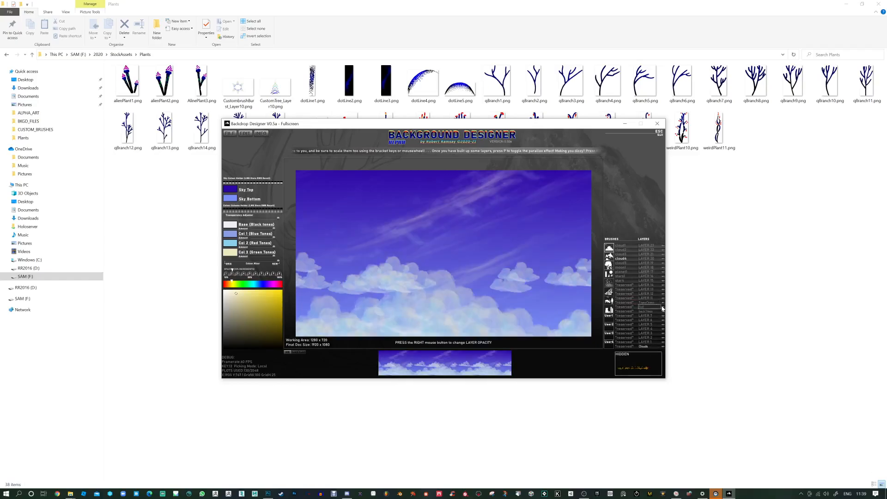
left_click(664, 307)
left_click(663, 302)
left_click(663, 311)
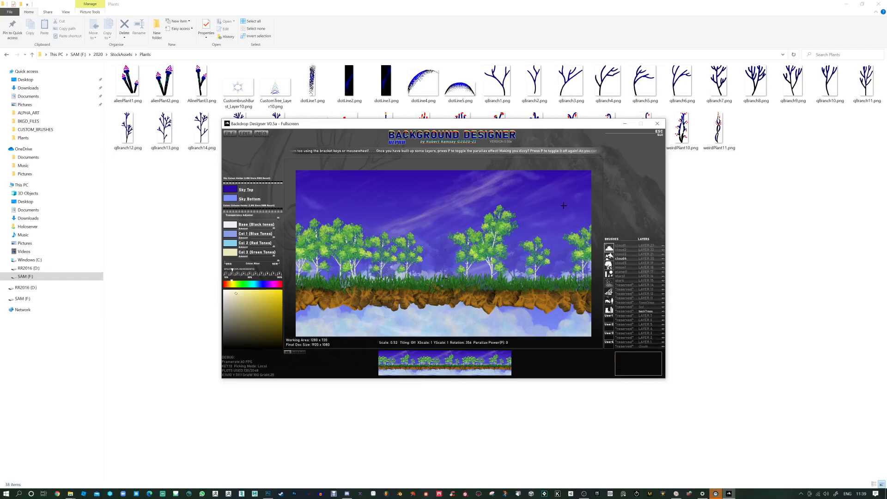
Export the scene's layers as separate PNG files in the ALPHA_ART folder under the name ParallaxLayers.
key("ctrl+l")
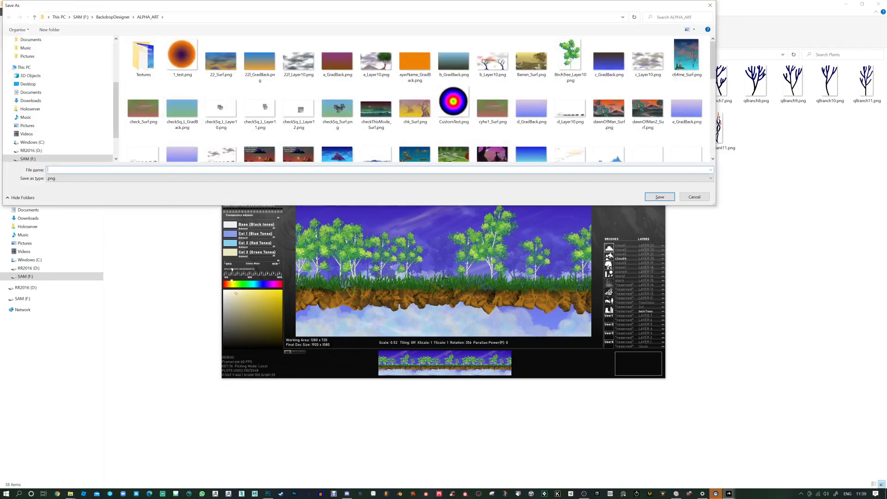
type("ParallaxLayers")
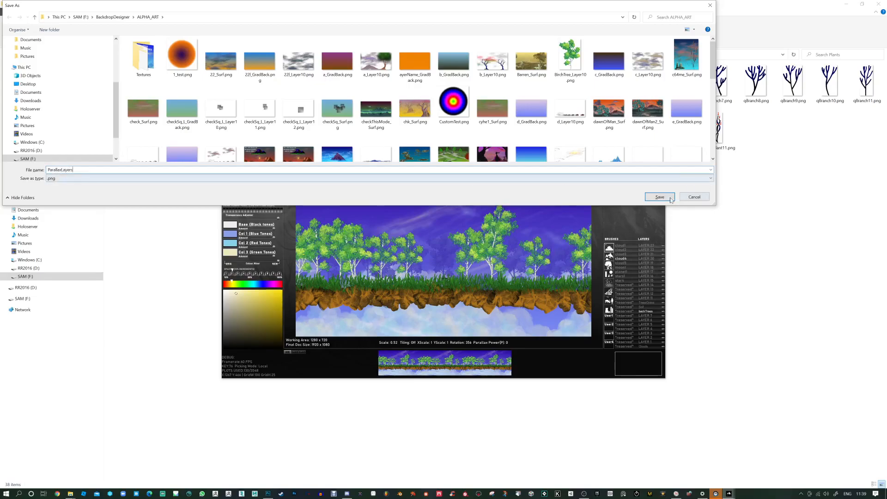
left_click(664, 197)
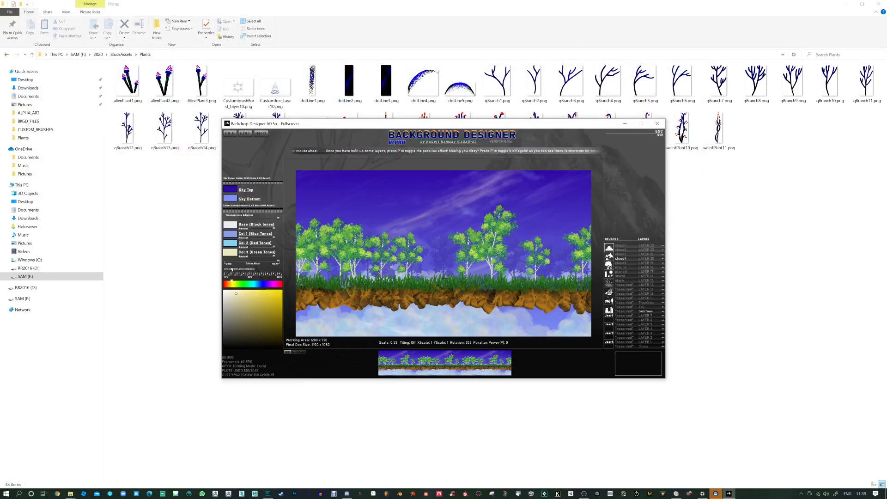
left_click(296, 351)
left_click(298, 352)
left_click(295, 352)
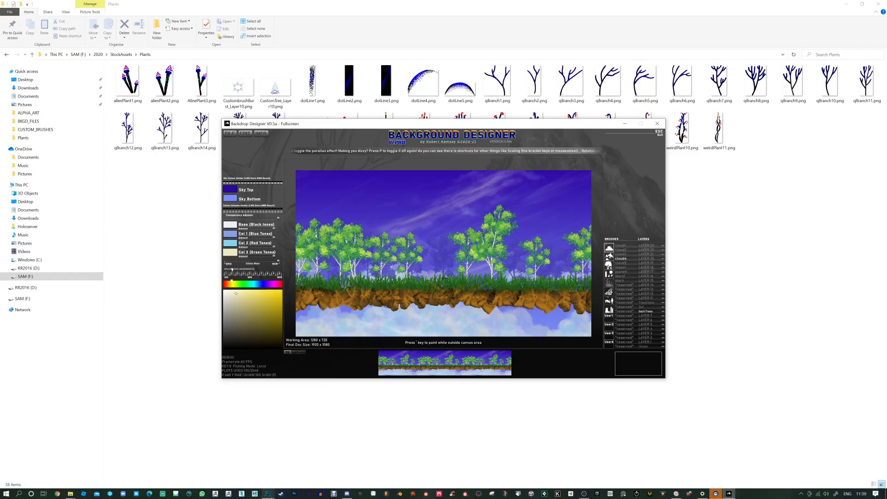
Switch to Photoshop and open the five exported ParallaxLayers PNGs: GradBack, Layer0, Layer8, Layer9 and Layer10.
left_click(267, 494)
left_click(17, 6)
left_click(27, 20)
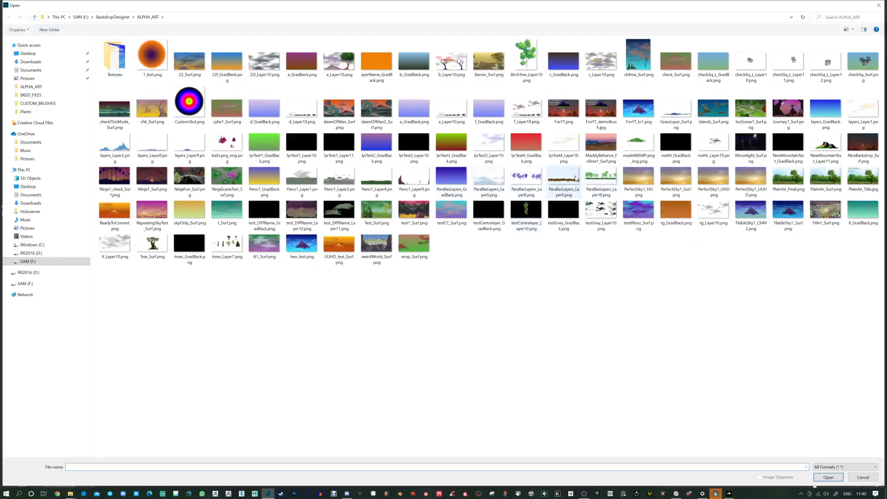
left_click(451, 180)
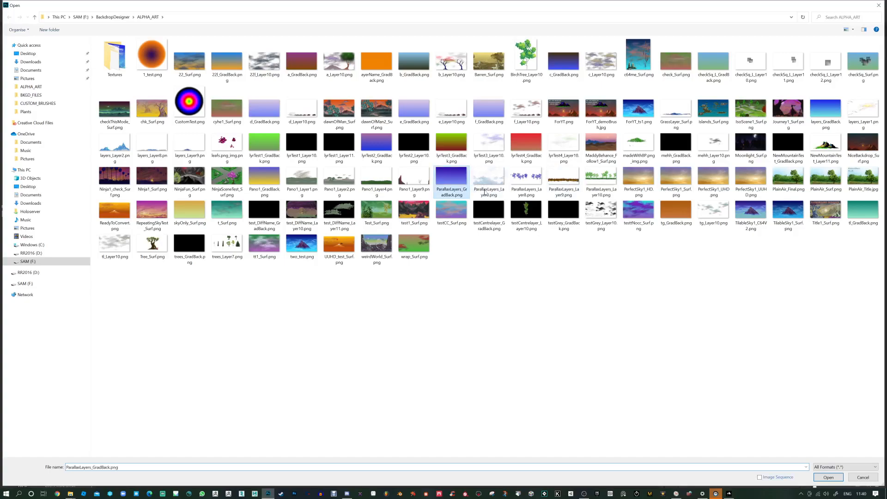
left_click(612, 181, "shift")
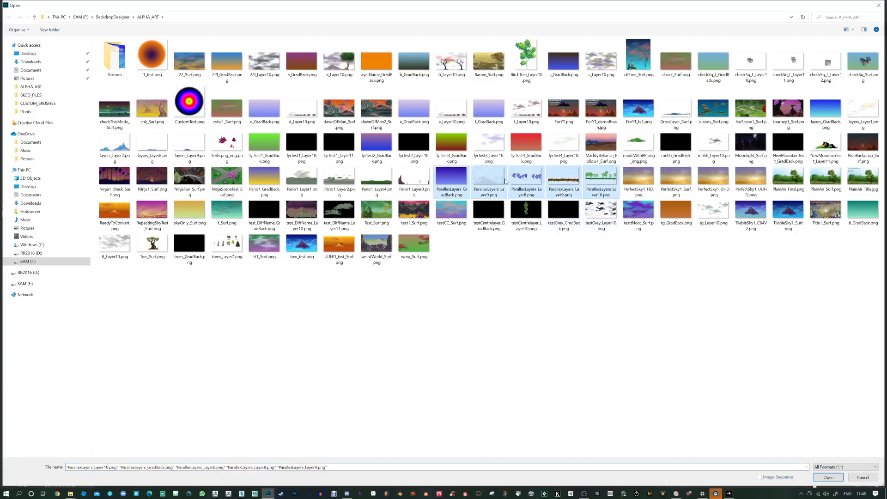
left_click(828, 477)
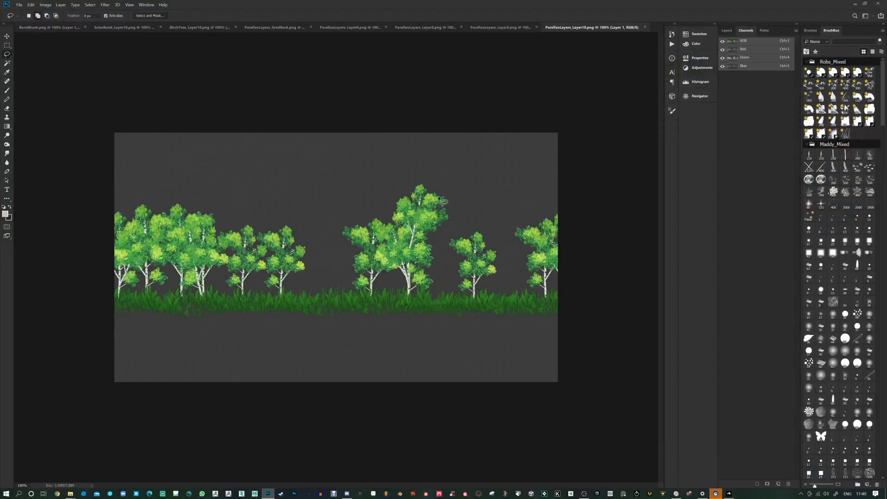
Examine each opened ParallaxLayers image: the rock strip, background trees, clouds, sky gradient, and foreground birches with grass.
left_click(494, 28)
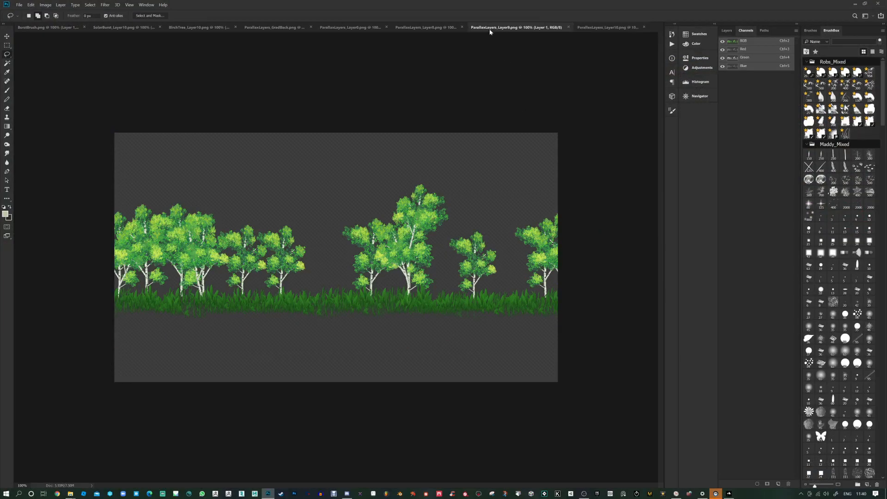
left_click(423, 28)
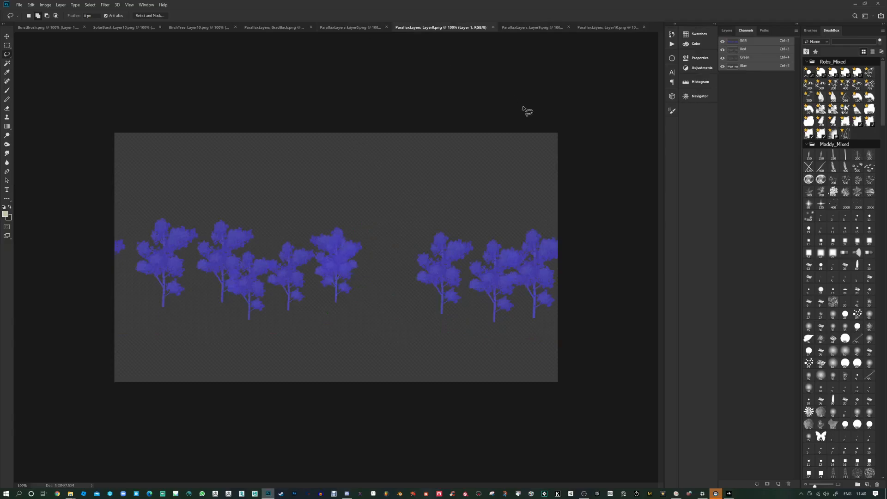
left_click(509, 28)
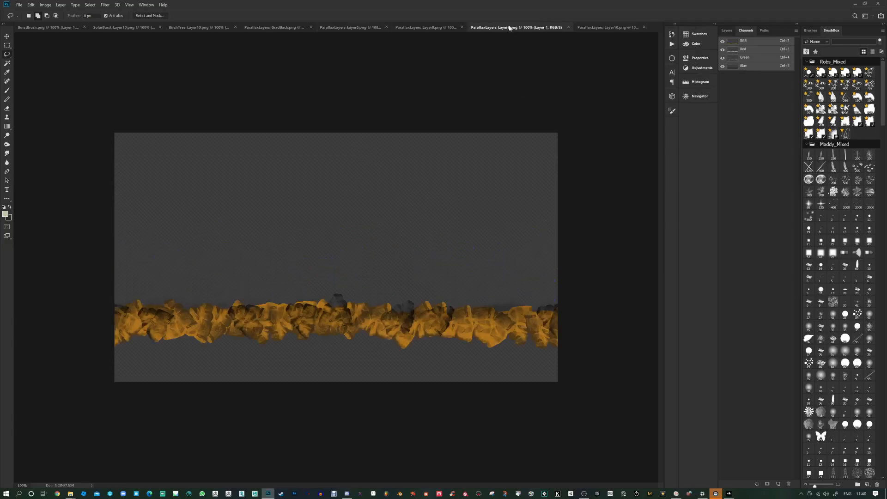
left_click(362, 28)
left_click(277, 28)
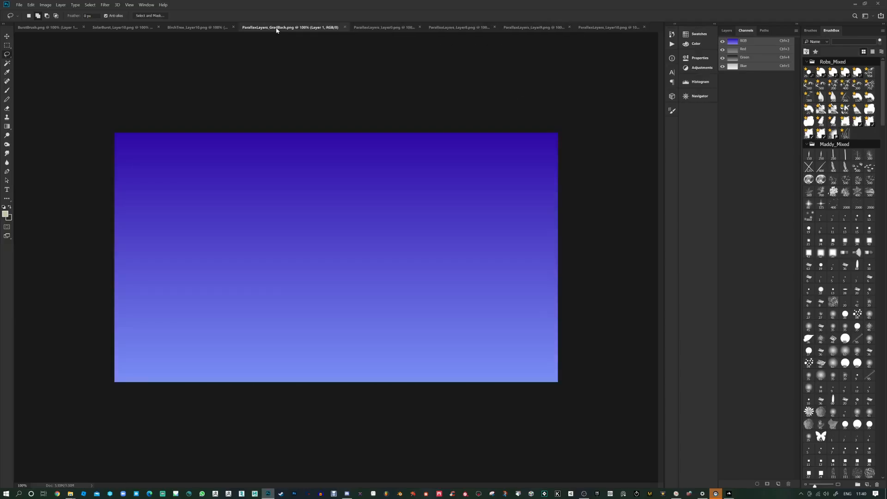
left_click(396, 29)
left_click(459, 27)
left_click(550, 28)
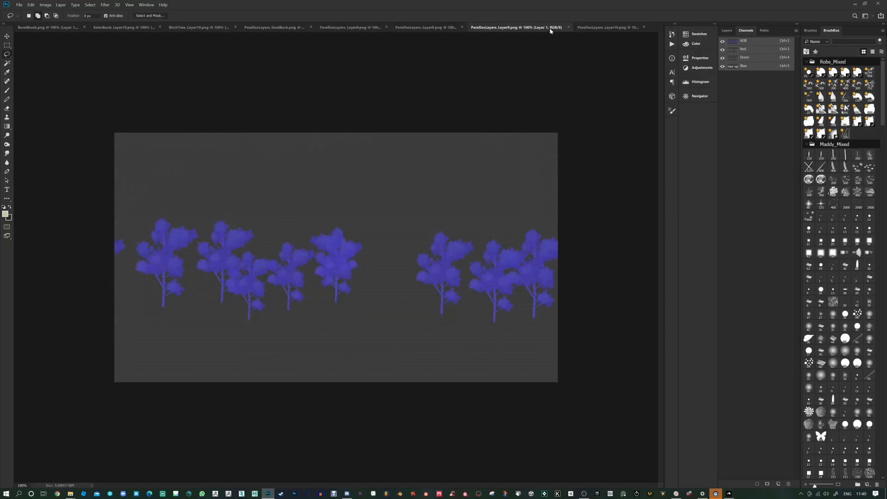
left_click(595, 28)
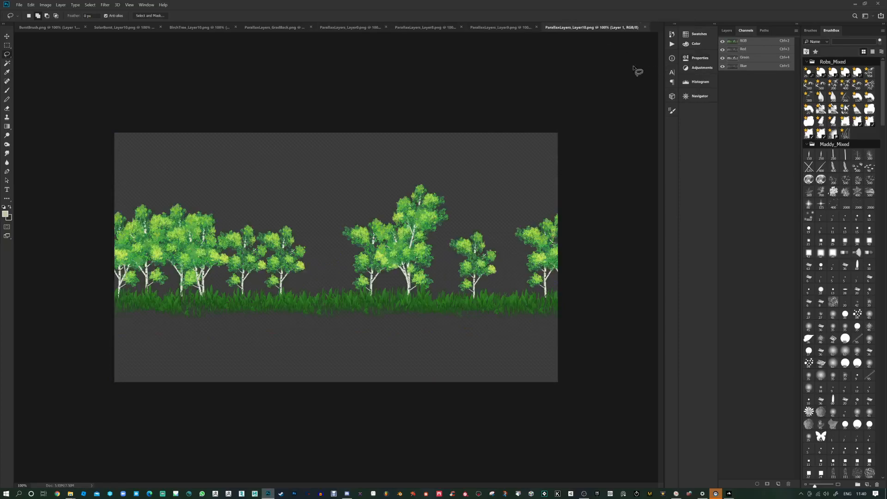
Copy the entire birch and grass image from Layer10 onto the rock strip in Layer9, and close the Layer10 document.
key("ctrl+a")
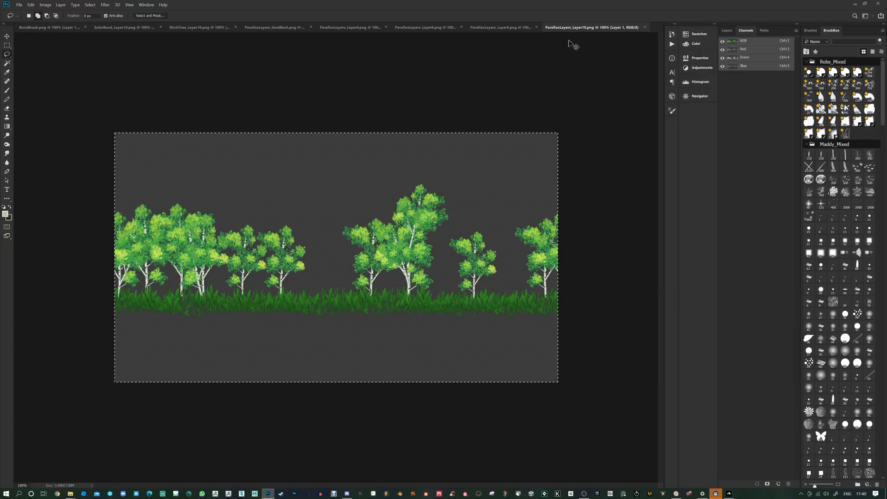
left_click(439, 28)
left_click(378, 30)
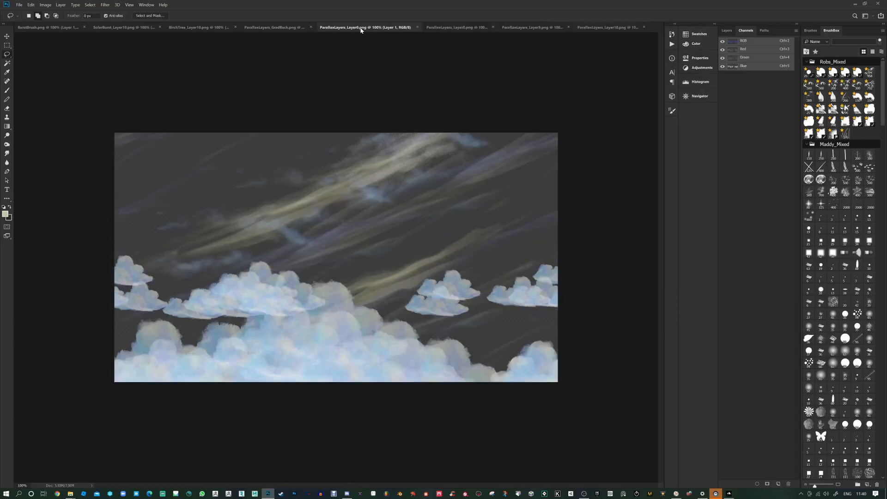
left_click(513, 28)
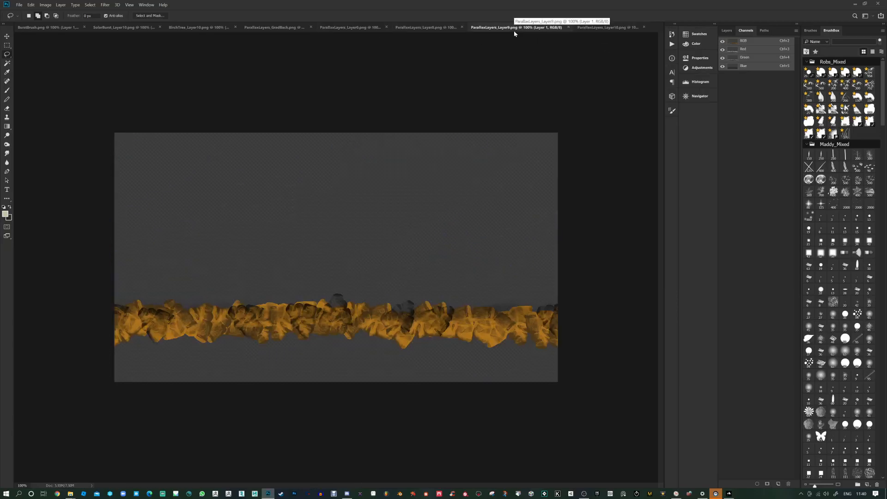
key("ctrl+v")
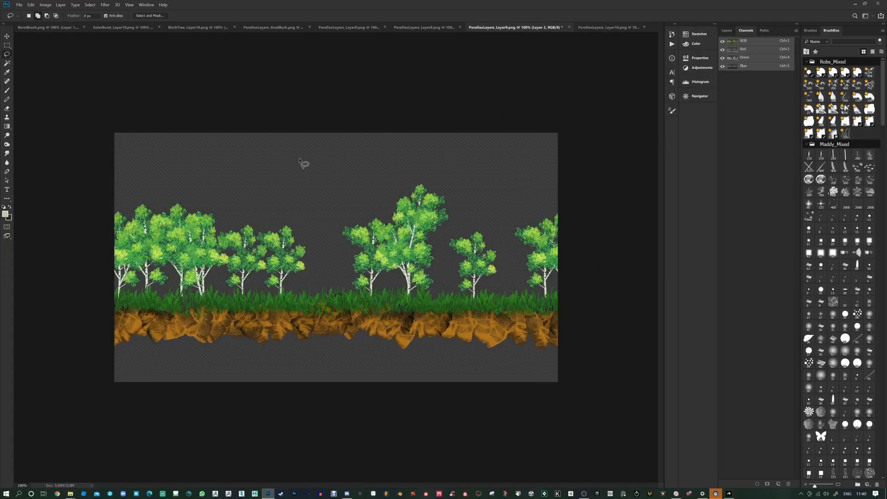
left_click(590, 27)
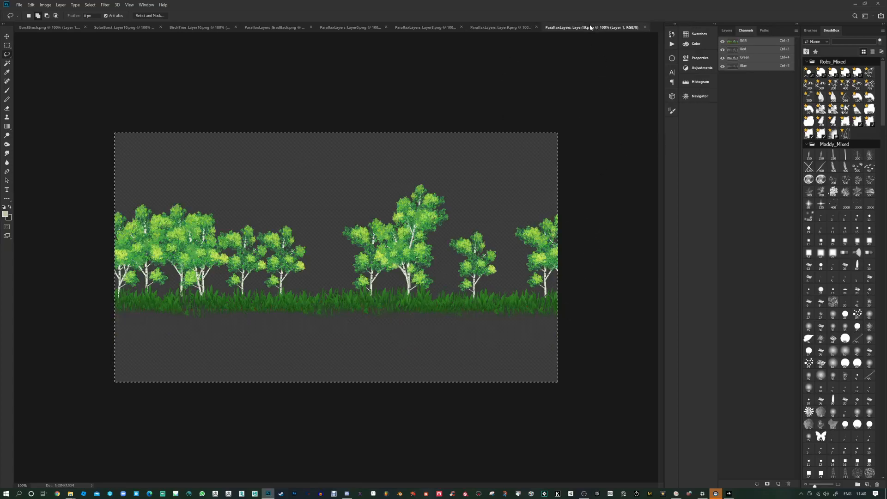
left_click(645, 27)
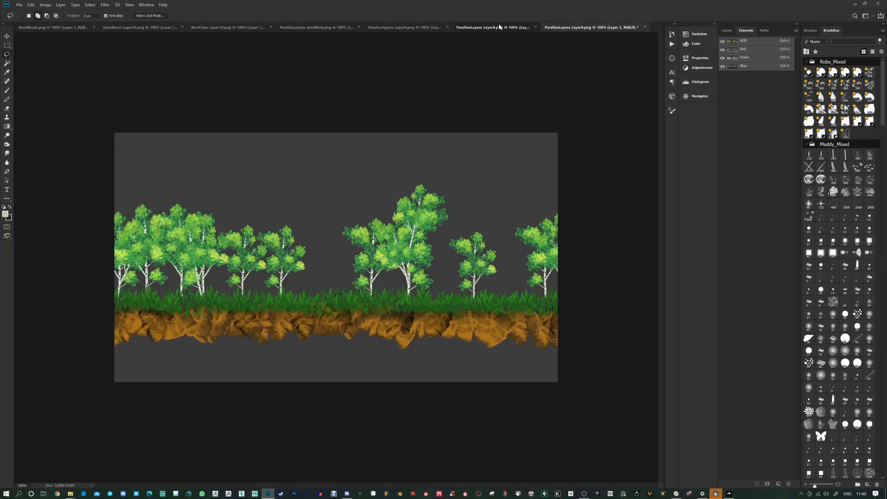
Copy the entire cloud image from ParallaxLayers_Layer0.png onto the sky gradient in ParallaxLayers_GradBack.png.
left_click(499, 27)
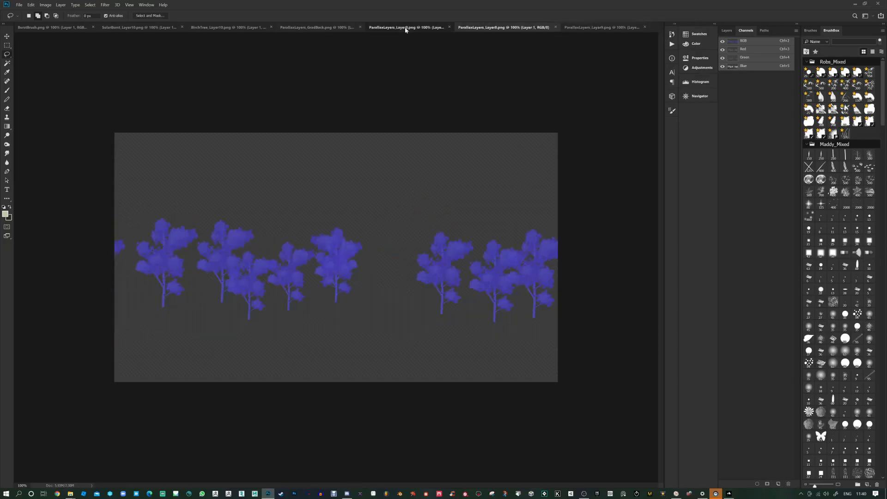
left_click(376, 28)
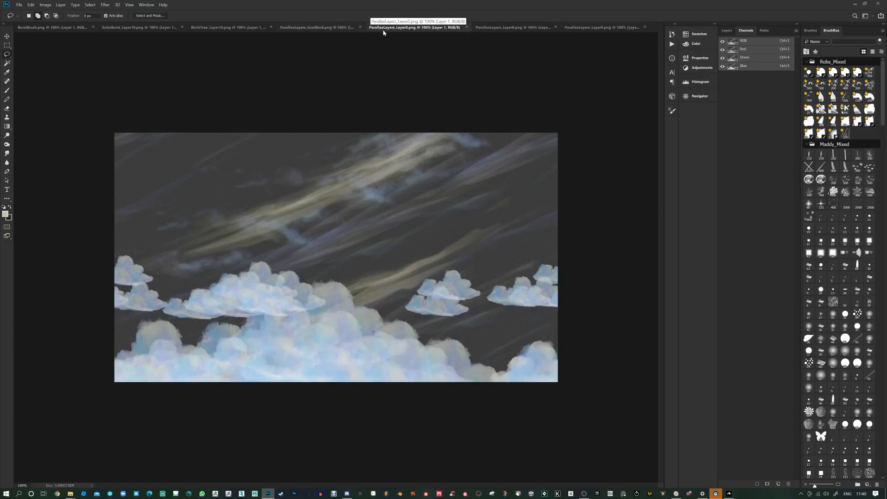
left_click(317, 28)
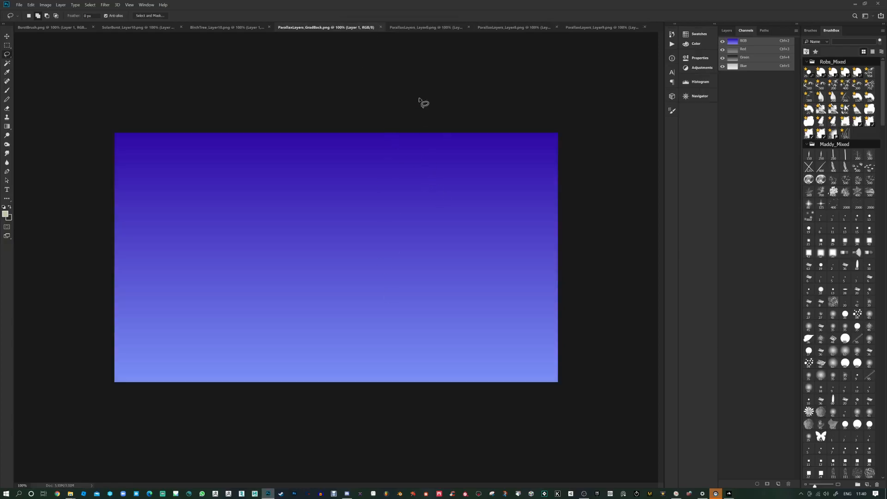
left_click(391, 28)
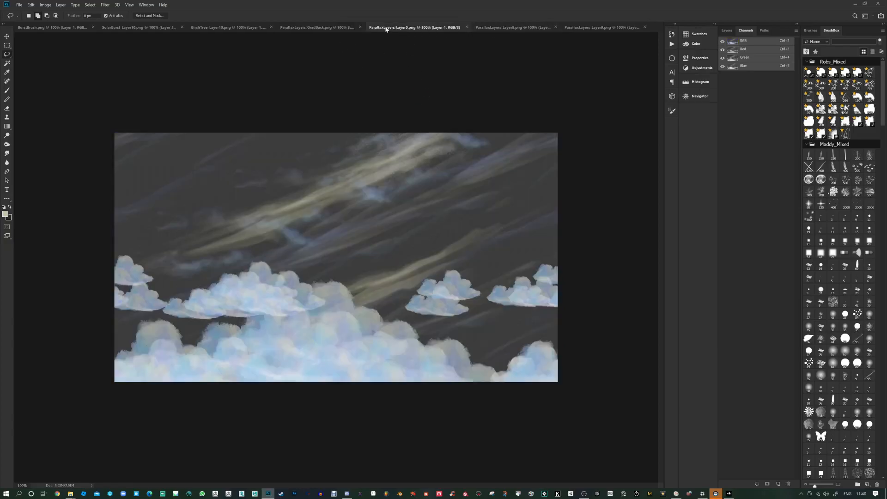
left_click(342, 29)
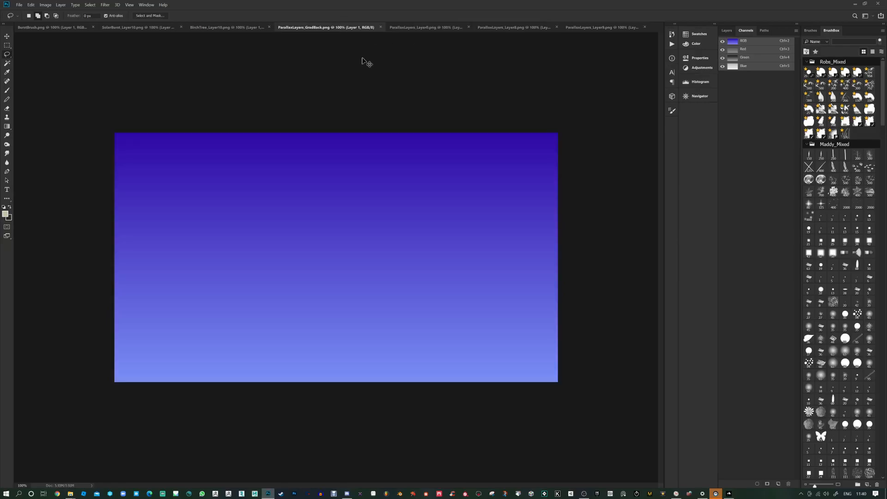
left_click_drag(365, 61, 364, 61)
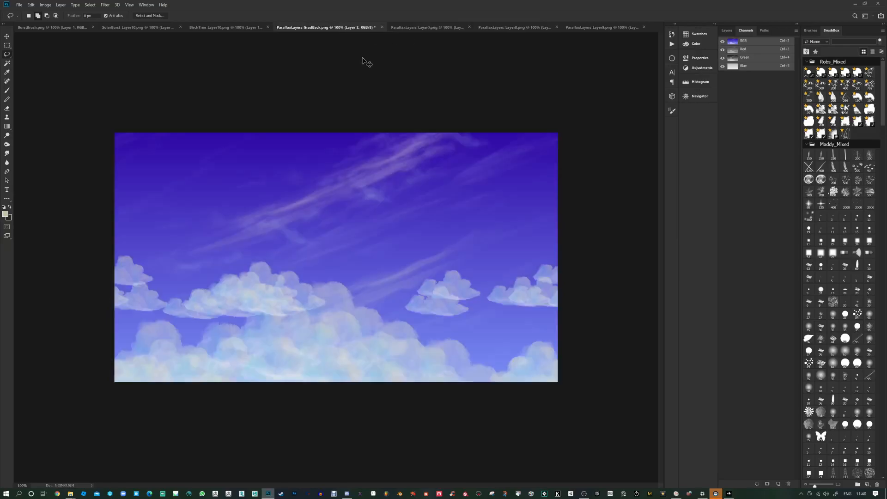
Copy all the blue-violet background trees from ParallaxLayers_Layer8.png and paste them over the clouds in ParallaxLayers_GradBack.png.
left_click(462, 30)
left_click(509, 27)
key("ctrl+a")
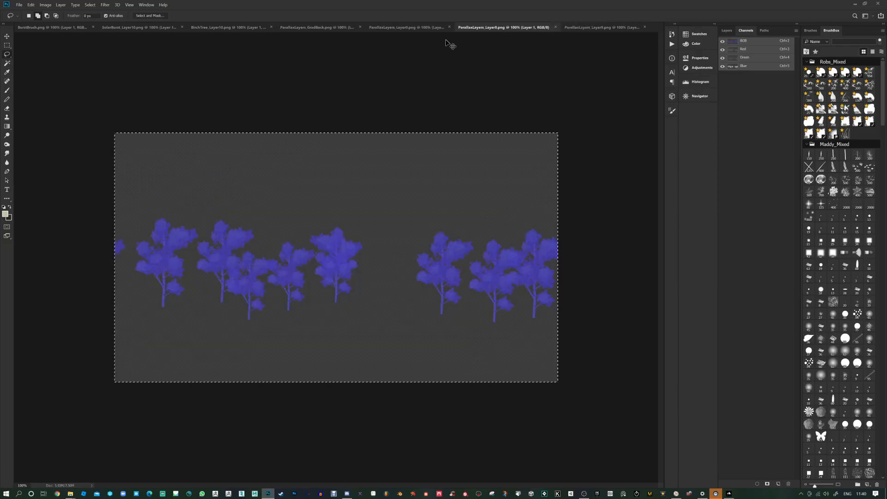
left_click(406, 27)
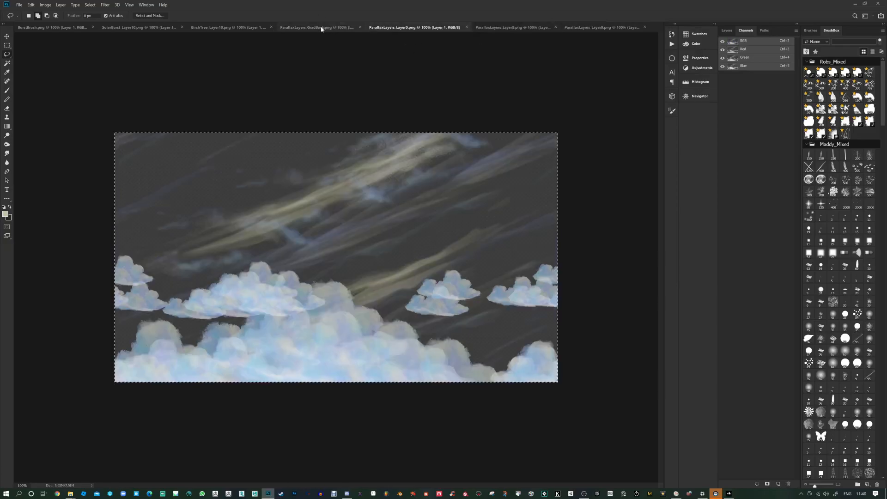
left_click(322, 28)
key("ctrl+v")
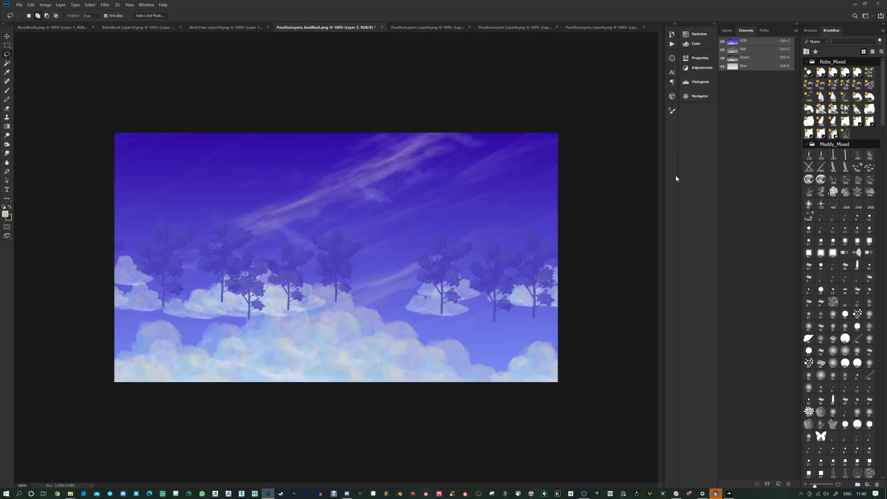
left_click(586, 29)
key("ctrl+a")
left_click(335, 26)
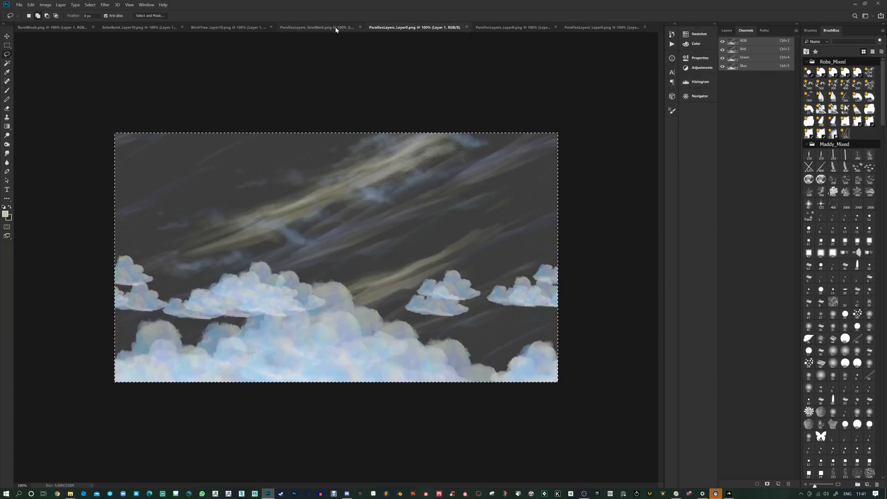
key("ctrl+v")
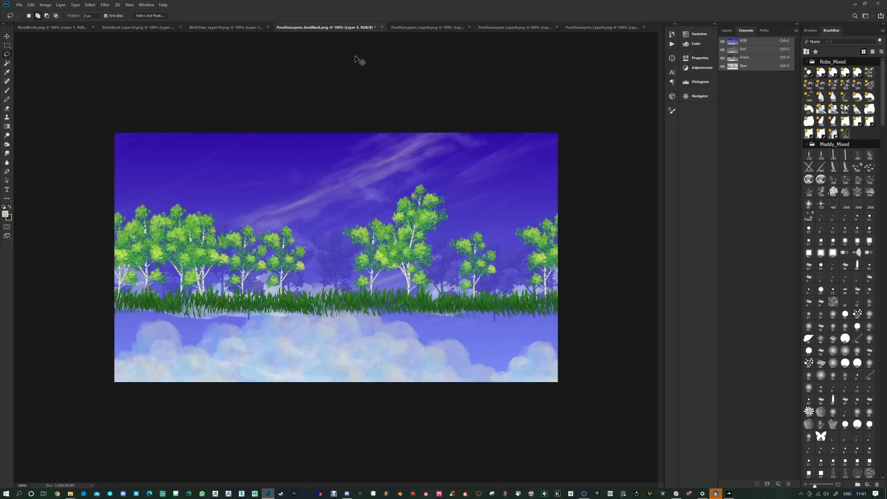
key("ctrl+z")
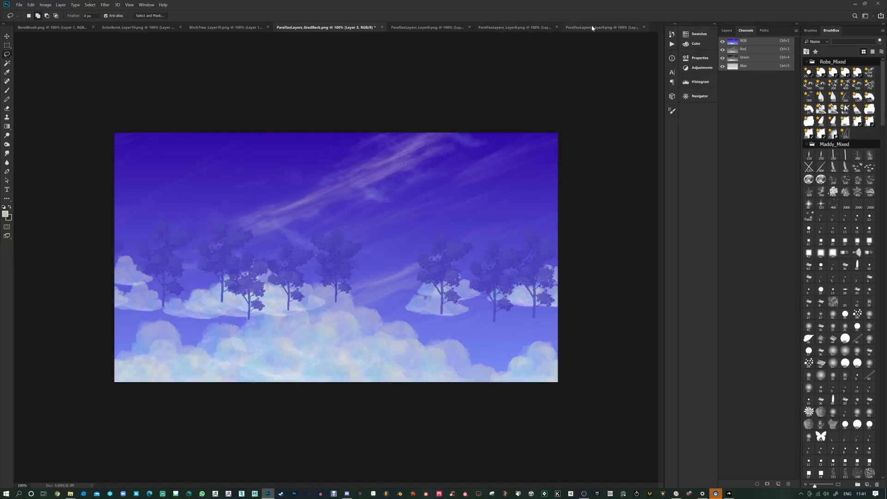
Merge the two layers in ParallaxLayers_Layer9.png and paste the combined birch, grass and rock strip over the background trees in ParallaxLayers_GradBack.png.
left_click(592, 29)
left_click(726, 30)
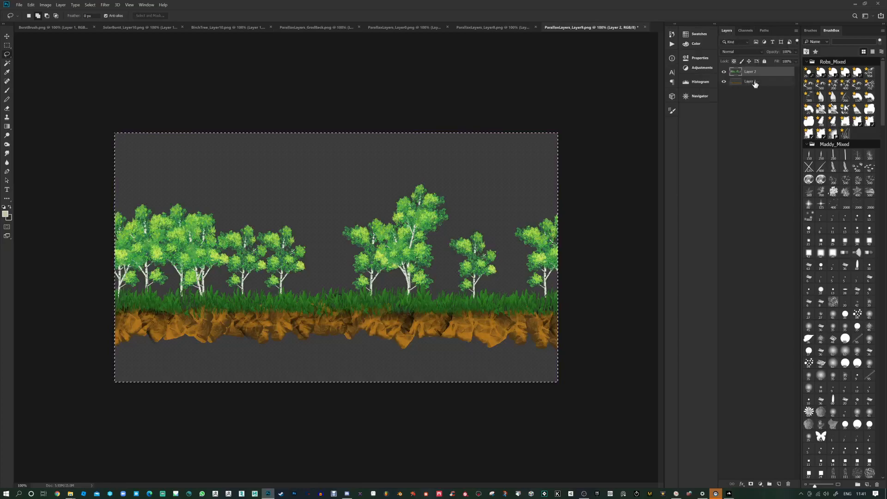
left_click(754, 84, "shift")
right_click(754, 84)
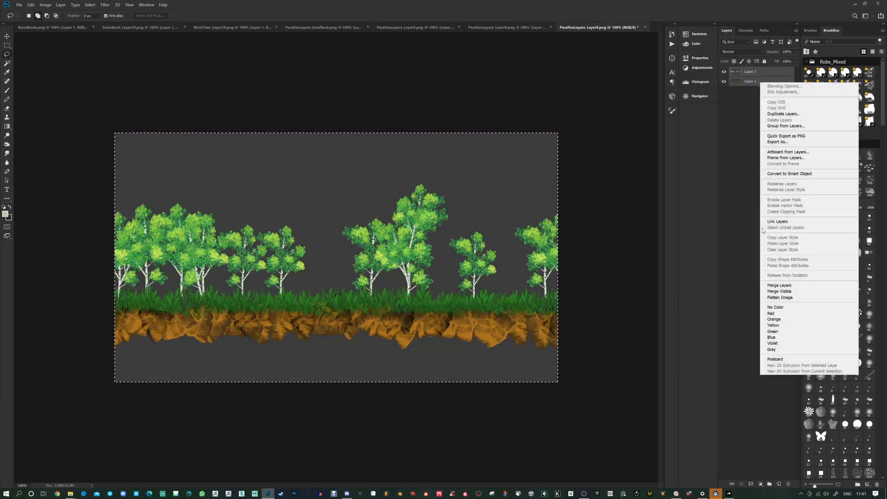
left_click(801, 291)
left_click(306, 27)
key("ctrl+v")
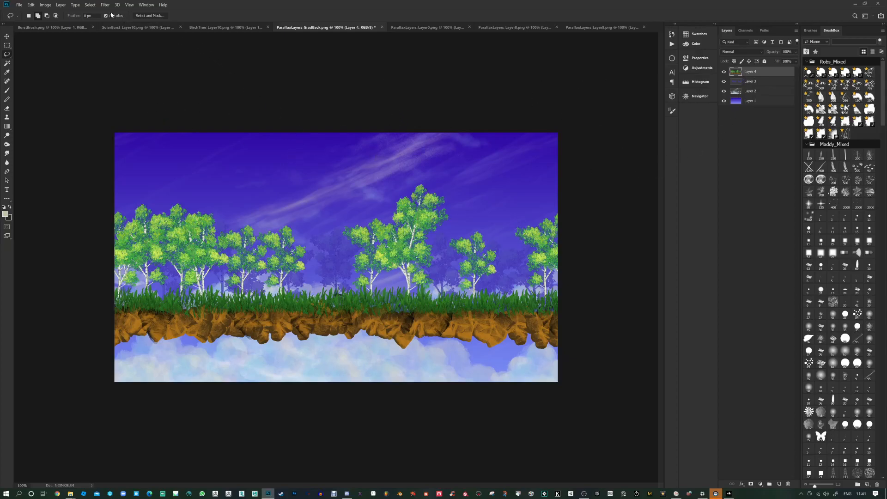
Offset the pasted birch and rock layer horizontally by about 850 pixels right with Wrap Around.
left_click(105, 5)
mouse_move(153, 136)
left_click(203, 168)
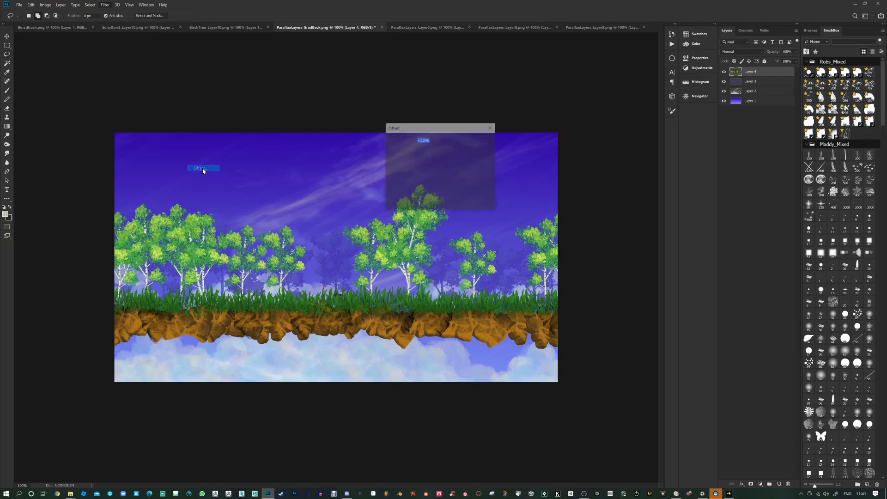
mouse_move(444, 154)
left_mouse_down()
mouse_move(404, 152)
mouse_move(433, 150)
left_mouse_up()
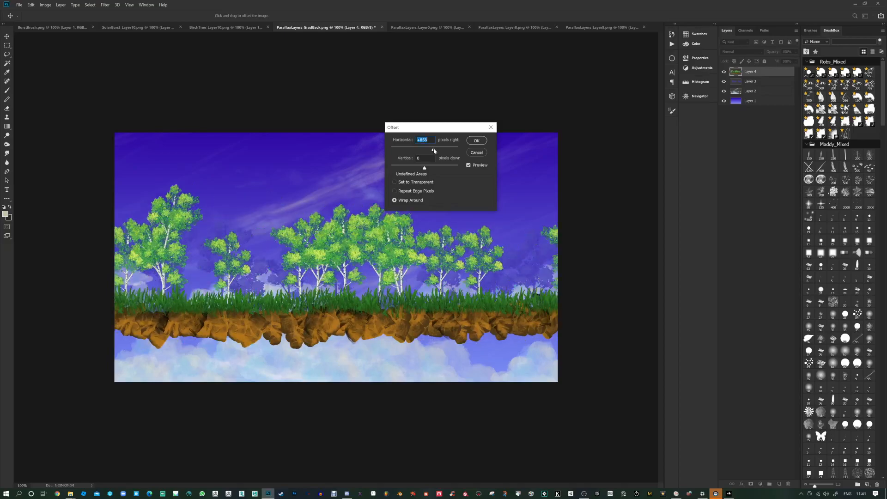
left_click(477, 142)
key("l")
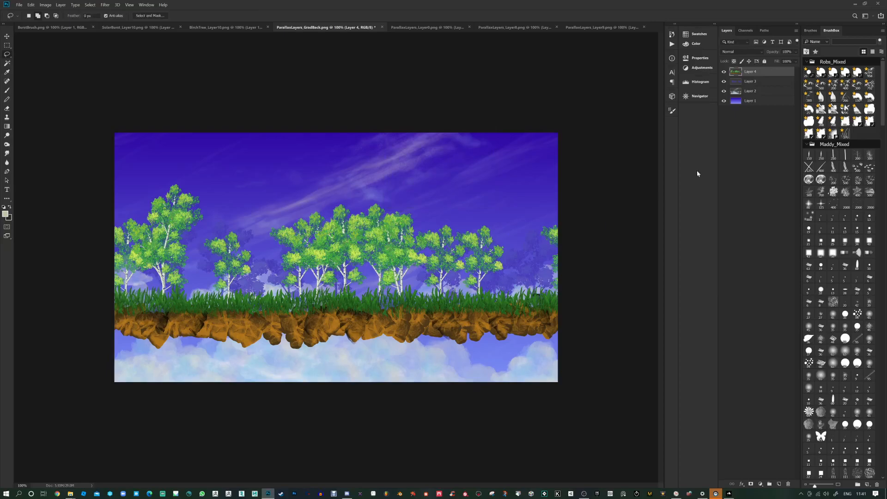
Repeat the same Offset filter once on the background trees in Layer 3 and twice on the clouds in Layer 2.
left_click(739, 81)
left_click(106, 5)
left_click(113, 12)
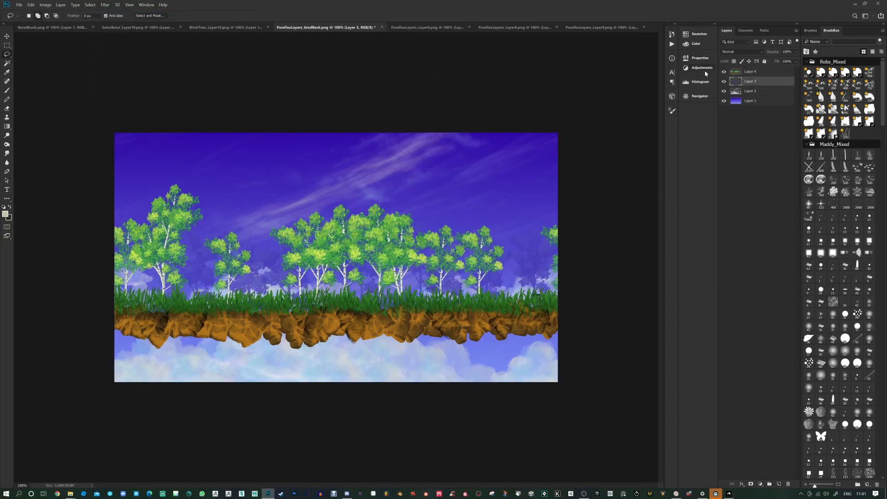
left_click(739, 93)
left_click(105, 4)
left_click(111, 11)
left_click(105, 4)
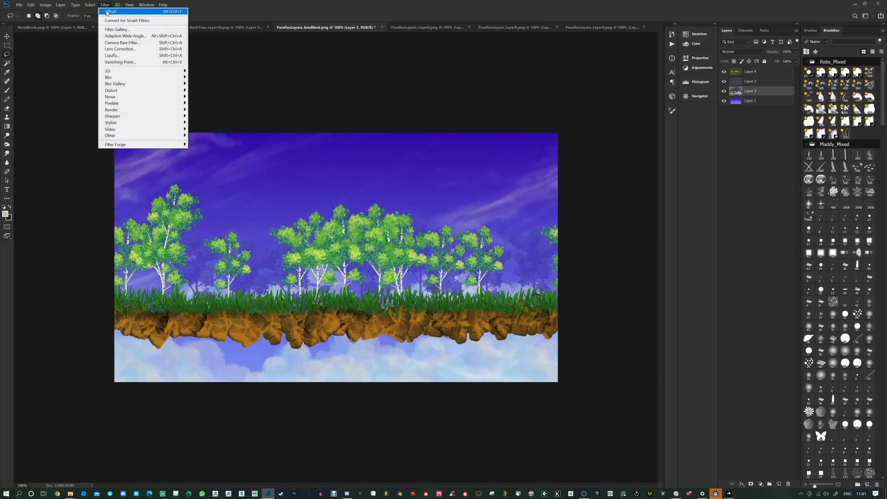
left_click(106, 11)
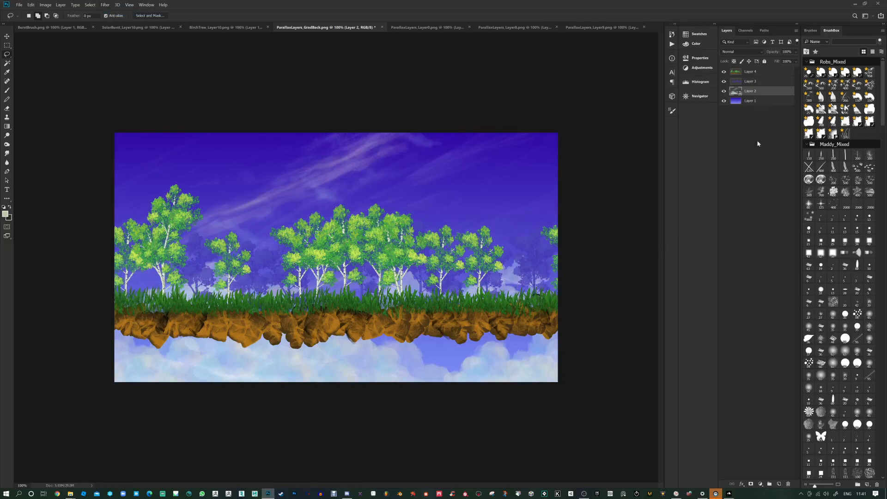
Hide Layers 3 and 4, soften the clouds on Layer 2 with the Smudge tool, and show both tree layers again.
left_click(724, 81)
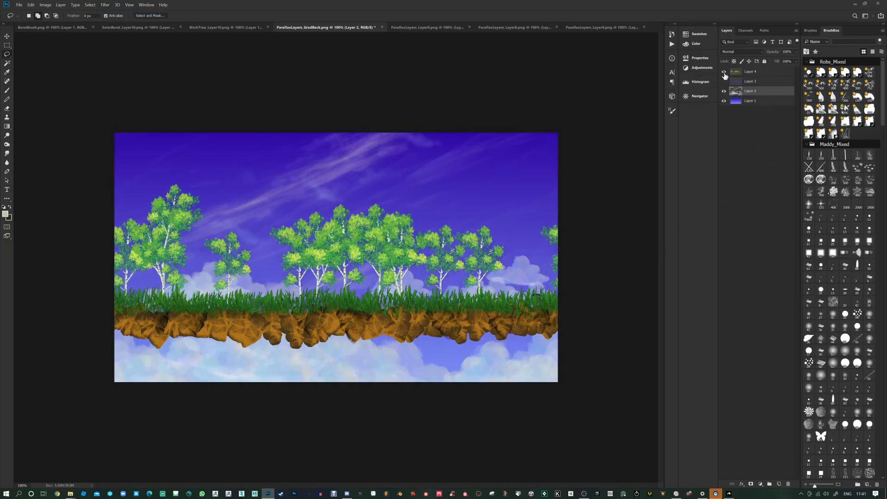
left_click(723, 72)
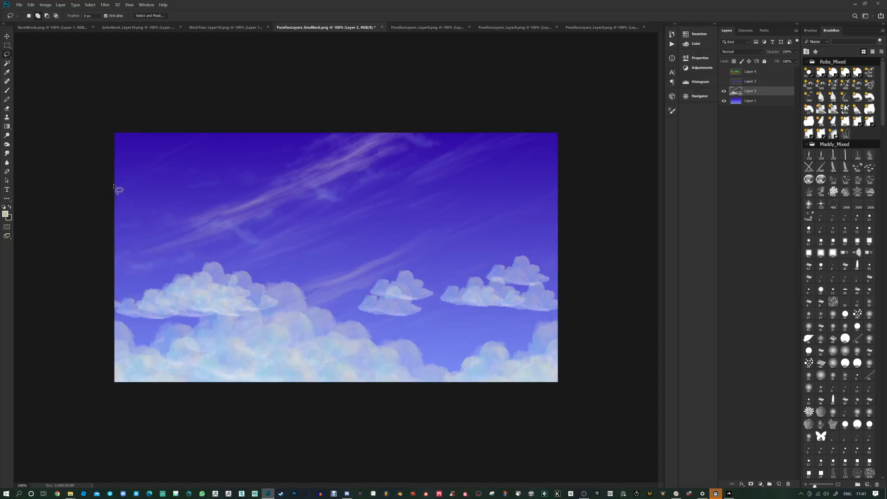
left_click(8, 155)
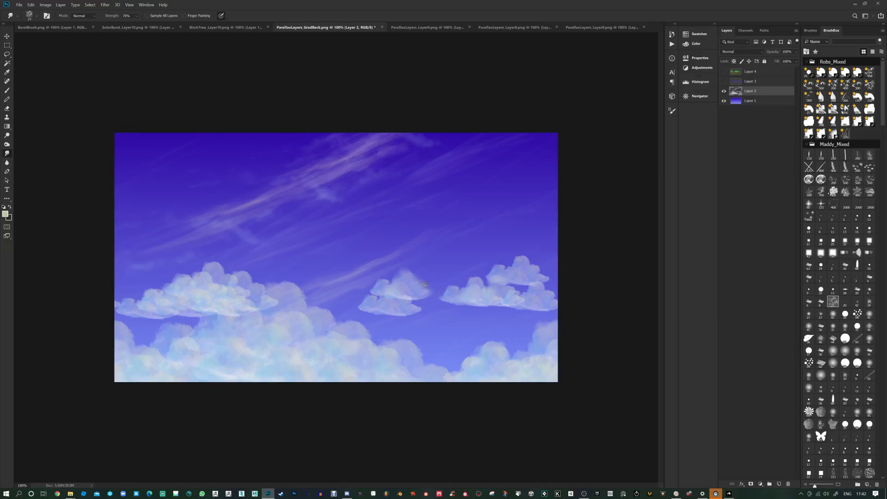
mouse_move(409, 276)
left_mouse_down()
mouse_move(395, 293)
mouse_move(367, 287)
mouse_move(378, 281)
mouse_move(381, 307)
mouse_move(360, 310)
mouse_move(398, 317)
left_mouse_up()
mouse_move(272, 289)
left_mouse_down()
mouse_move(246, 303)
mouse_move(248, 295)
mouse_move(231, 294)
mouse_move(186, 305)
mouse_move(210, 277)
mouse_move(194, 267)
mouse_move(169, 286)
mouse_move(165, 308)
mouse_move(274, 305)
mouse_move(228, 309)
left_mouse_up()
mouse_move(273, 355)
left_mouse_down()
mouse_move(285, 328)
mouse_move(281, 359)
mouse_move(206, 337)
mouse_move(204, 349)
mouse_move(190, 347)
mouse_move(249, 356)
left_mouse_up()
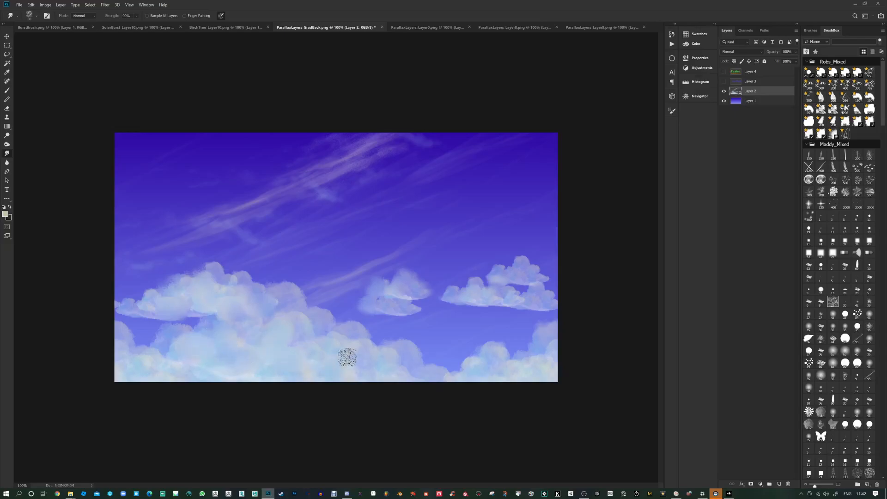
mouse_move(490, 360)
left_mouse_down()
mouse_move(448, 374)
mouse_move(502, 346)
mouse_move(515, 368)
mouse_move(534, 354)
mouse_move(512, 355)
left_mouse_up()
mouse_move(502, 310)
left_mouse_down()
mouse_move(485, 301)
mouse_move(453, 309)
mouse_move(475, 297)
left_mouse_up()
left_click_drag(403, 309, 418, 310)
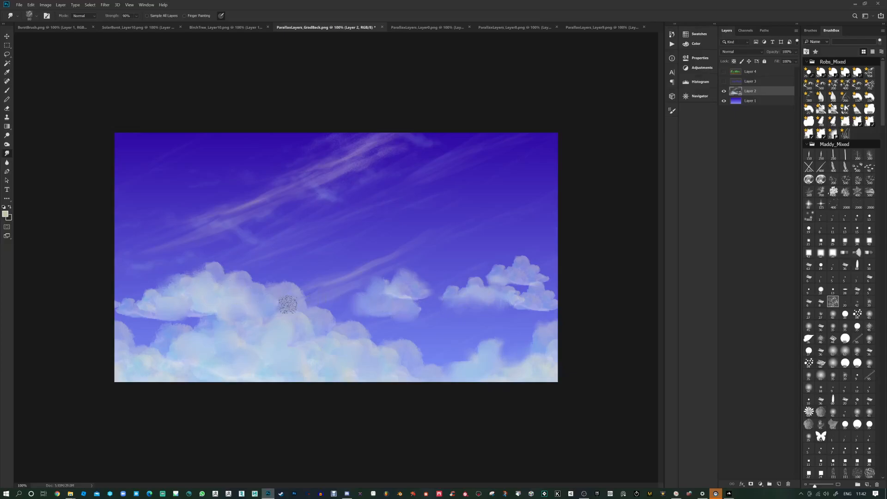
left_click(723, 80)
left_click(723, 71)
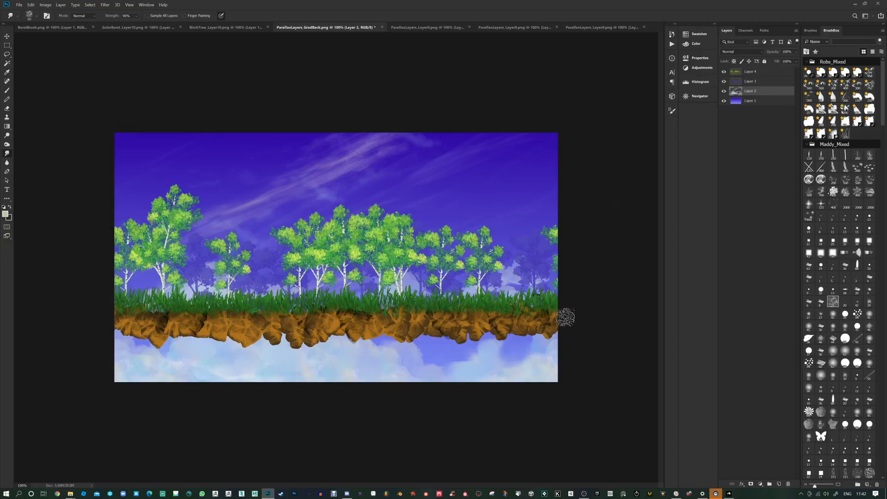
Add an empty layer between the background trees and the birches, and swap the foreground and background colours for the Brush tool.
left_click(7, 90)
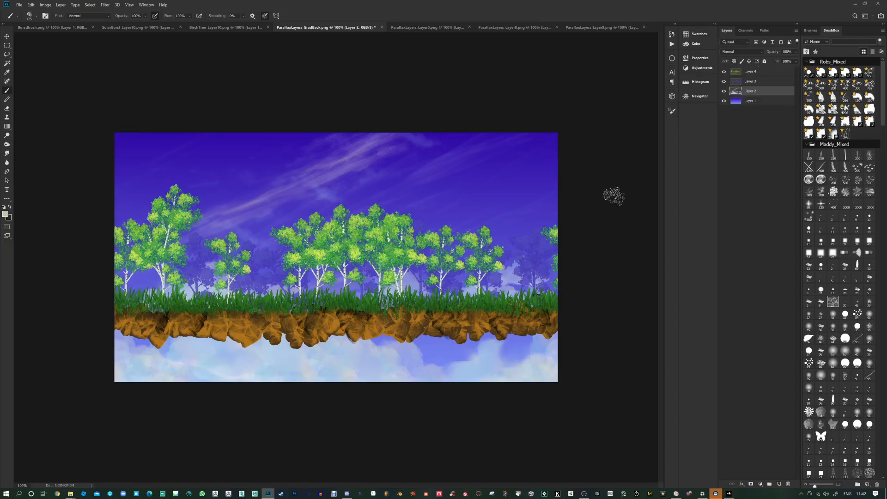
left_click(747, 82)
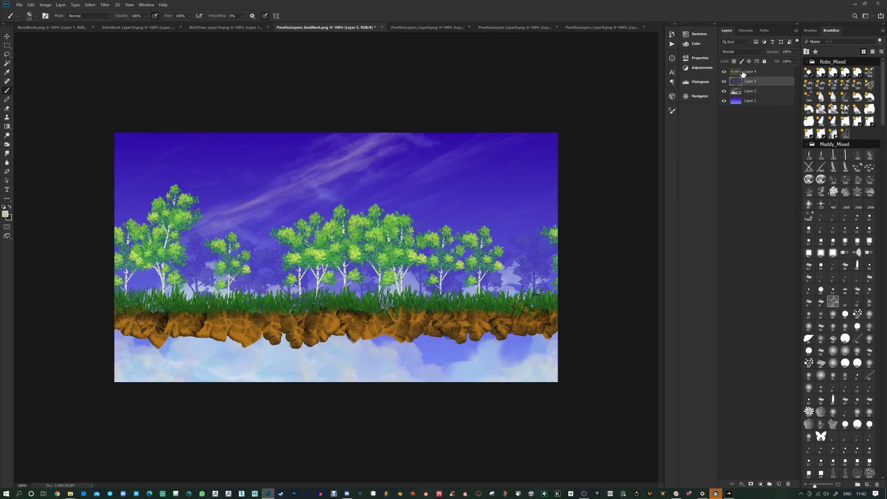
left_click(746, 71)
left_click(724, 72)
left_click(723, 72)
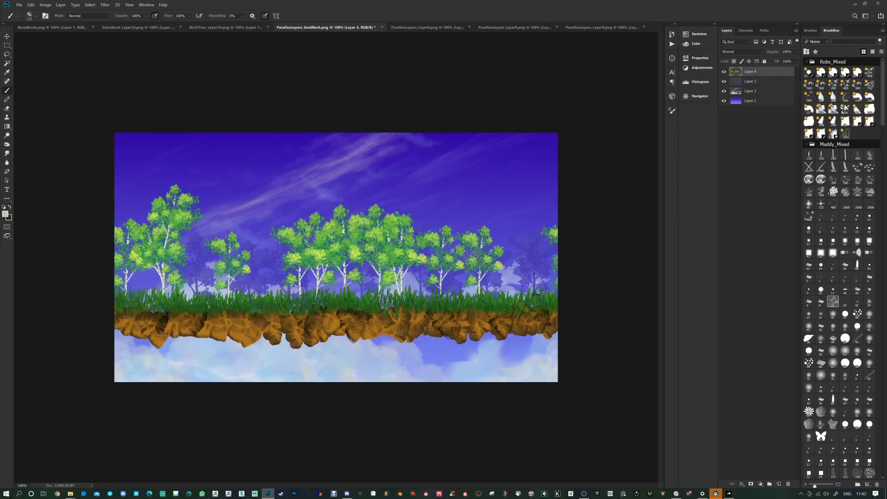
left_click(723, 81)
left_click(724, 81)
left_click(753, 82)
left_click(778, 484)
left_click(9, 207)
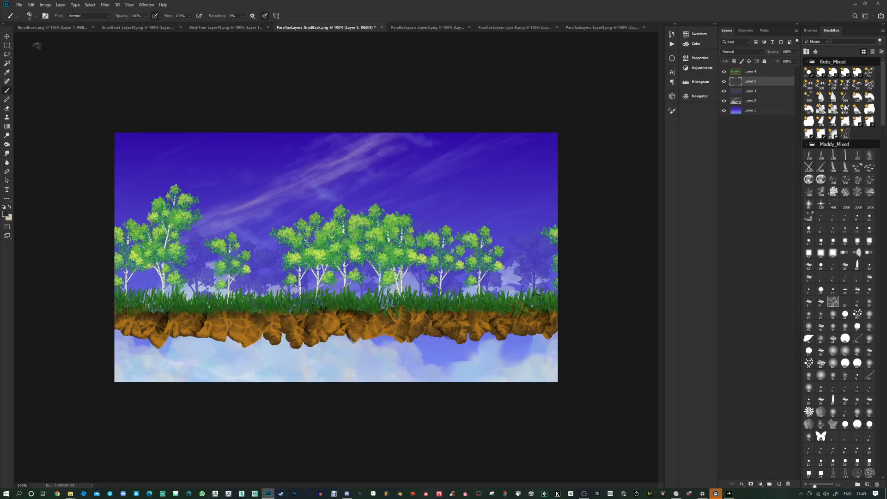
Open the red leaf image Leafy.png from the BKG_DEMO_IMAGES folder inside TESTS on the Desktop.
left_click(19, 5)
left_click(27, 21)
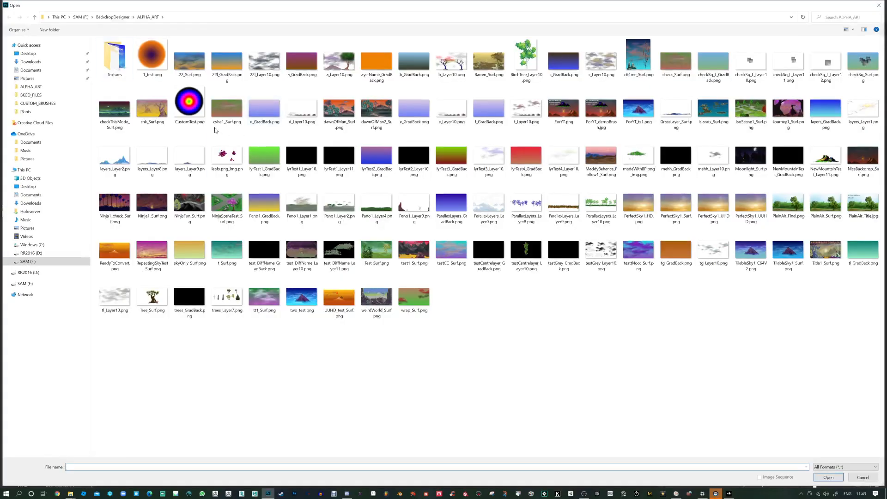
left_click(31, 62)
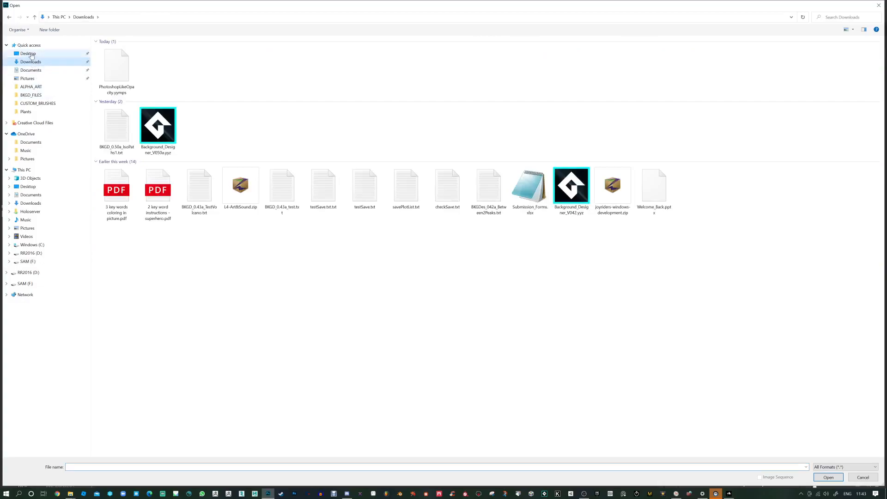
left_click(27, 53)
double_click(311, 43)
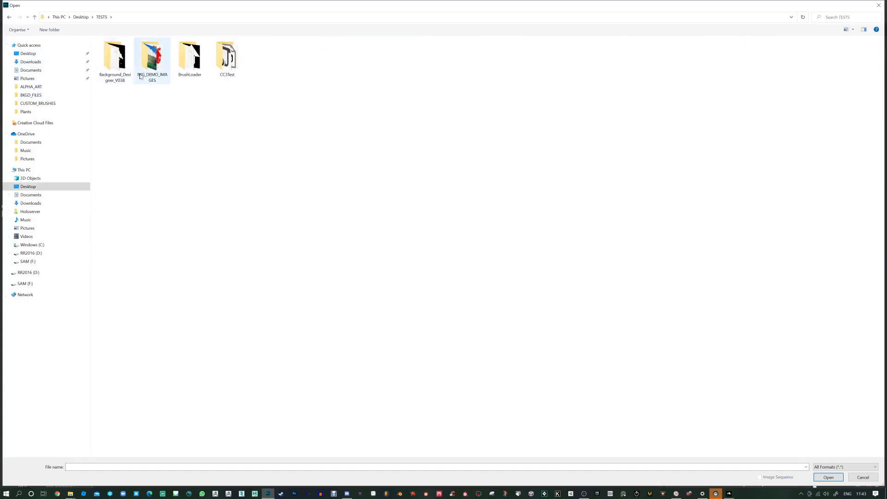
double_click(161, 69)
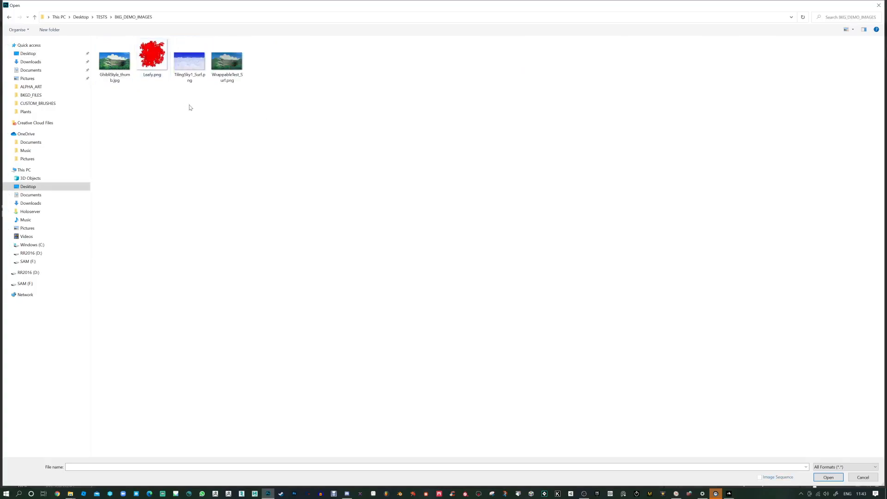
double_click(159, 63)
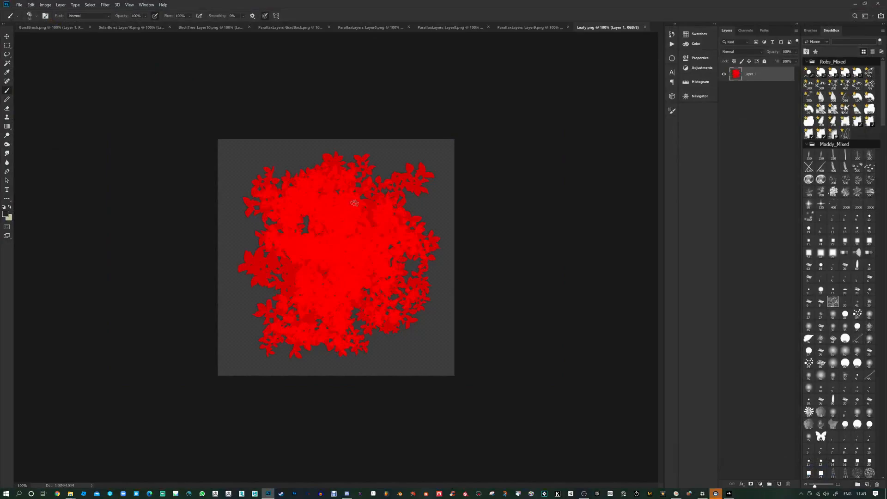
Copy the entire Leafy.png image and paste it into the empty layer behind the birches in ParallaxLayers_GradBack.png.
key("ctrl+a")
left_click(526, 29)
left_click(430, 28)
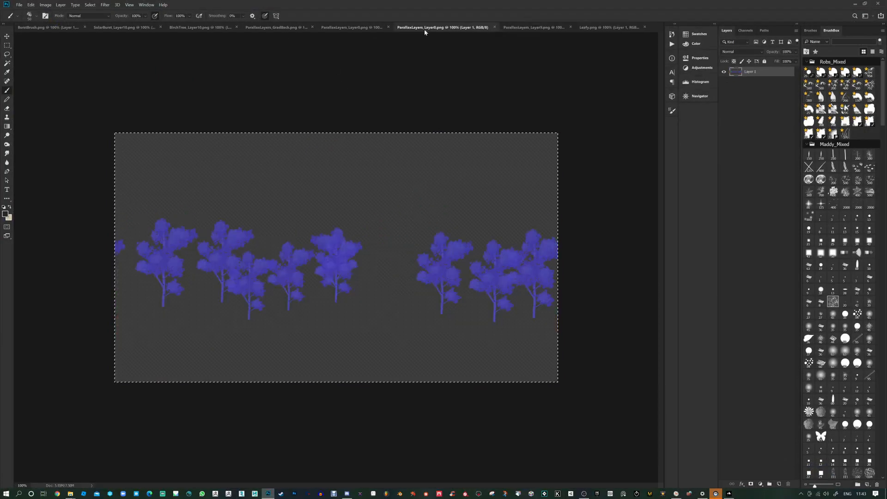
left_click(353, 28)
left_click(264, 27)
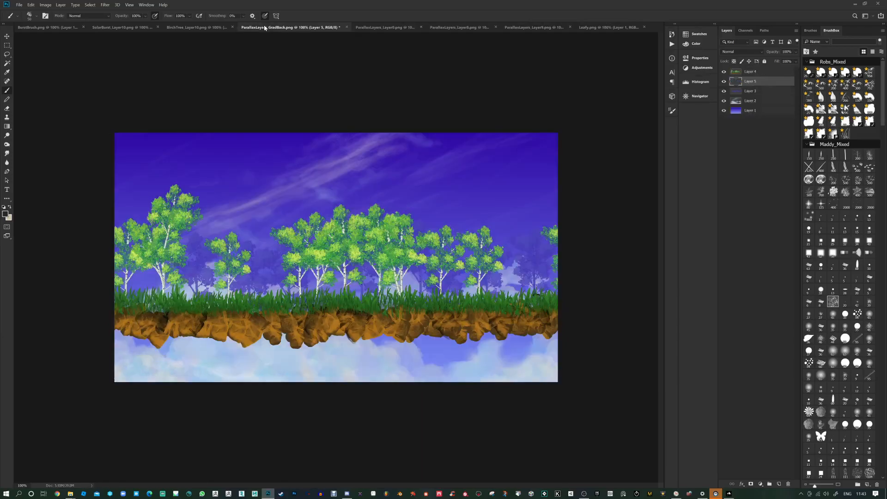
key("ctrl+v")
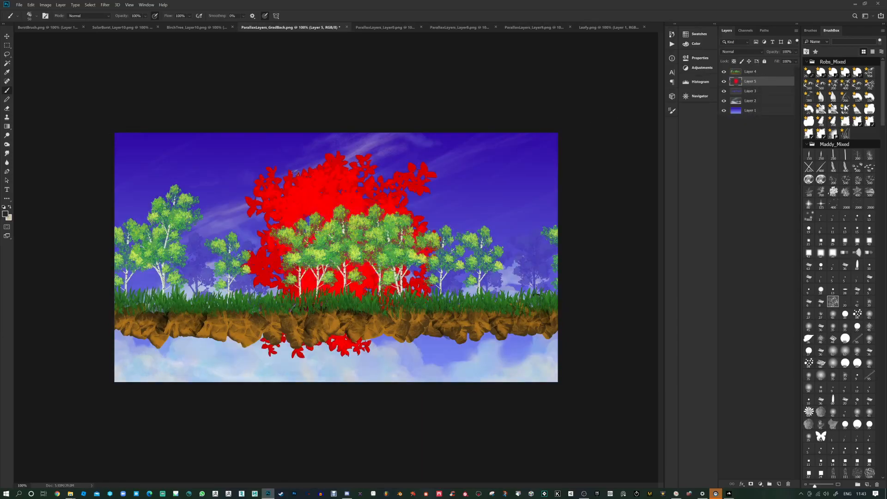
Scale the red leaf clump down to a small bush and place it on the grass beside the lone small birch.
key("ctrl+t")
left_click_drag(443, 356, 248, 281)
left_click(7, 46)
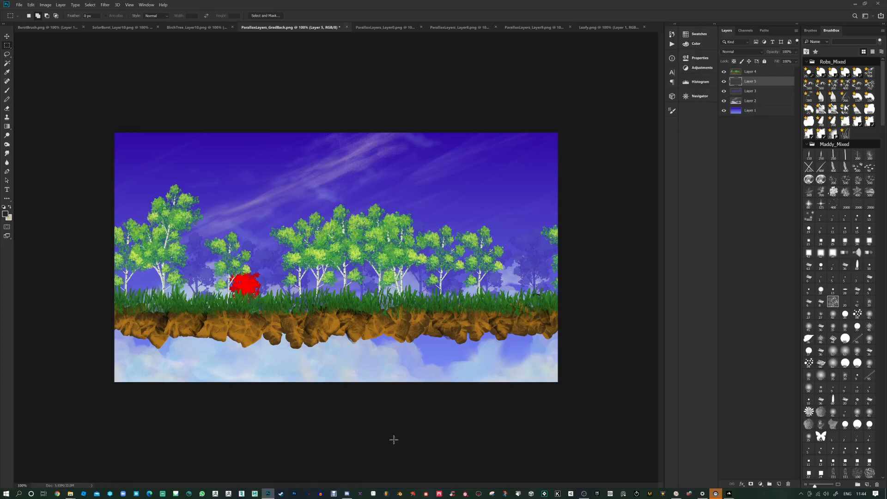
Switch to the Chrome browser and open Background Designer's itch.io page at pixelburner.itch.io/backgroundesigner.
key("alt+Tab")
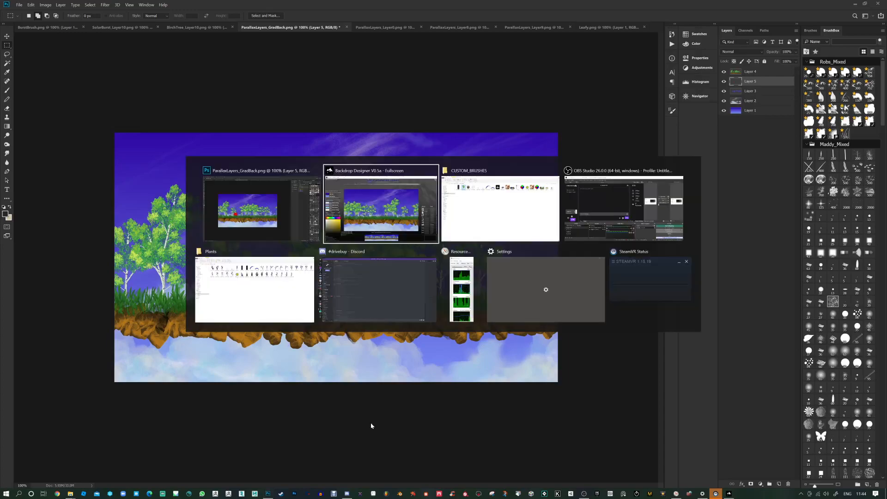
left_click(369, 231)
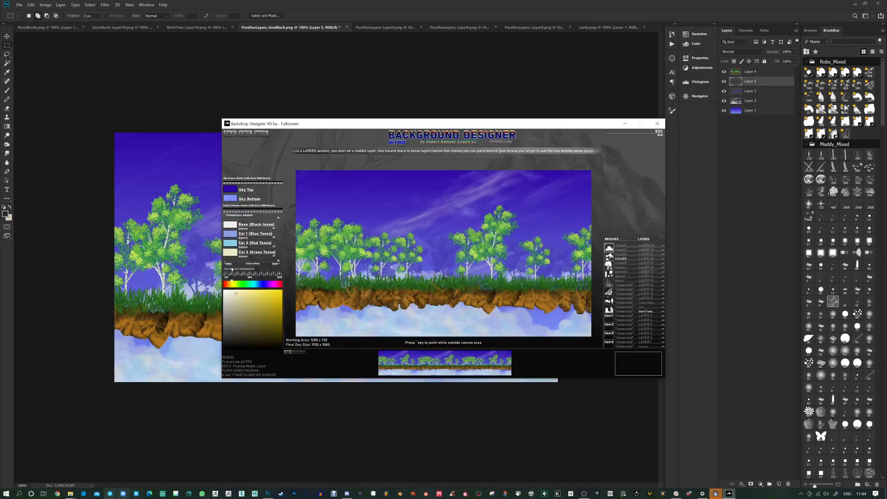
left_click(57, 494)
left_click(124, 18)
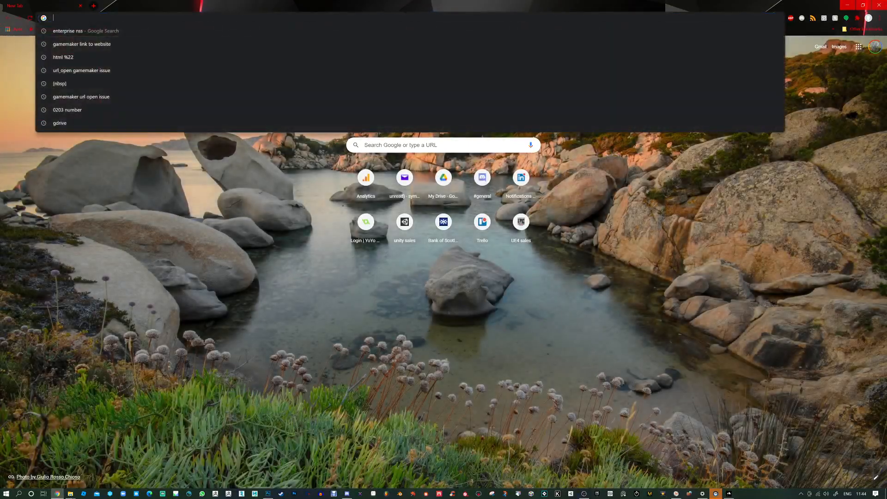
type("backgroundesigner")
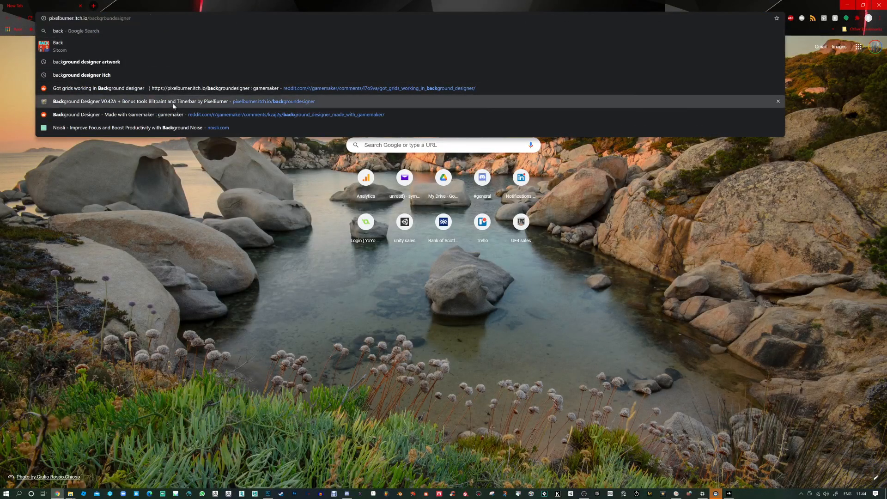
left_click(181, 101)
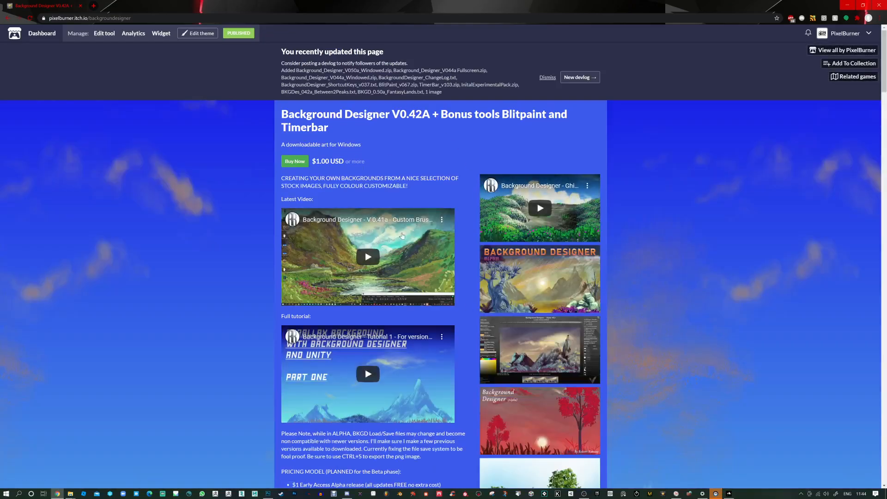
Examine the page's introduction, tutorial videos and the planned pricing for the alpha, beta and final releases.
scroll(471, 209, "down", 5)
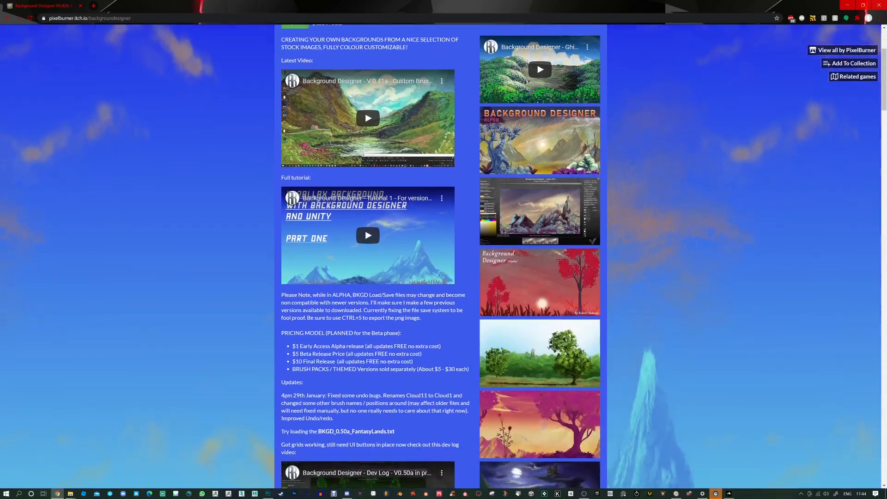
scroll(461, 367, "up", 5)
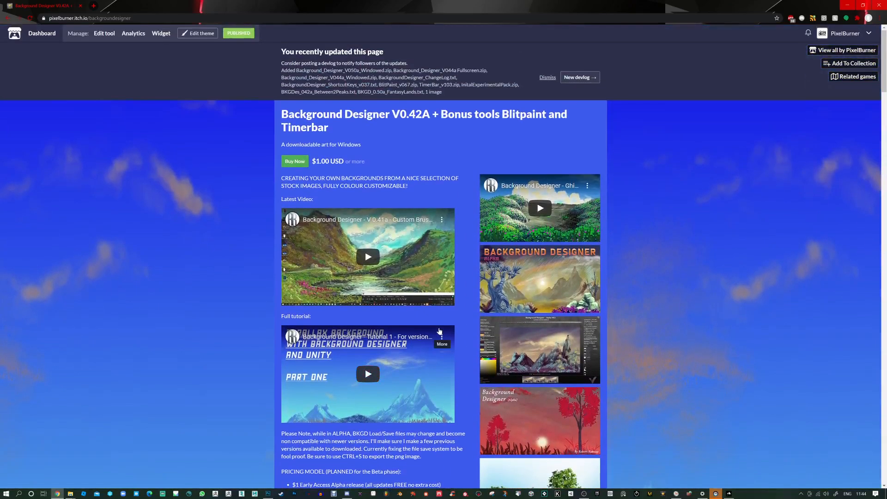
scroll(438, 329, "down", 5)
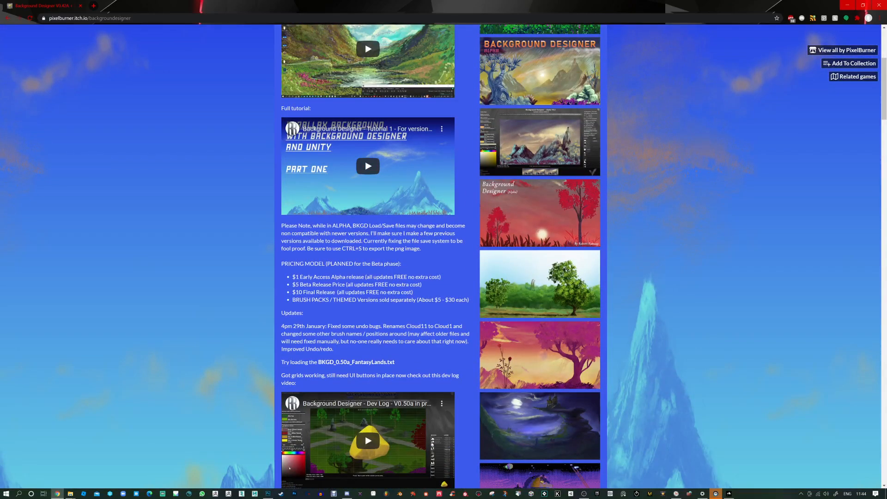
left_click_drag(325, 276, 340, 277)
left_click(452, 281)
left_click_drag(292, 284, 320, 284)
left_click(438, 291)
scroll(410, 405, "down", 2)
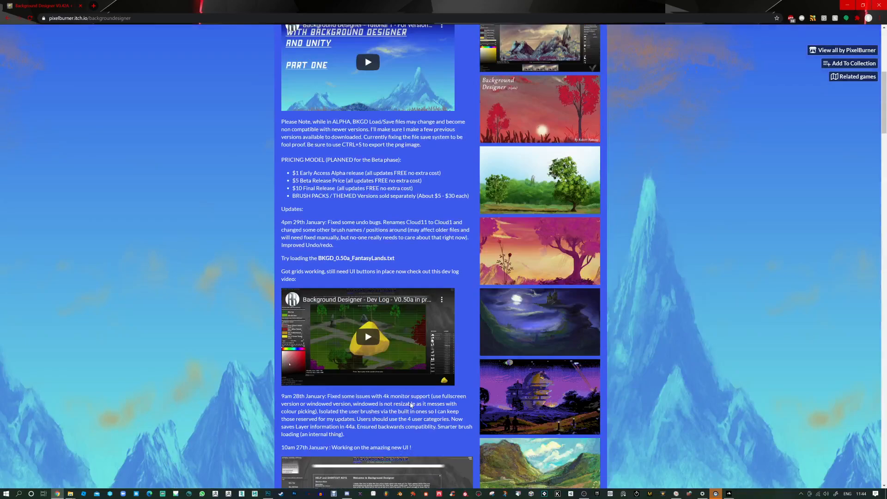
Read through the update log and Blitpaint's feature list, shortcut keys, known issues and planned features.
scroll(377, 254, "up", 2)
scroll(377, 254, "down", 8)
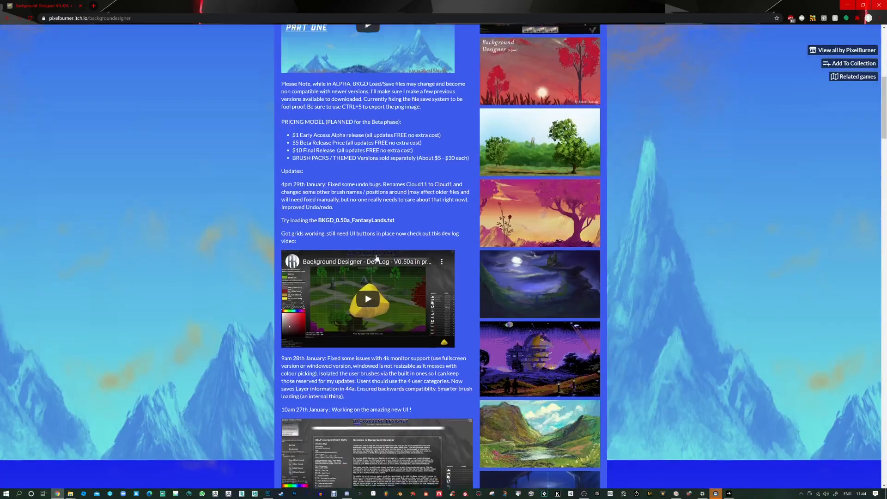
scroll(401, 296, "down", 9)
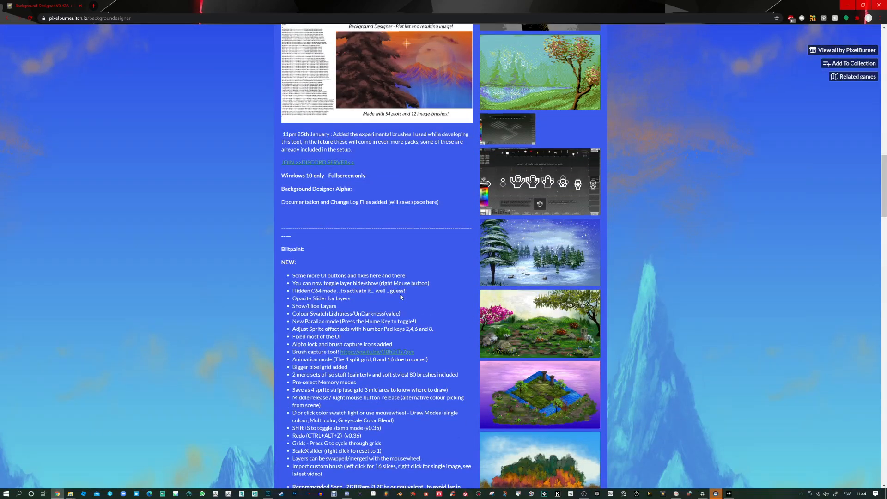
scroll(401, 296, "down", 6)
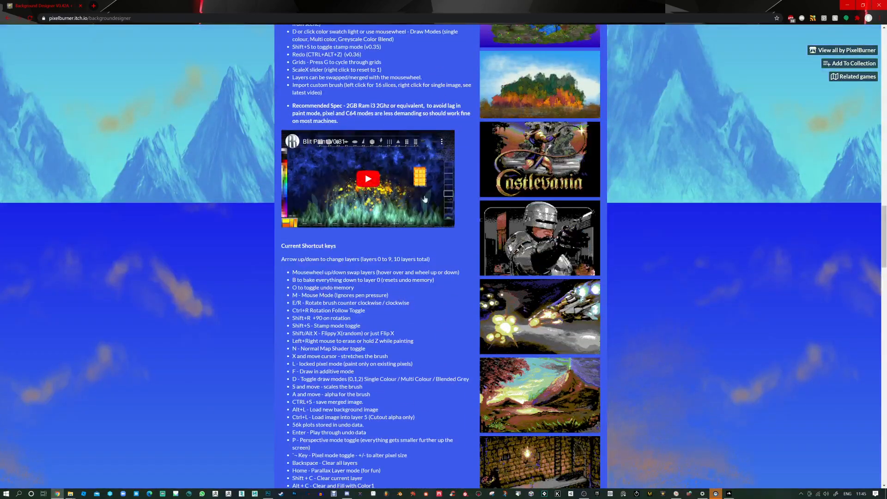
scroll(341, 162, "down", 1)
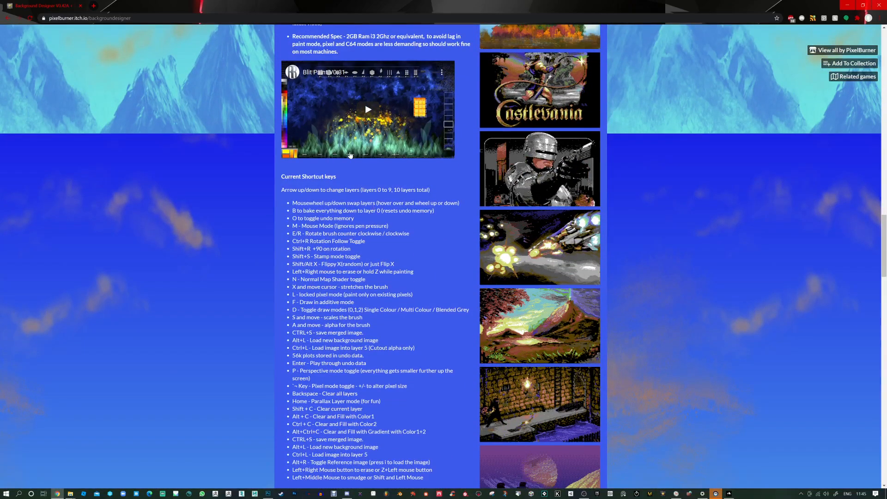
scroll(359, 205, "down", 9)
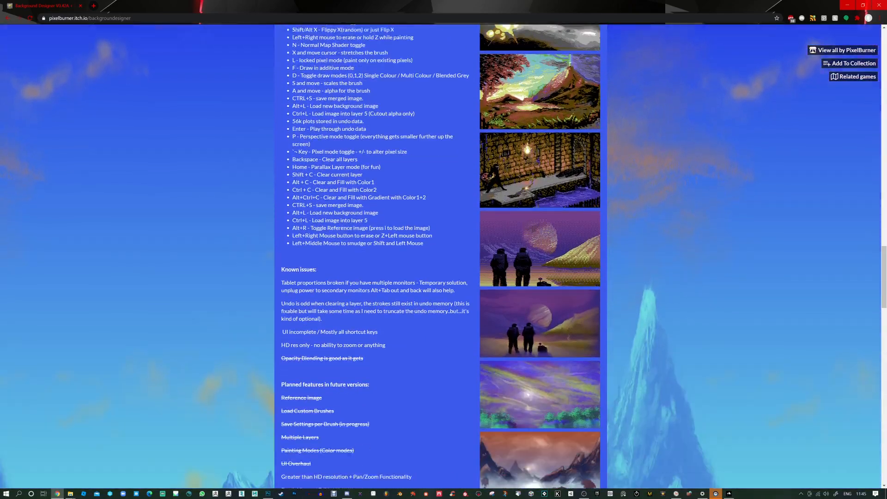
scroll(362, 215, "down", 5)
scroll(361, 212, "up", 7)
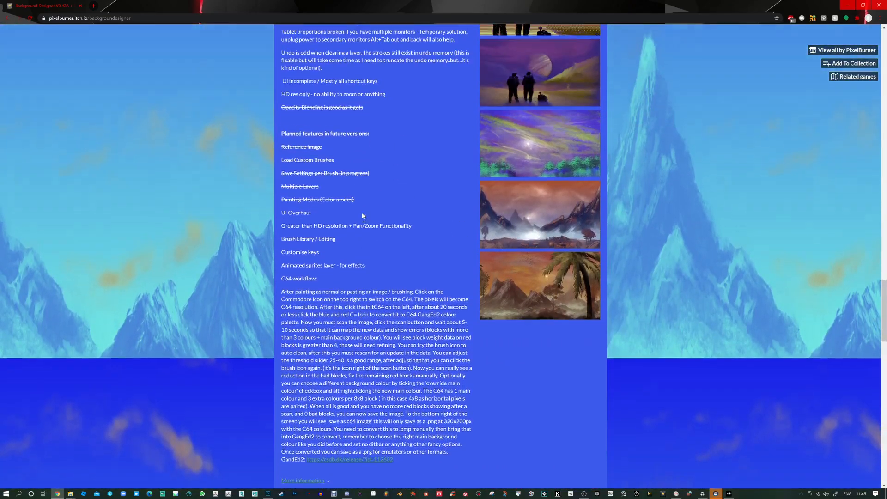
Examine the gallery artwork beside the Blitpaint notes, from the snowy forest to the misty mountain scenes.
scroll(413, 226, "up", 20)
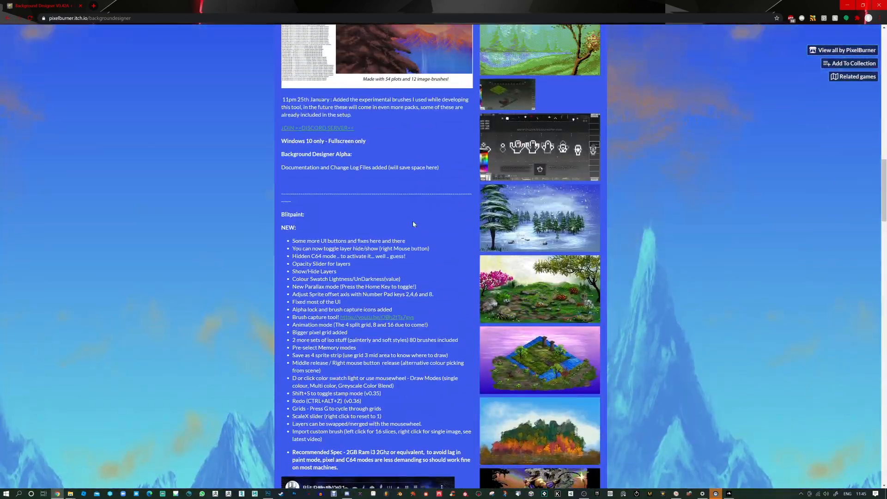
scroll(517, 185, "down", 2)
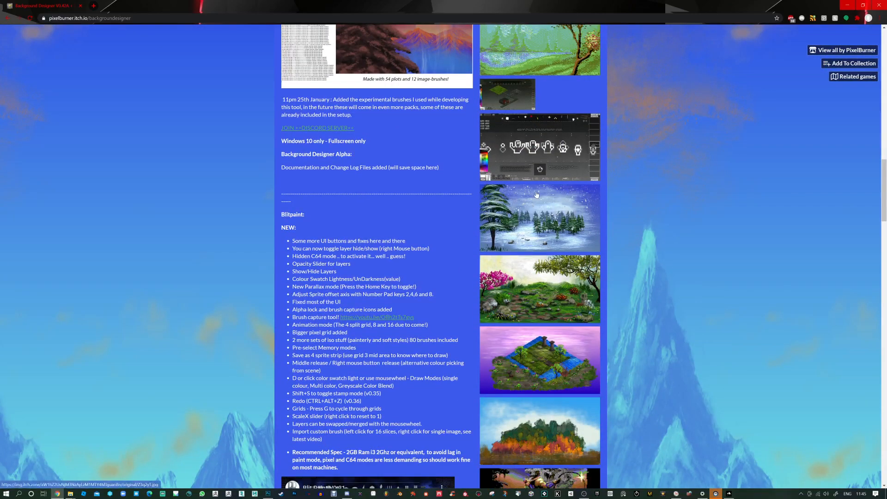
scroll(538, 189, "down", 4)
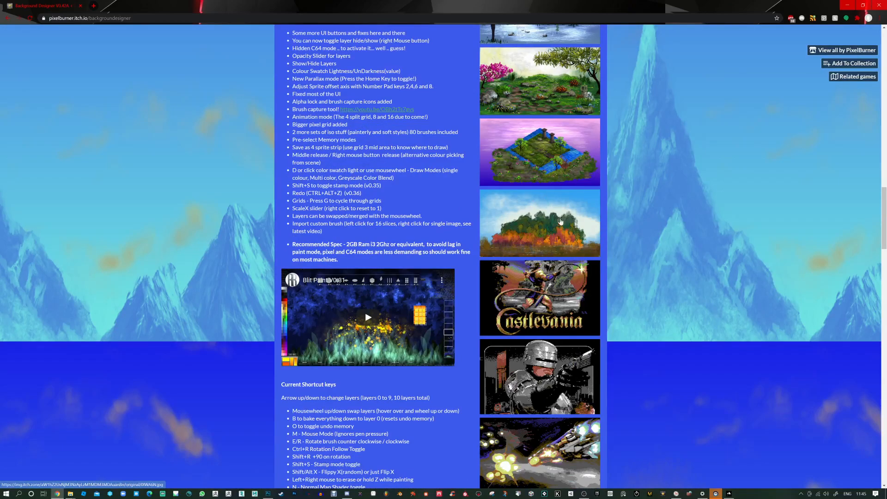
scroll(559, 232, "down", 2)
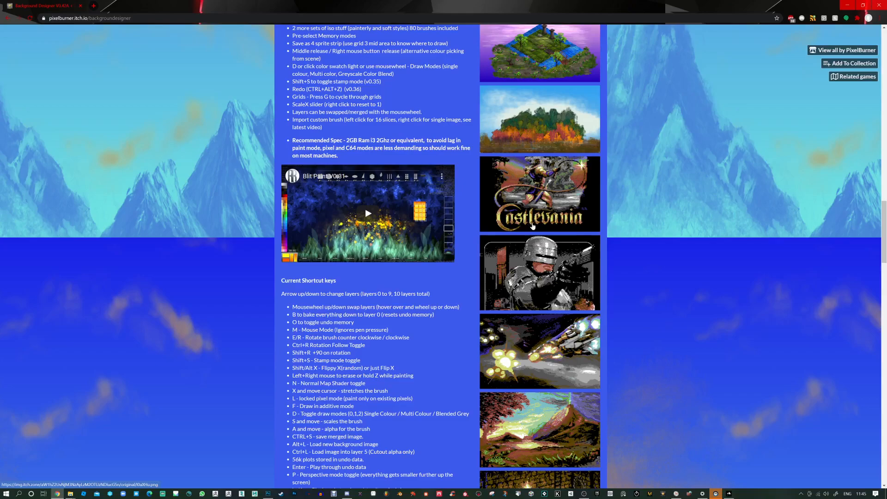
scroll(568, 262, "down", 3)
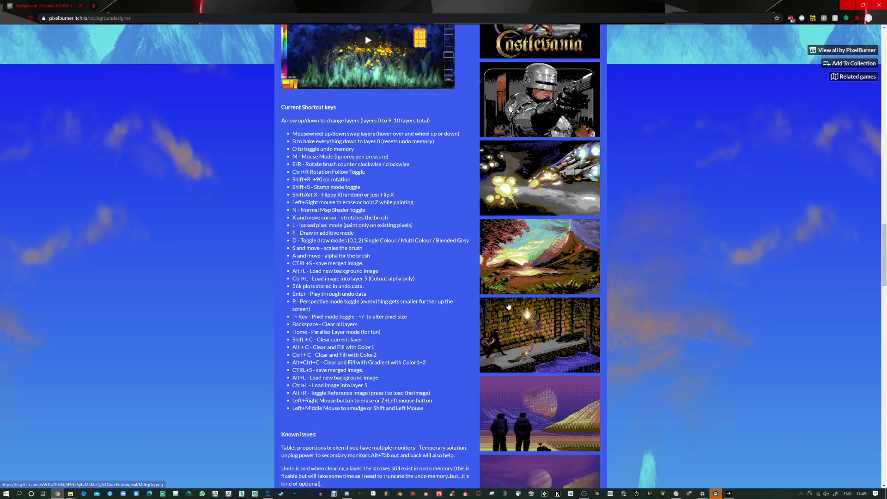
scroll(559, 333, "down", 4)
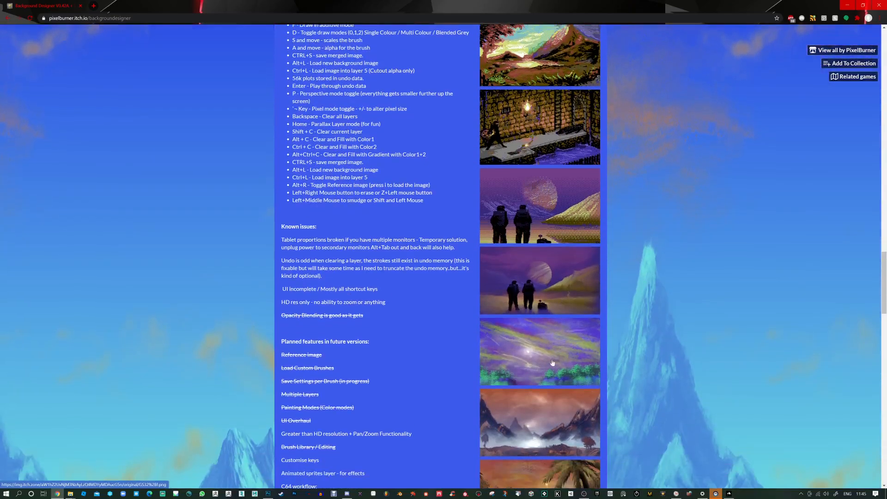
scroll(558, 385, "down", 5)
scroll(554, 360, "up", 7)
scroll(551, 342, "down", 3)
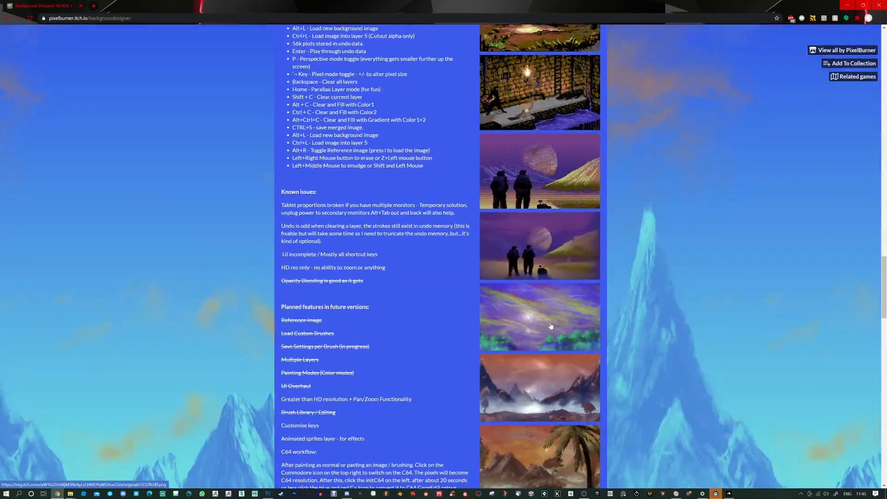
scroll(551, 331, "up", 1)
scroll(537, 252, "up", 1)
Return to the page's introduction and review the January updates down to the Discord server link.
scroll(540, 231, "up", 15)
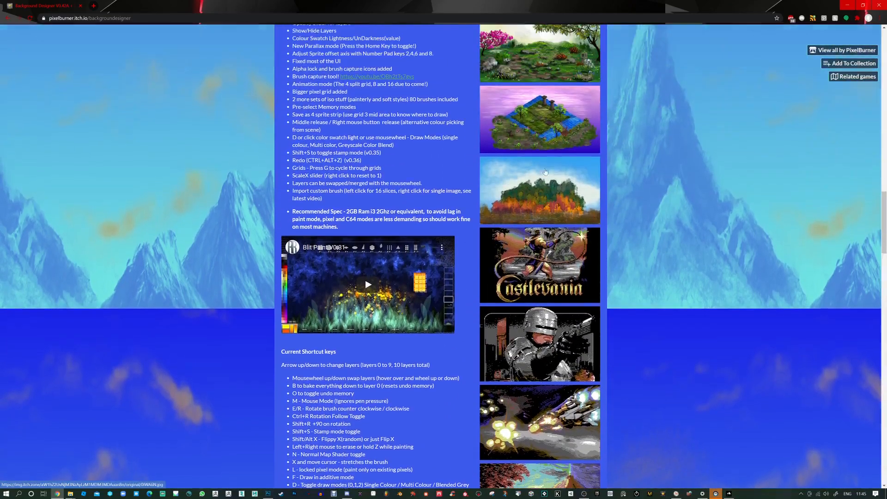
scroll(557, 190, "up", 20)
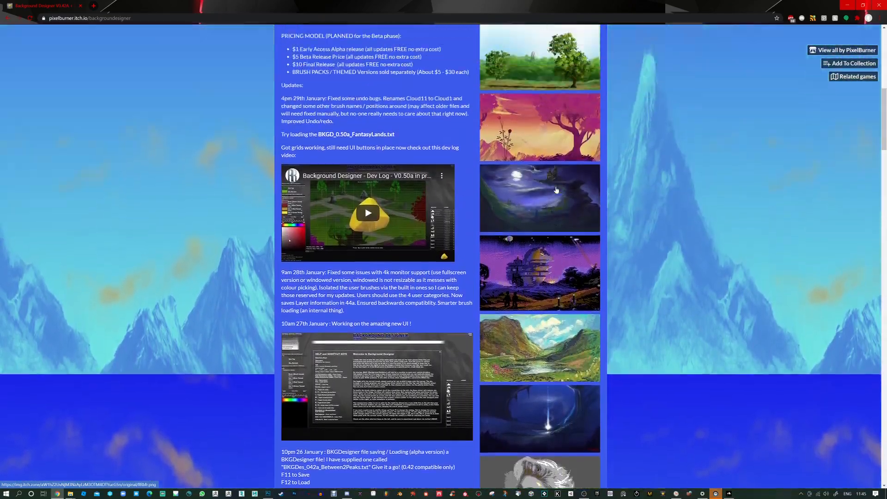
scroll(557, 189, "up", 3)
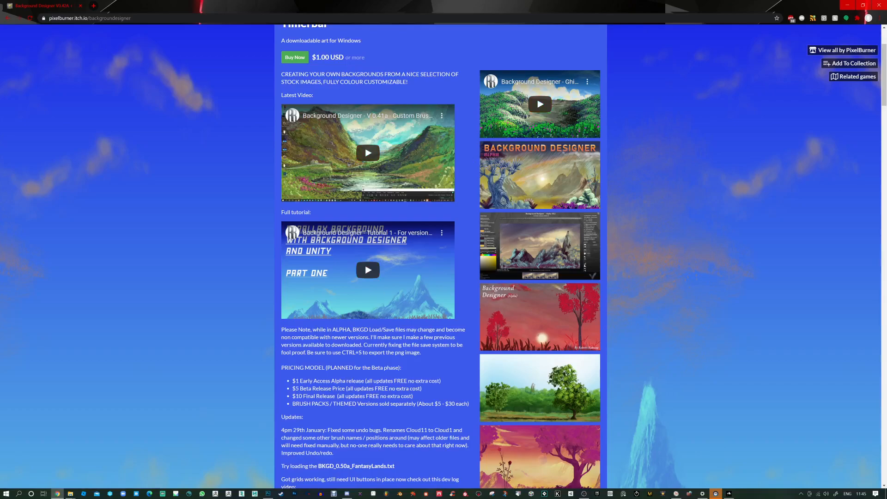
scroll(384, 307, "up", 3)
scroll(385, 308, "down", 2)
scroll(385, 307, "down", 4)
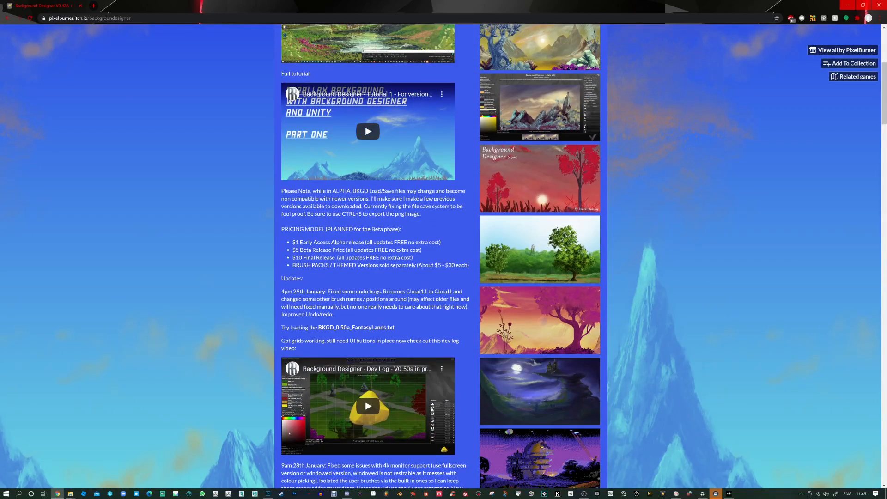
scroll(382, 370, "down", 10)
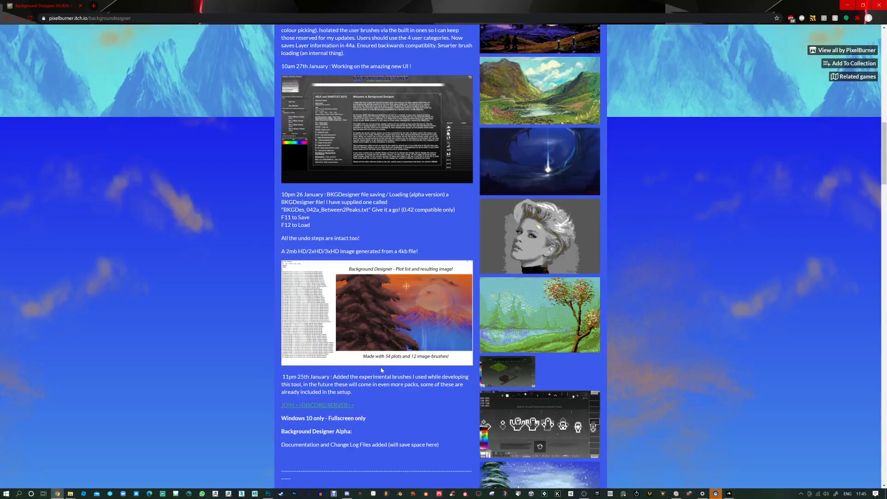
scroll(382, 369, "down", 2)
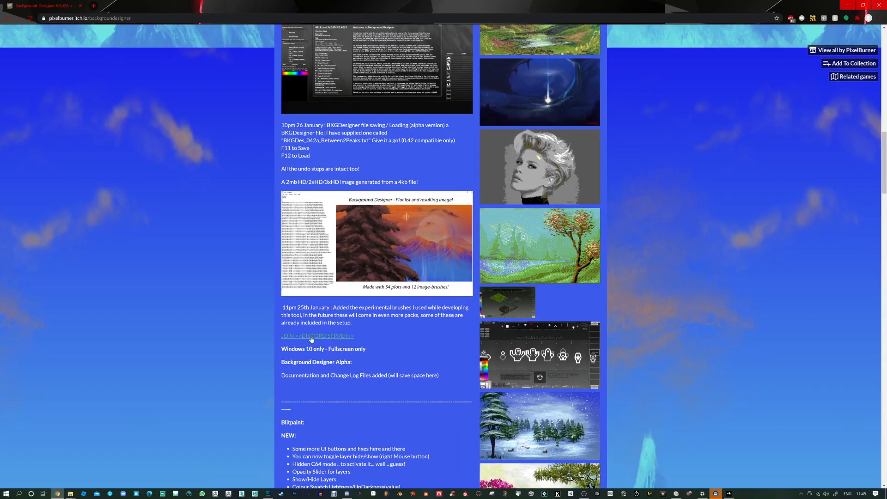